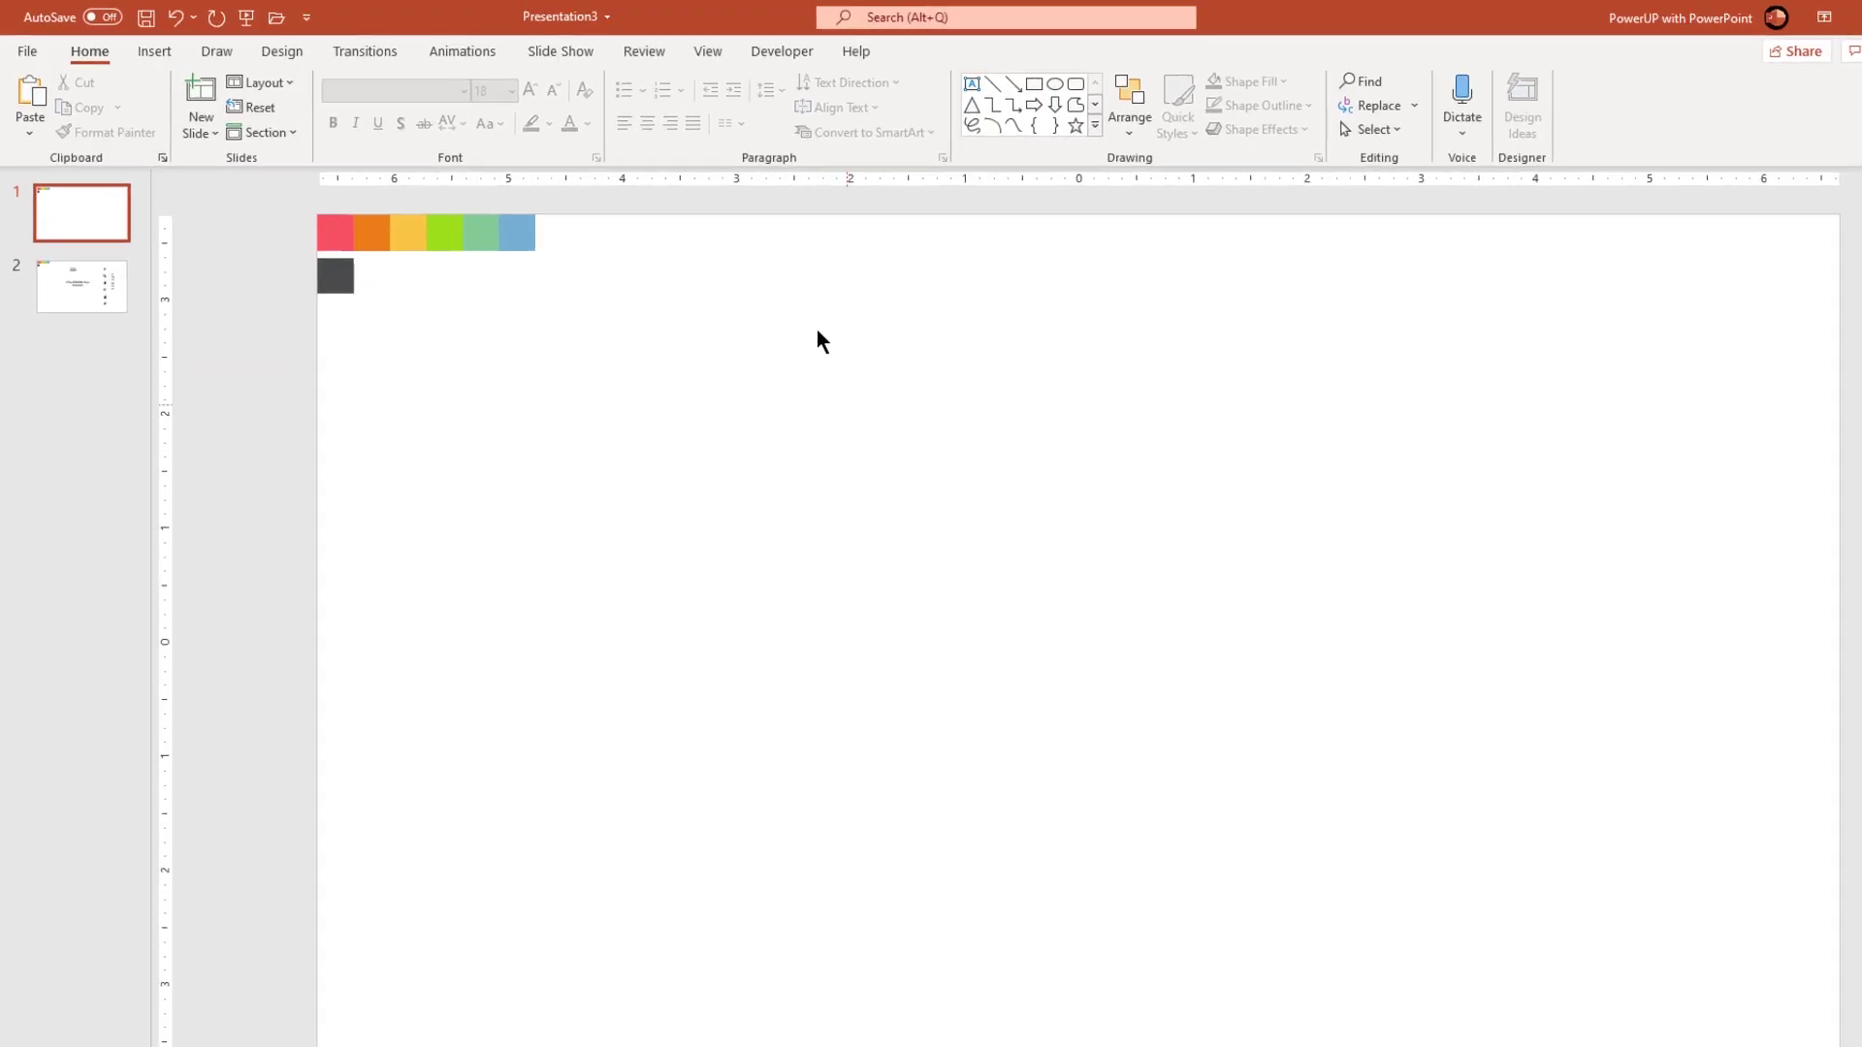
Turn on the slide guides and set the background to the dark grey sampled from the square
click(708, 51)
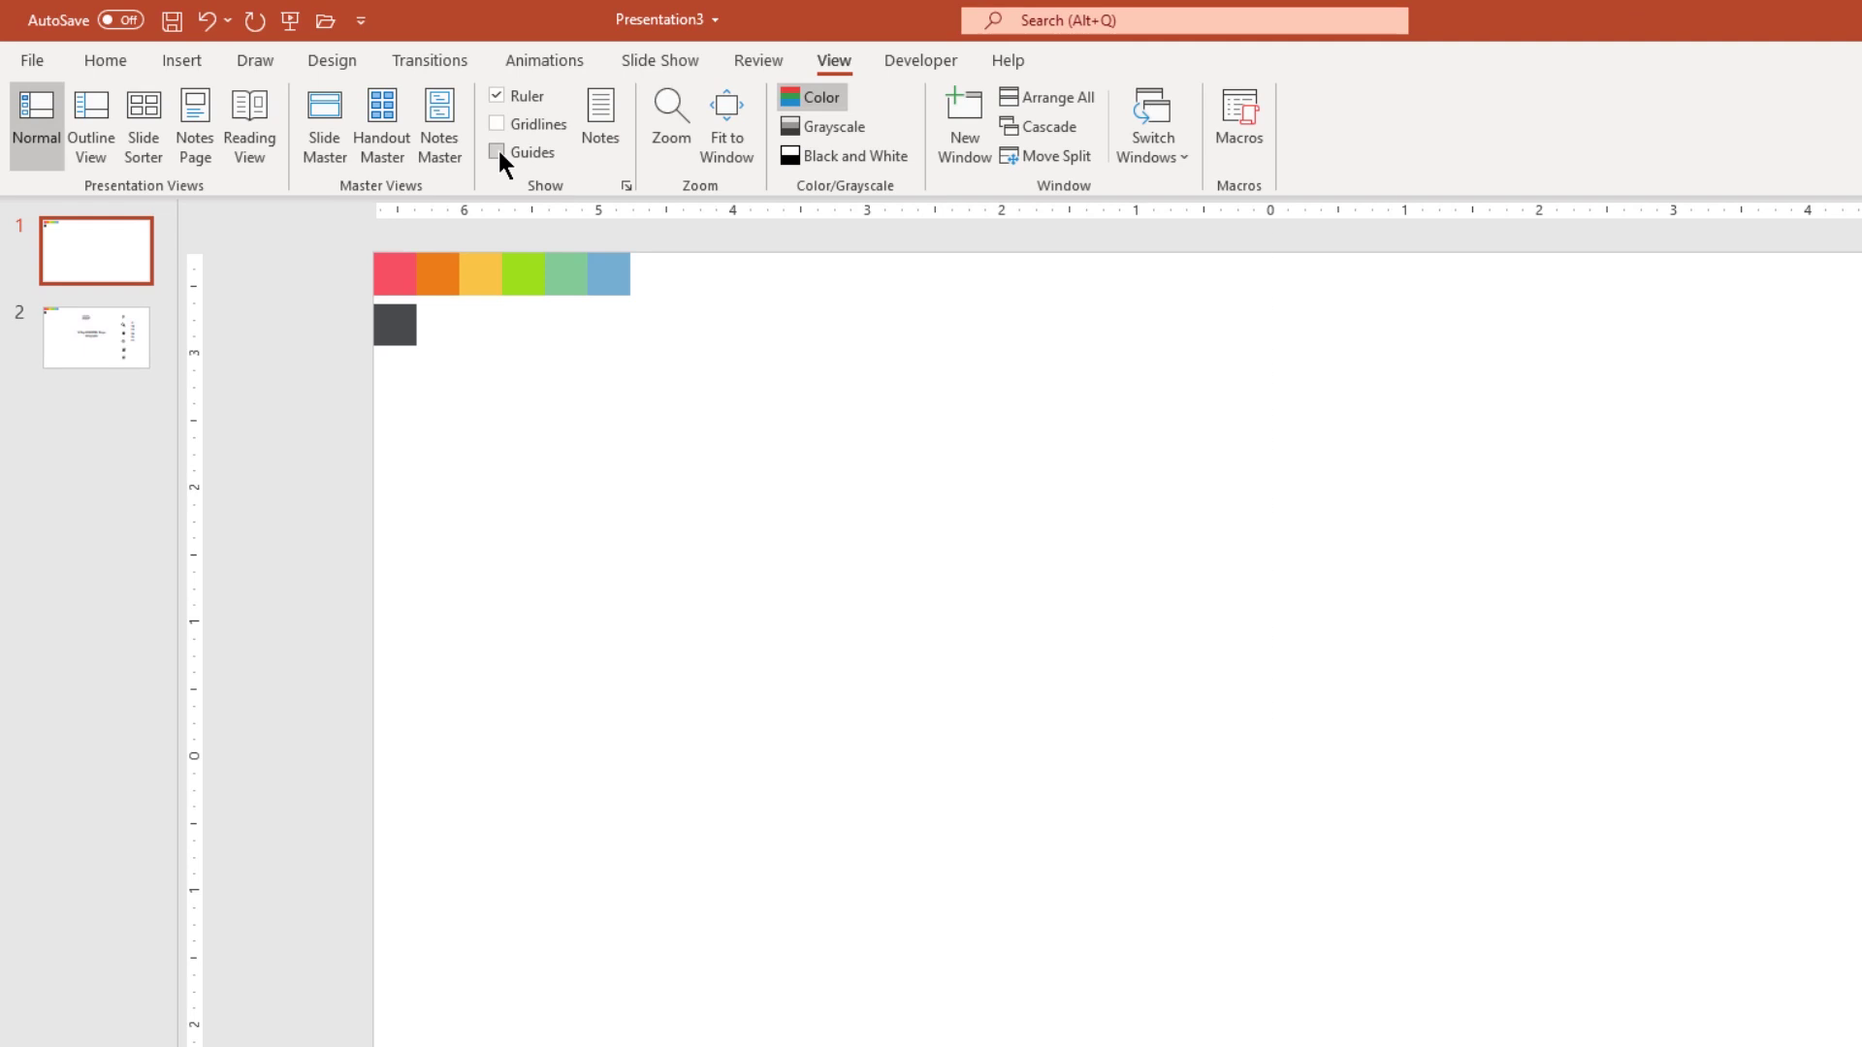
click(496, 152)
right_click(1095, 586)
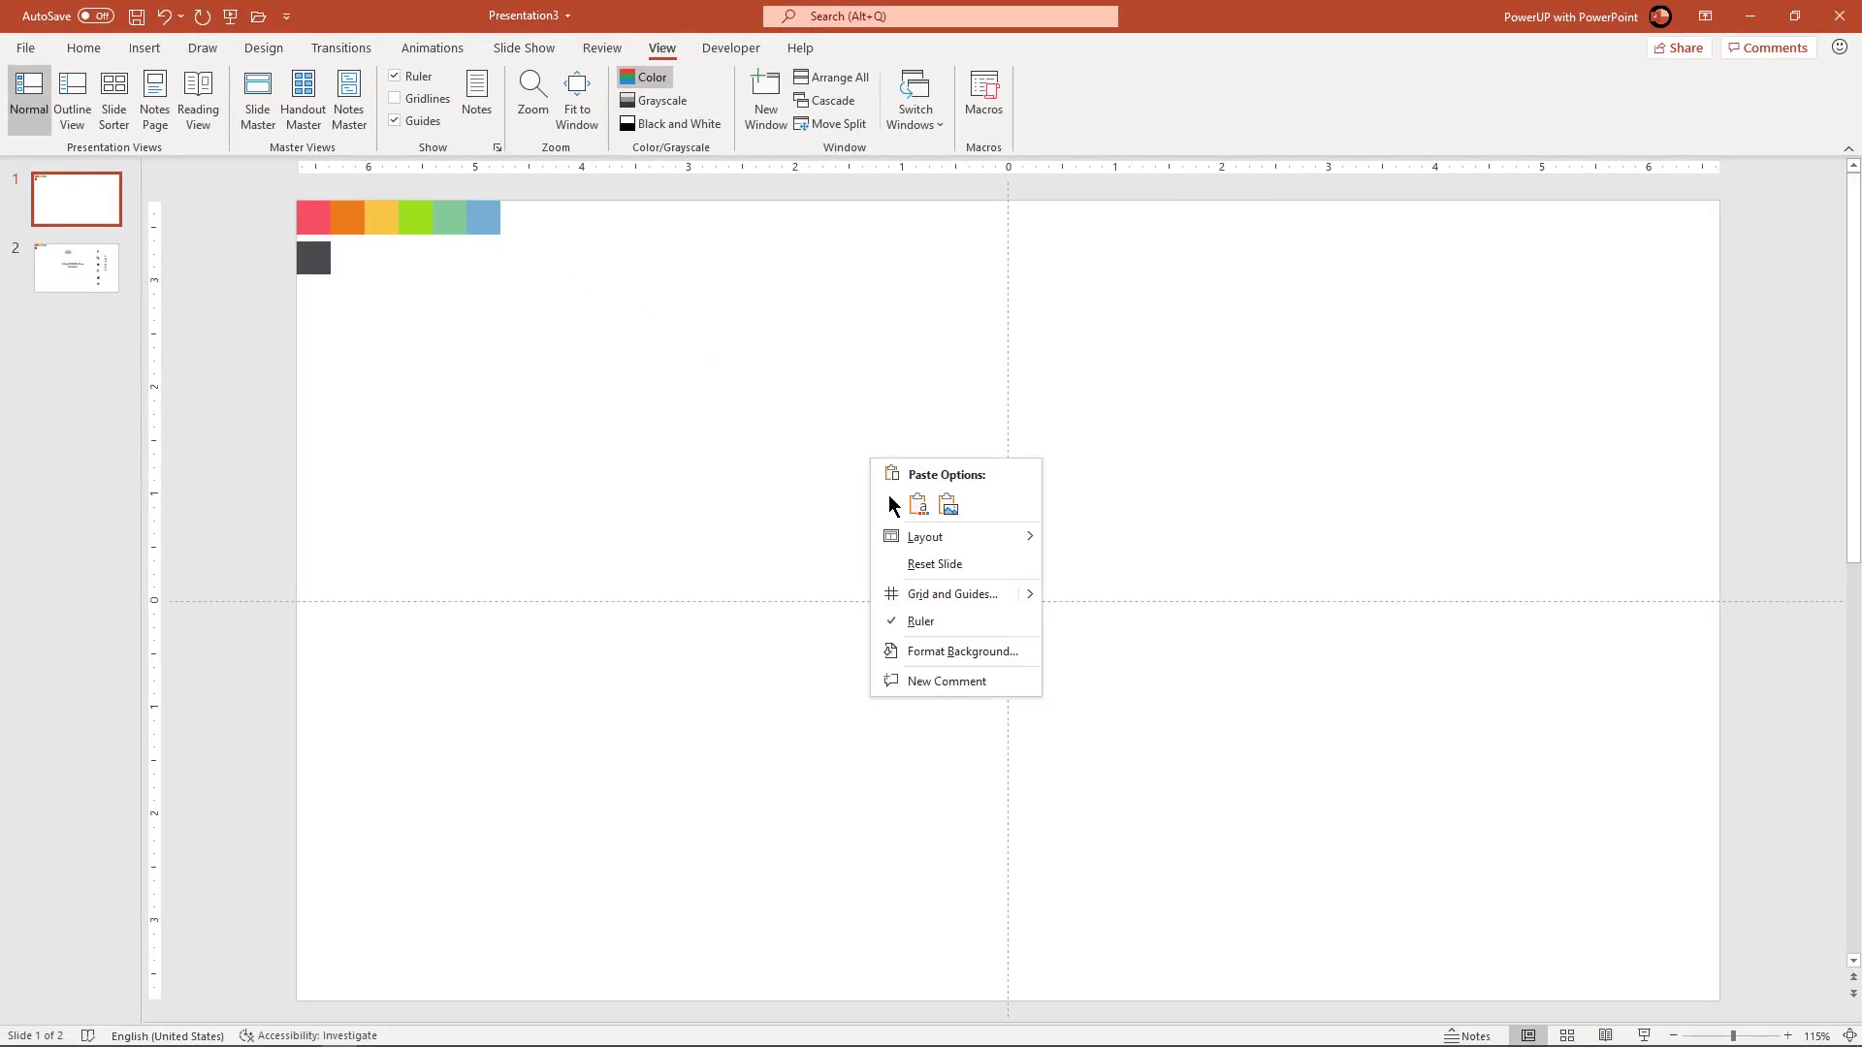
click(921, 651)
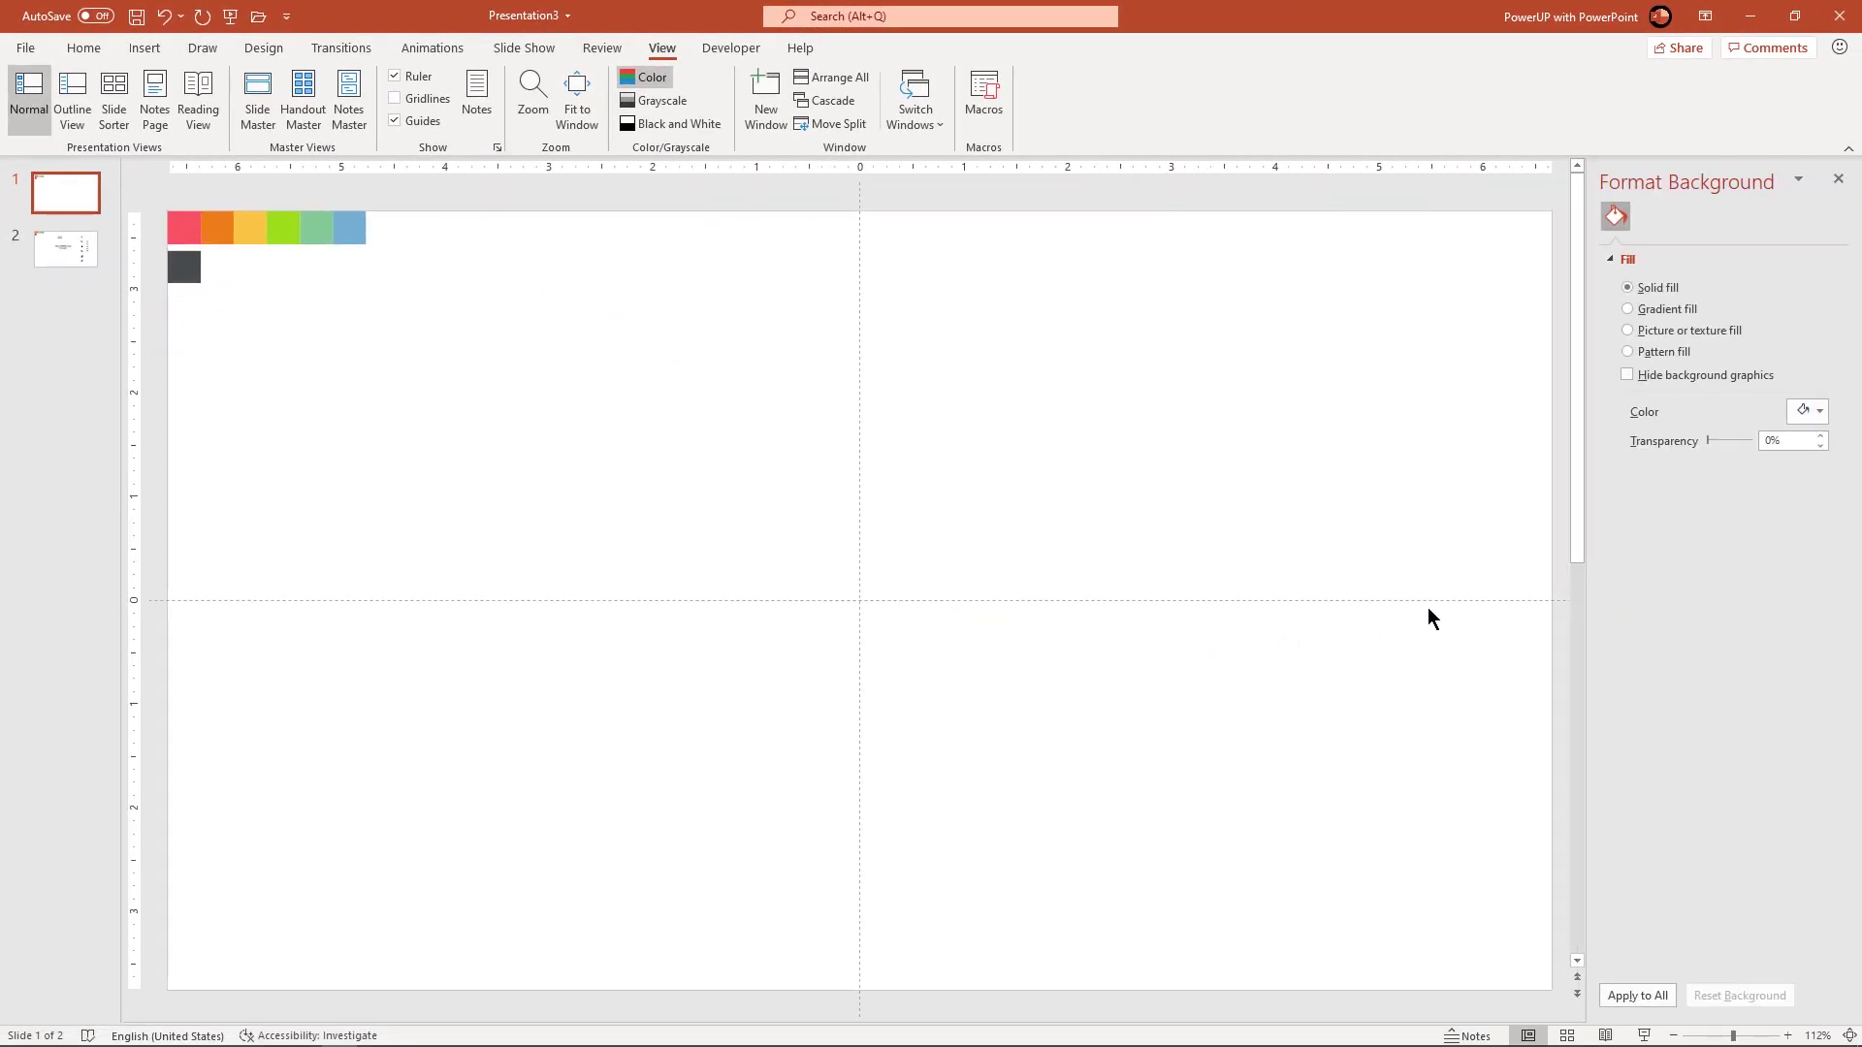
click(1807, 410)
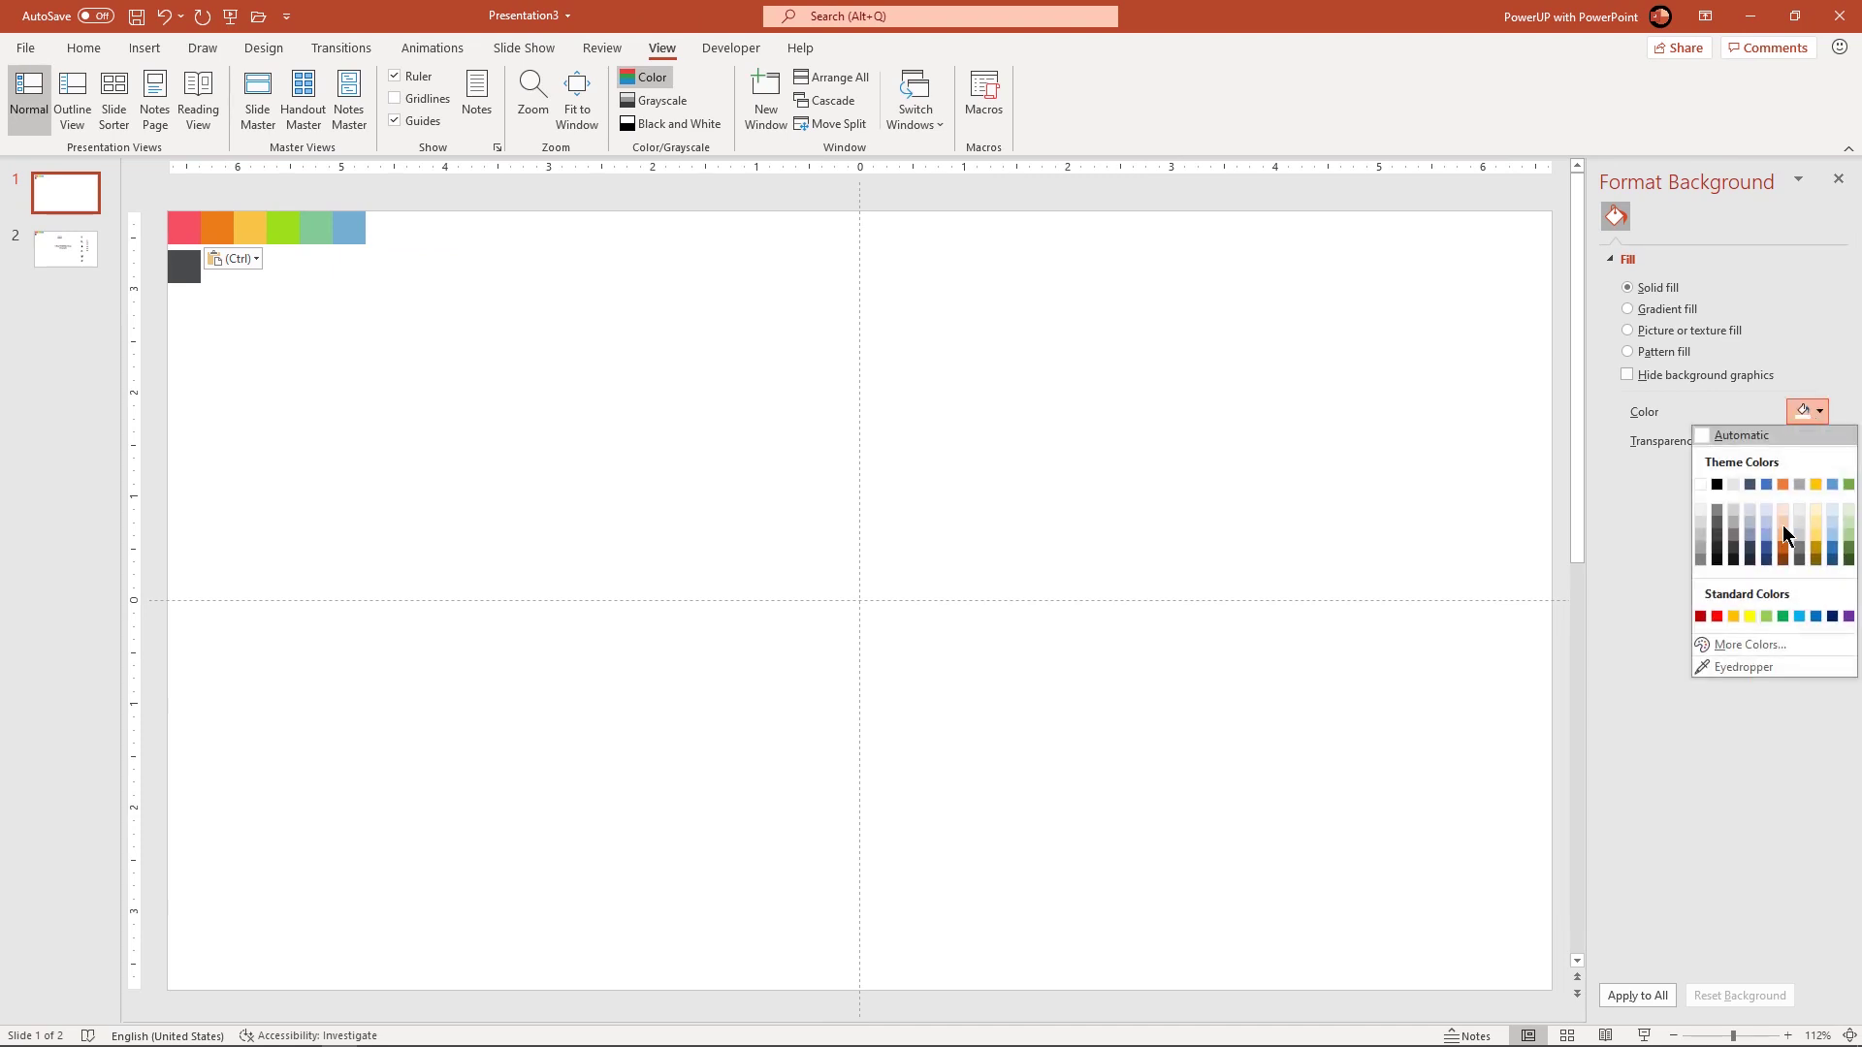
click(1722, 667)
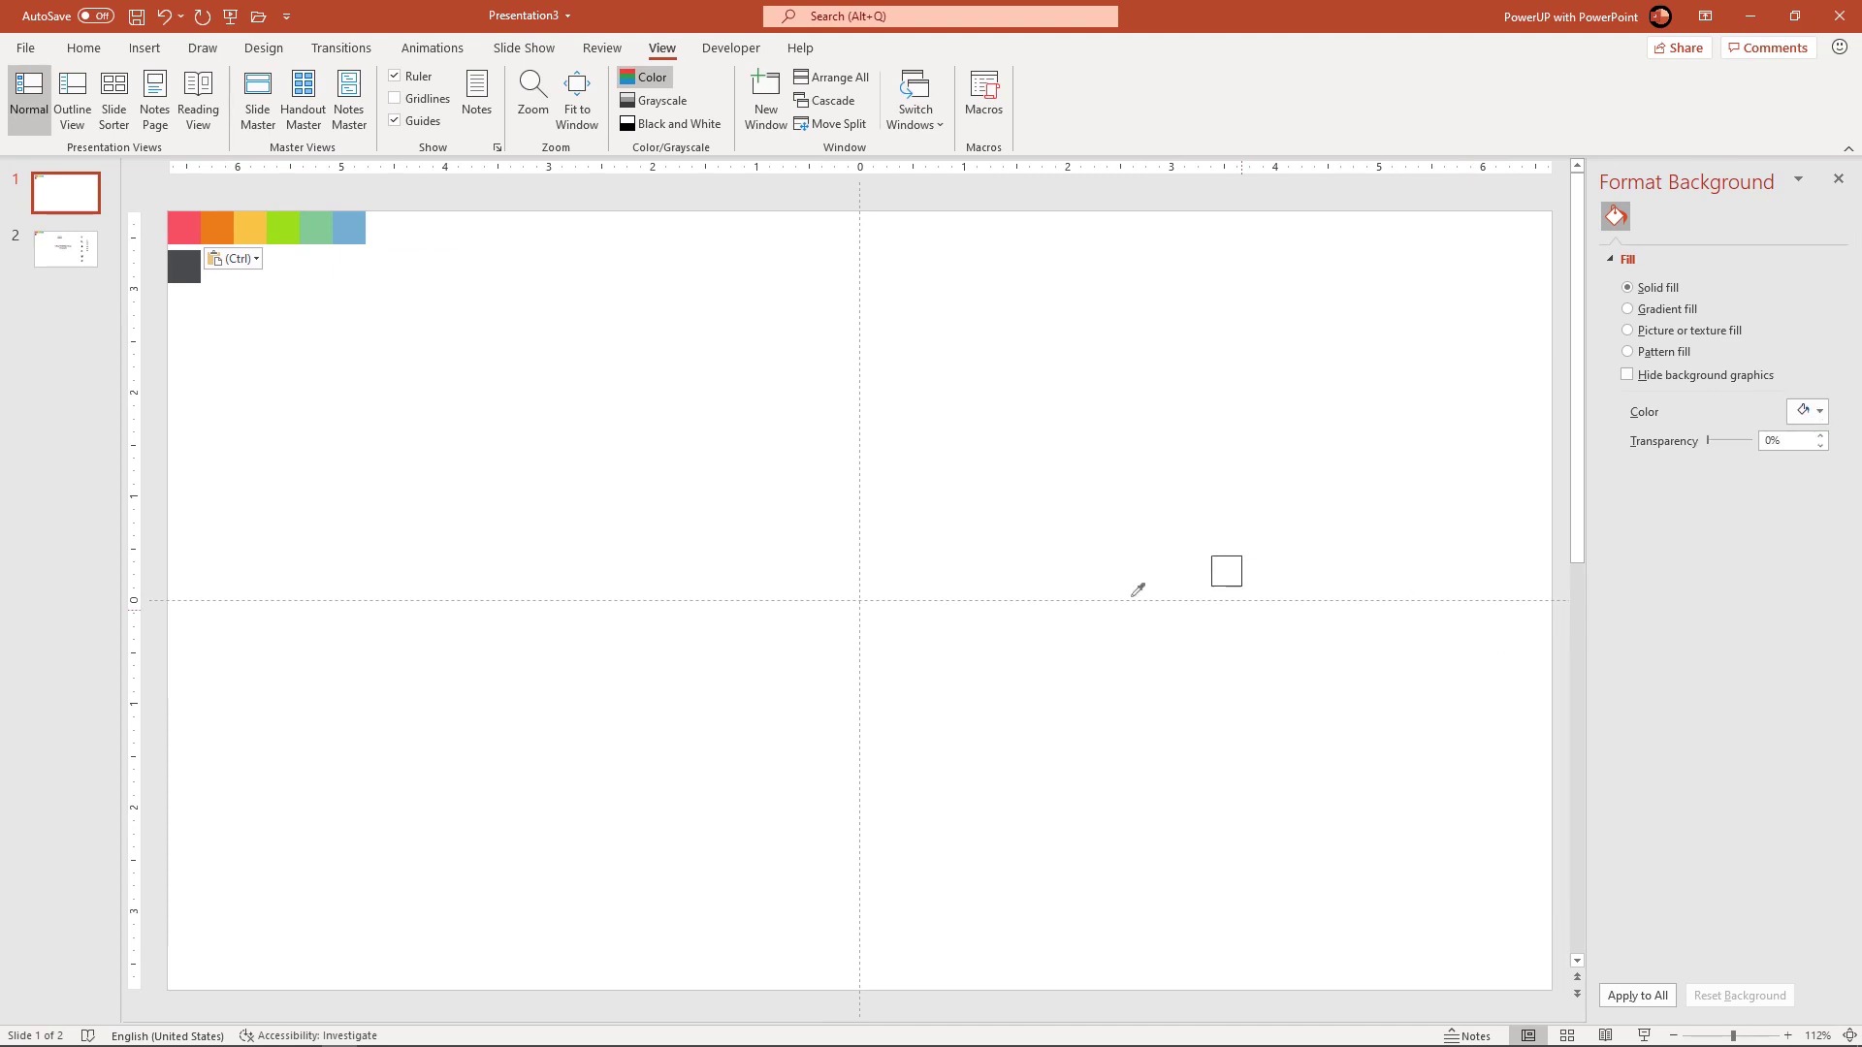
click(188, 275)
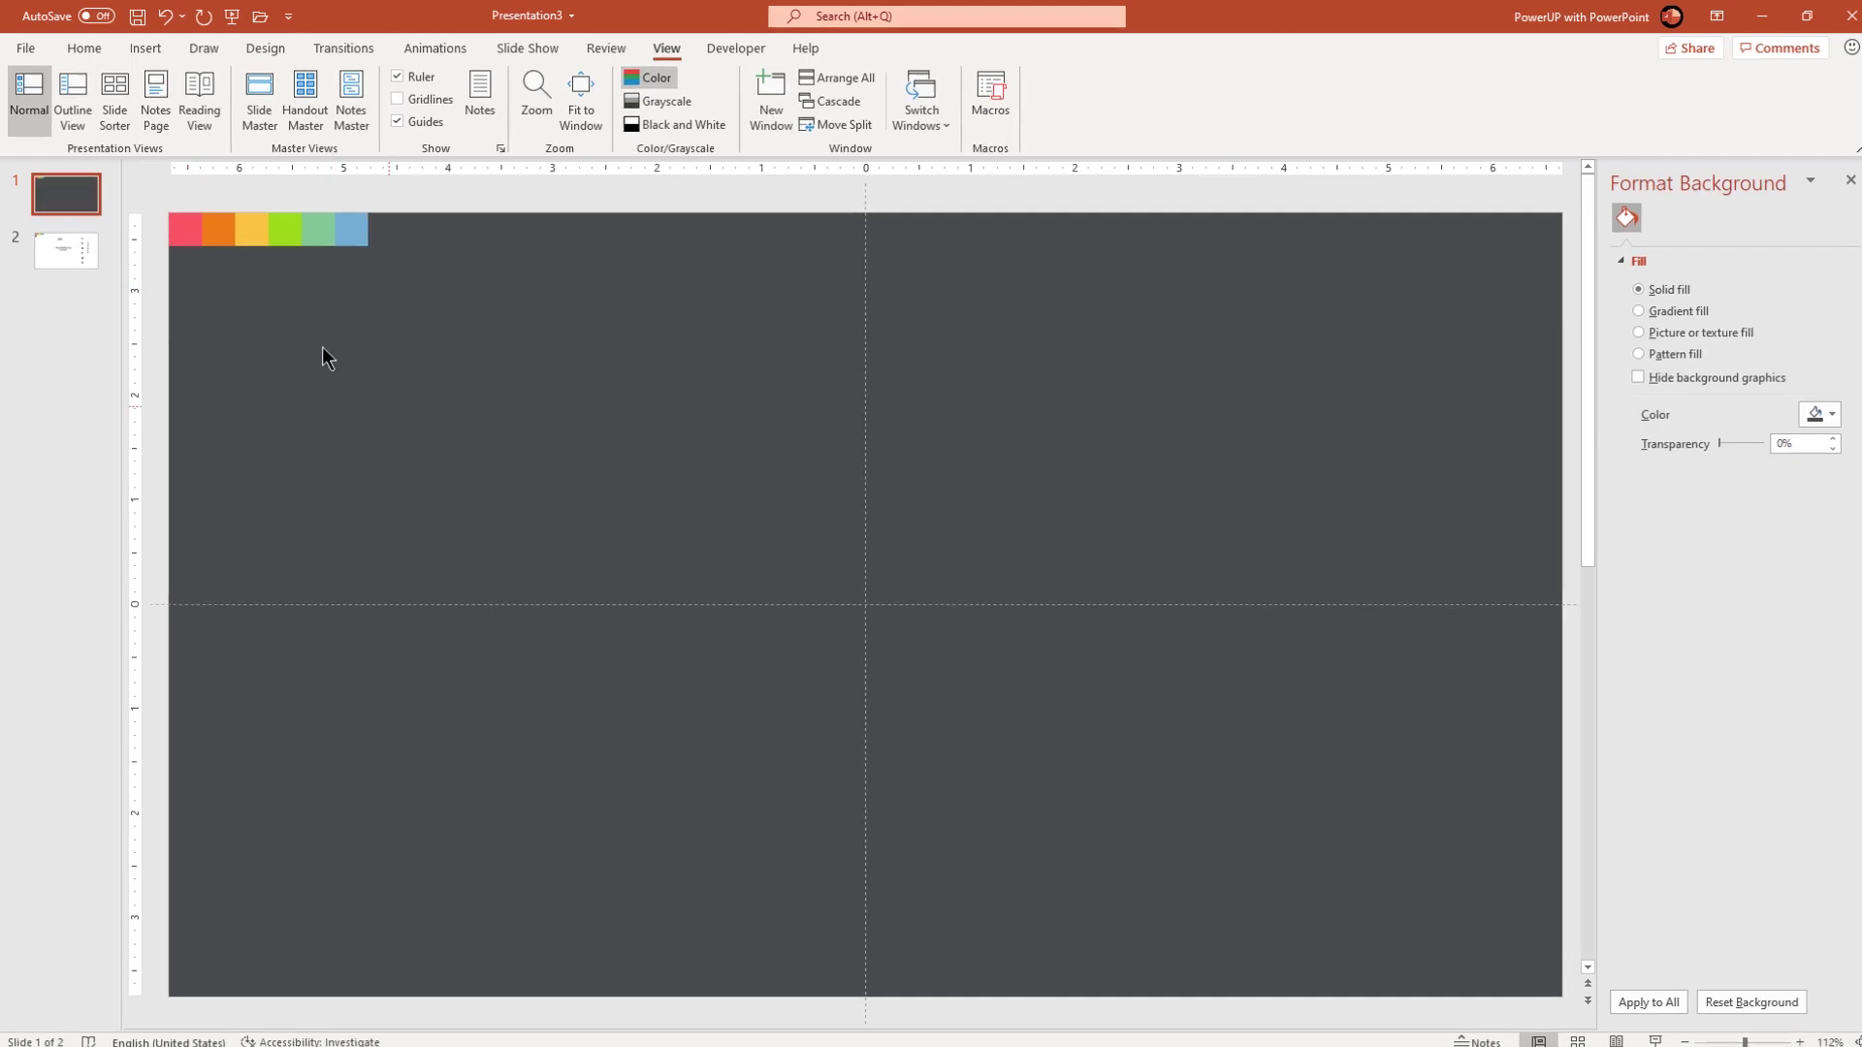
Draw an isosceles triangle based on the horizontal guide, with white fill and no outline
click(198, 66)
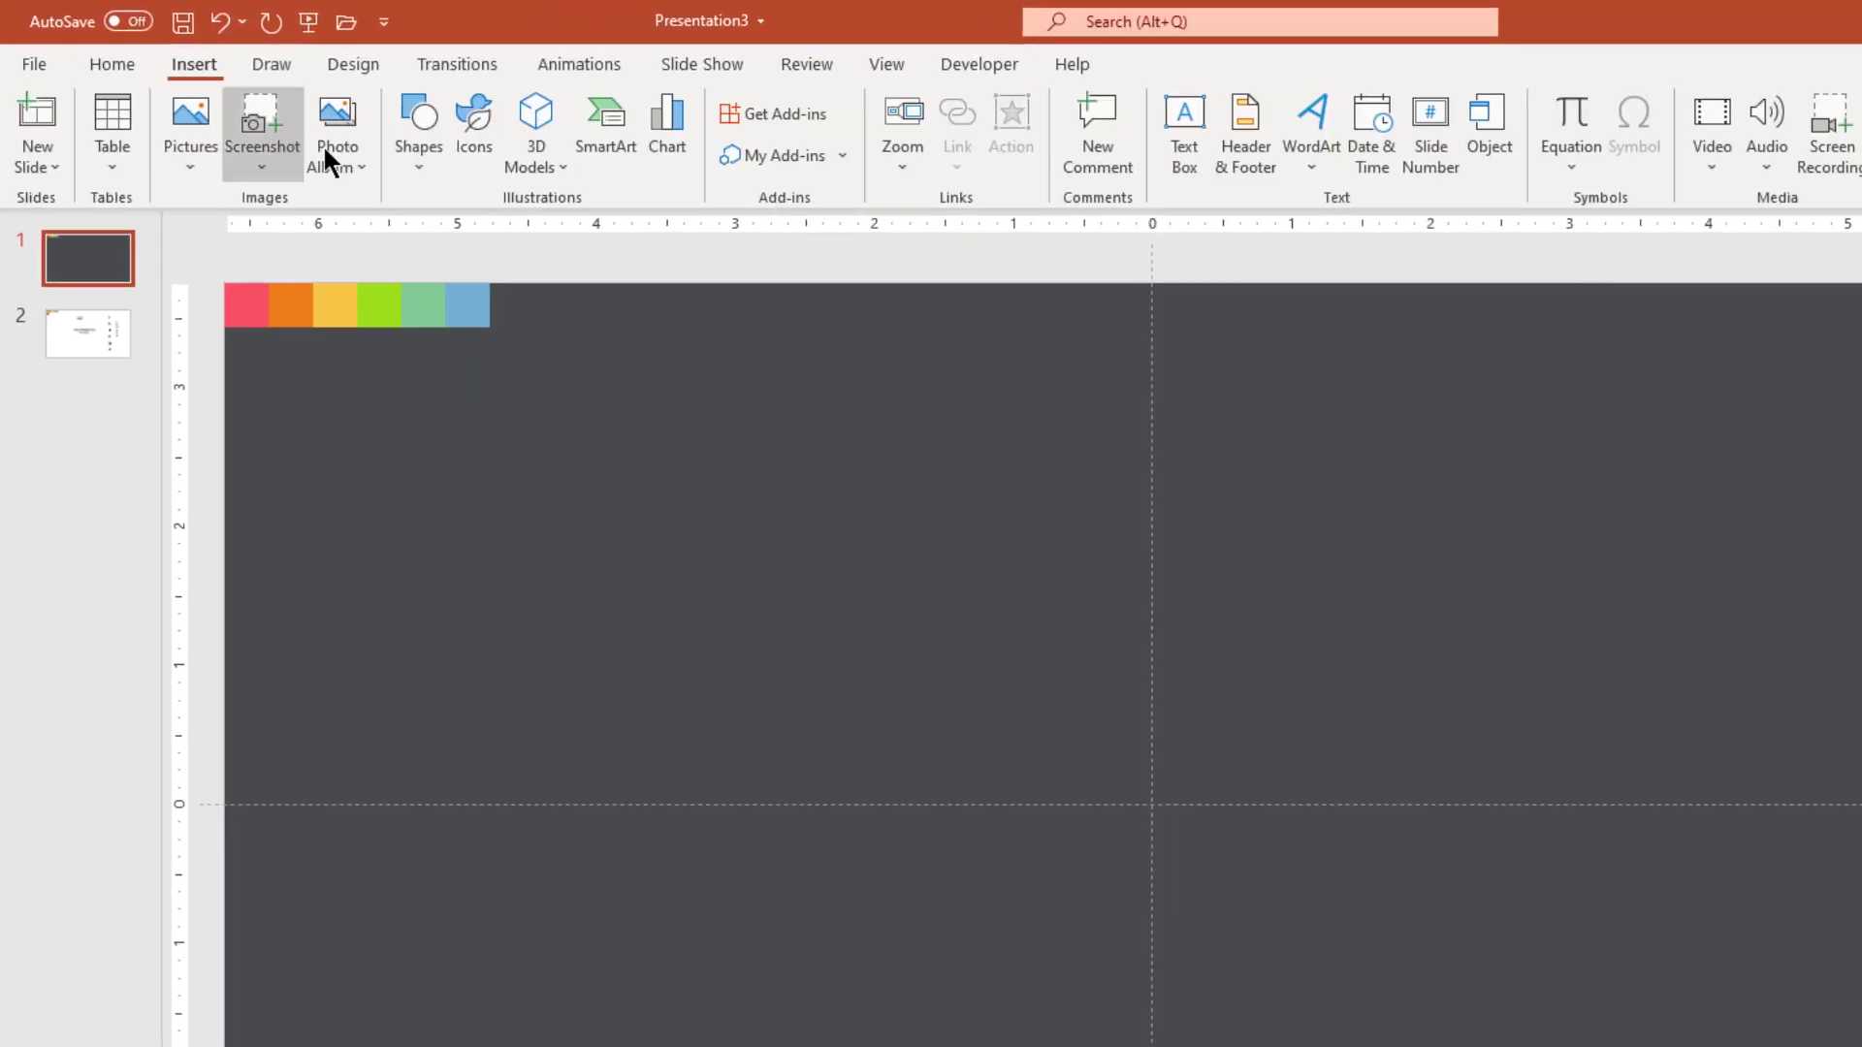
click(405, 170)
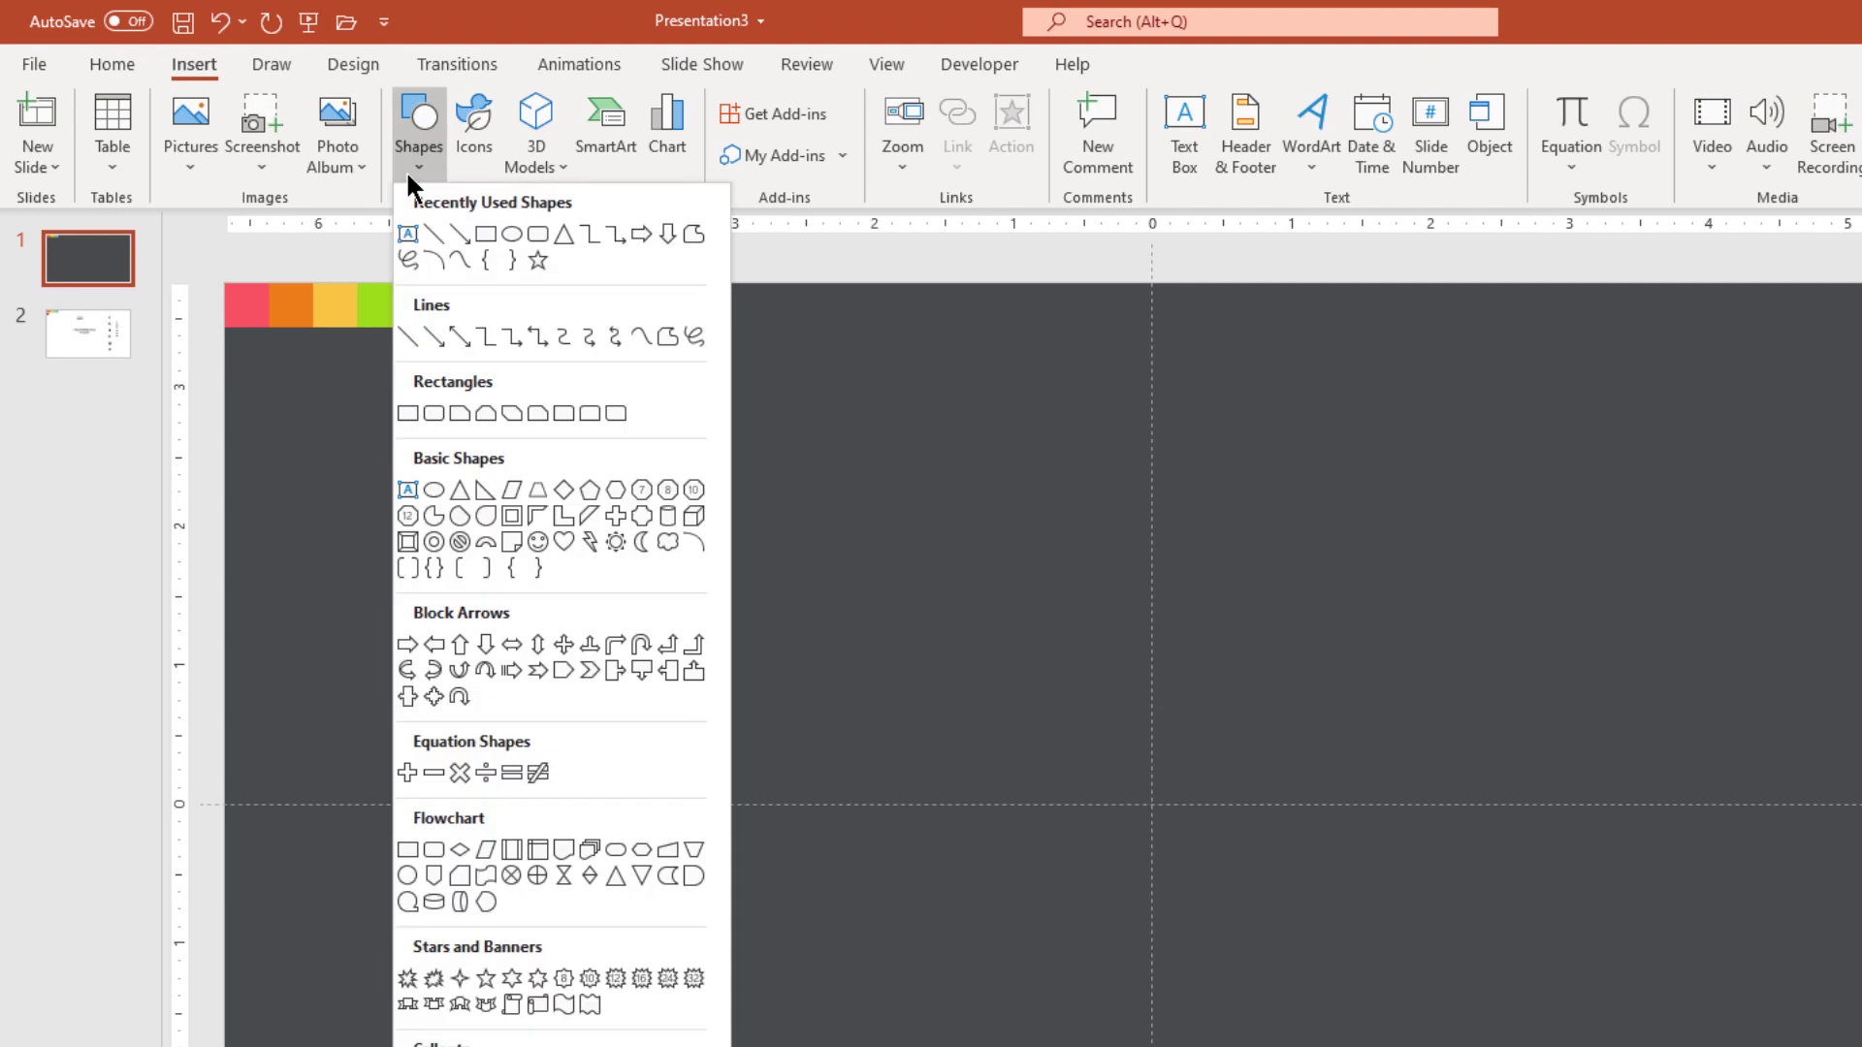
click(562, 240)
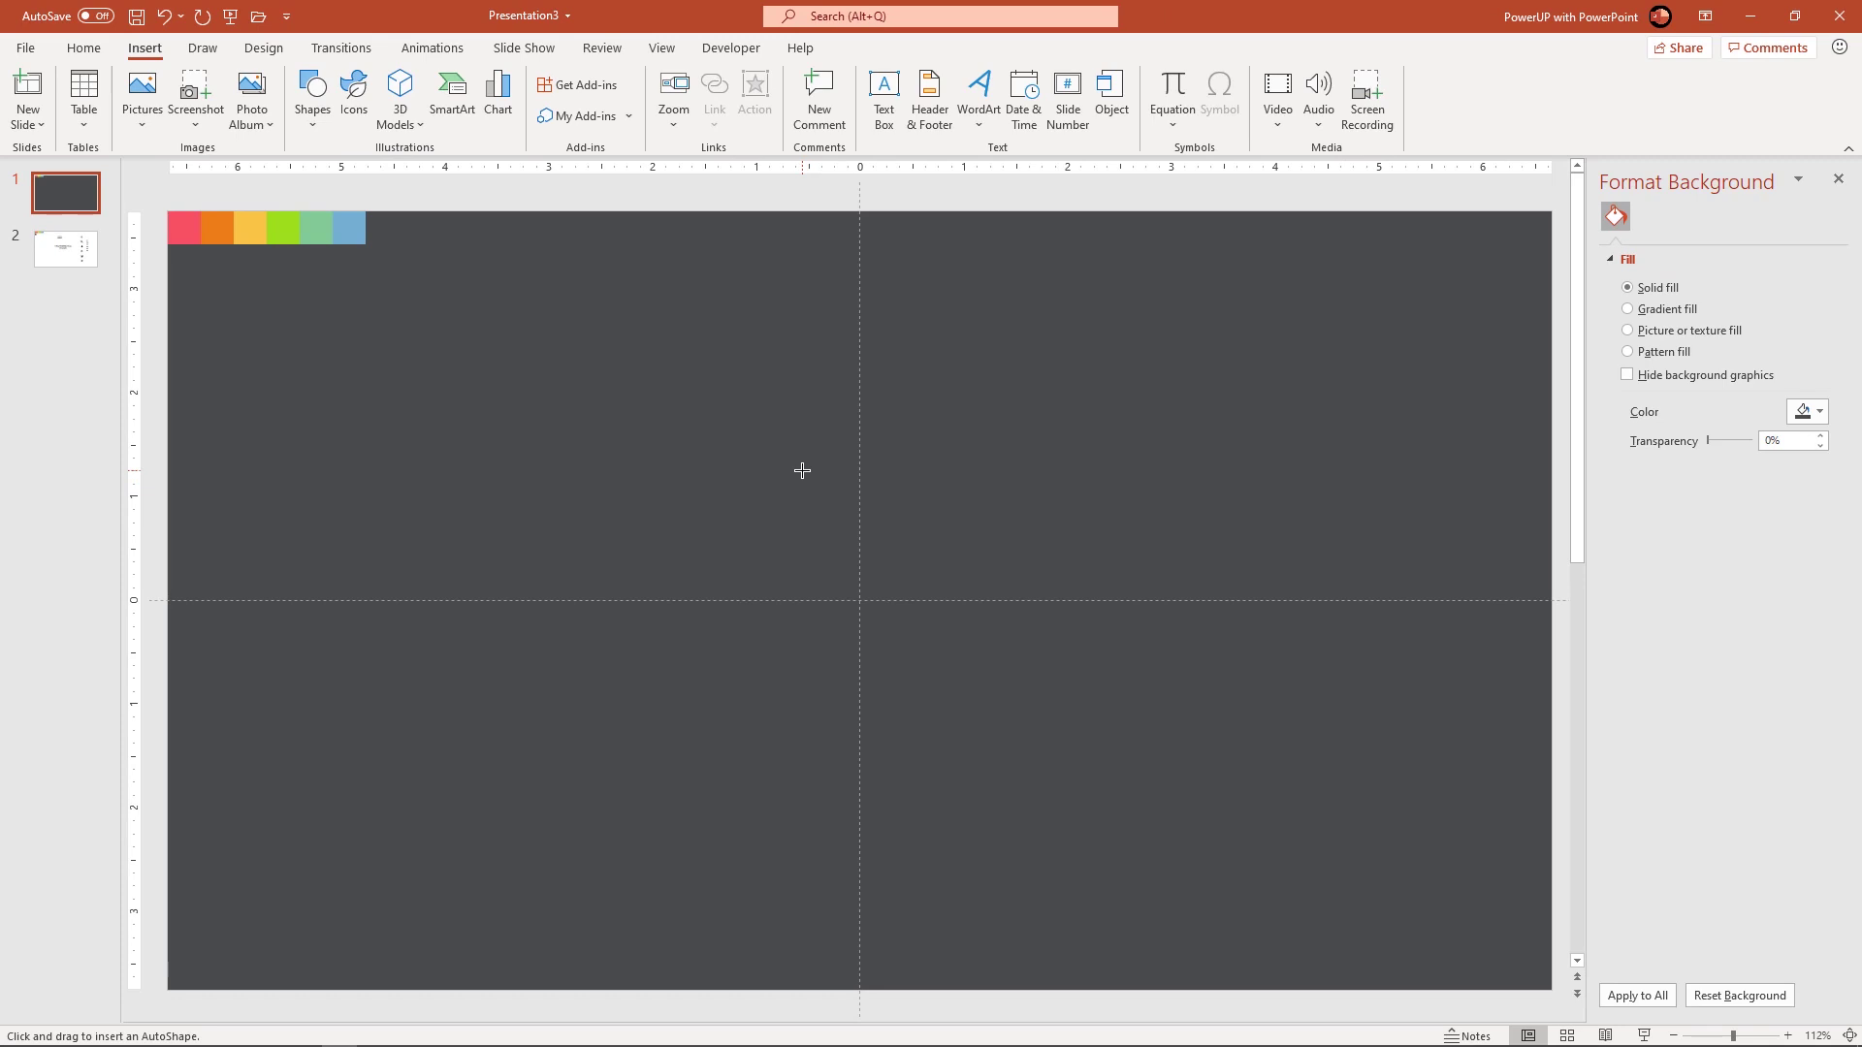
drag(802, 470, 915, 546)
drag(814, 503, 863, 520)
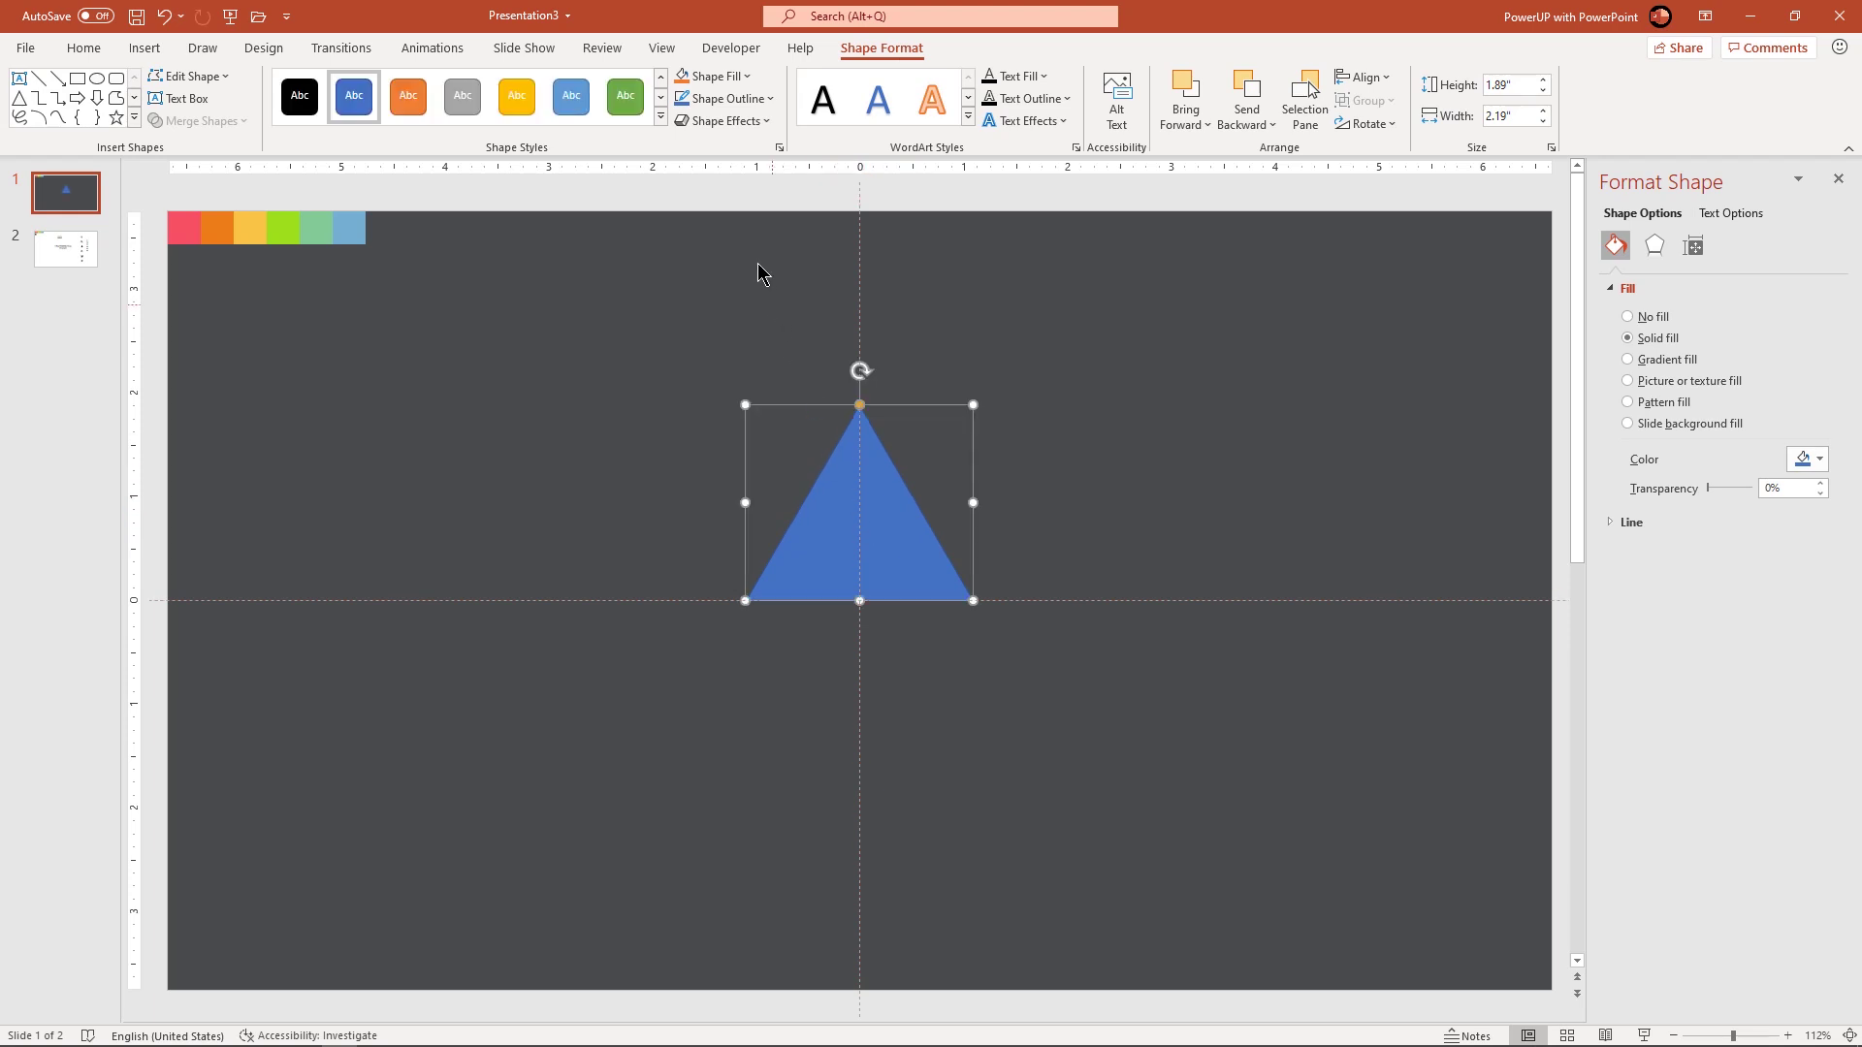
click(729, 99)
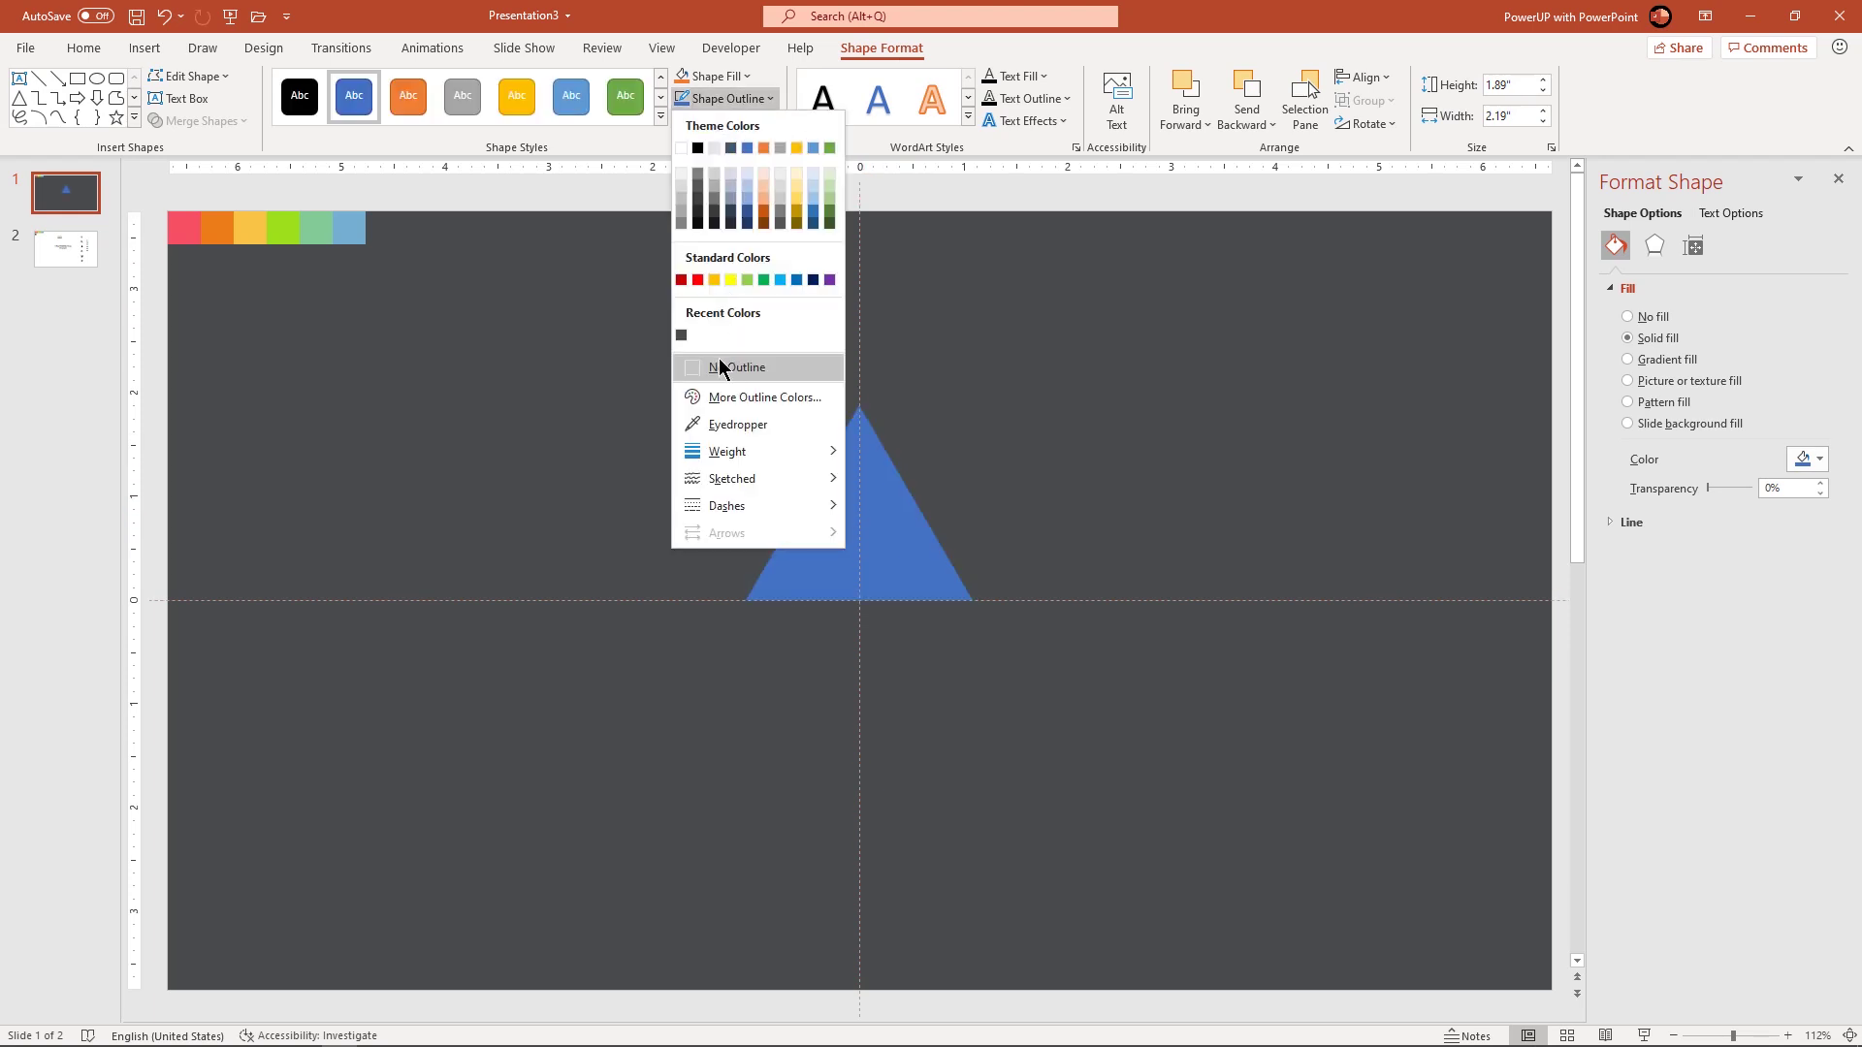
click(720, 367)
click(712, 75)
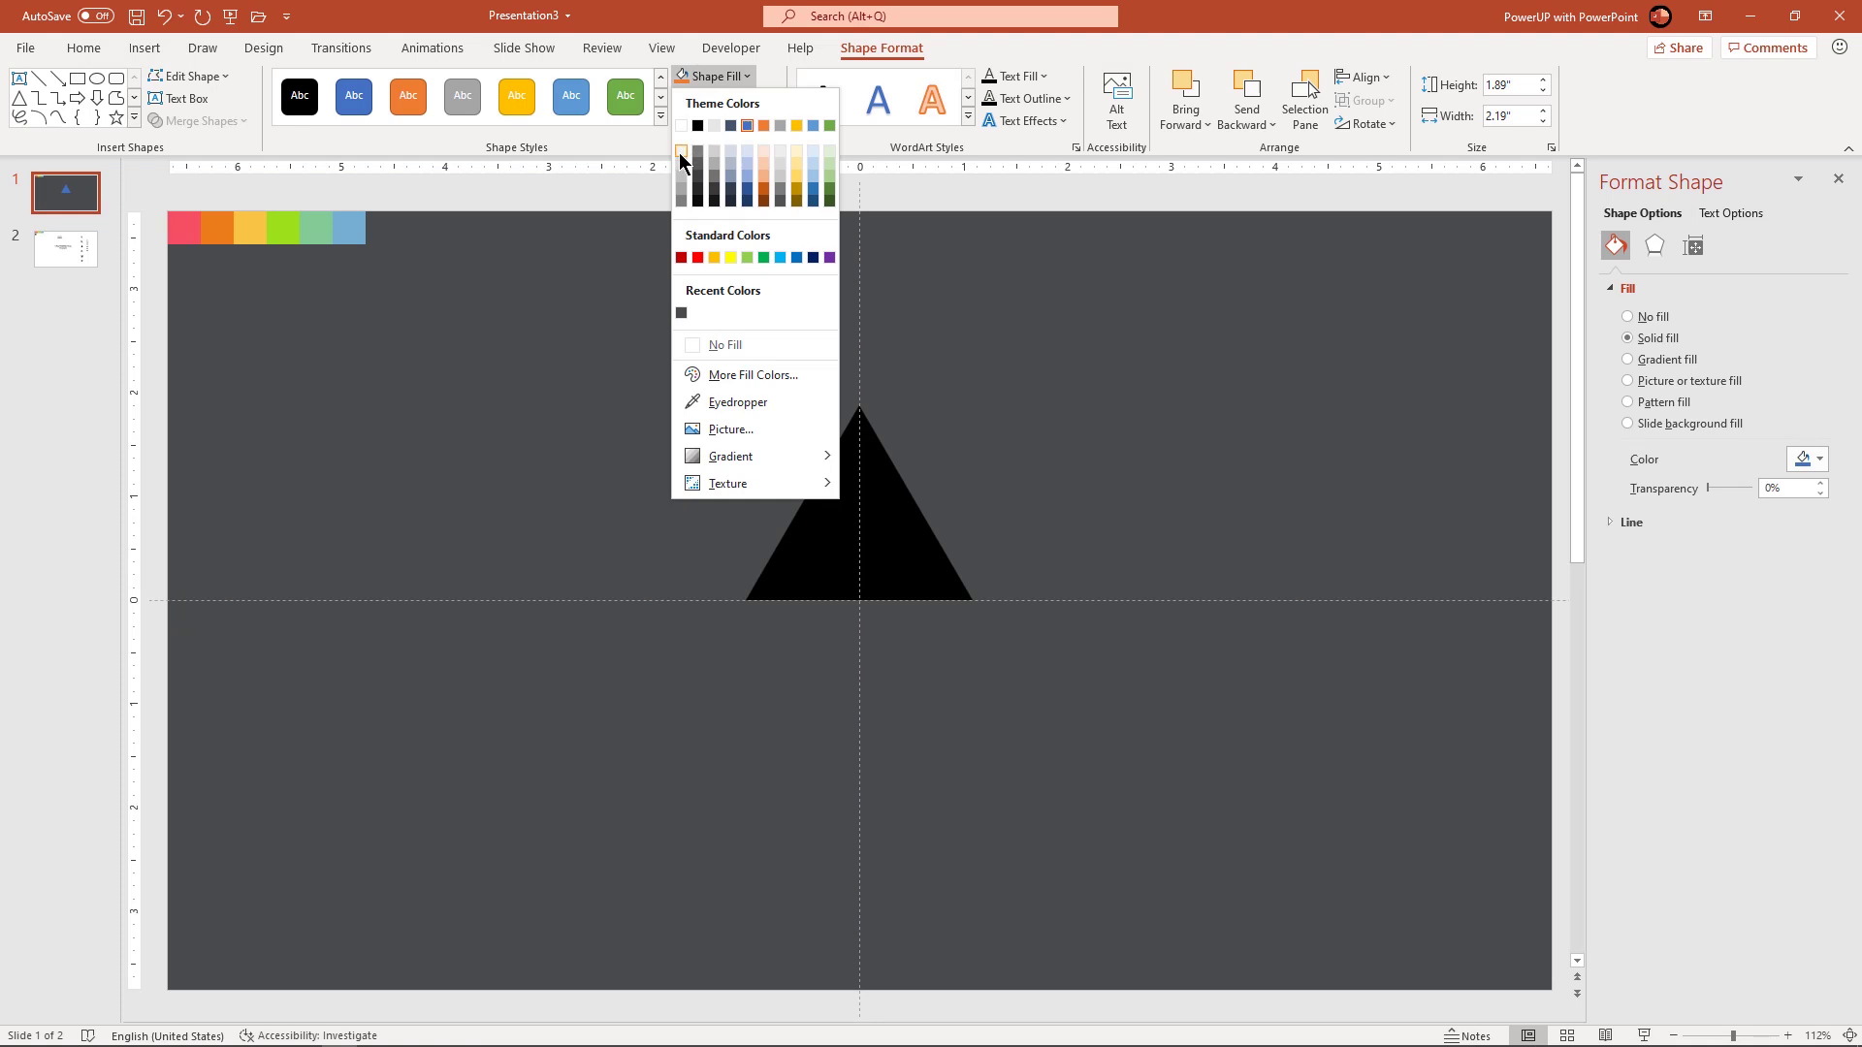
click(680, 152)
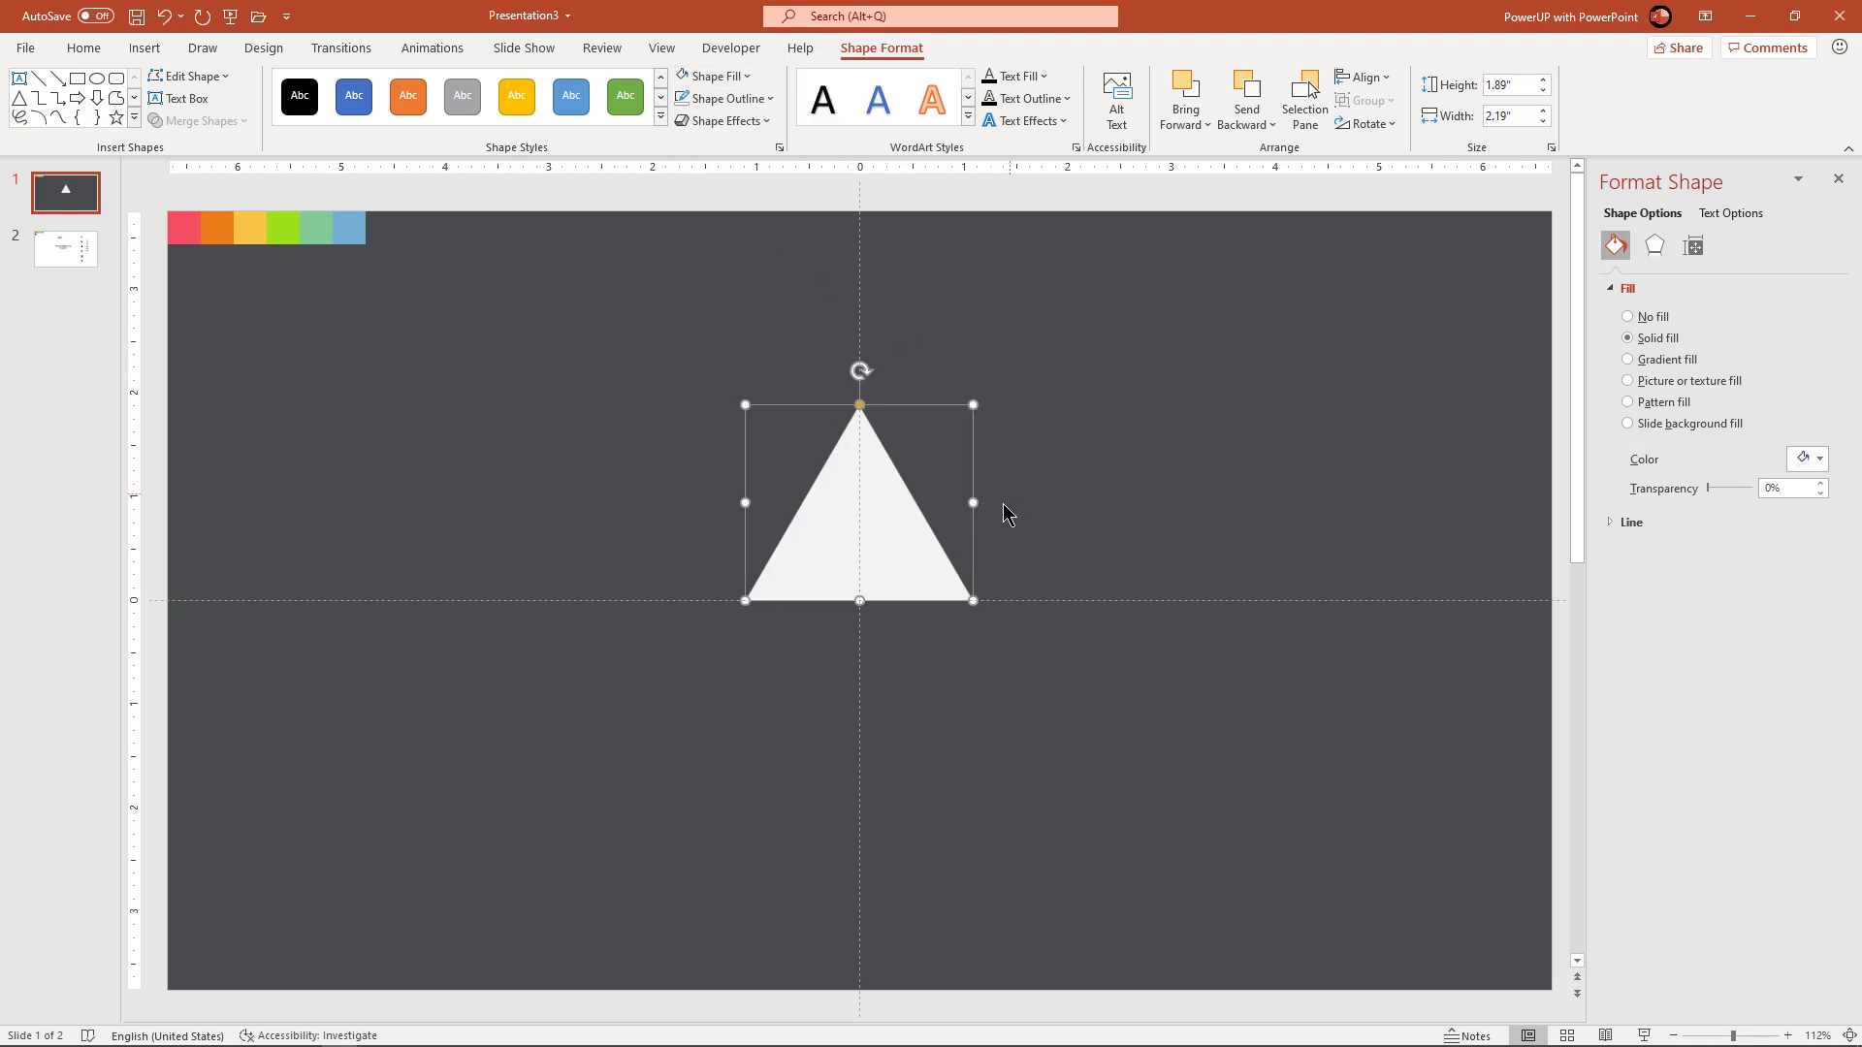
Add a vertically flipped copy and a third copy, fitting all three triangles side by side
key(ctrl+d)
drag(892, 532, 1142, 483)
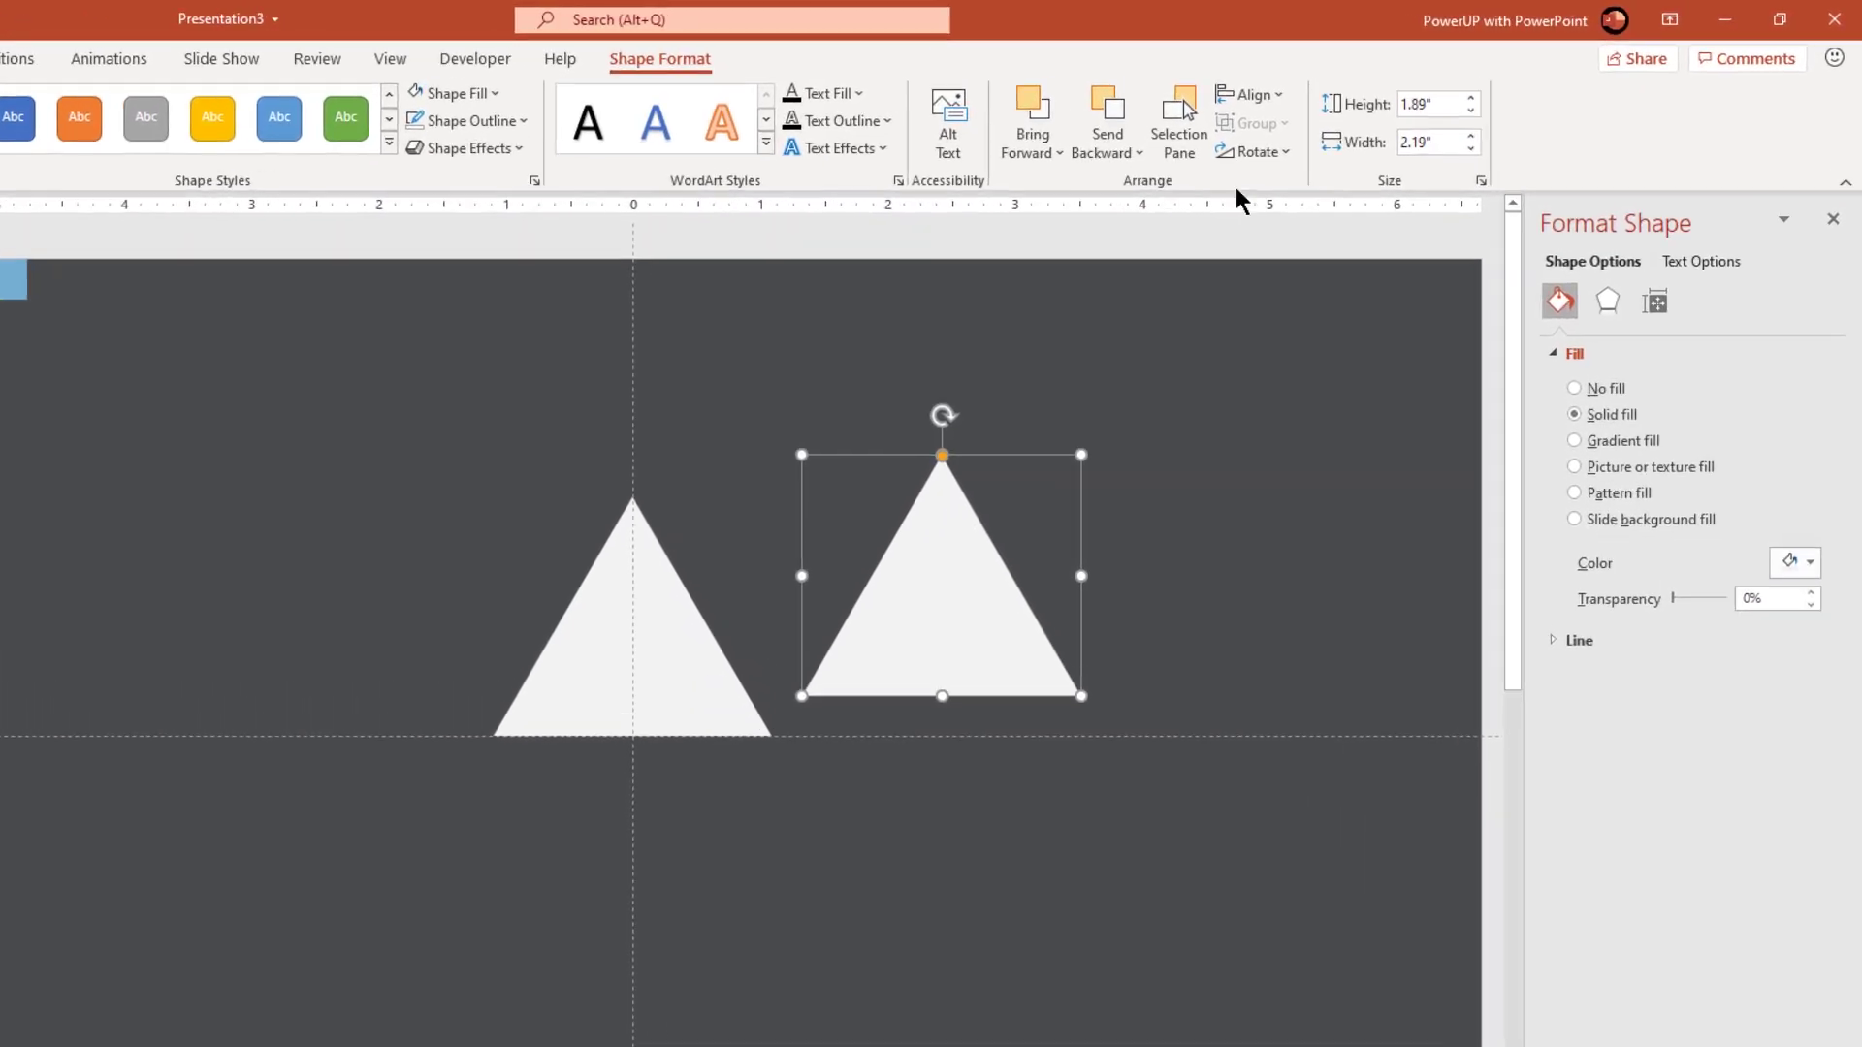
click(1365, 123)
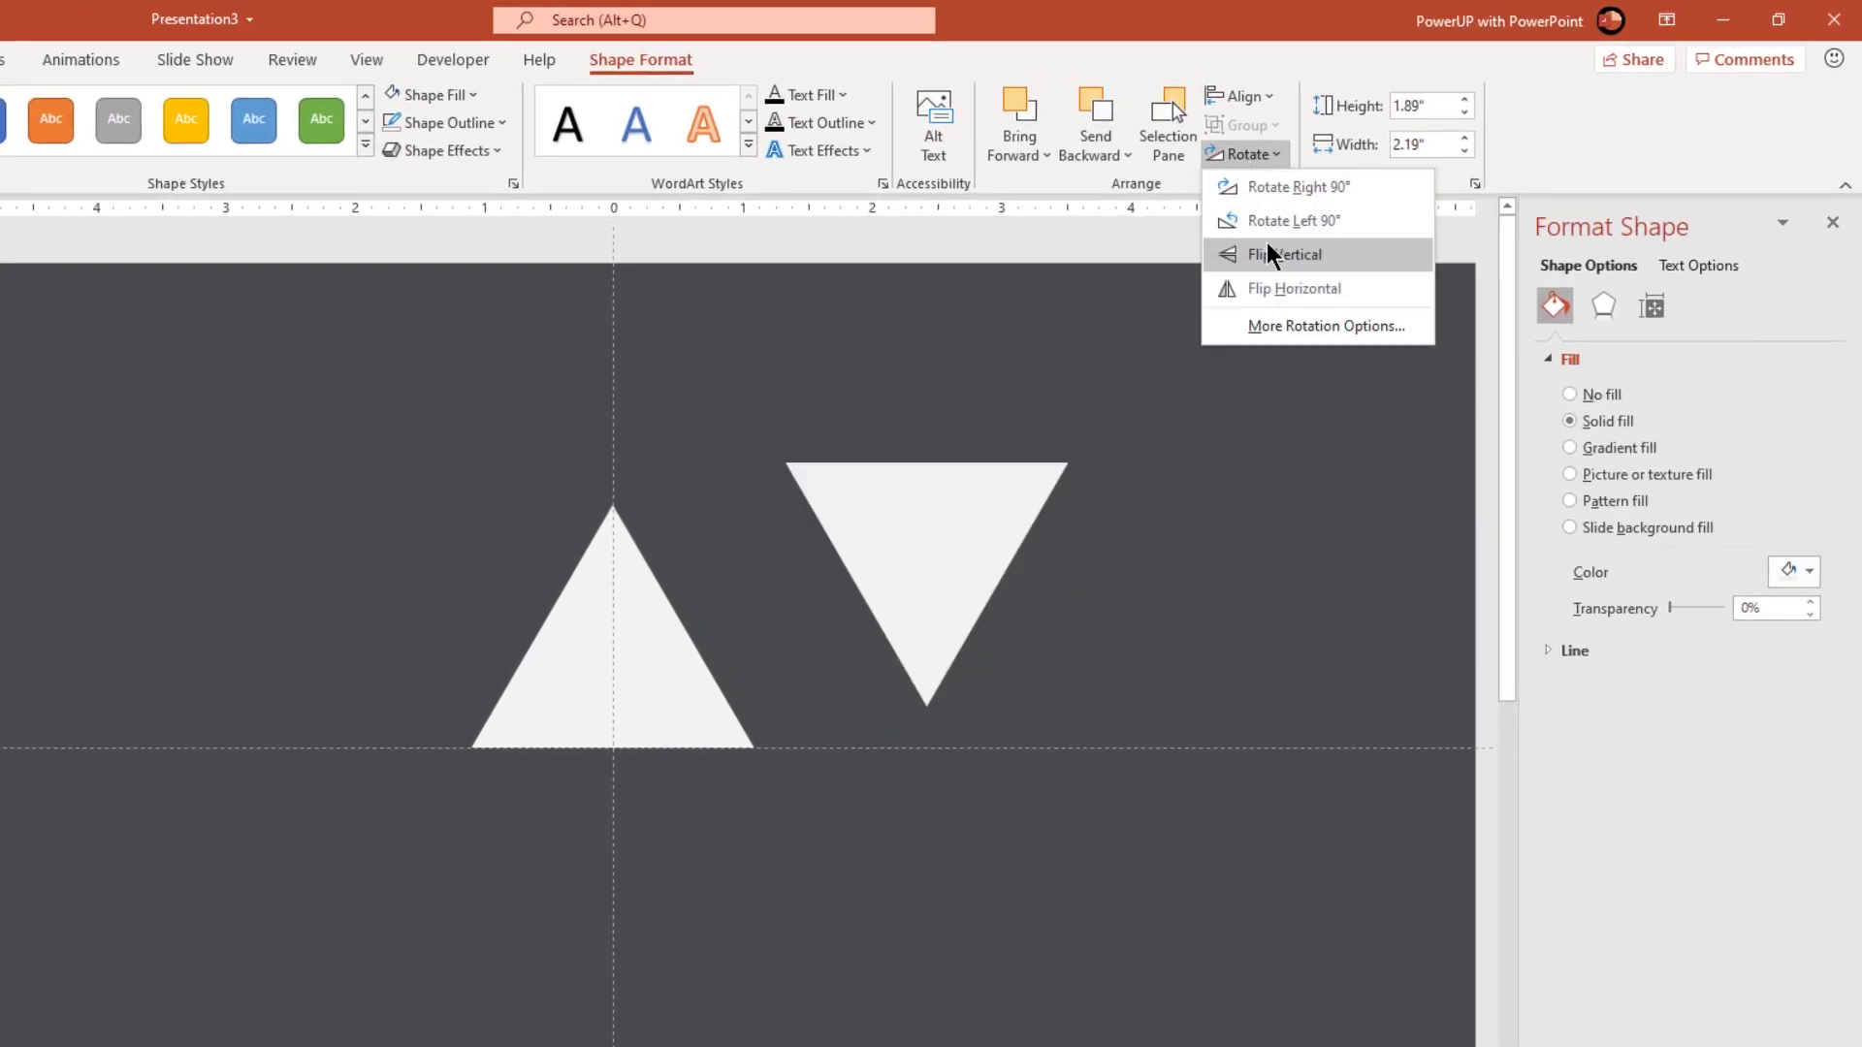
click(1266, 254)
drag(941, 504, 766, 574)
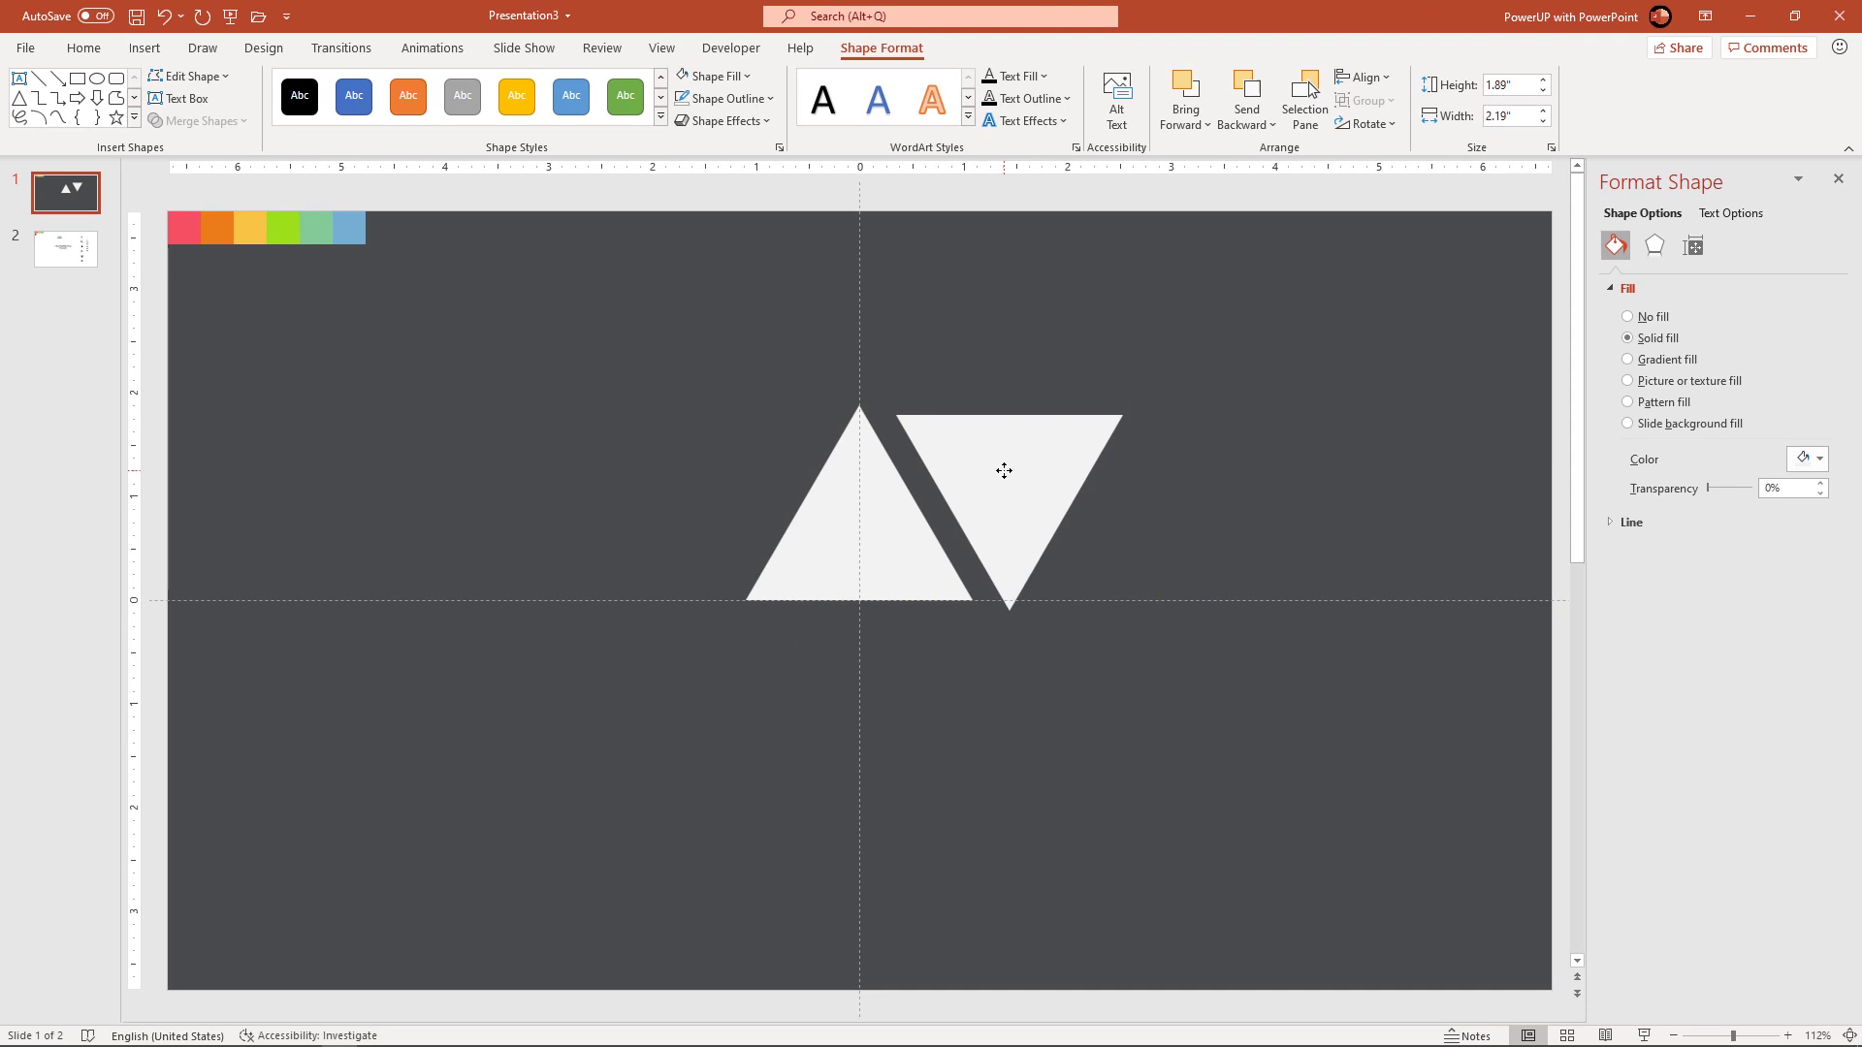
drag(982, 462, 973, 464)
key(ctrl+d)
drag(1082, 496, 754, 502)
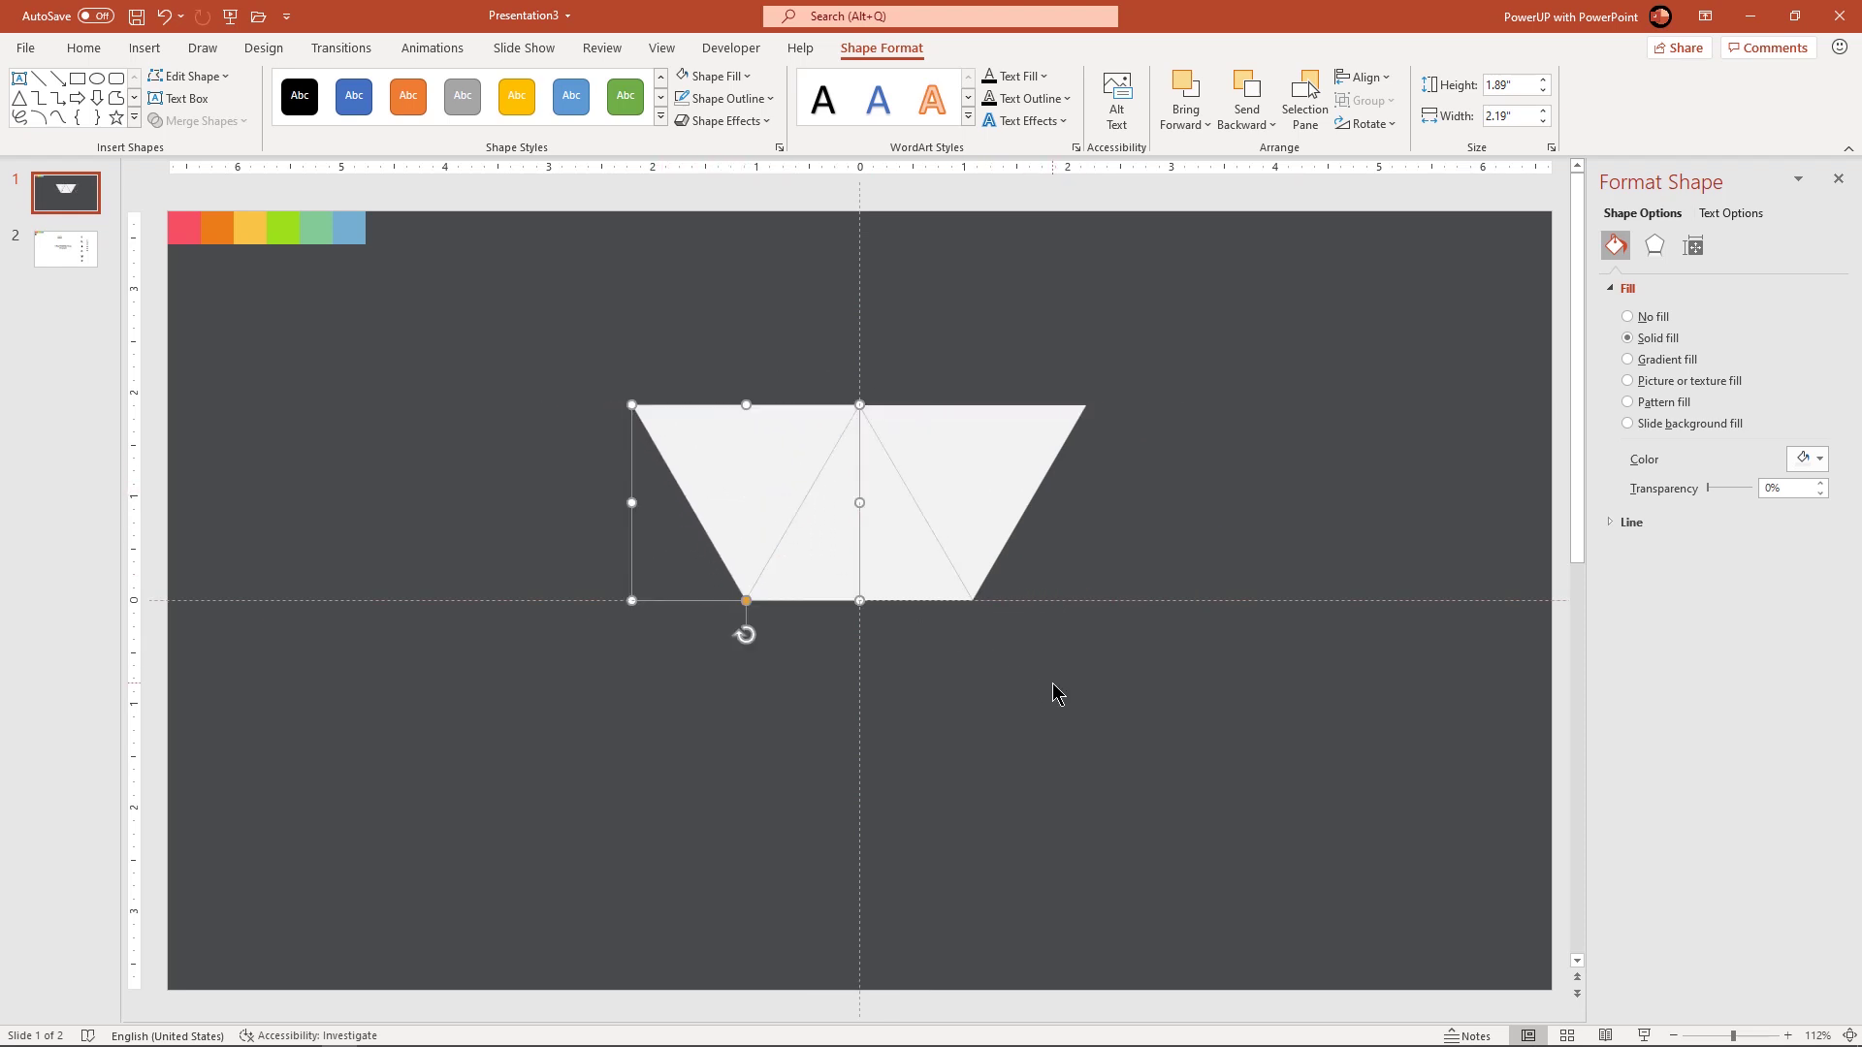
Union the three triangles into a single trapezoid
drag(1283, 766, 546, 342)
click(227, 126)
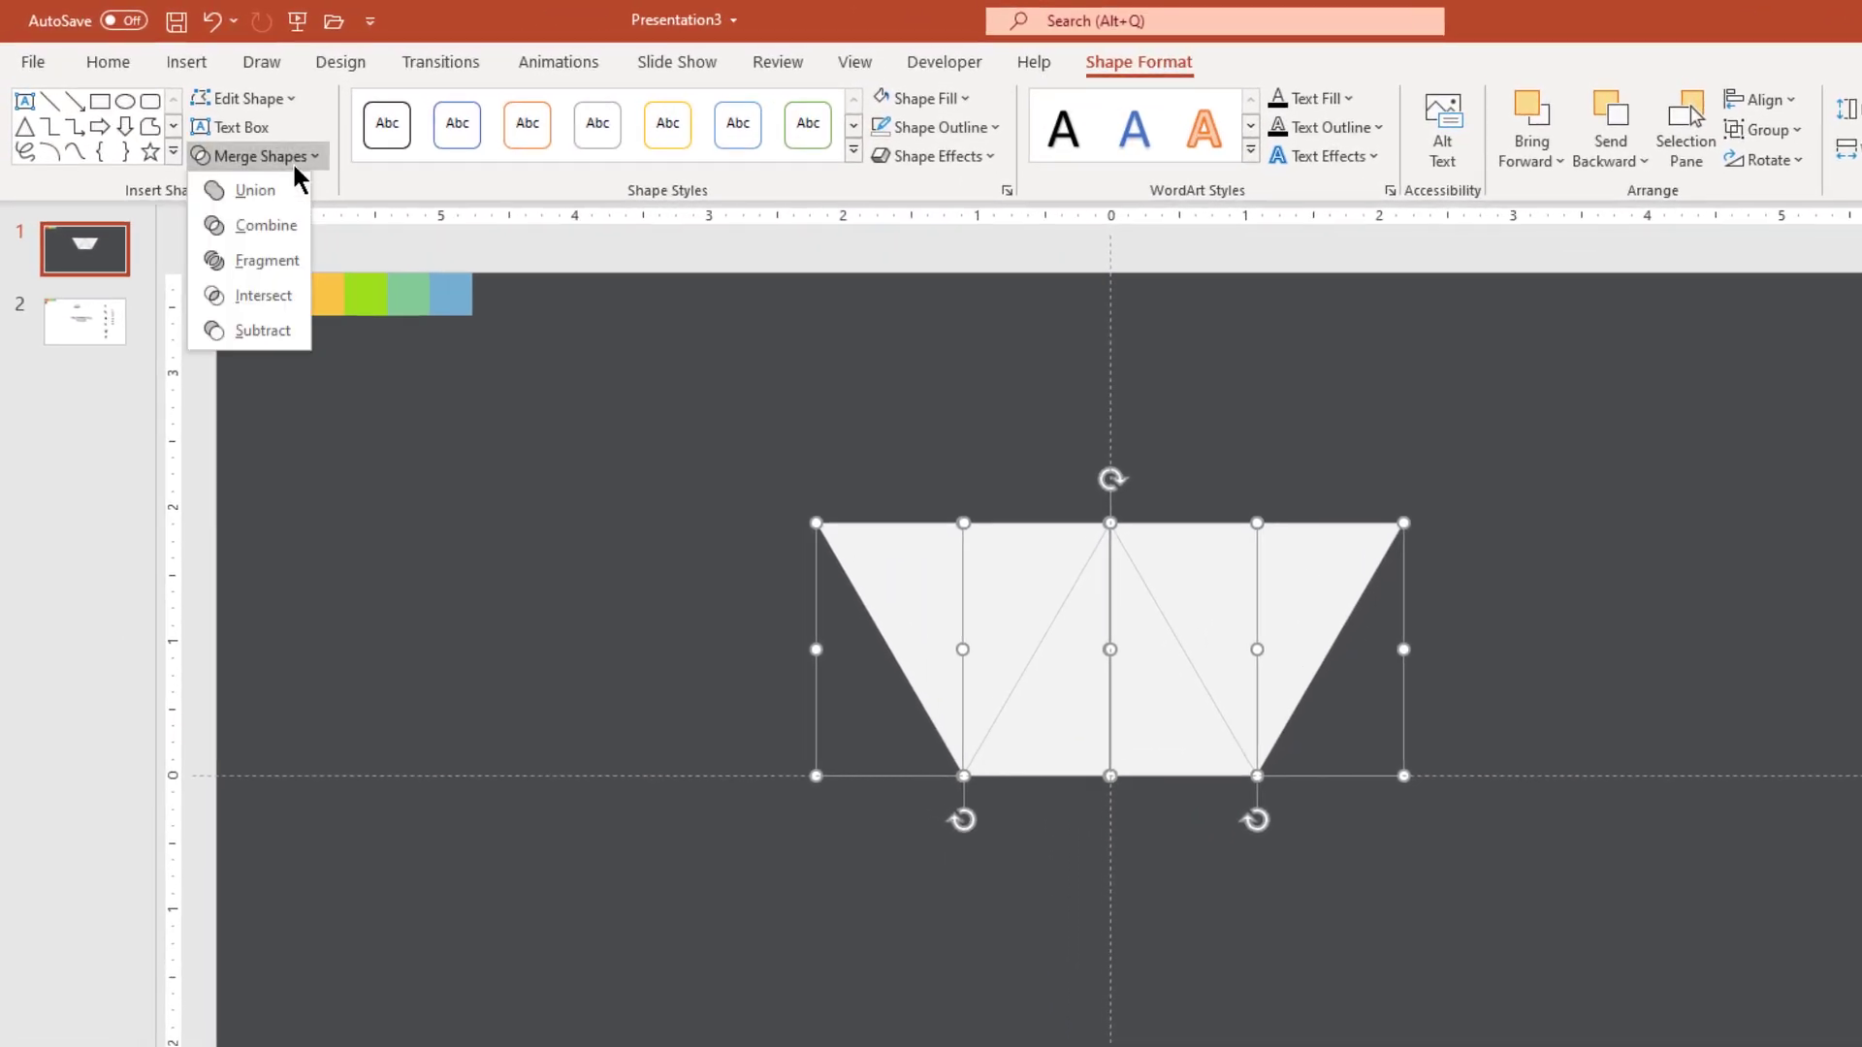
click(262, 188)
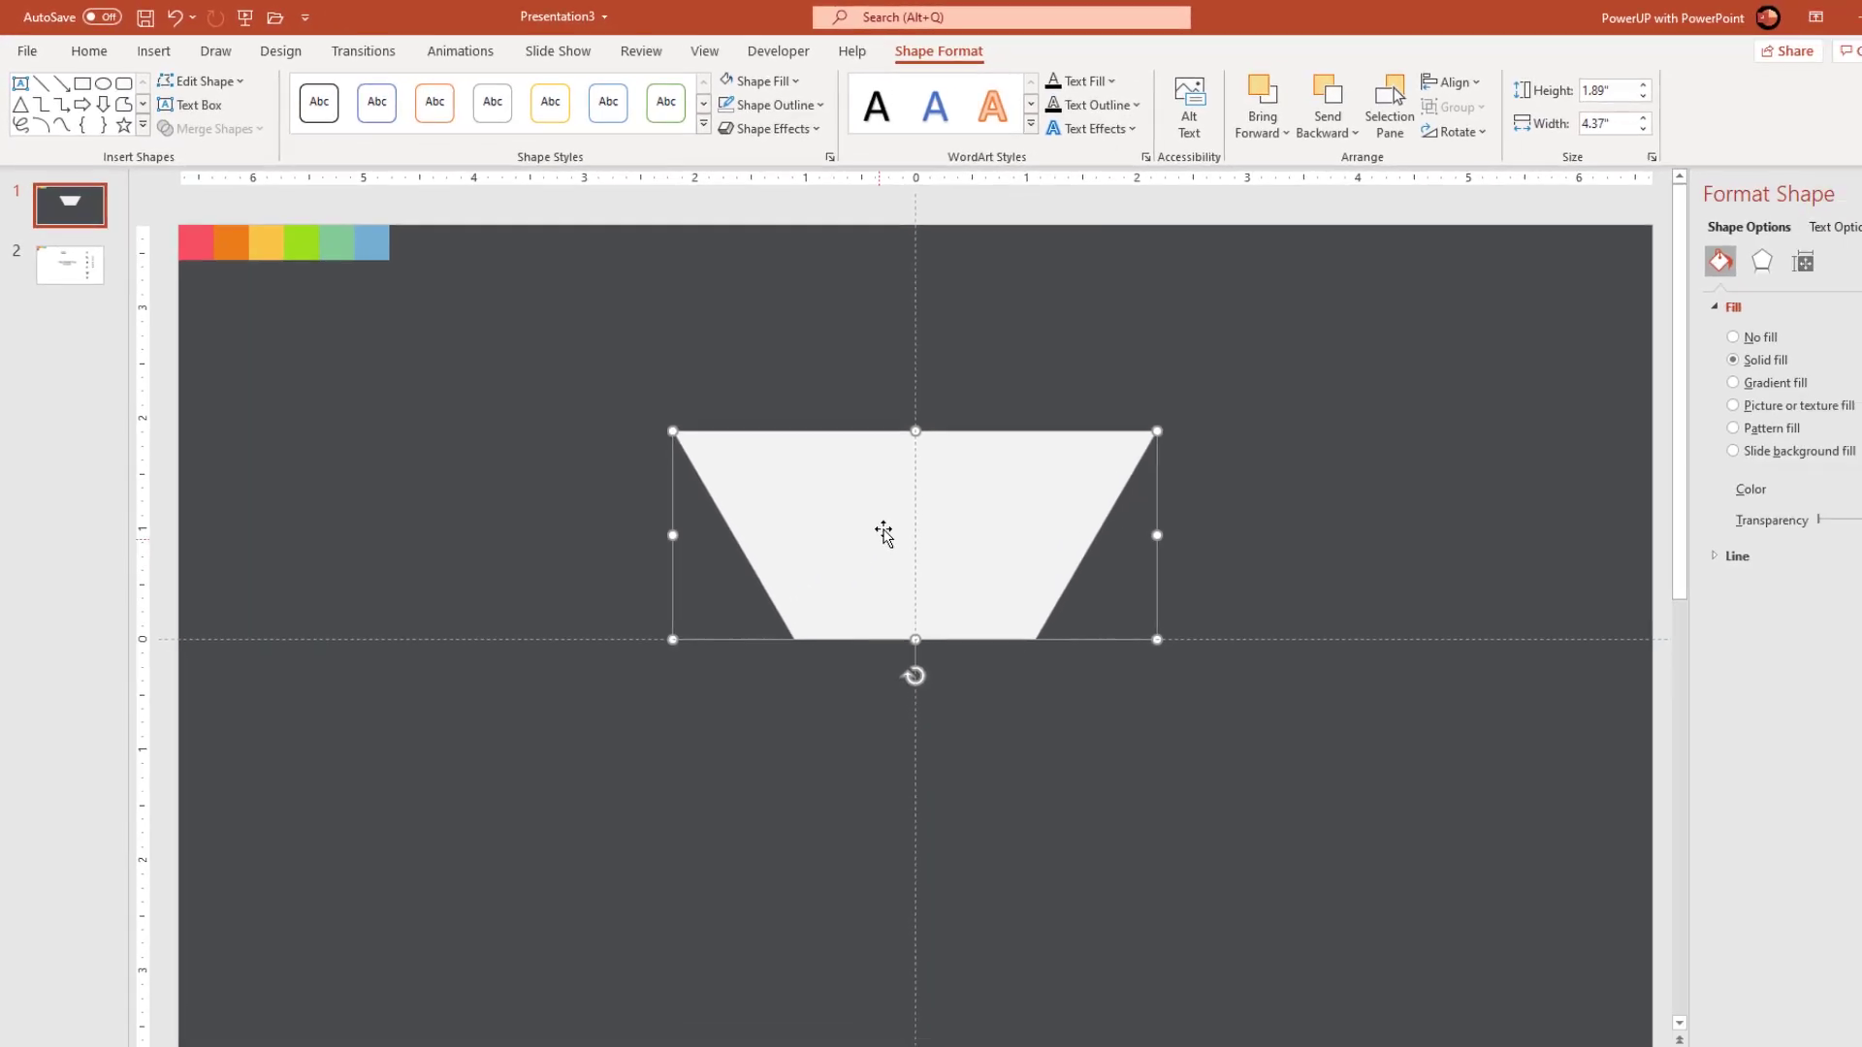
Join a vertically flipped copy onto the trapezoid and union both into a hexagon
drag(883, 534, 866, 692)
click(1118, 690)
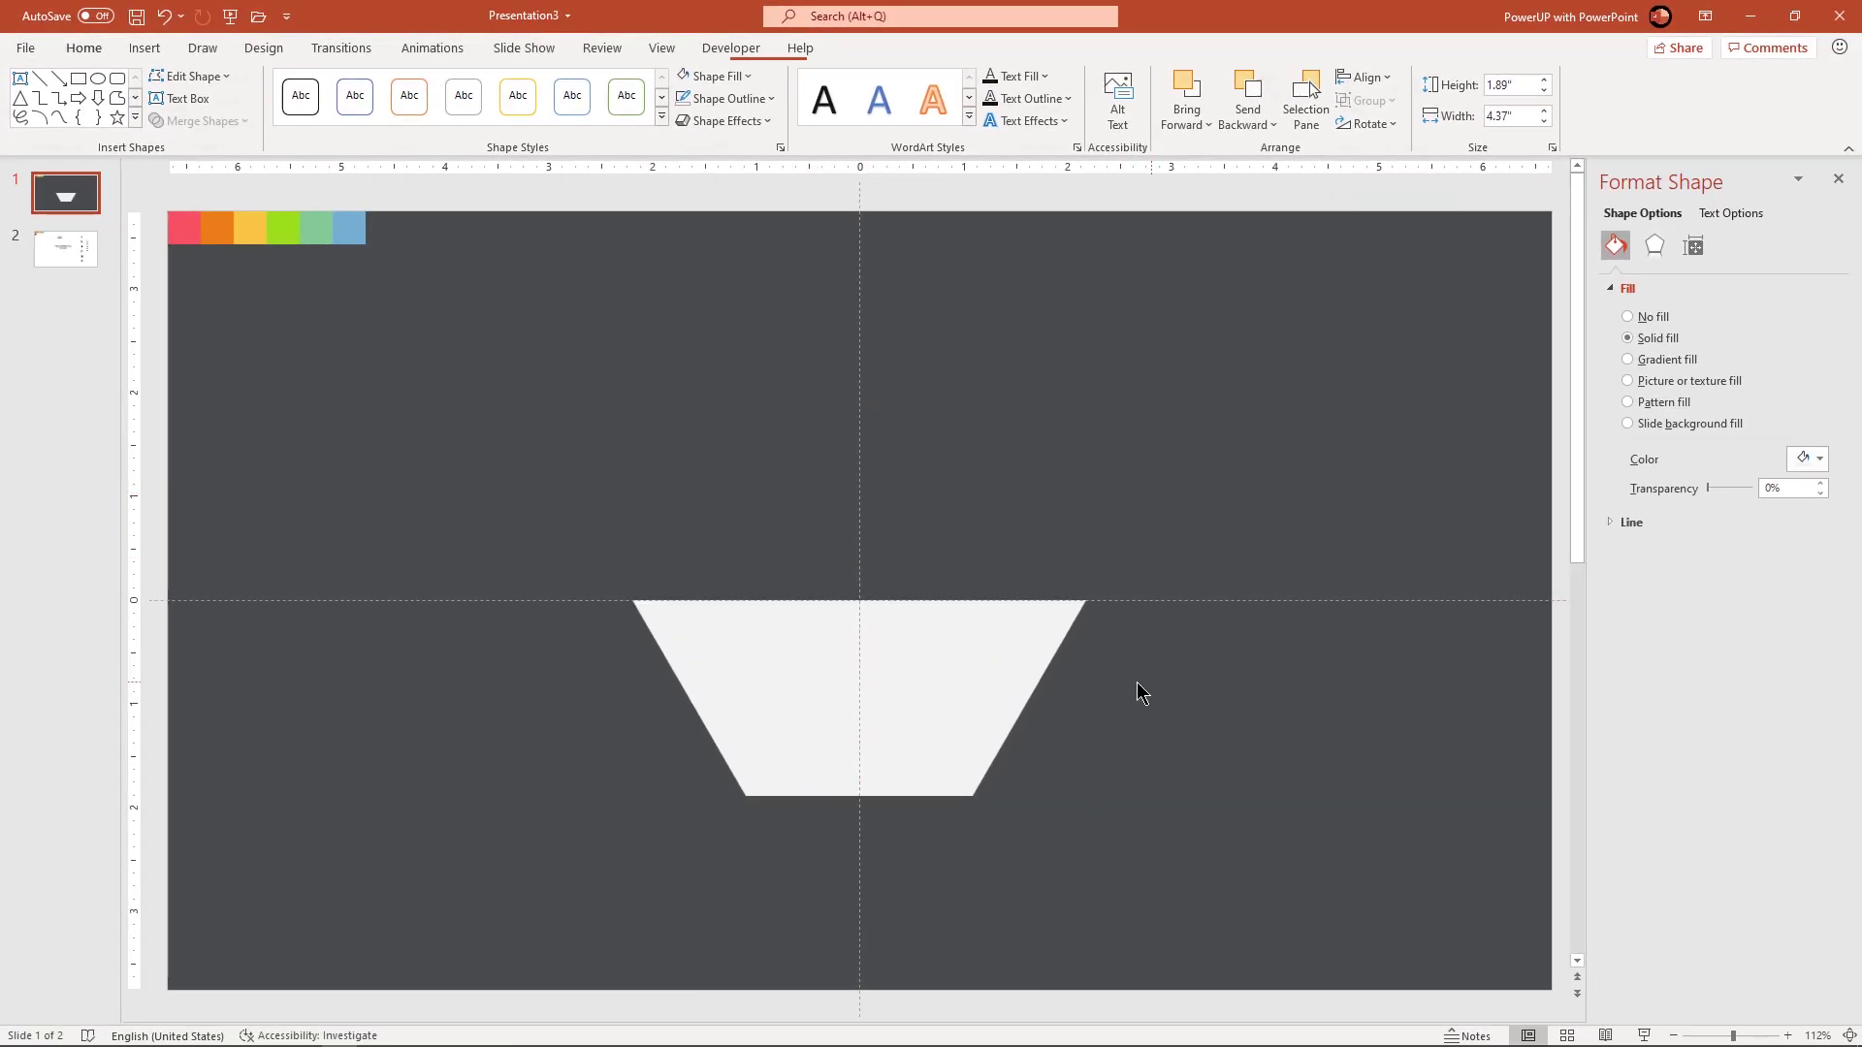
click(1004, 676)
key(ctrl+d)
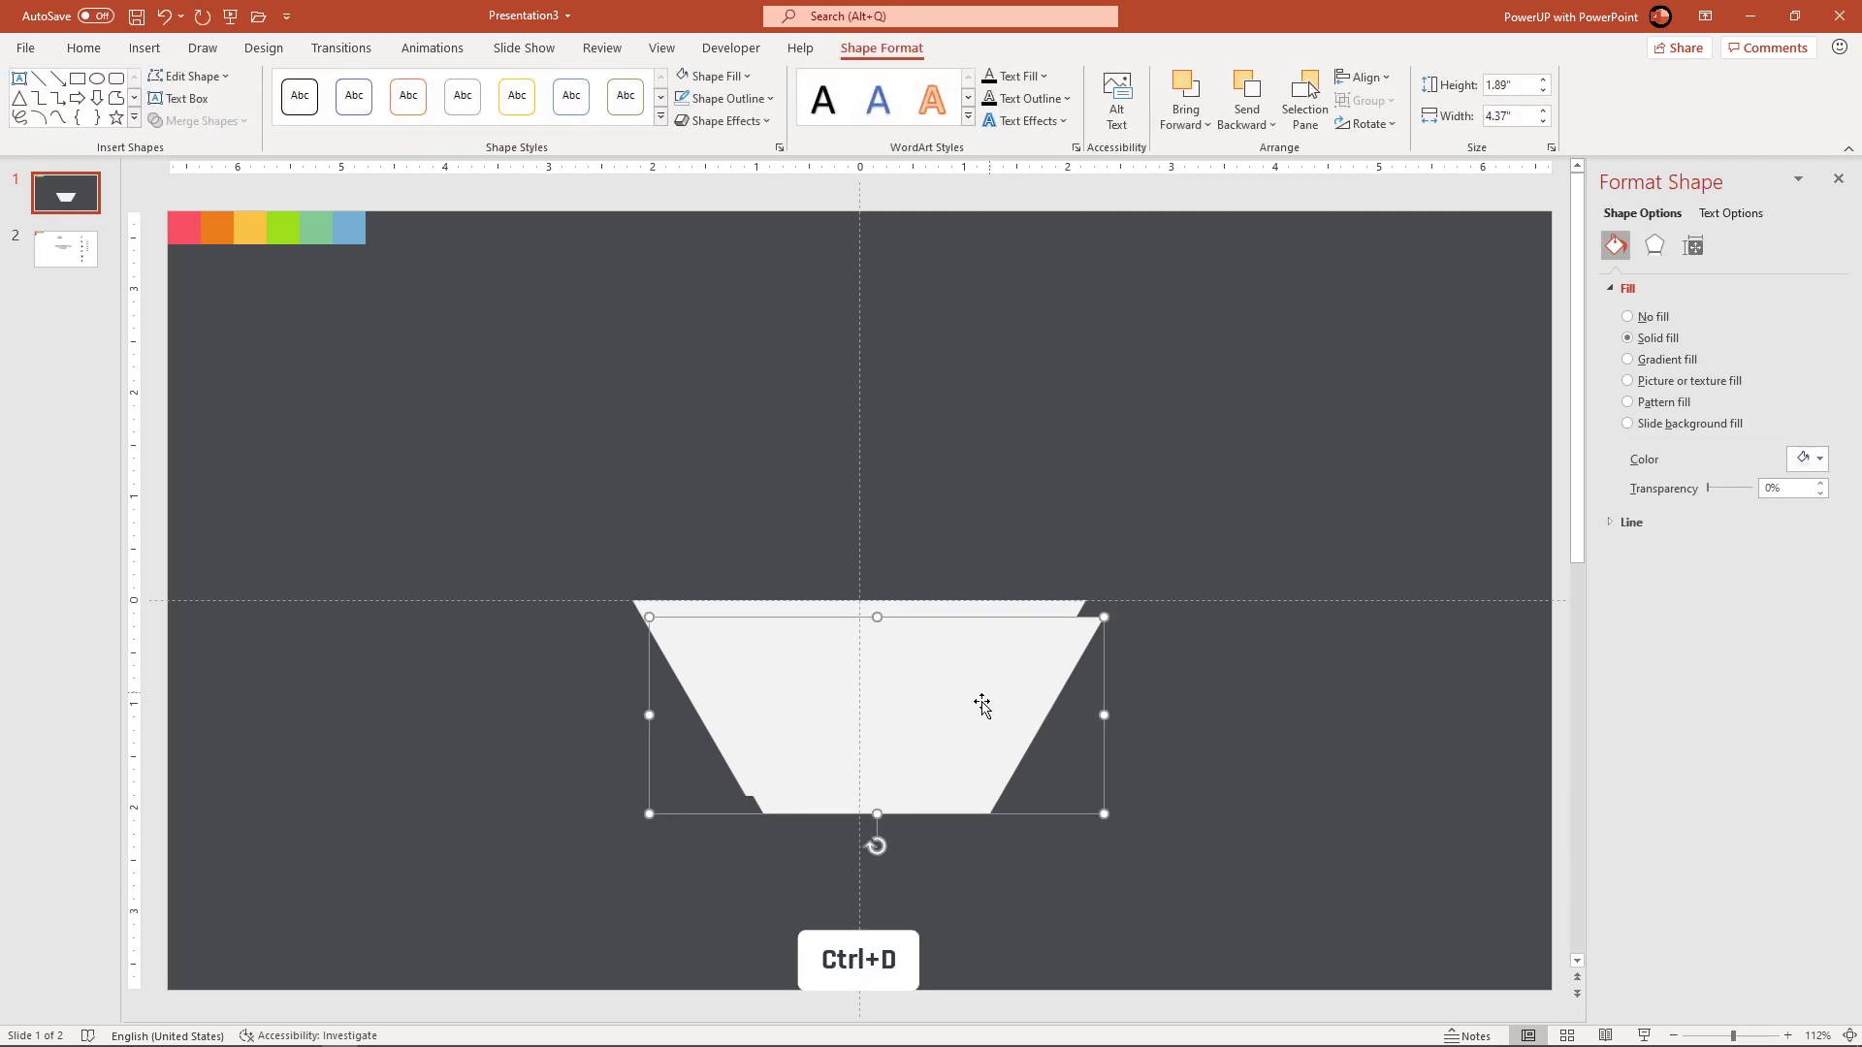
drag(965, 708, 983, 460)
click(1367, 125)
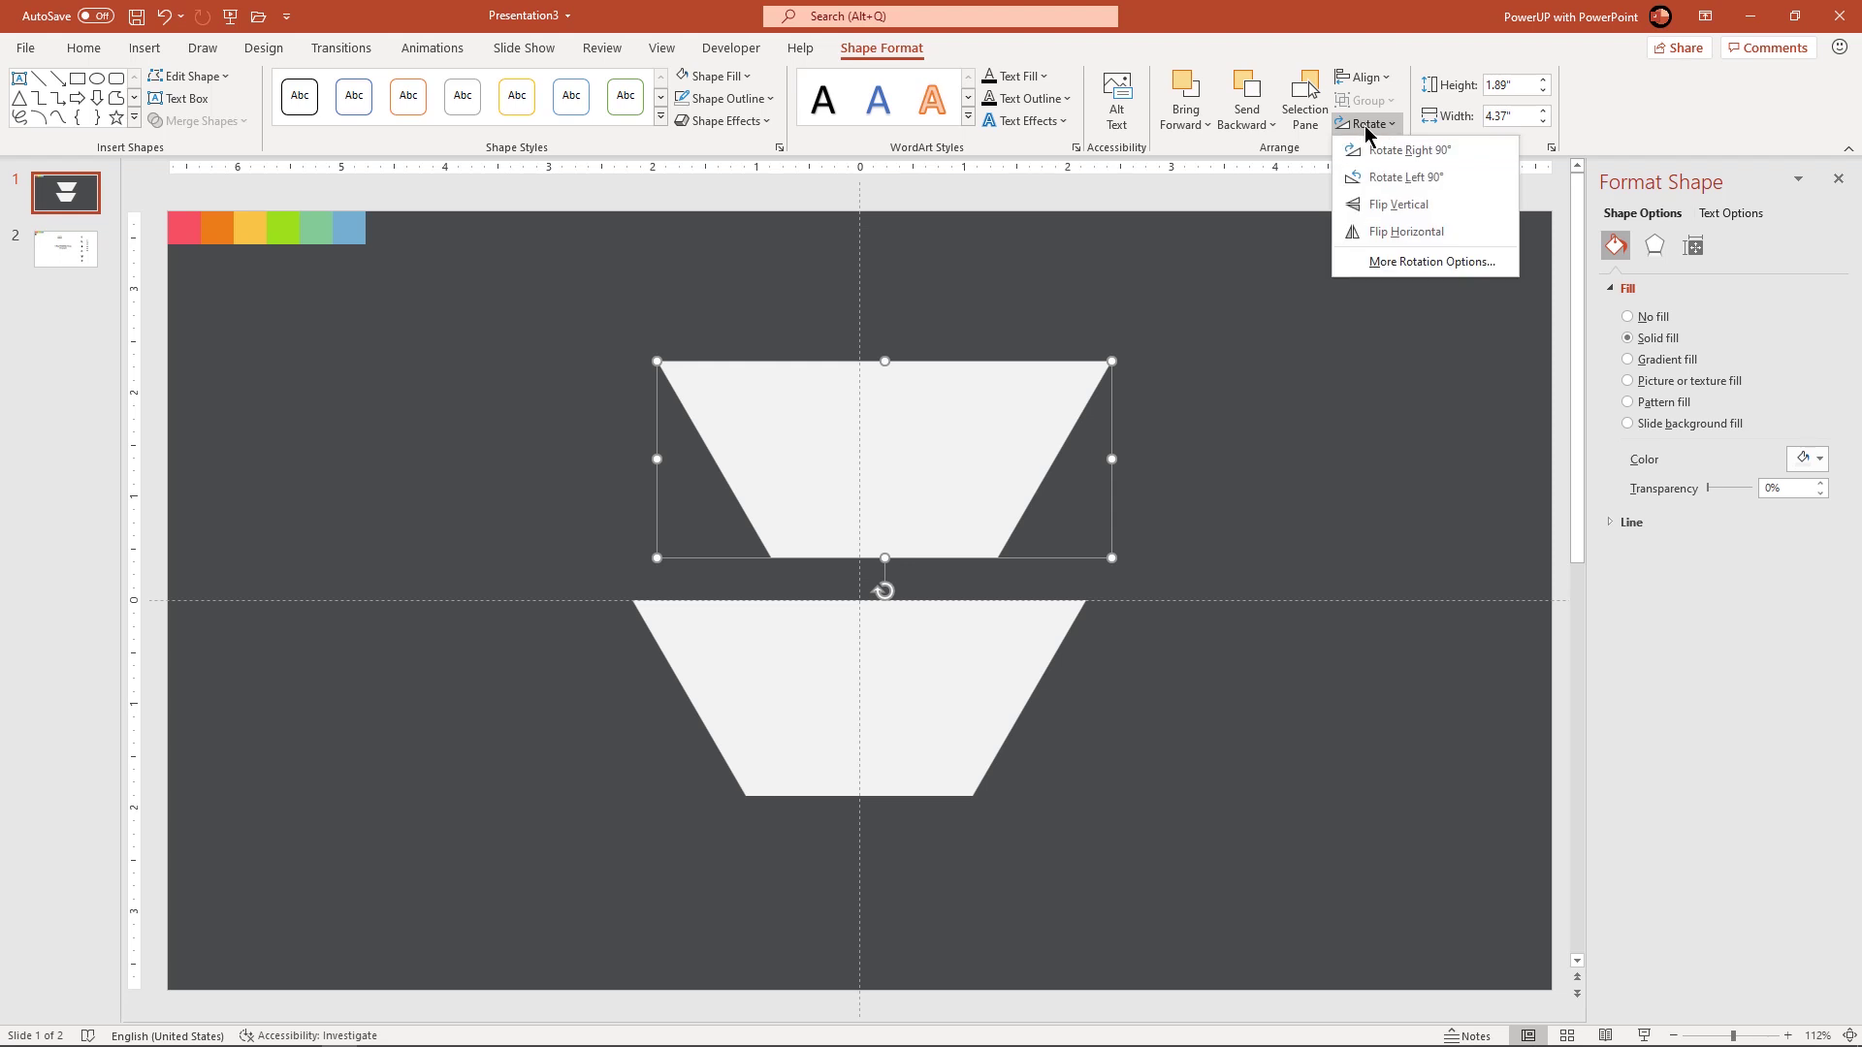
click(1397, 204)
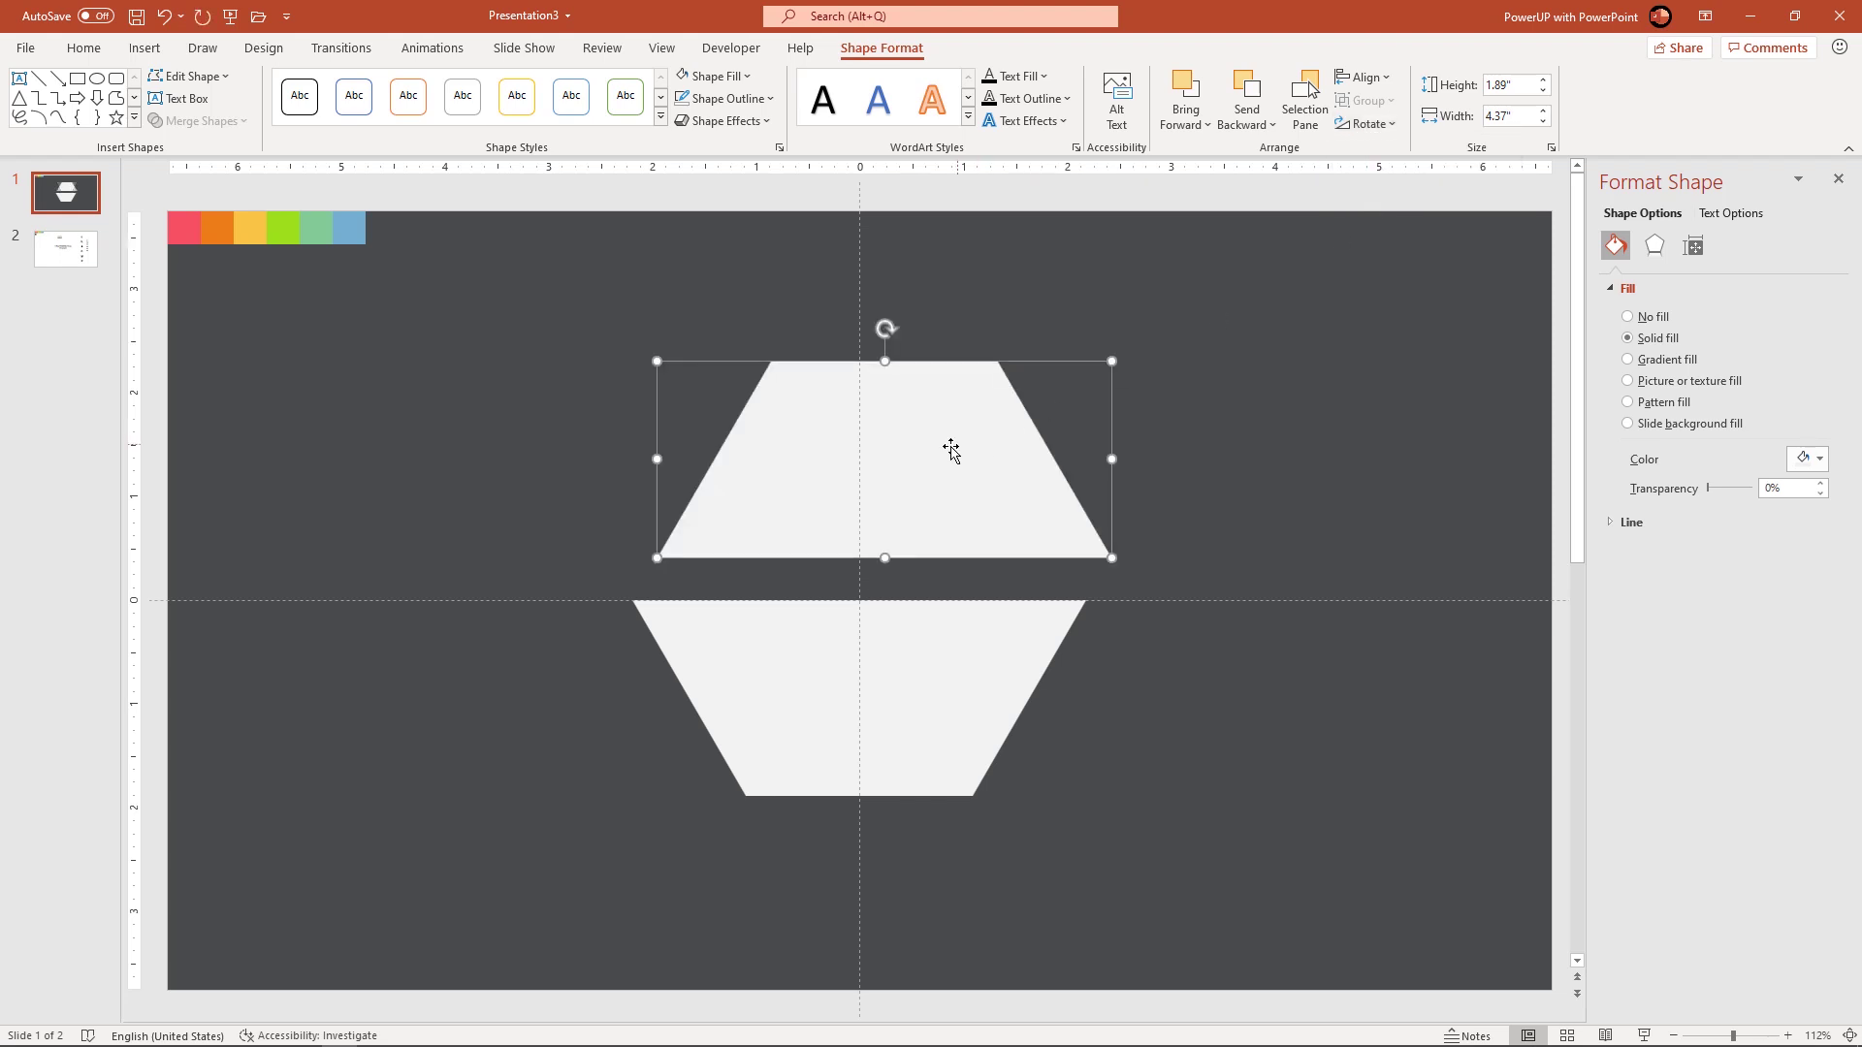
drag(951, 449, 929, 485)
shift+click(920, 685)
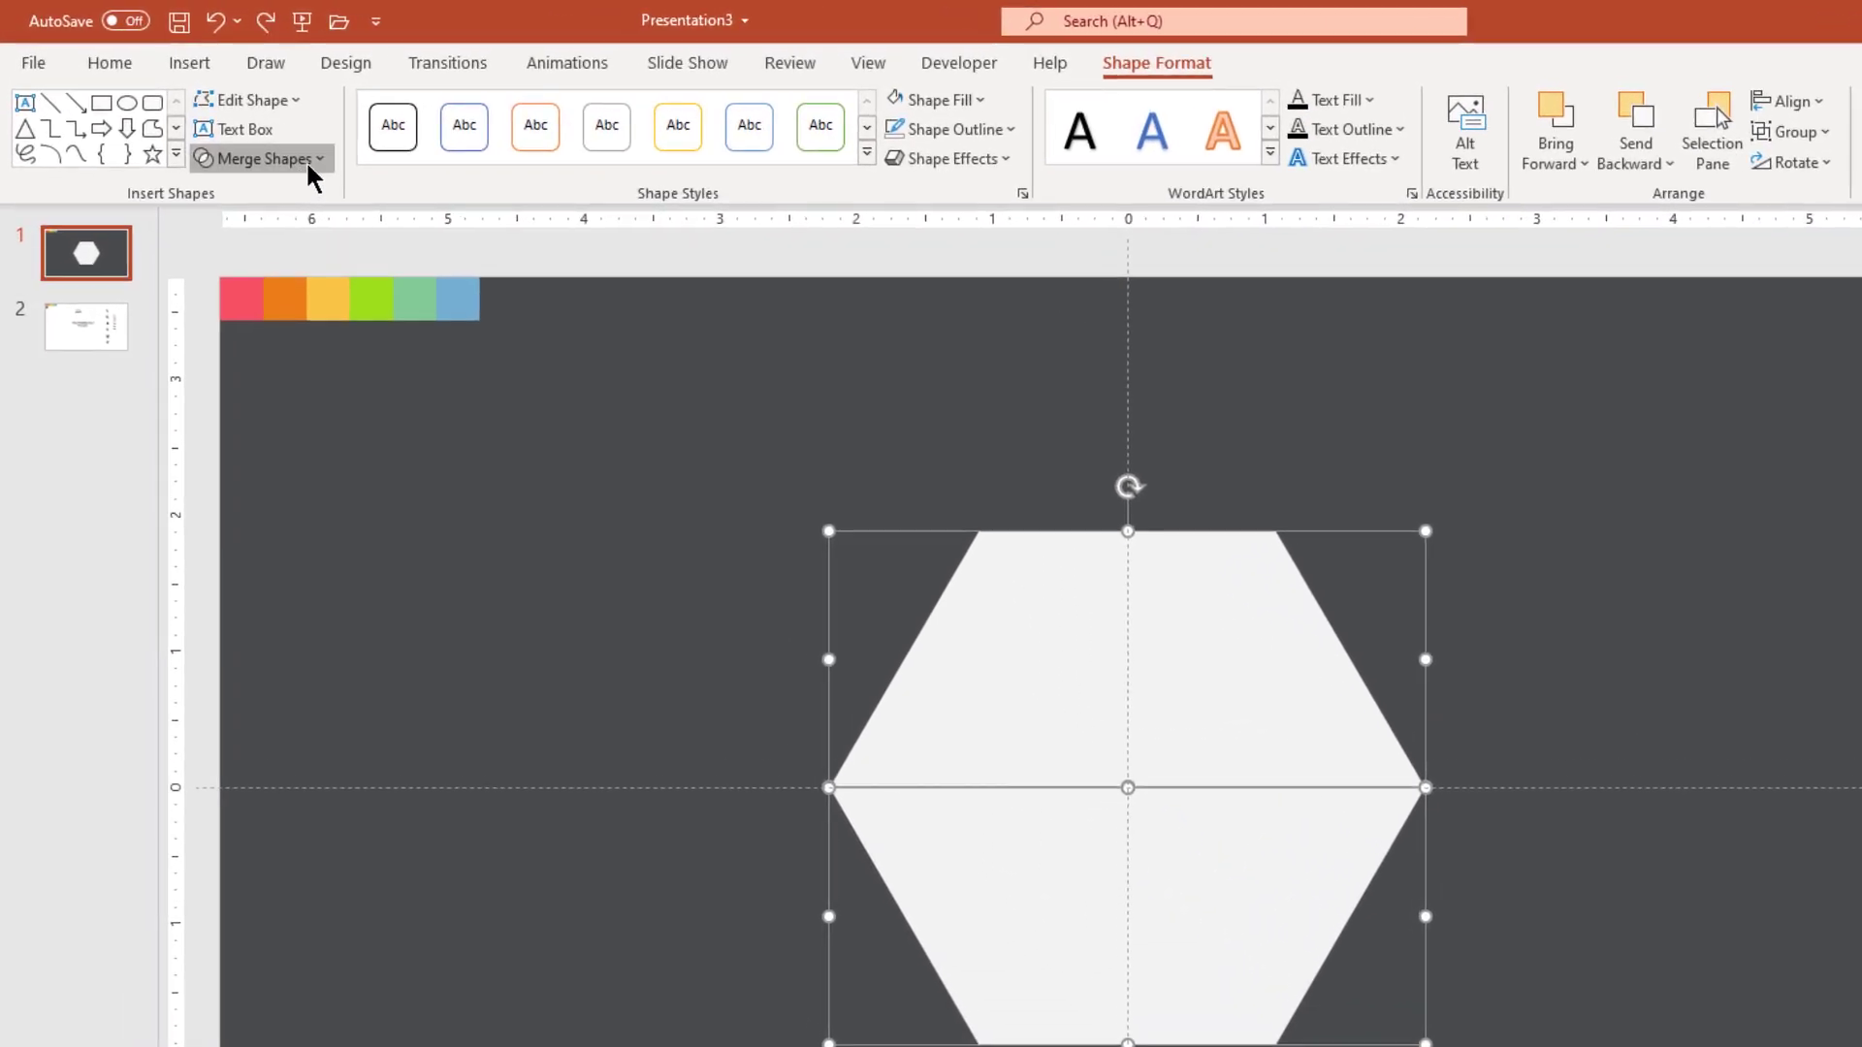
click(201, 121)
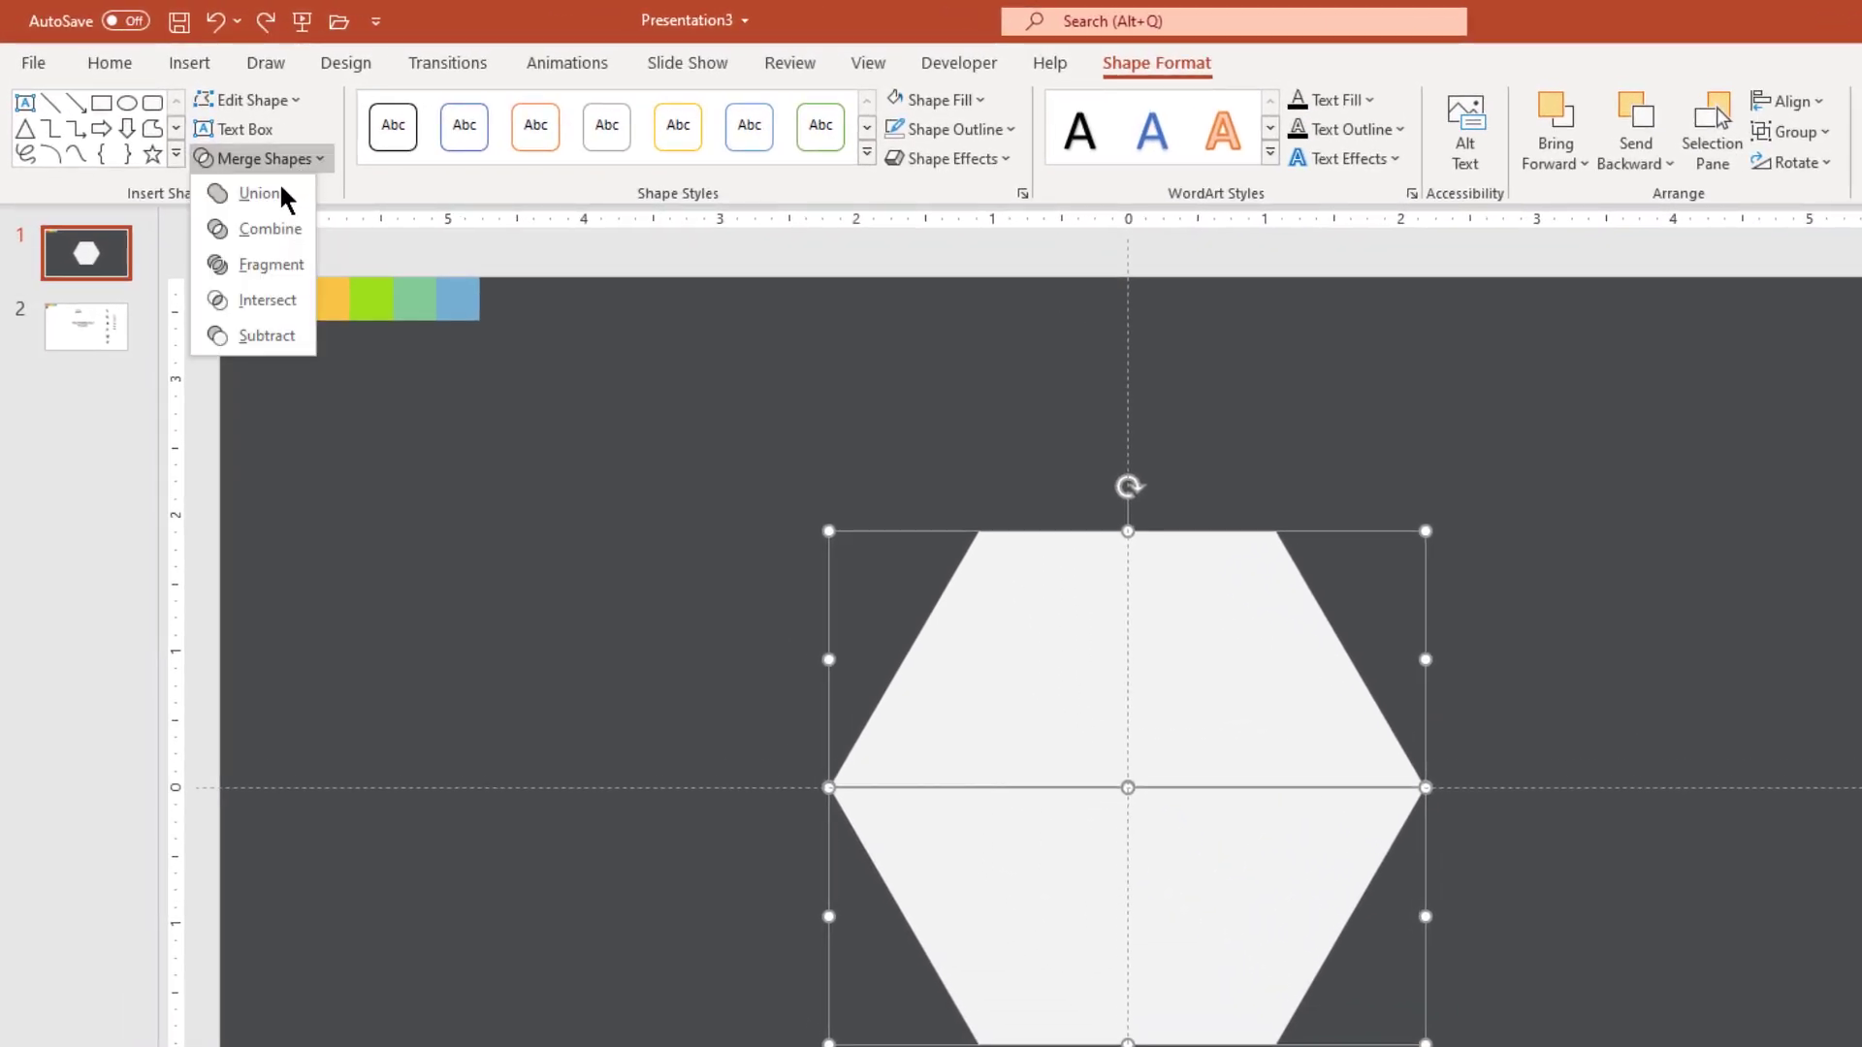
click(273, 192)
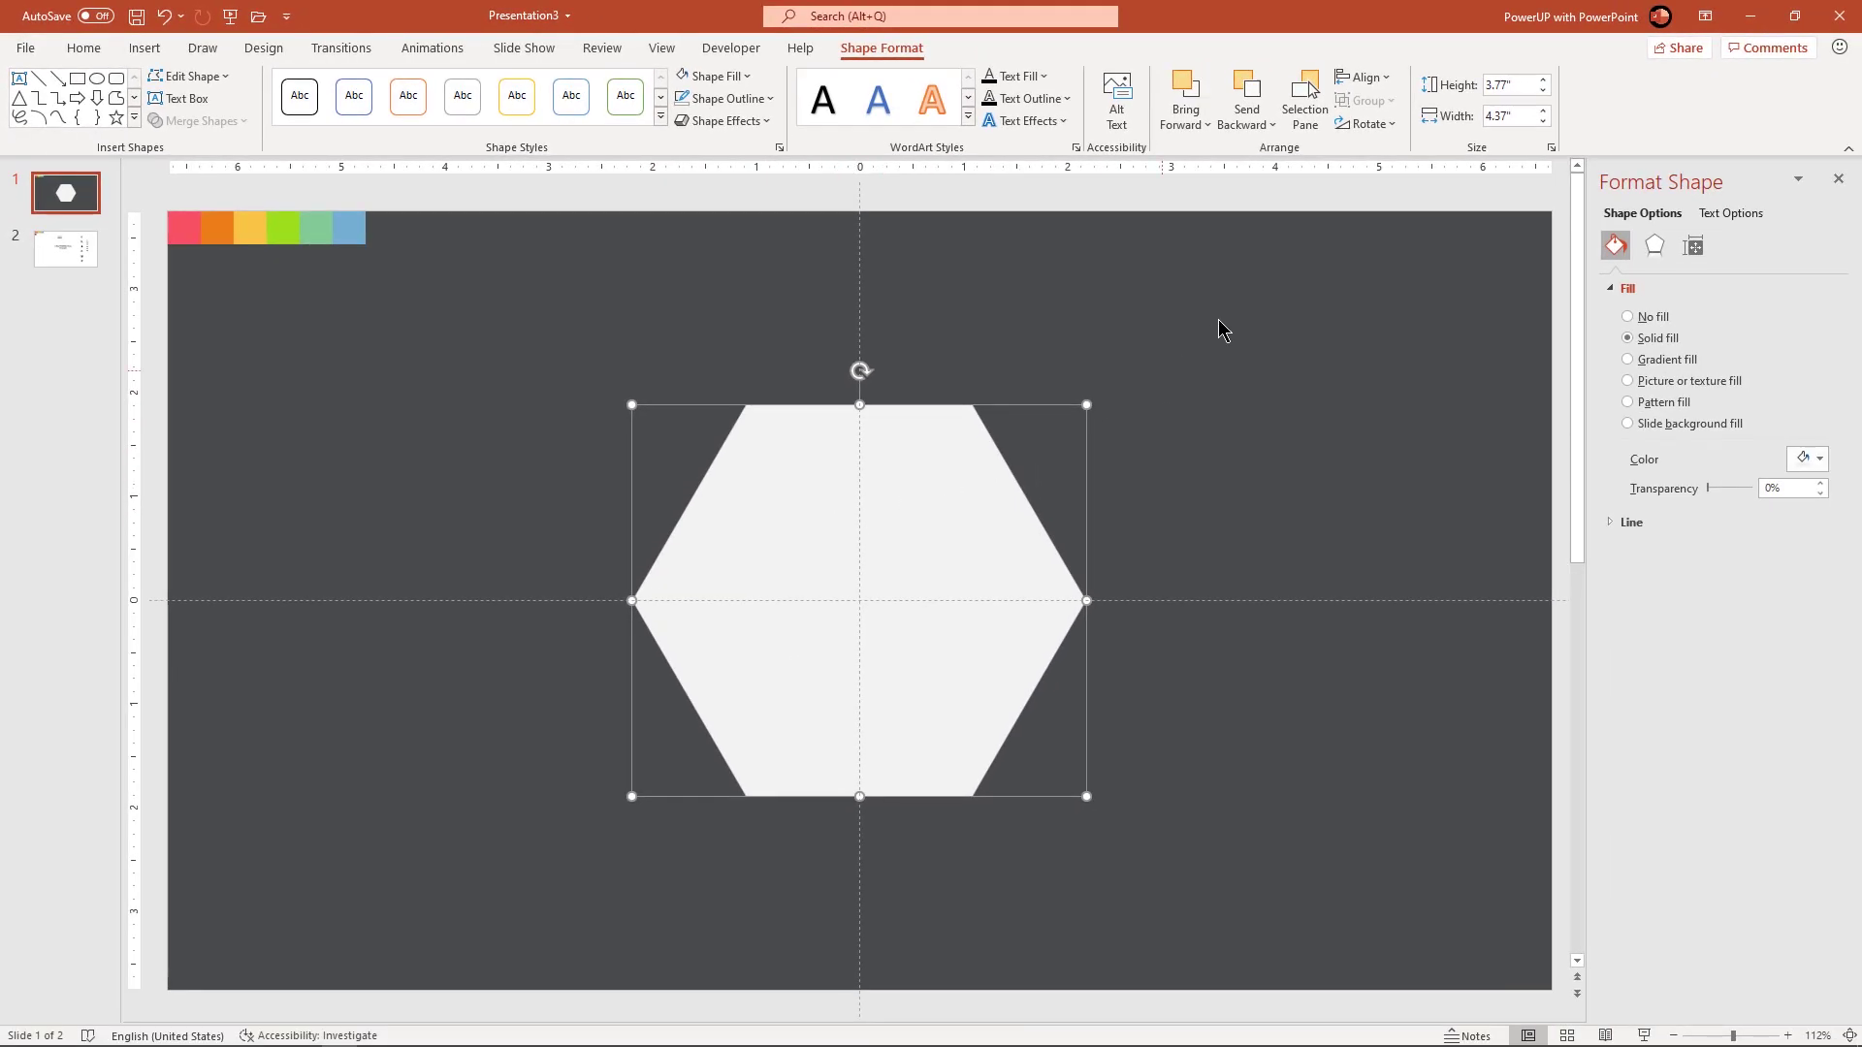
Rotate the hexagon 30° and shrink it to about 2.09 by 2.43 inches
click(1364, 124)
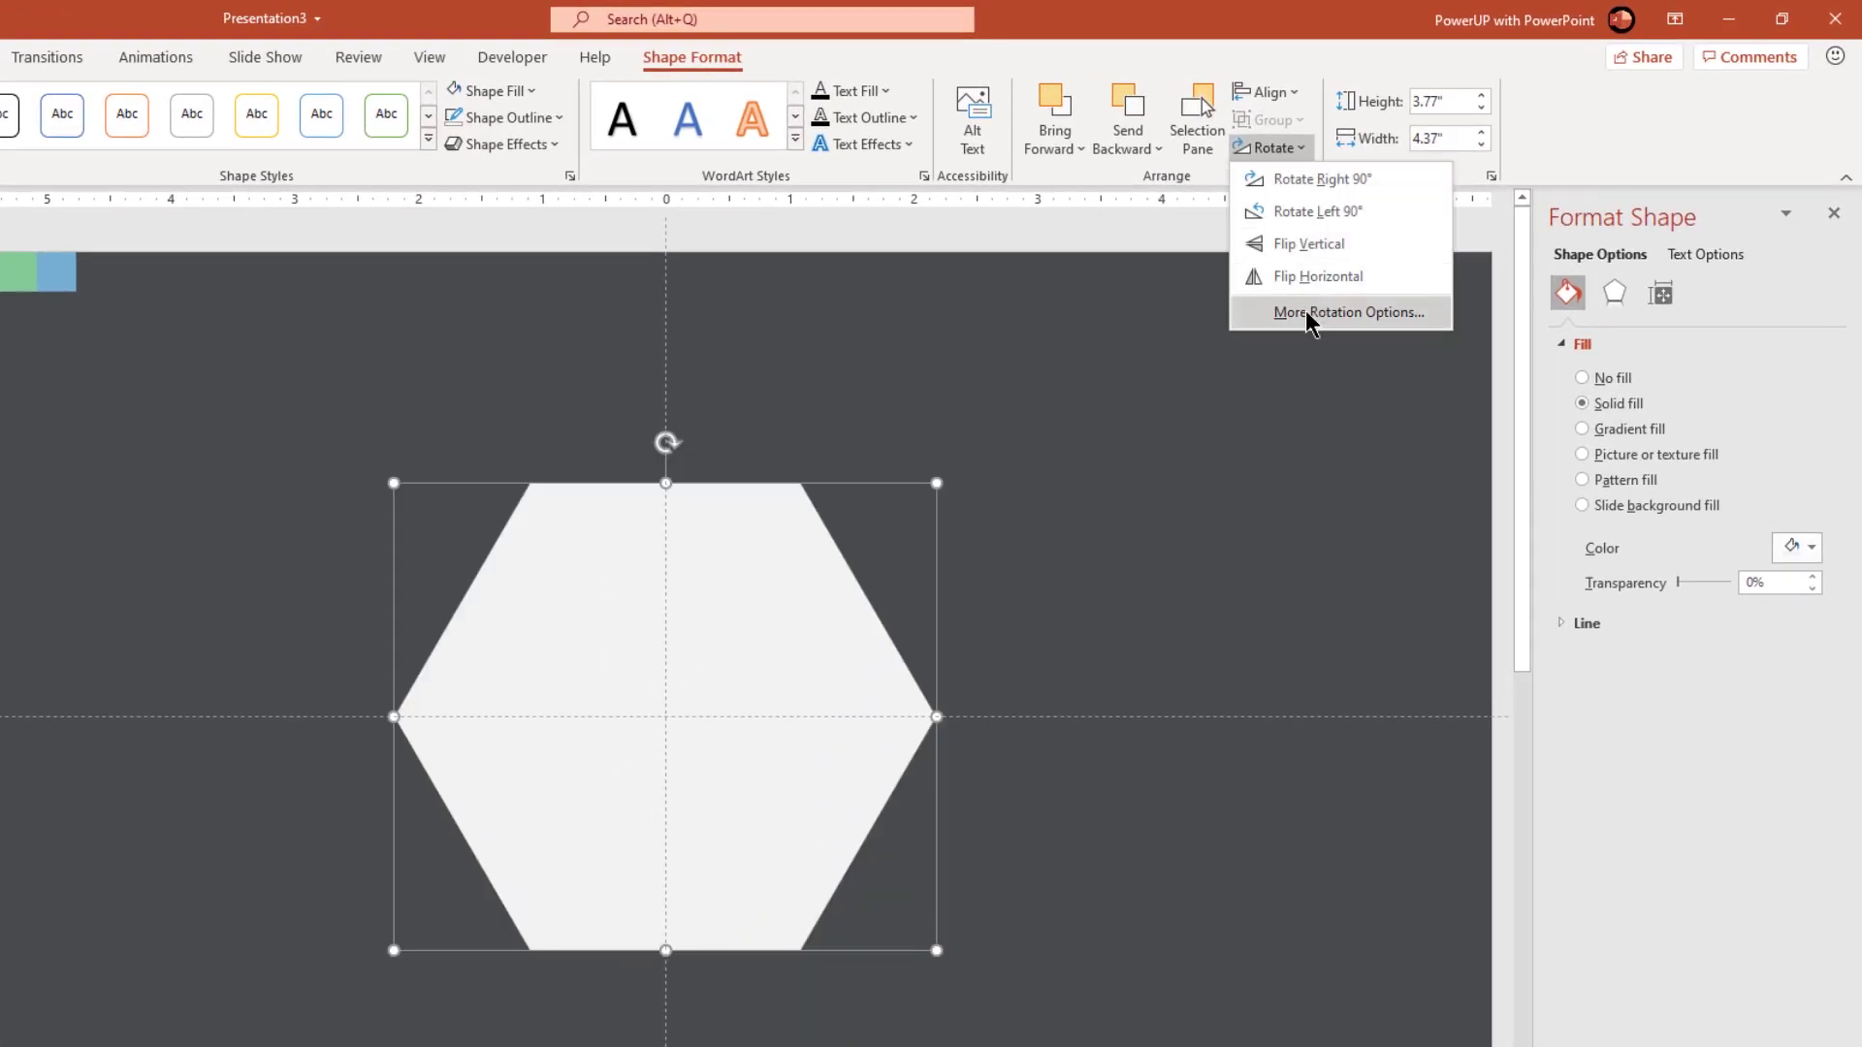
click(1310, 312)
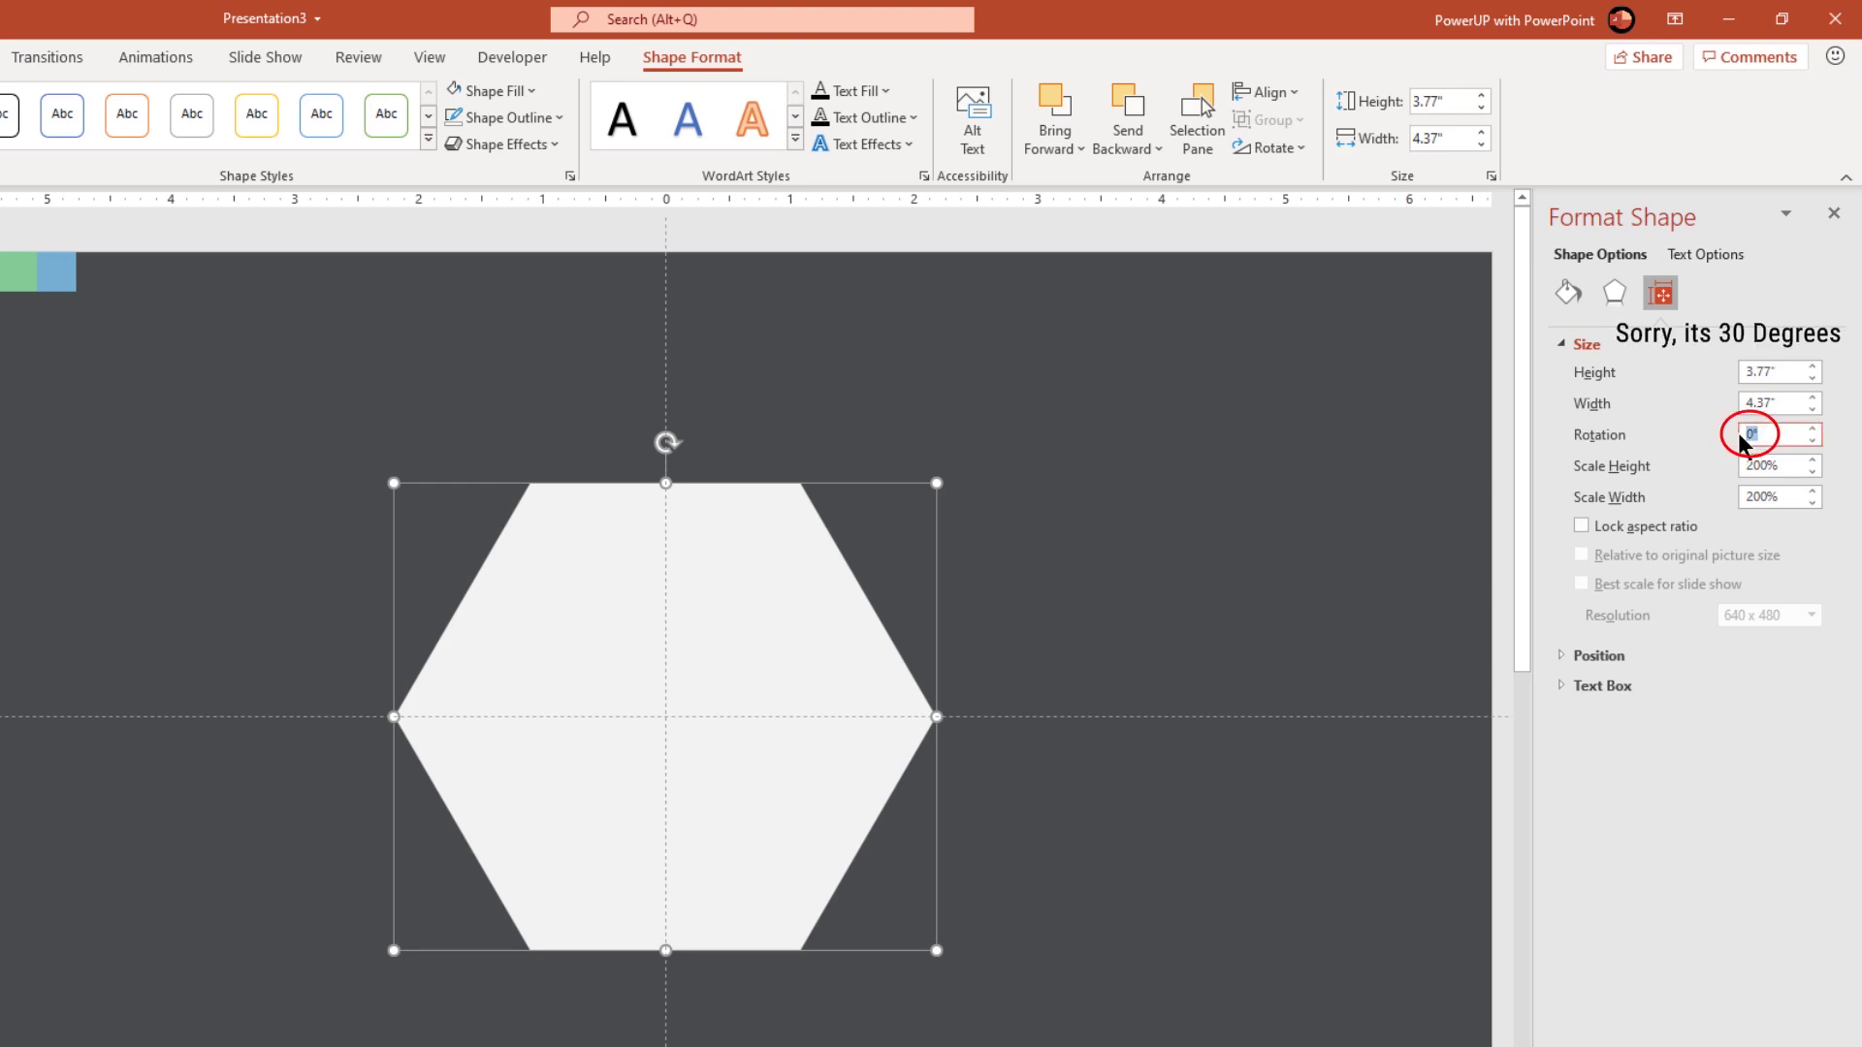
text(30)
key(Return)
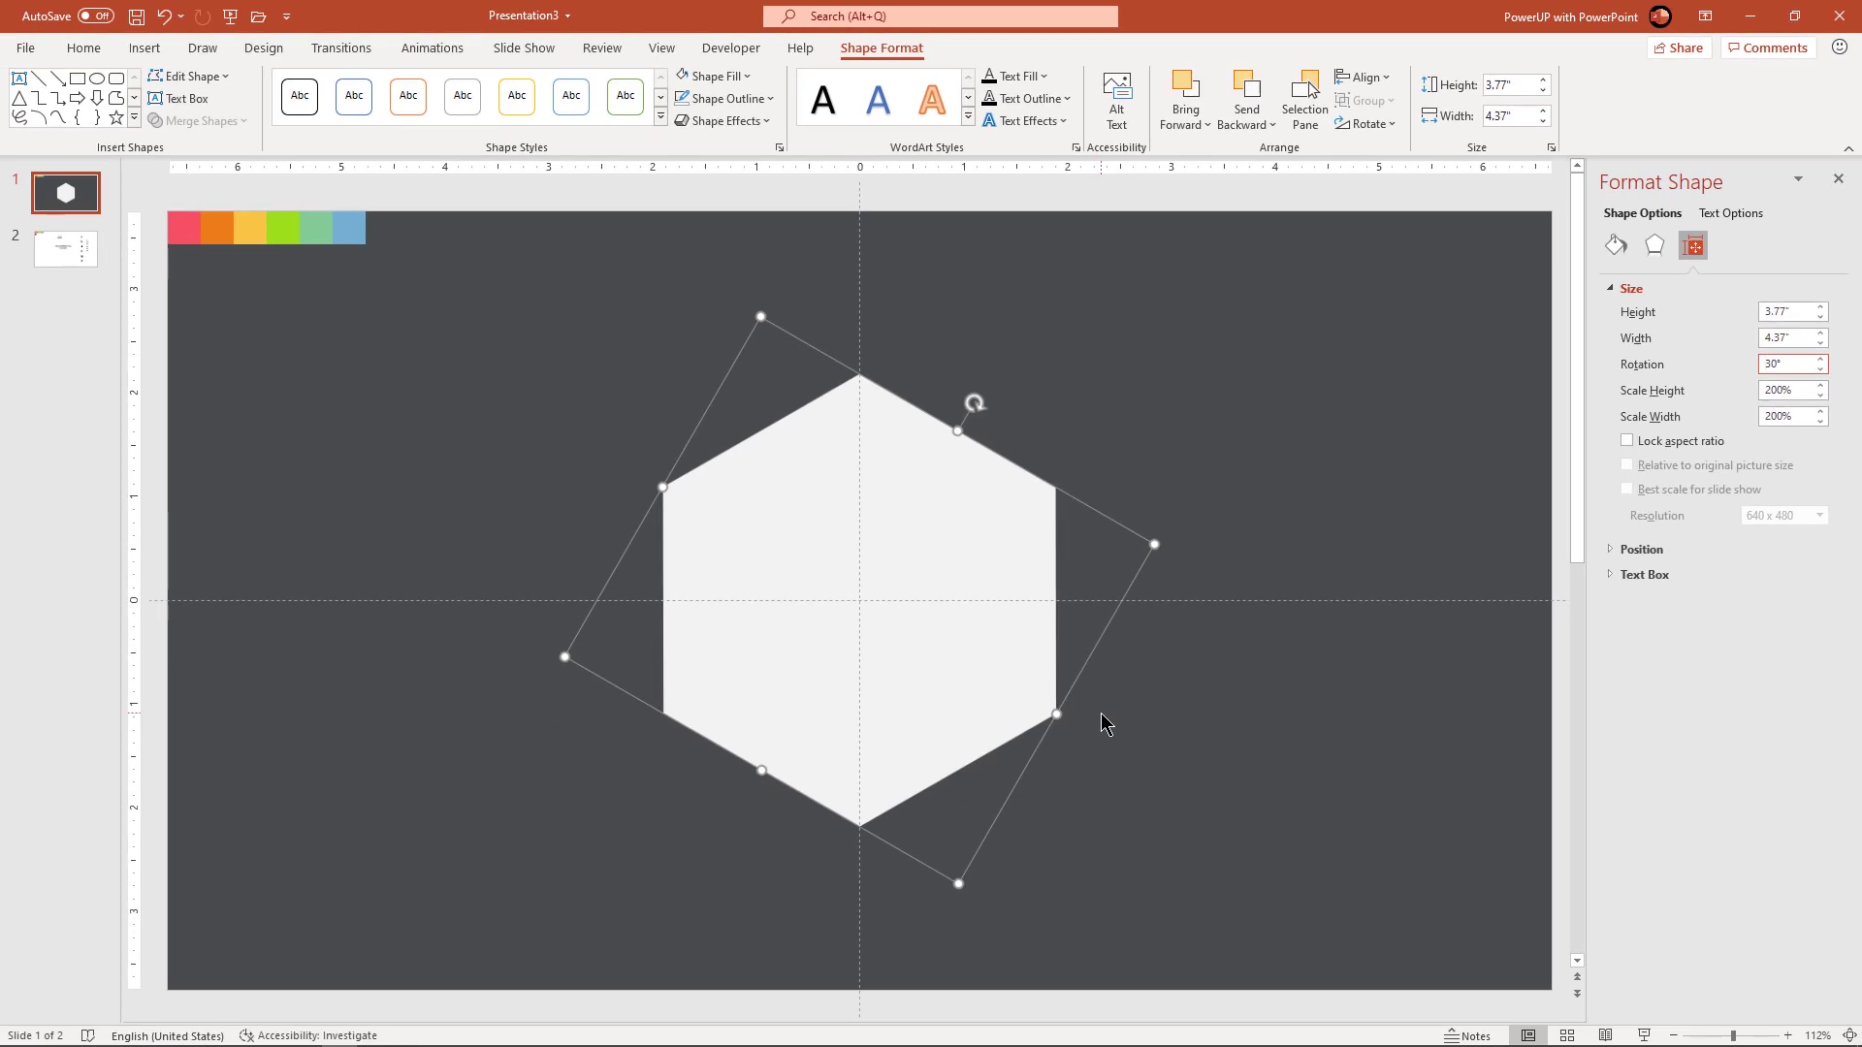
click(951, 817)
key(ctrl+z)
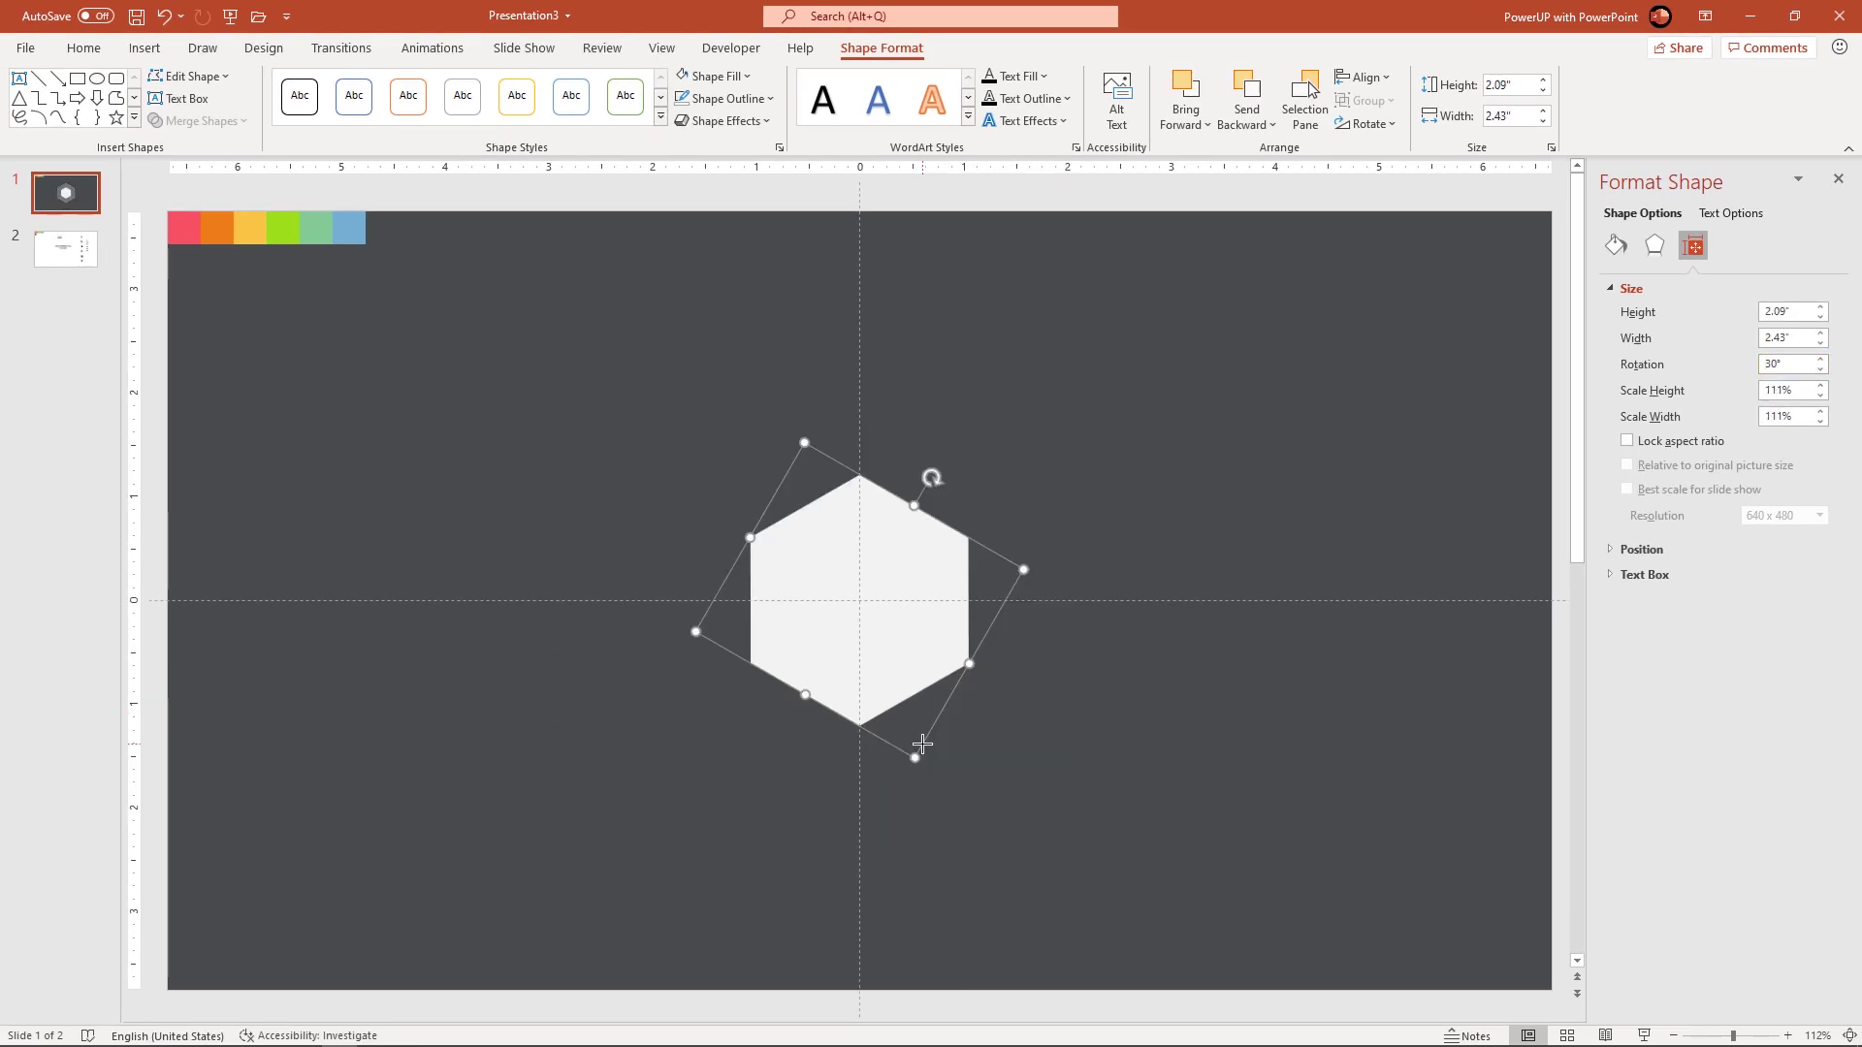
click(911, 725)
Duplicate the hexagon twice, placing copies above-right and to the right
click(1008, 718)
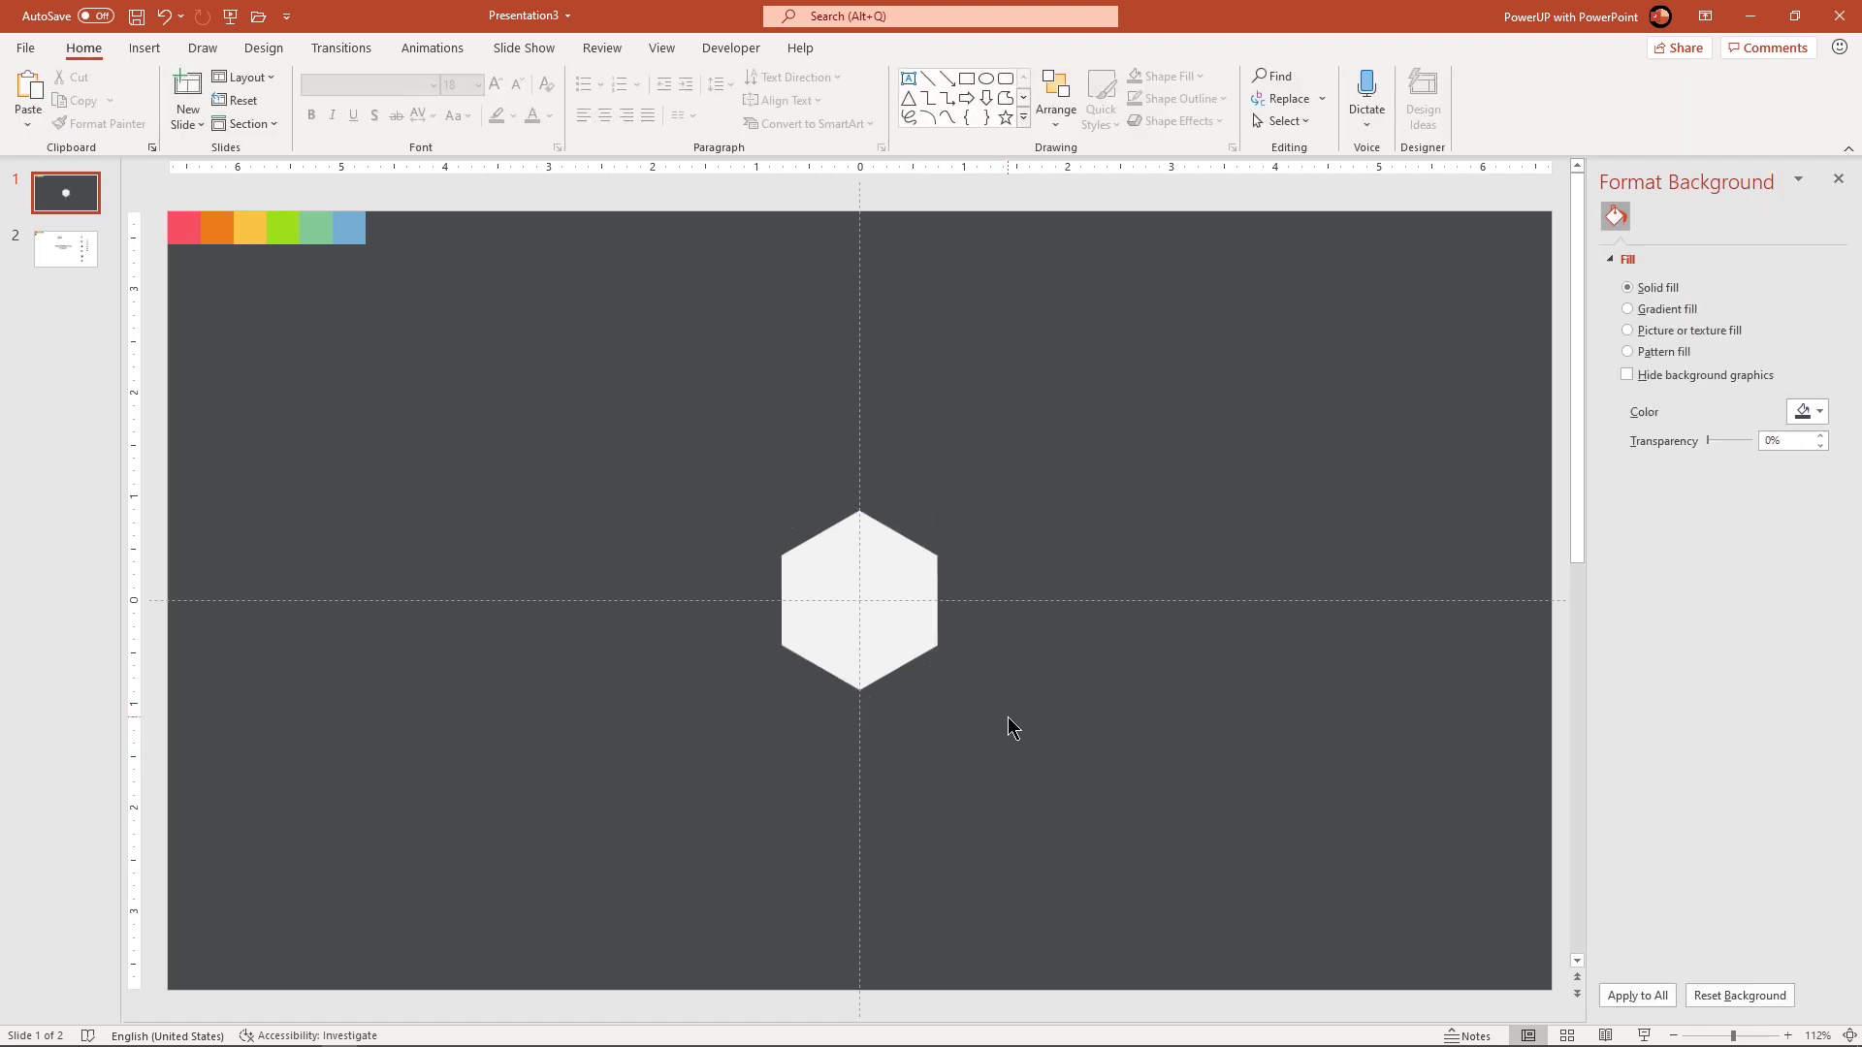
click(894, 643)
key(ctrl+d)
drag(895, 643, 951, 494)
click(1057, 556)
click(975, 516)
key(ctrl+d)
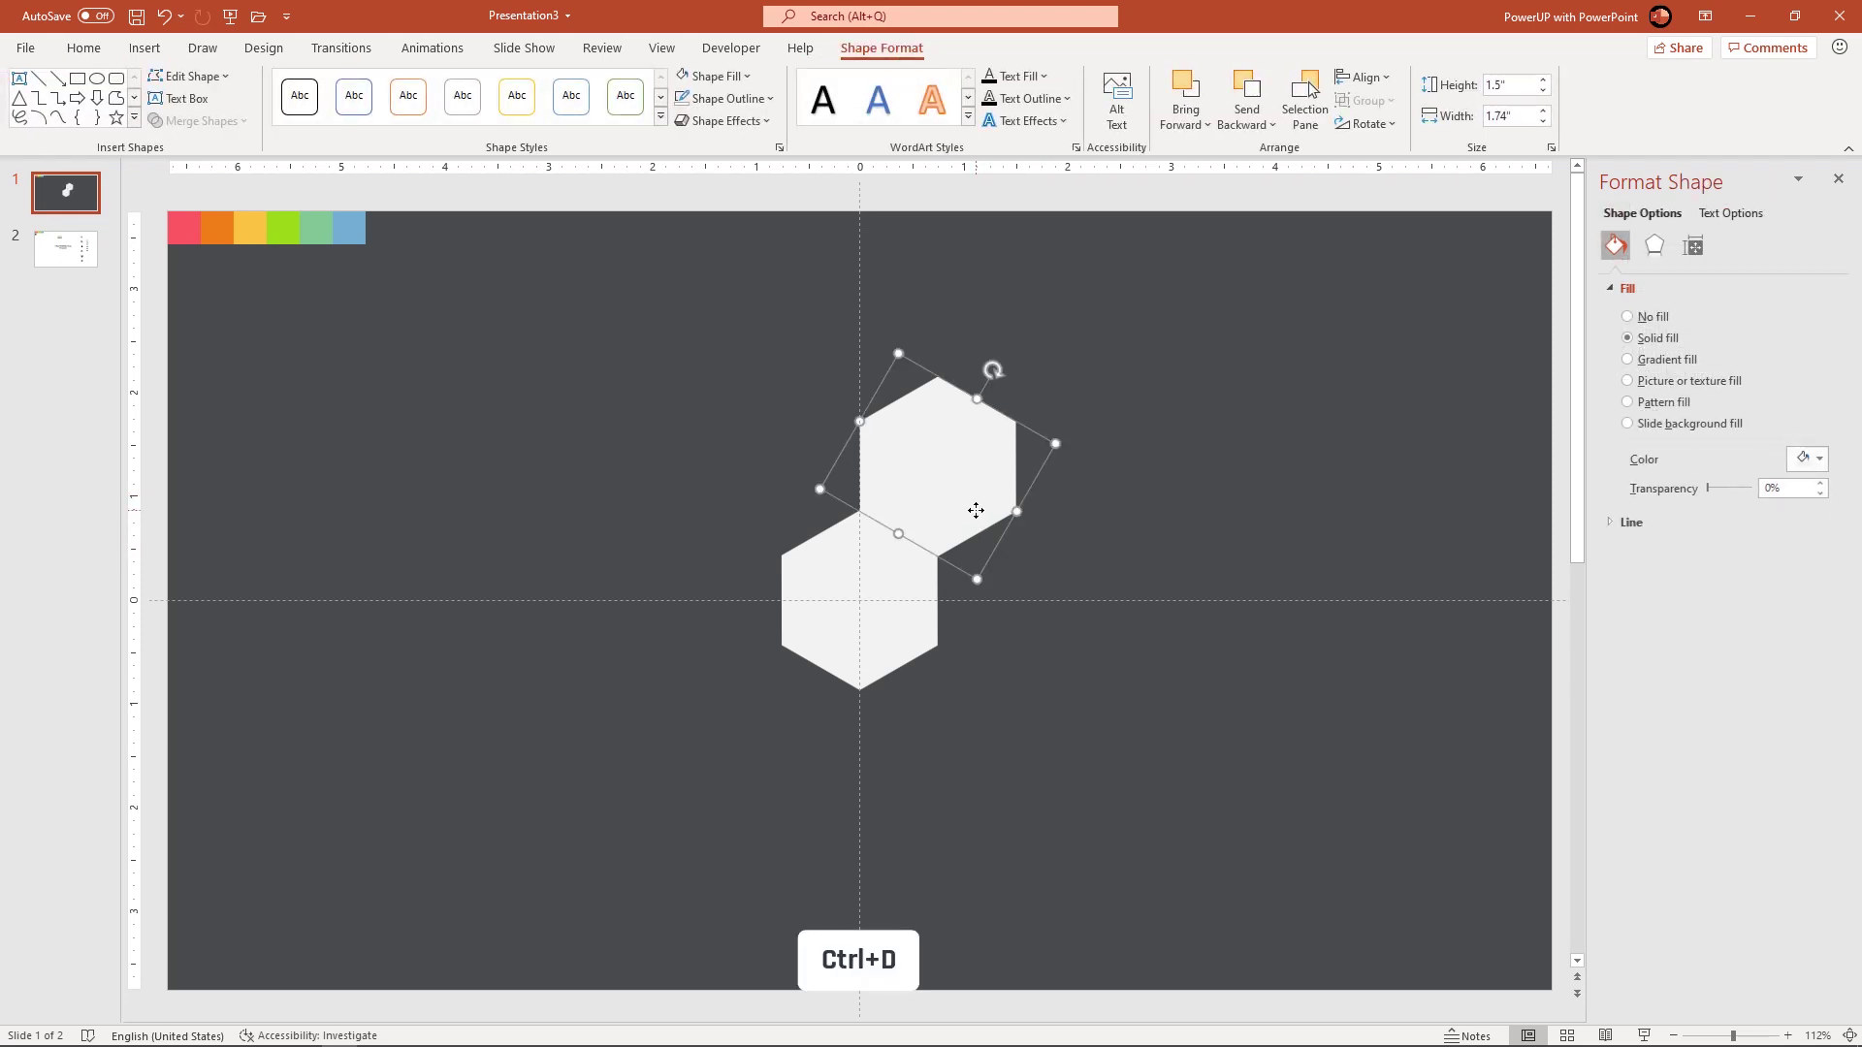
drag(963, 495, 1022, 604)
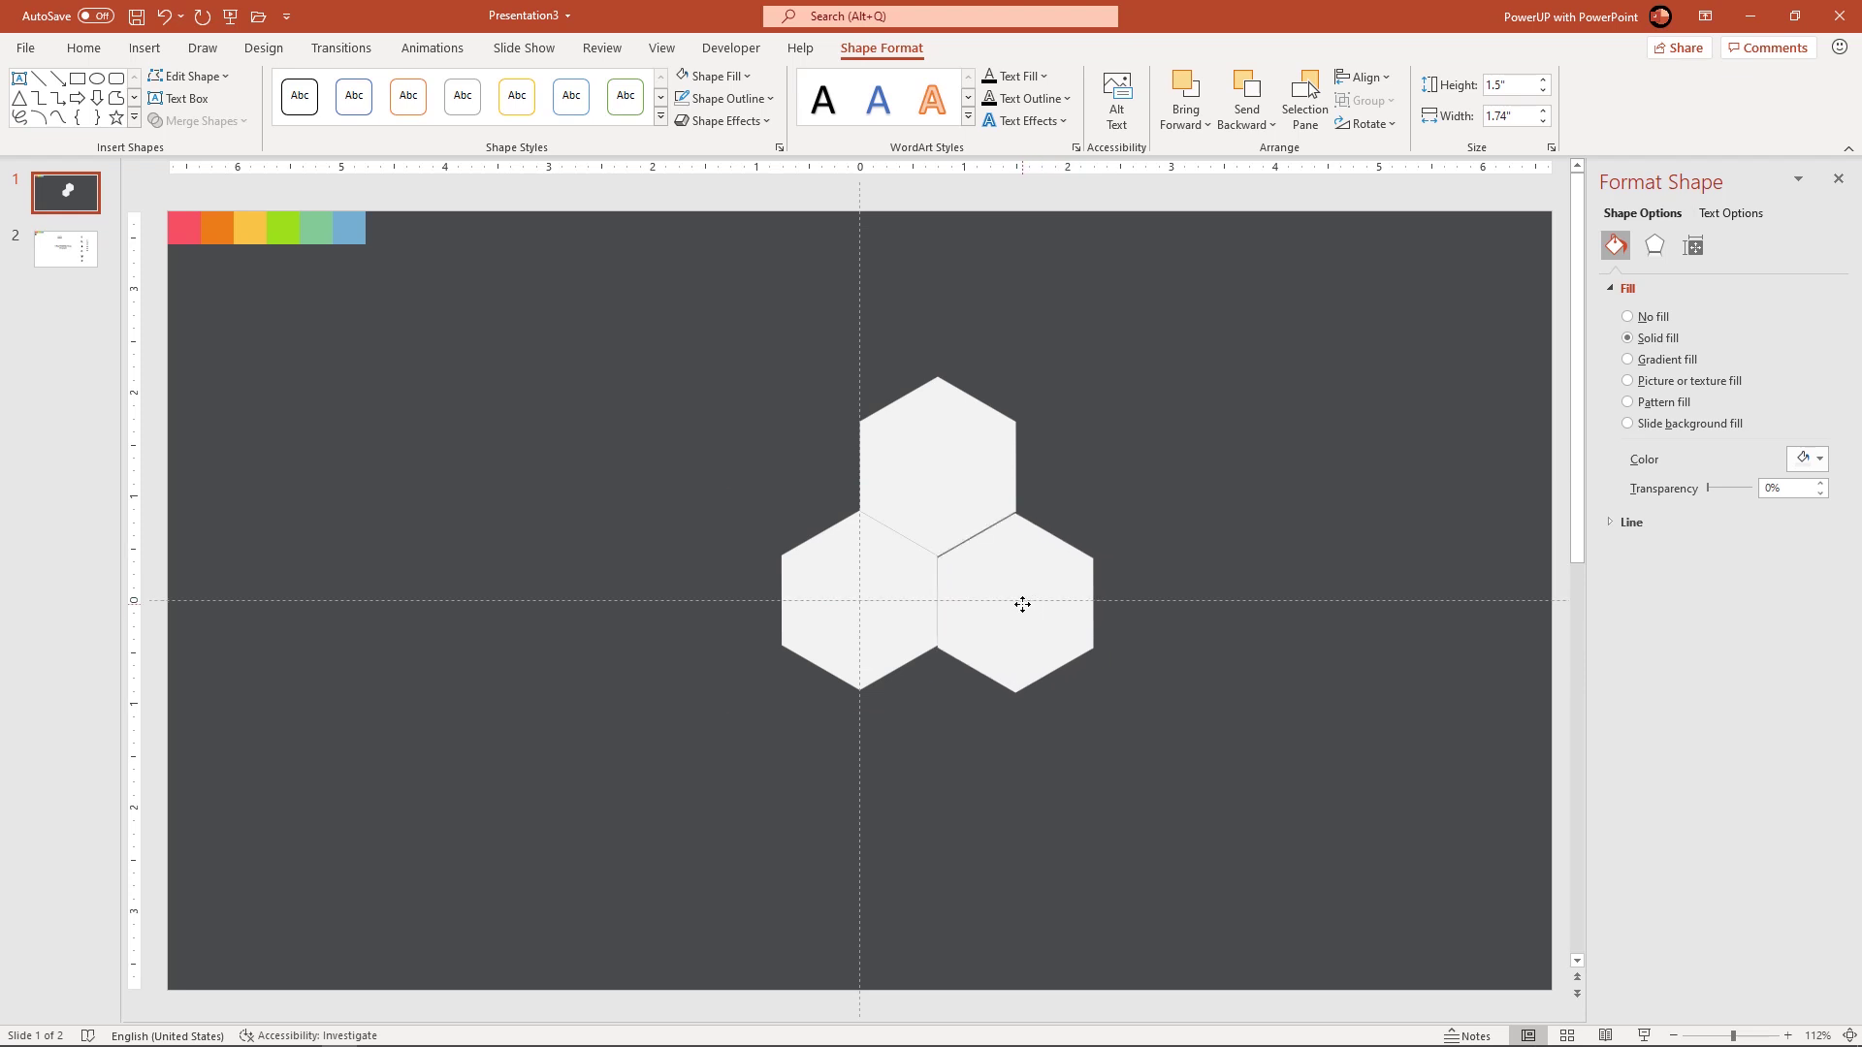
Add a bottom hexagon below the cluster and delete the extra left hexagon
key(ctrl+y)
key(ctrl+z)
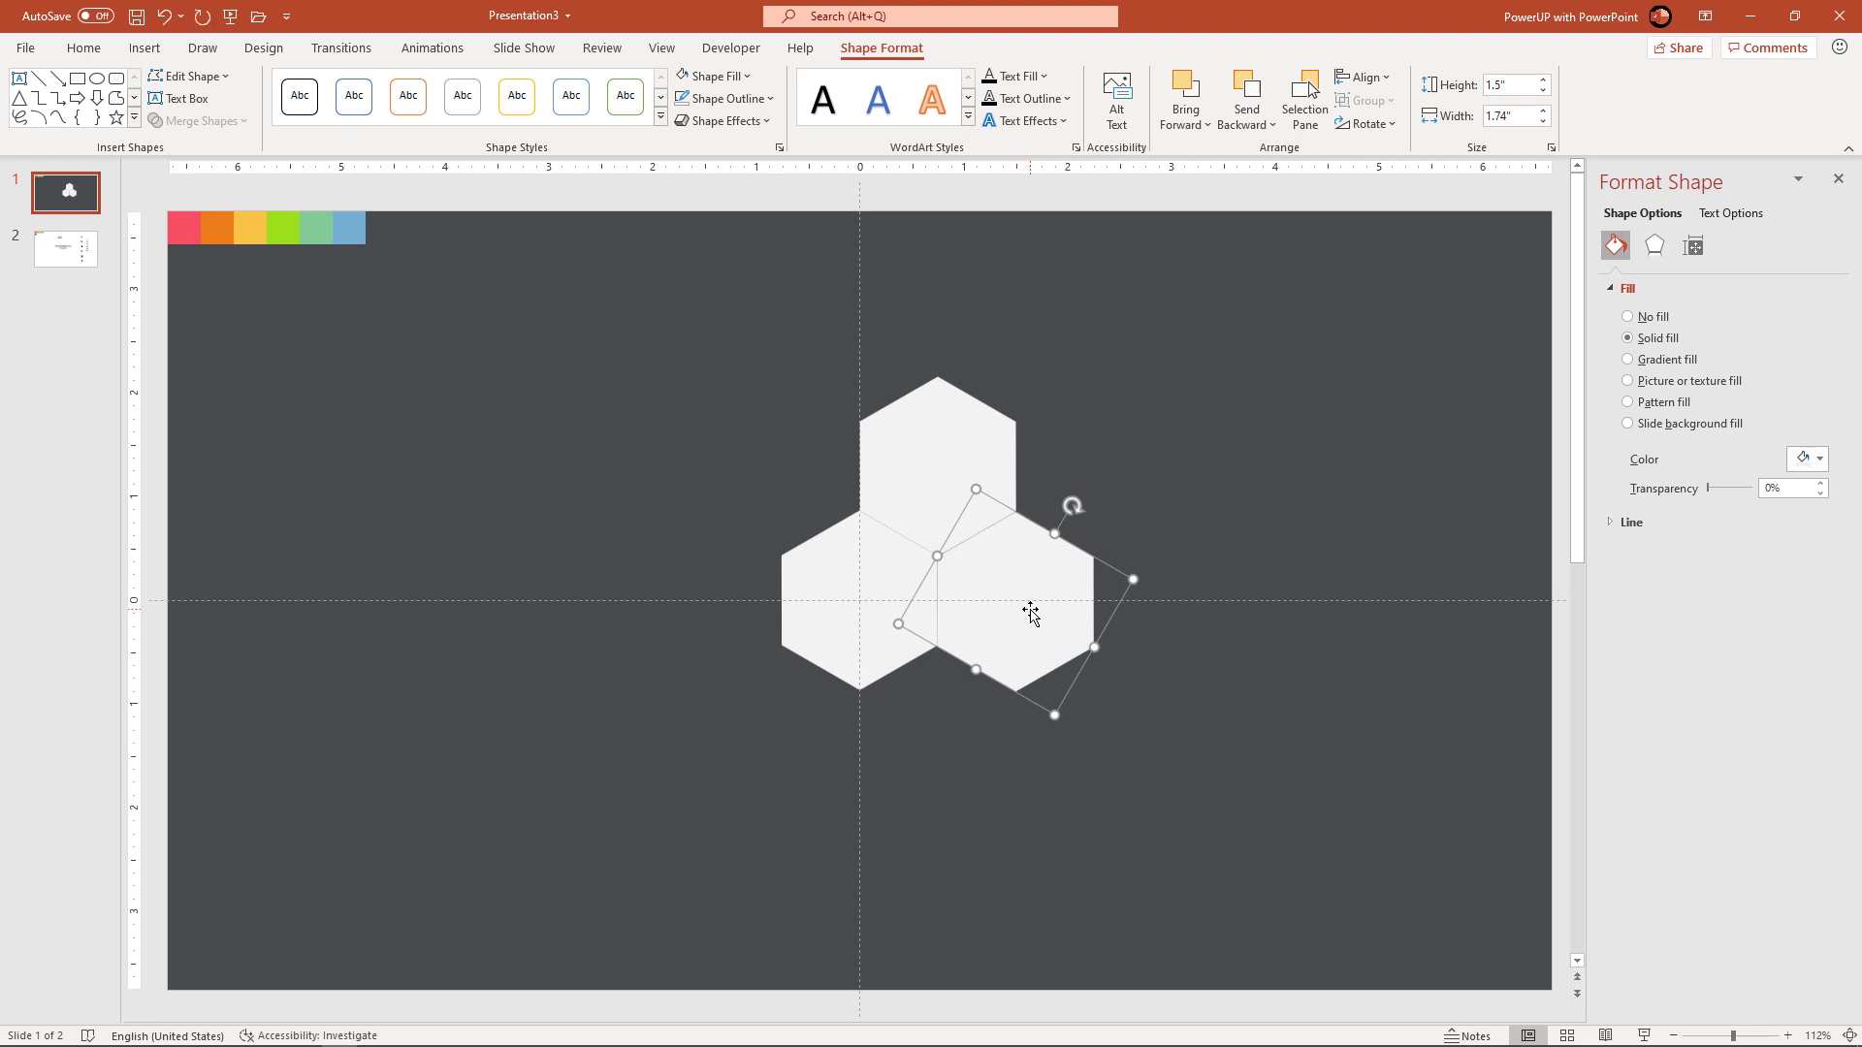
key(ctrl+d)
key(ctrl+d)
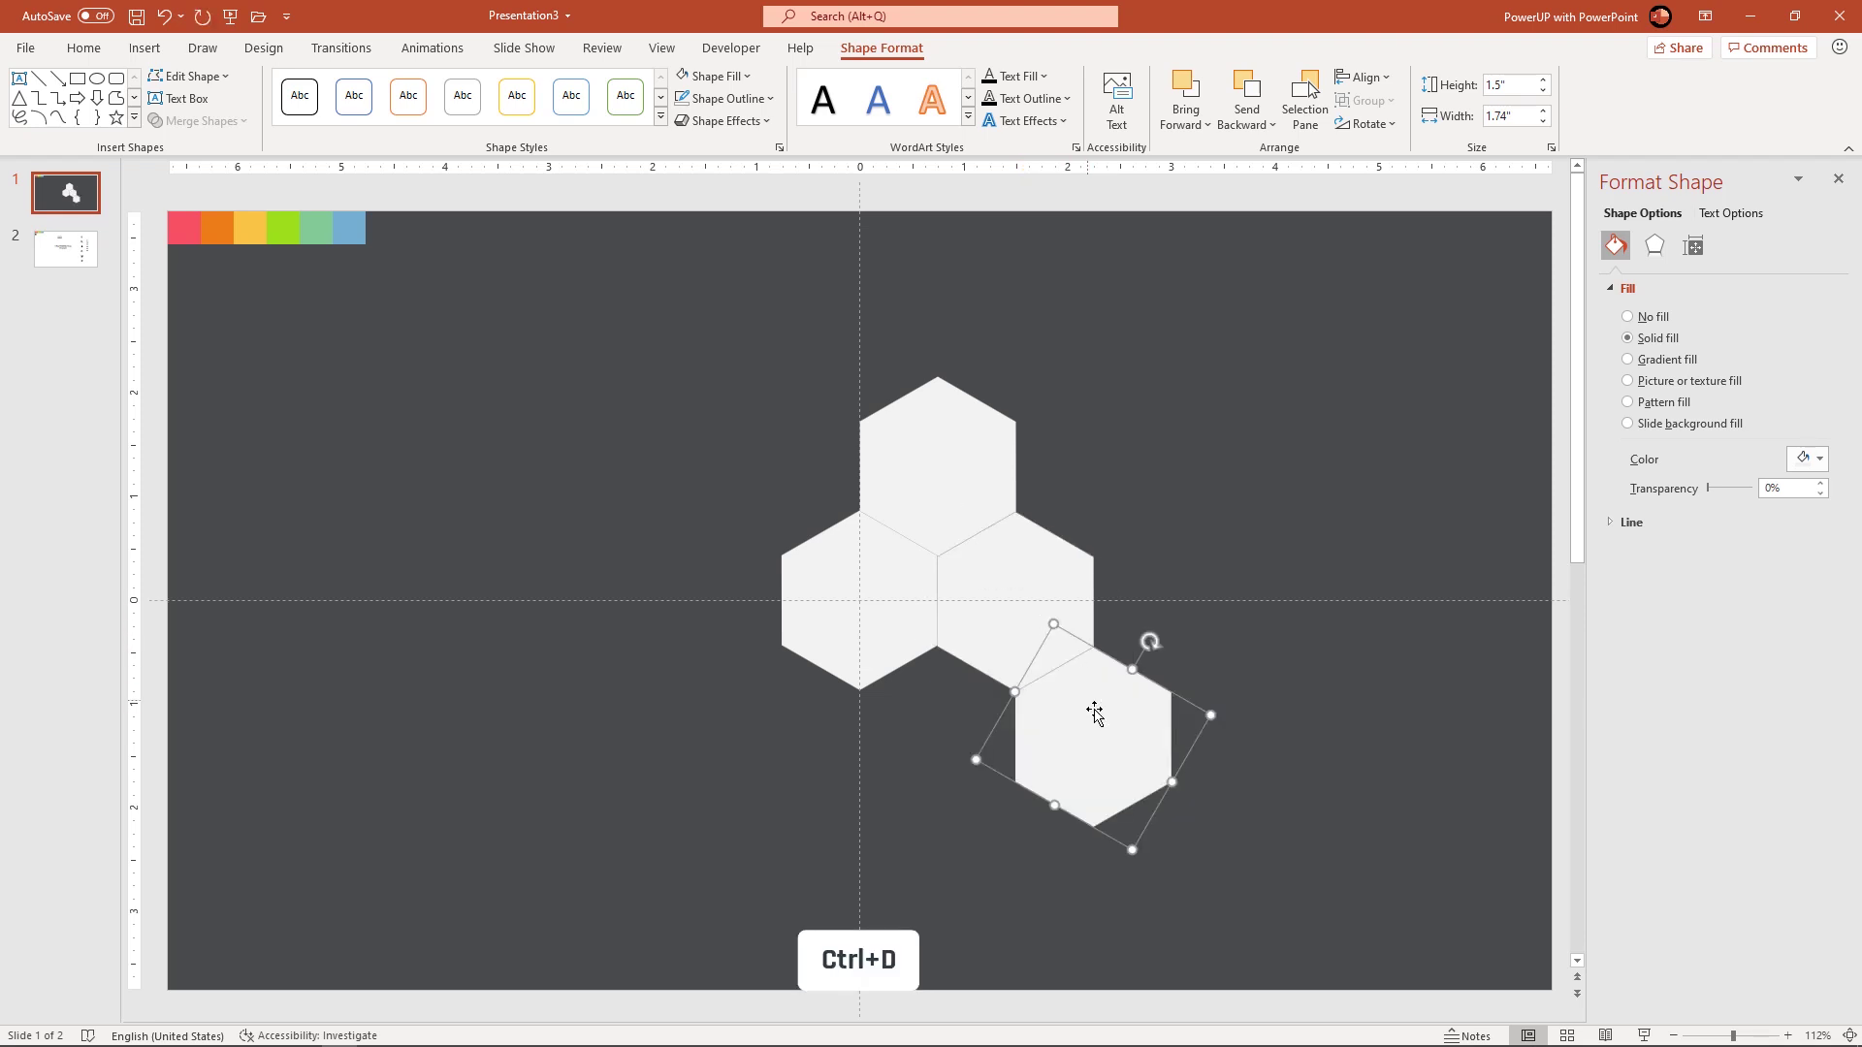
drag(1093, 712, 940, 717)
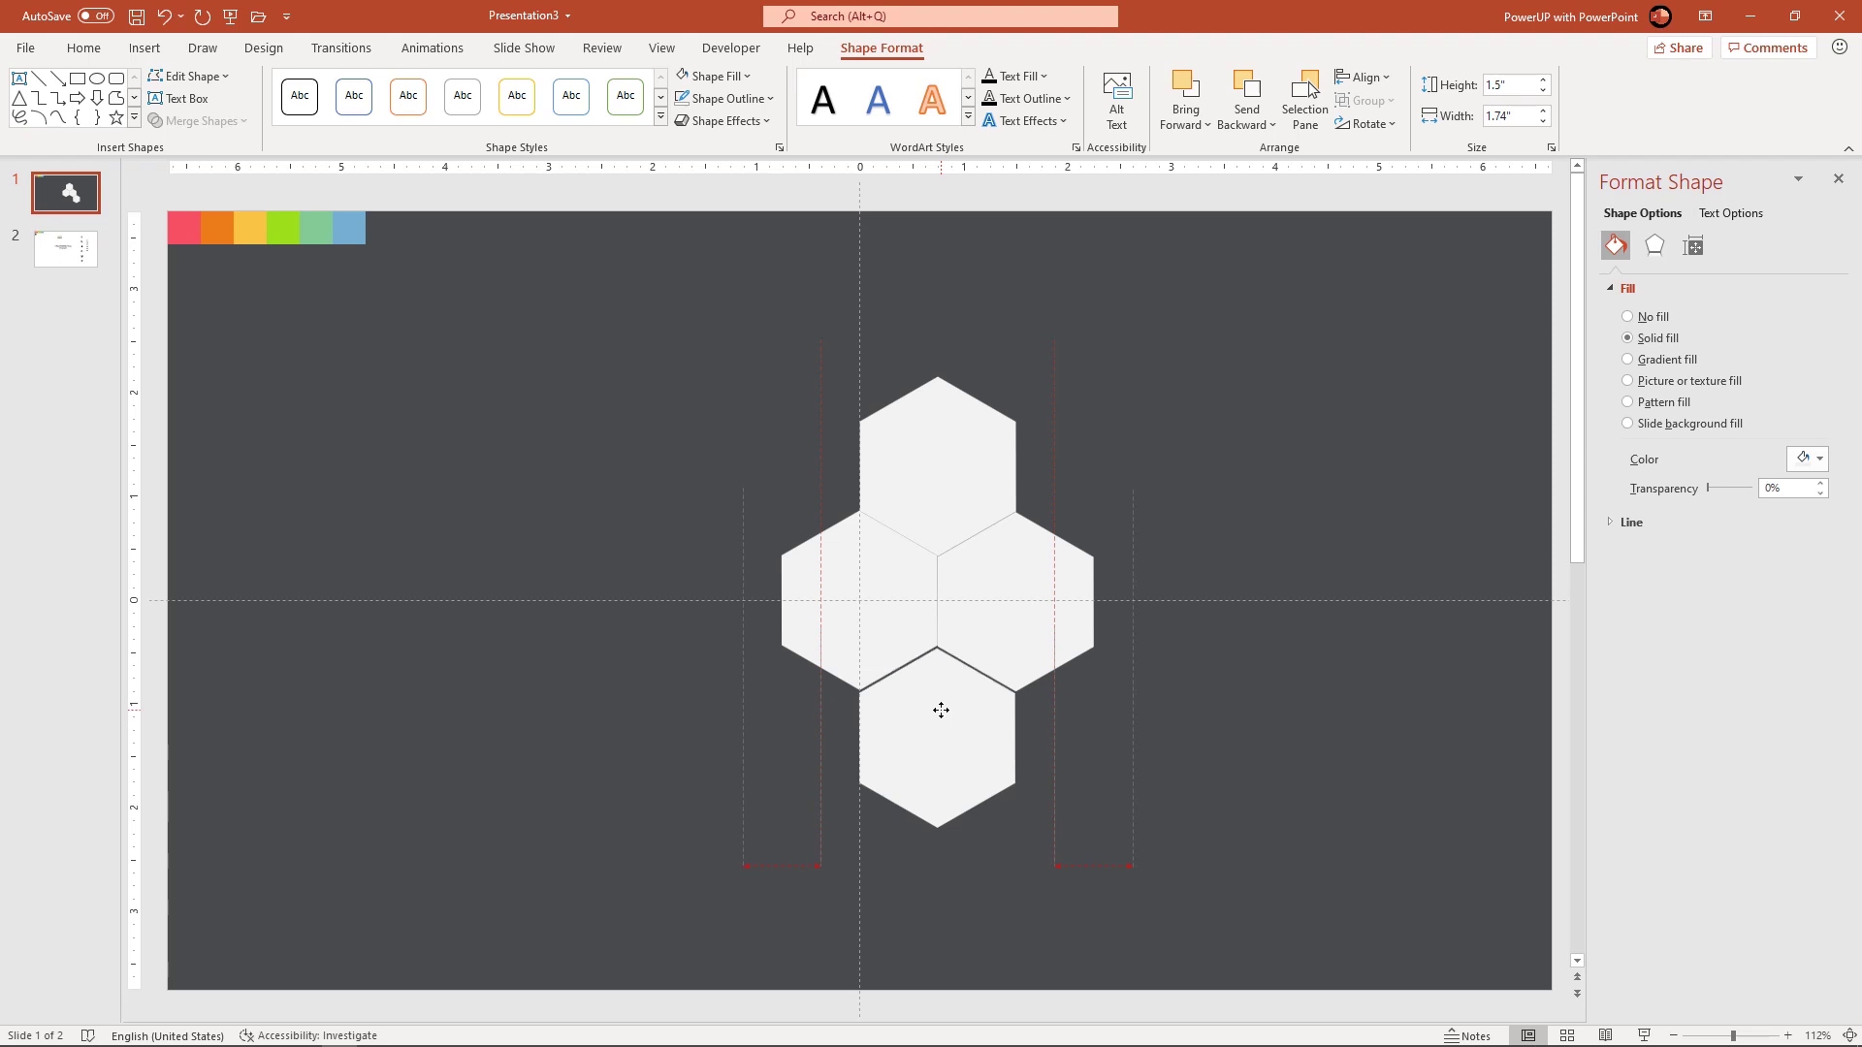
drag(941, 707, 940, 708)
click(1089, 731)
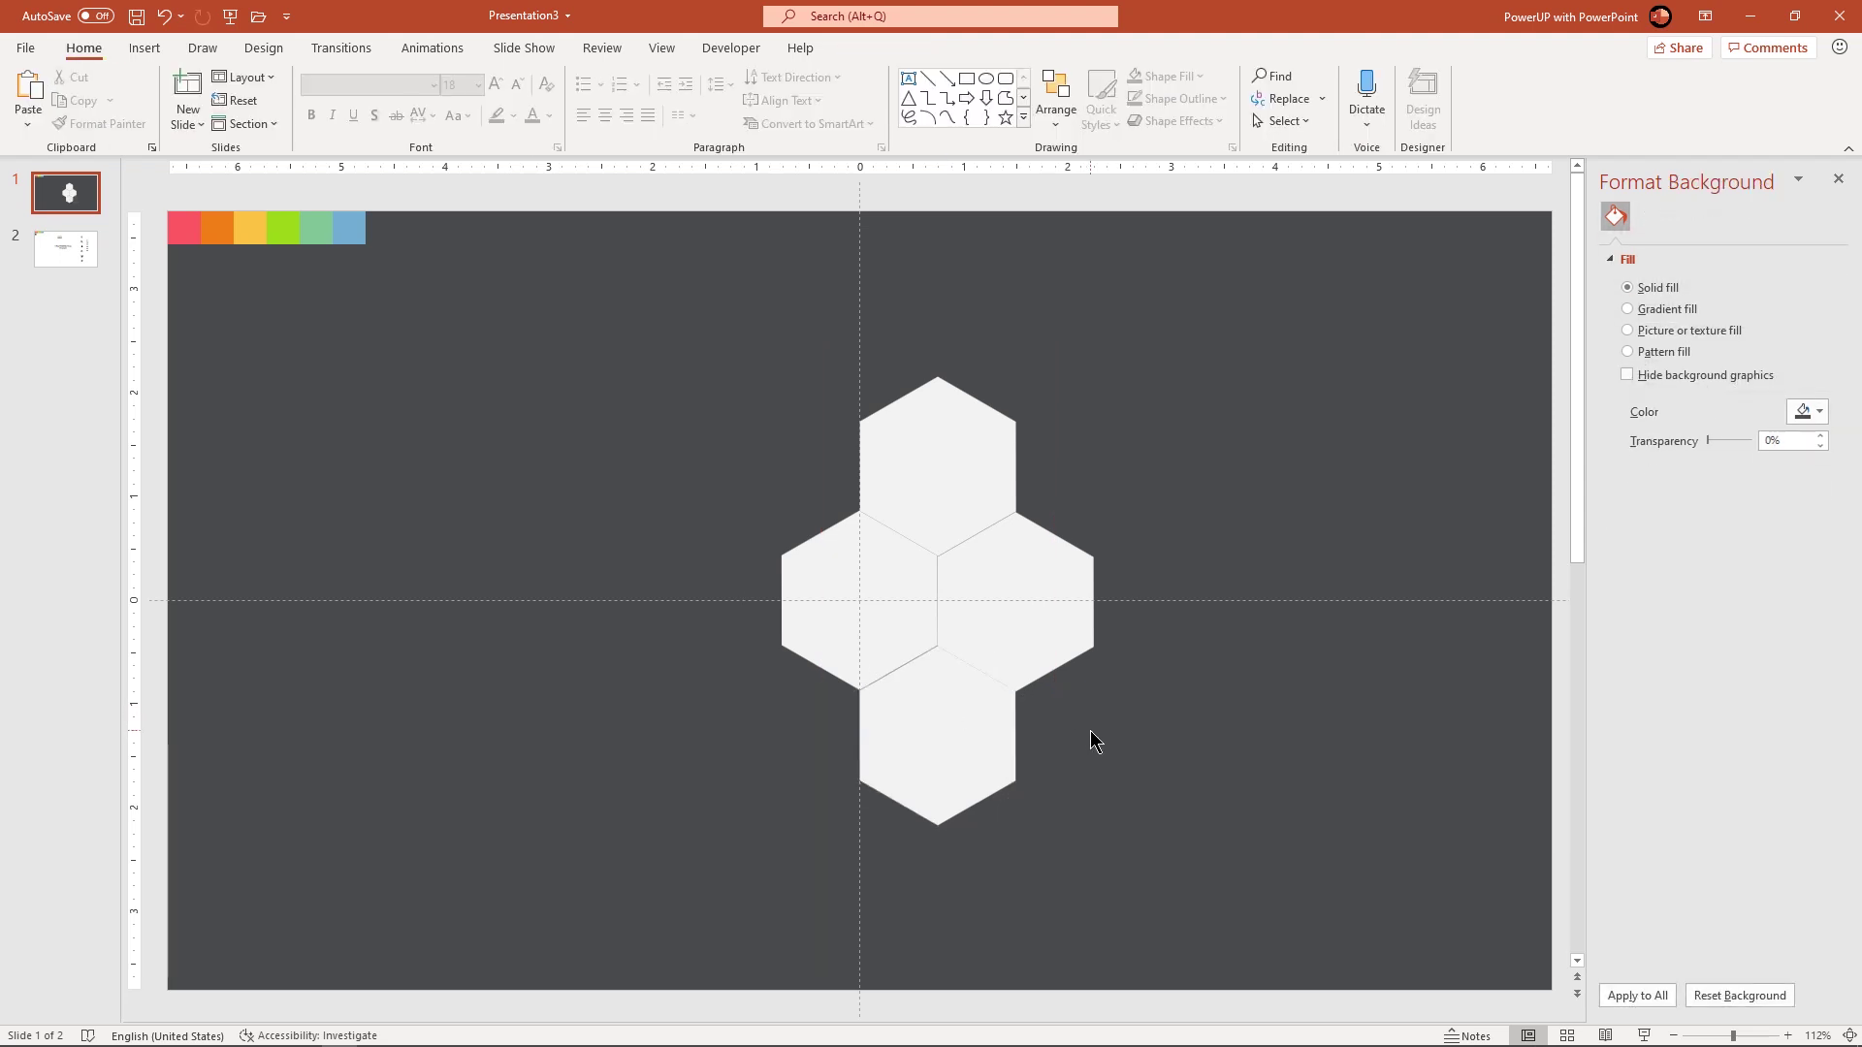
drag(882, 615, 565, 566)
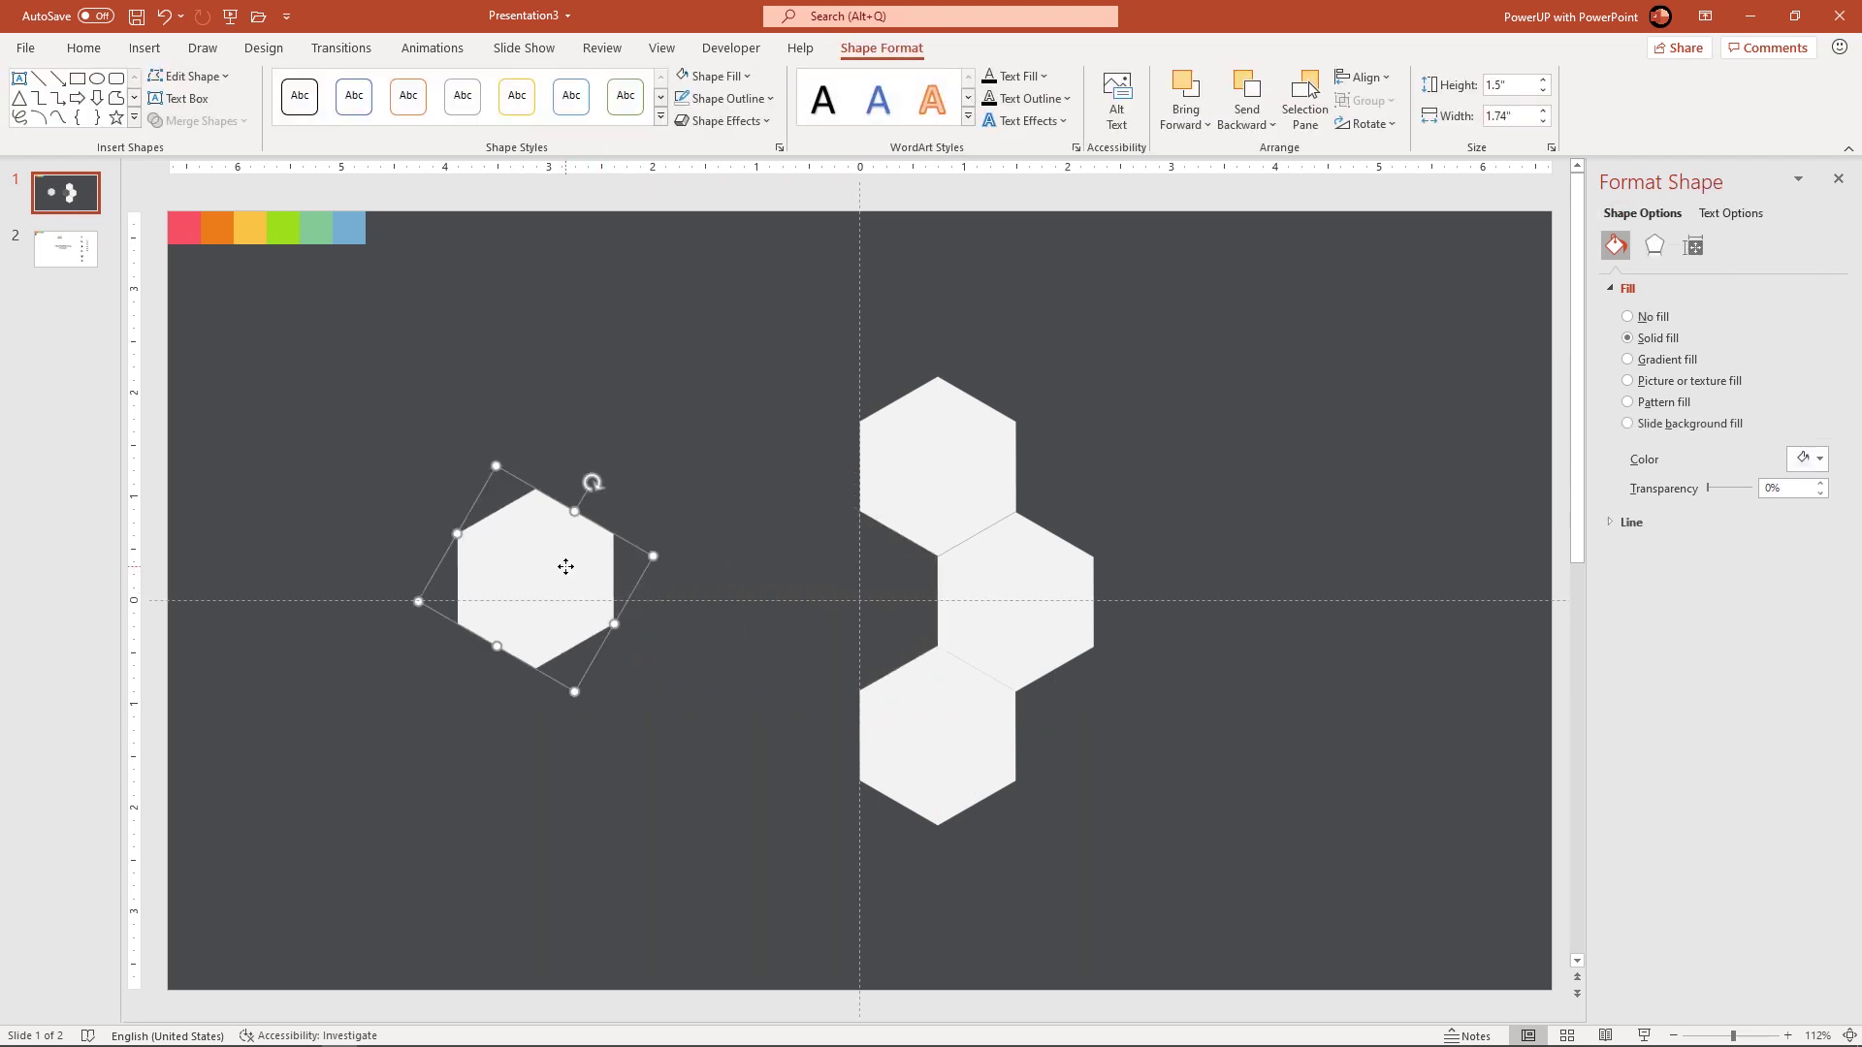
key(Delete)
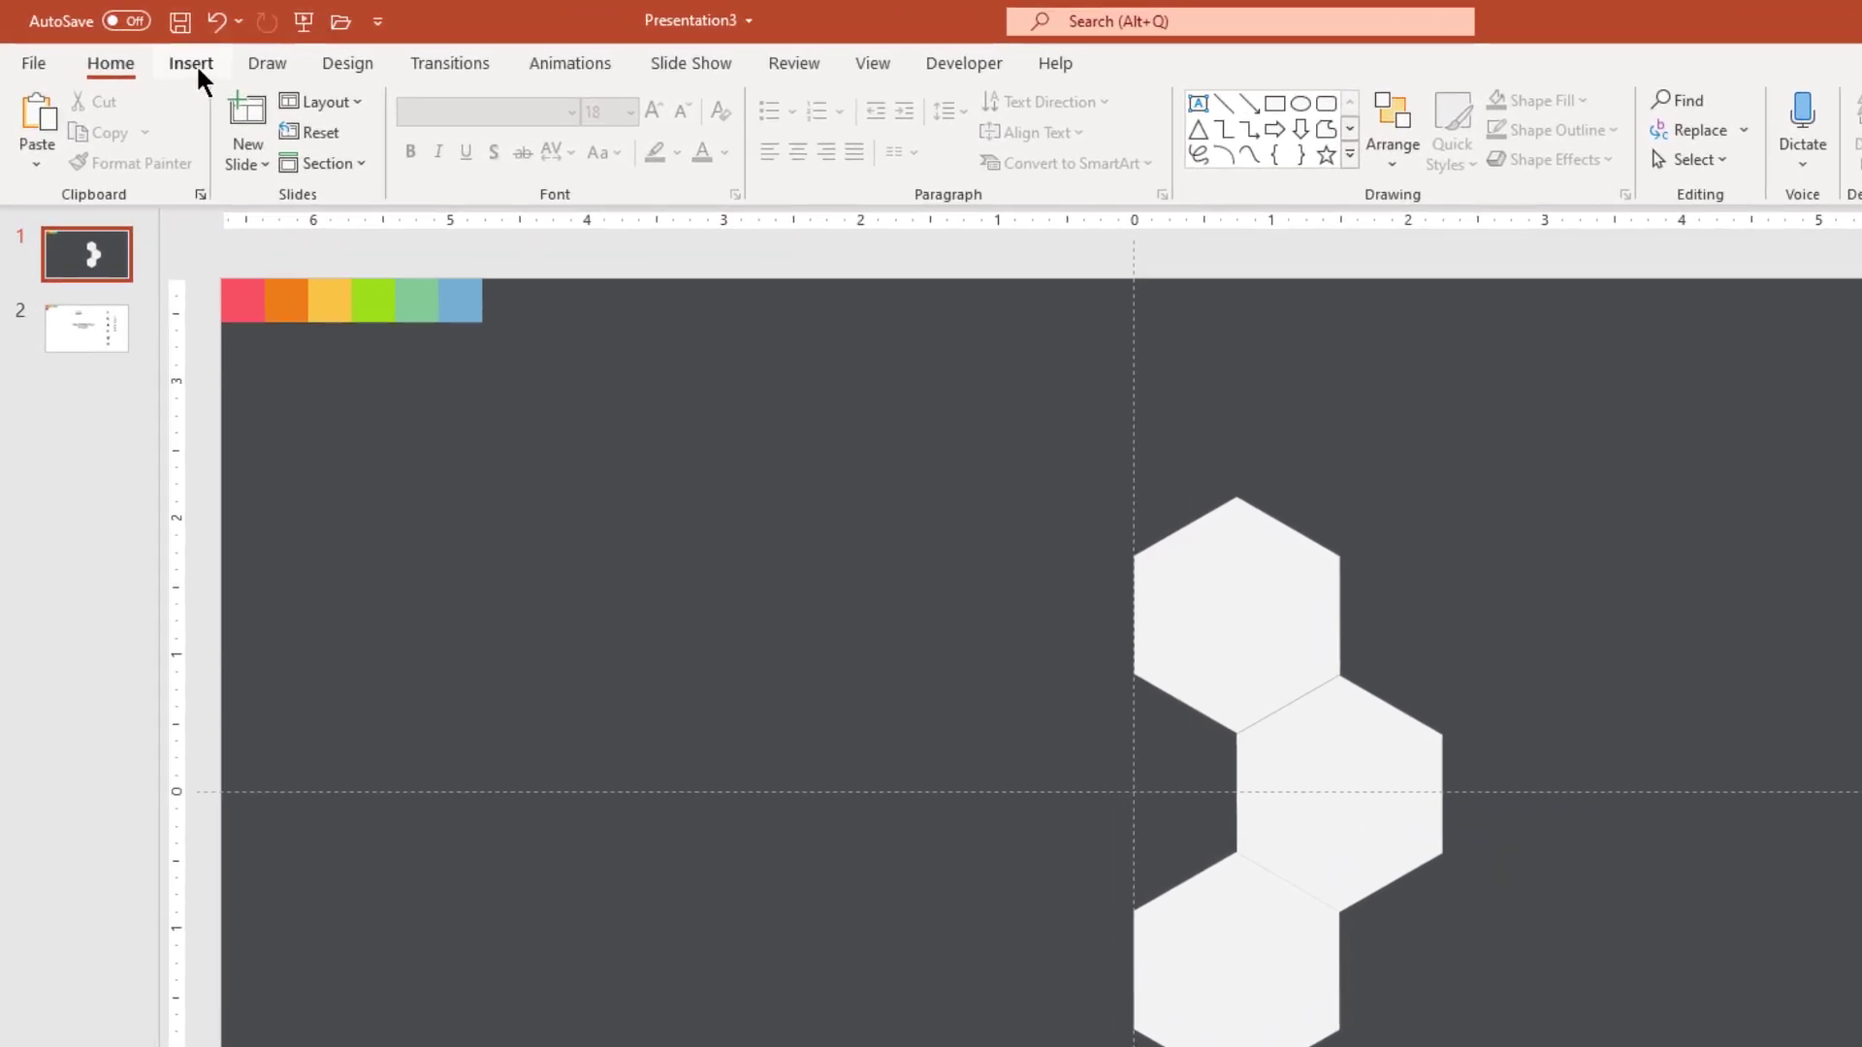
Draw a circle centred on the slide
click(195, 62)
click(407, 167)
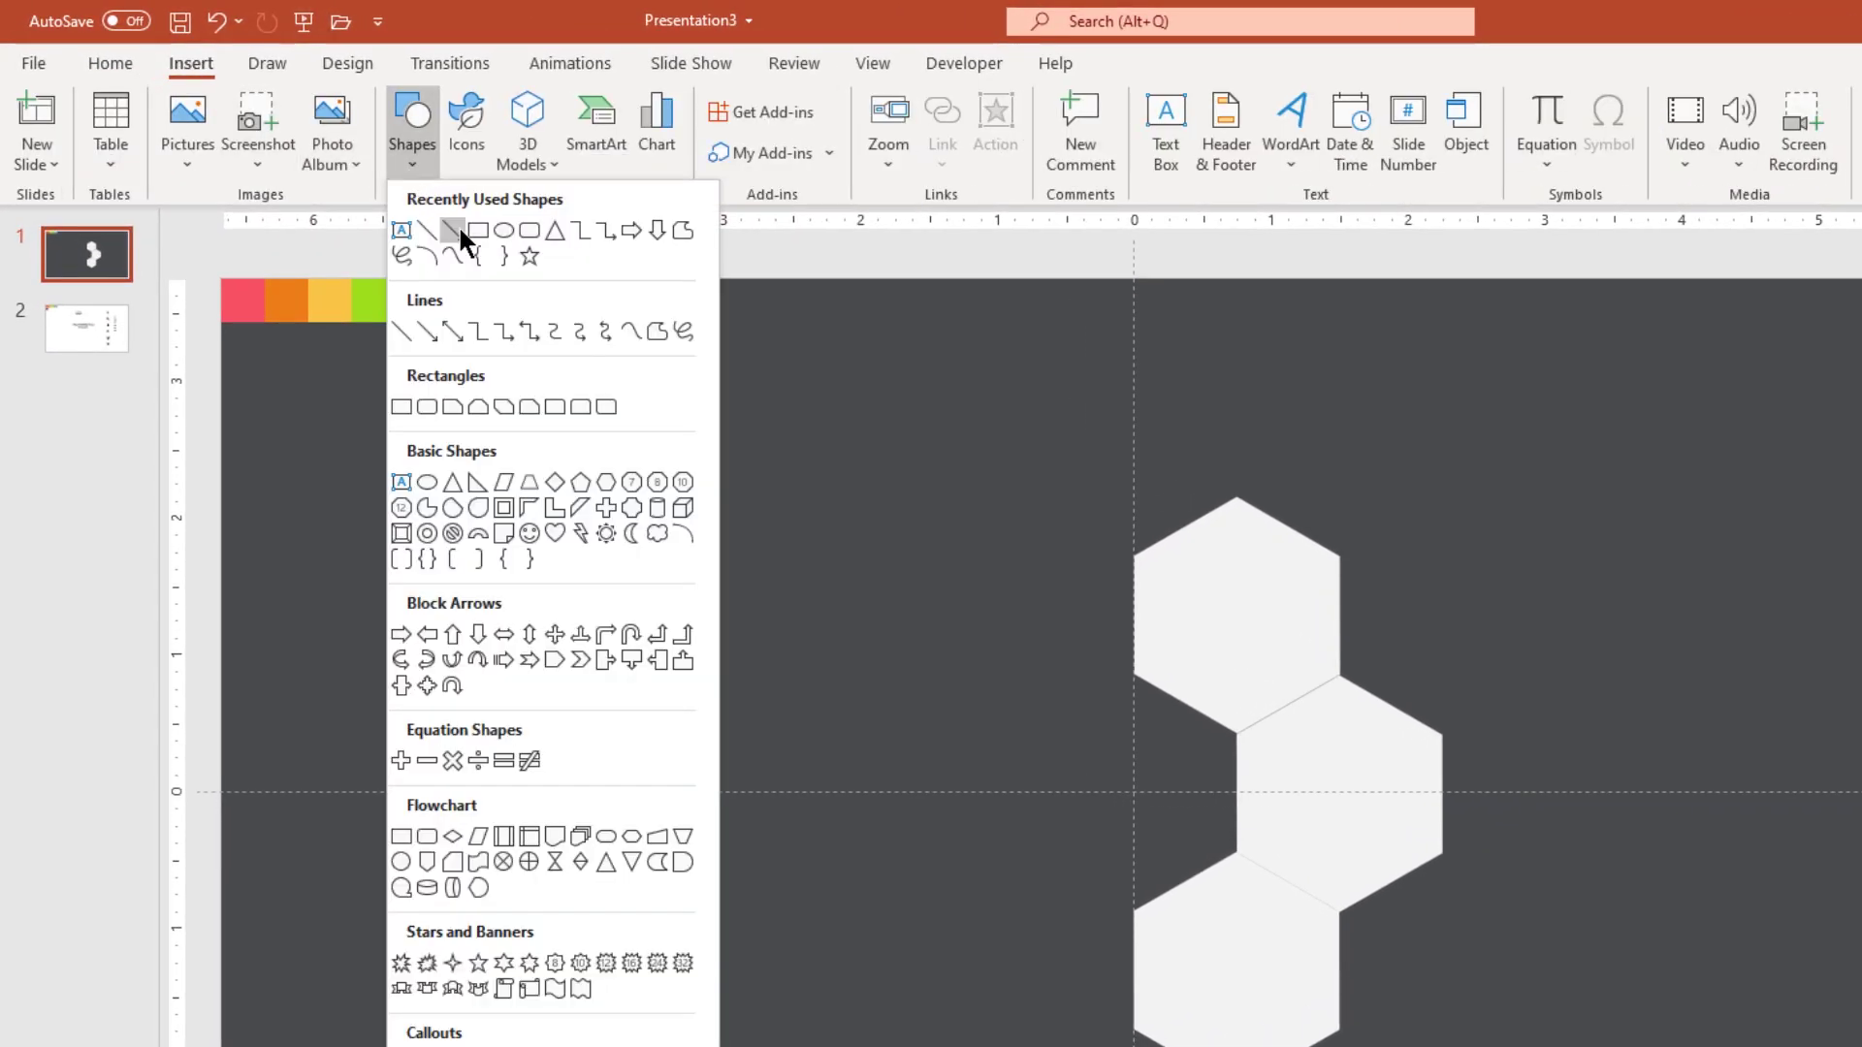
click(502, 230)
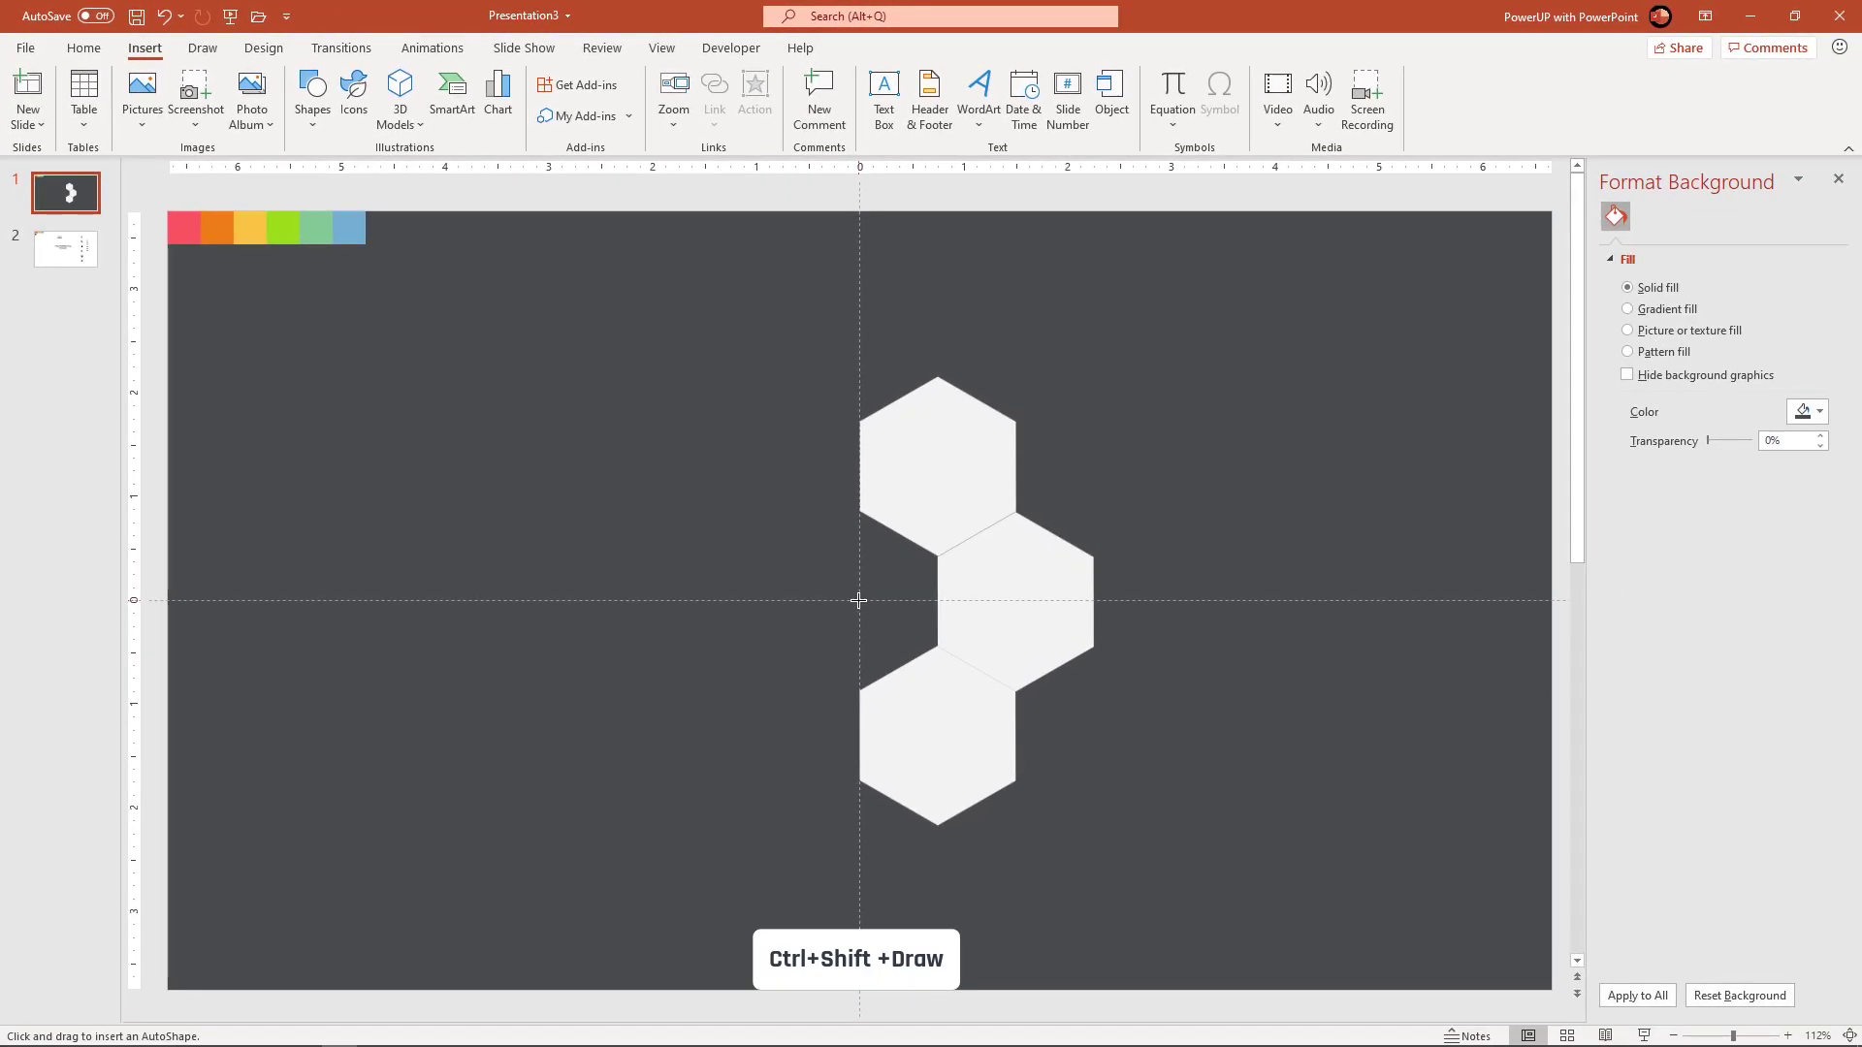
drag(875, 629, 979, 736)
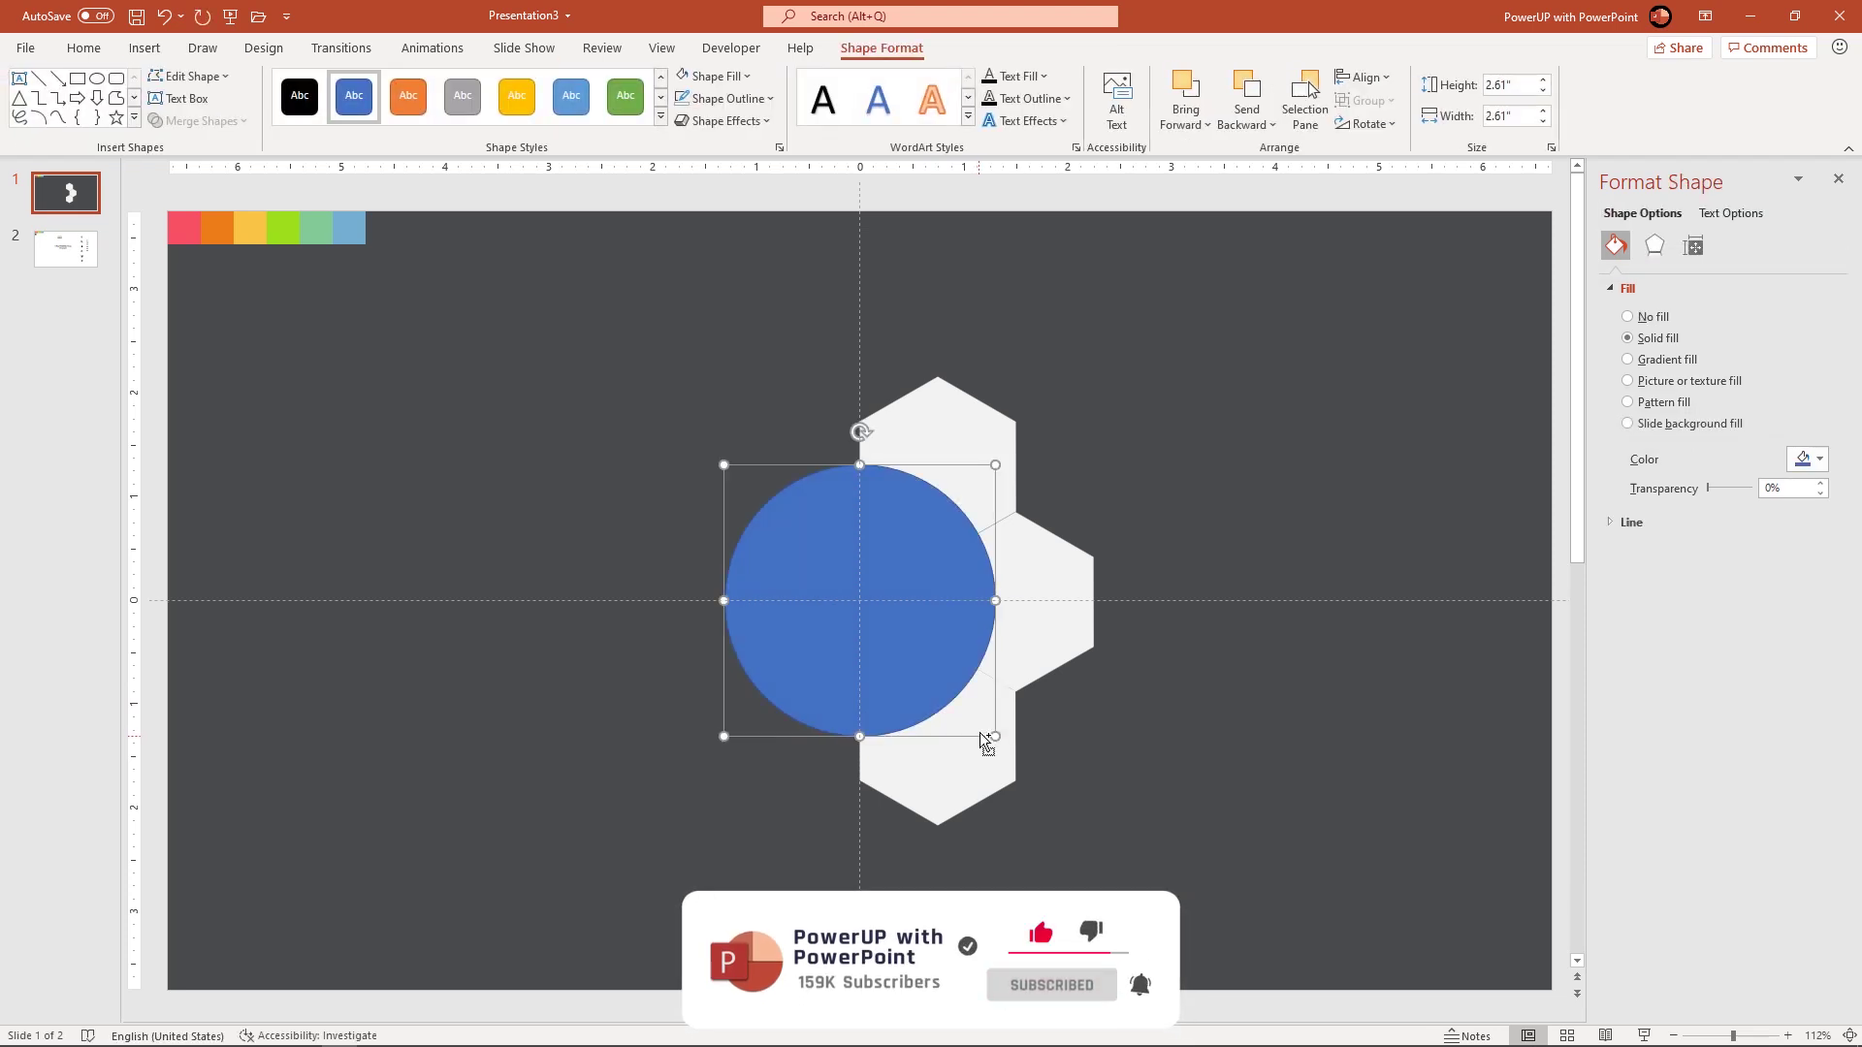
Fragment the three hexagons together with the circle
click(1114, 736)
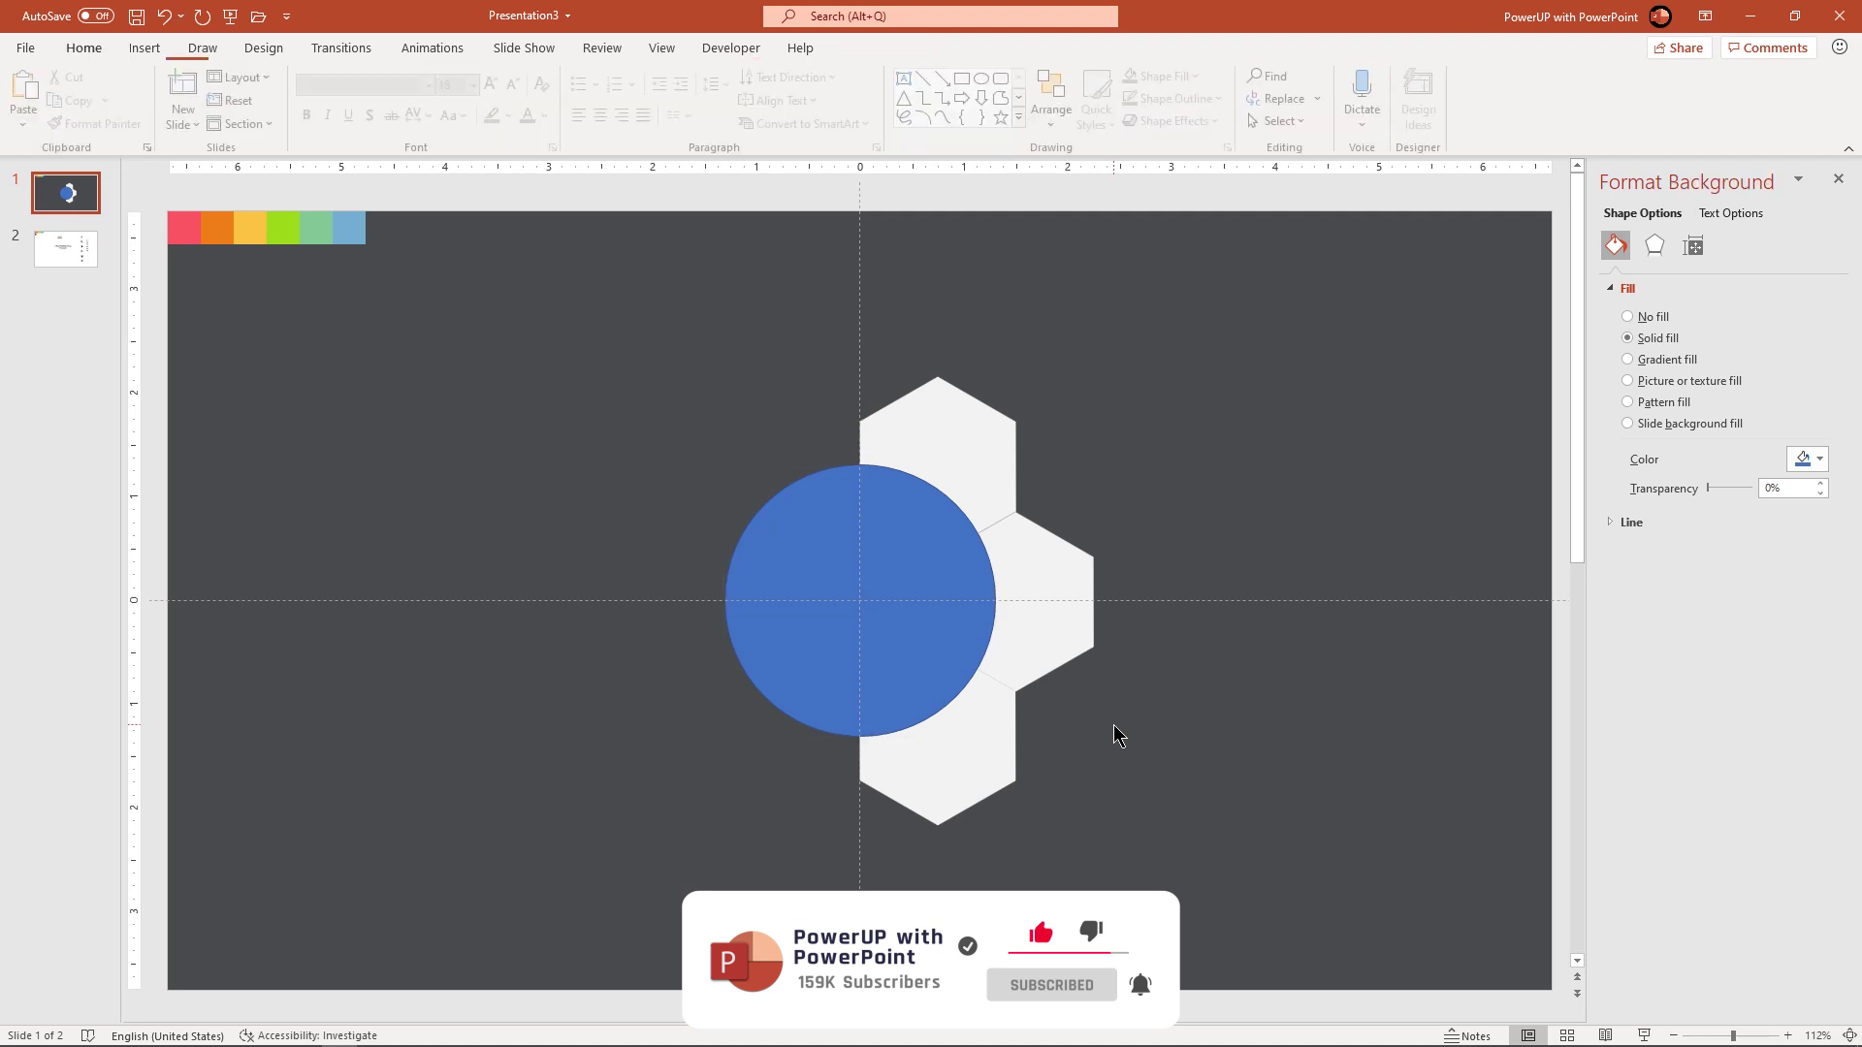
click(990, 765)
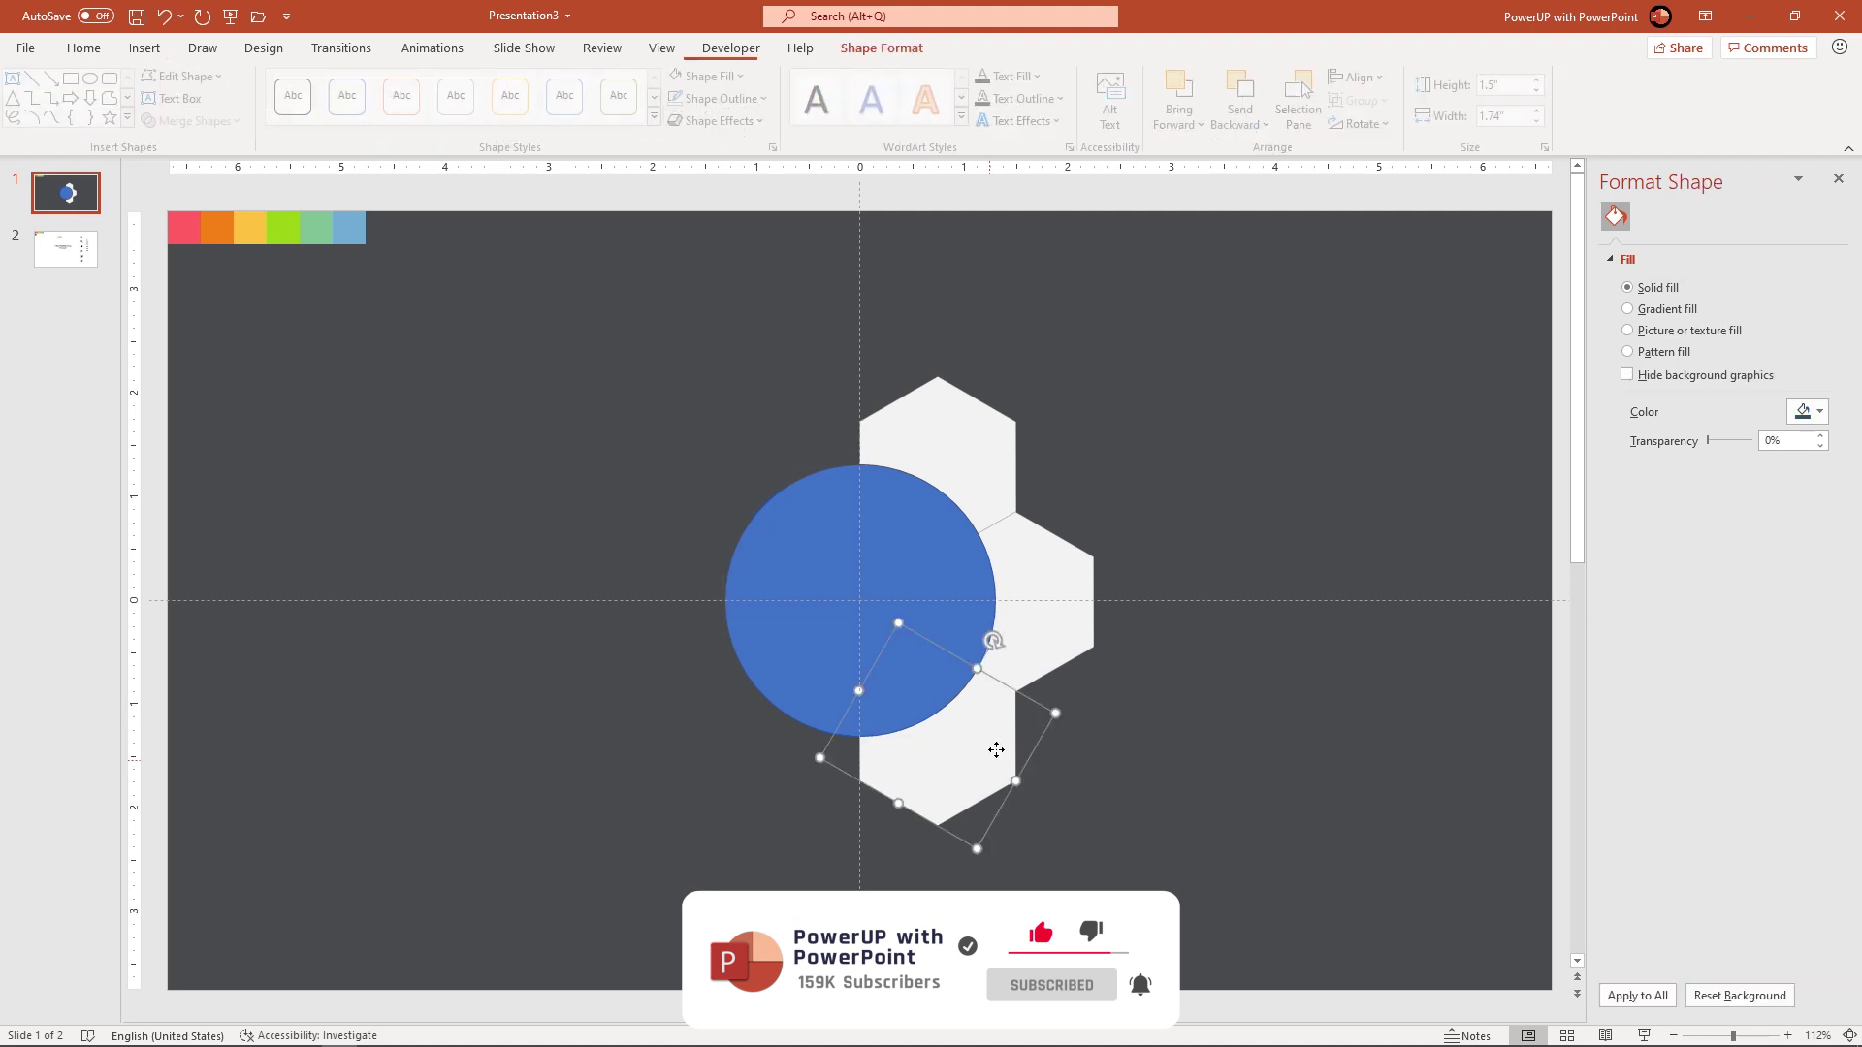
shift+click(1047, 594)
shift+click(939, 433)
shift+click(811, 545)
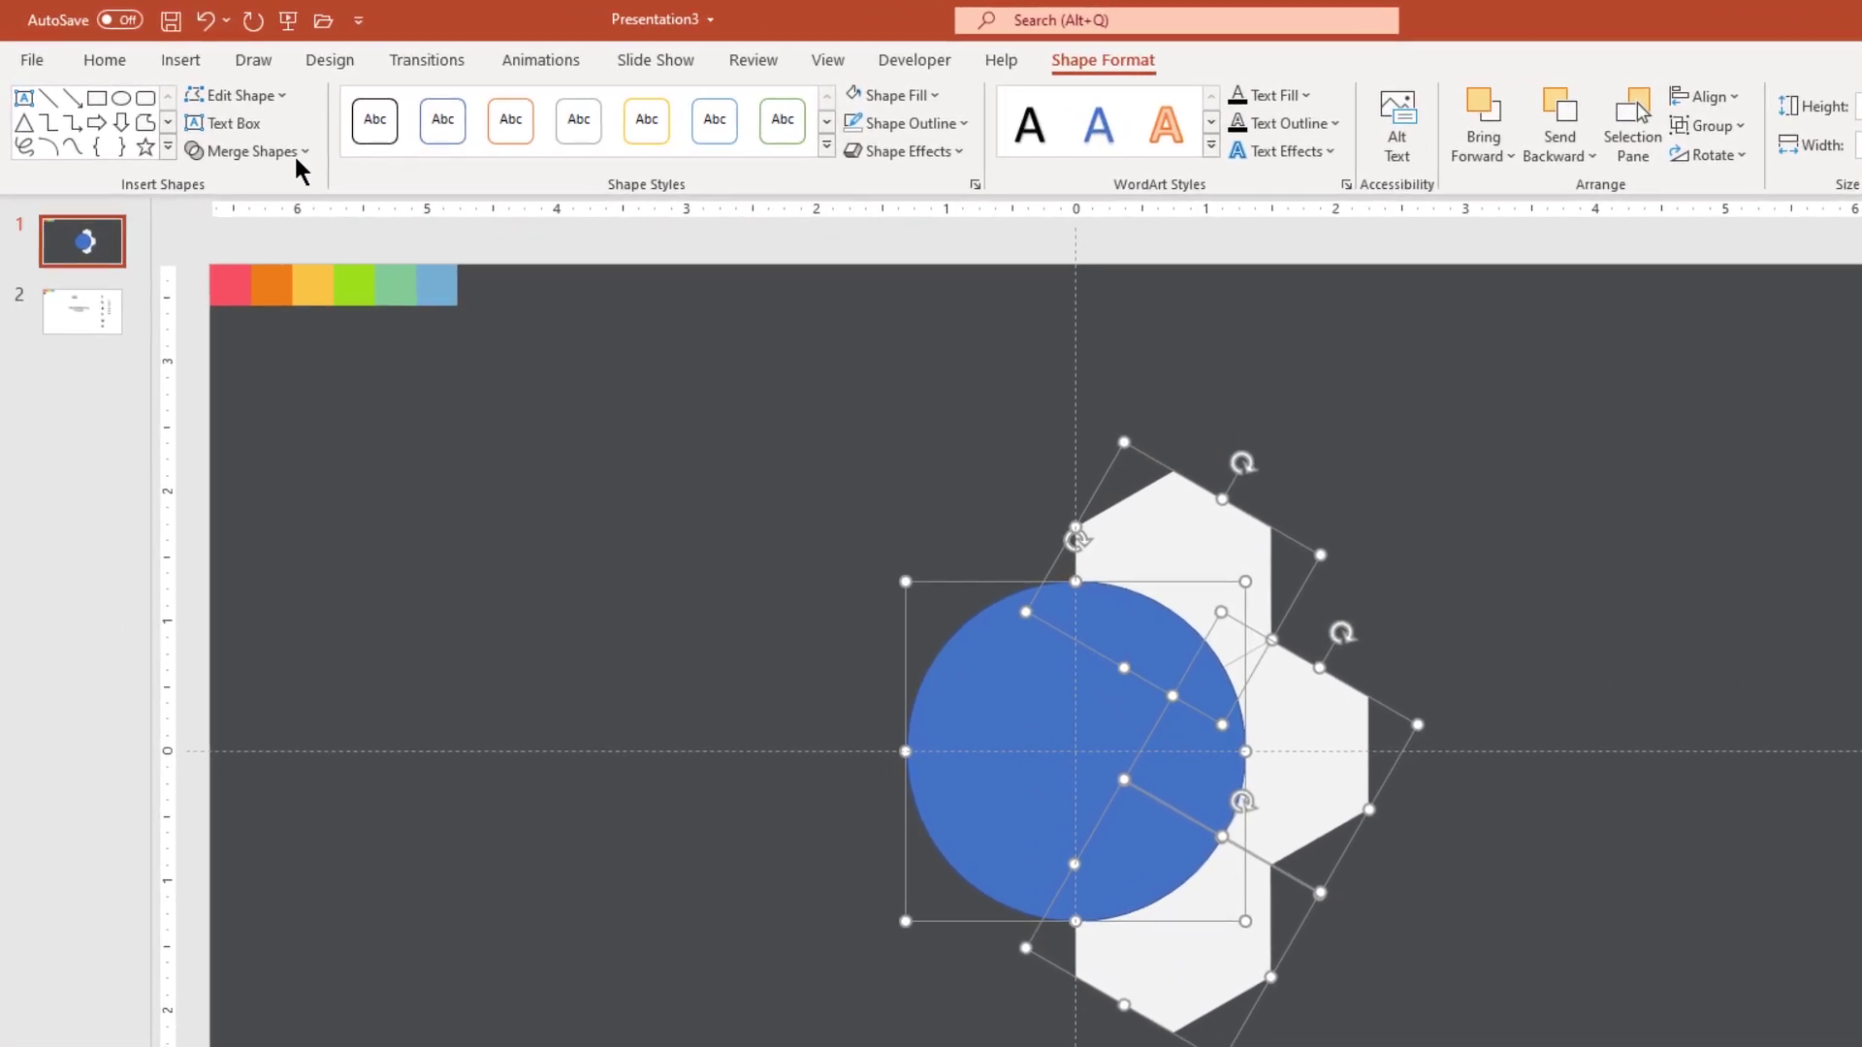
click(235, 119)
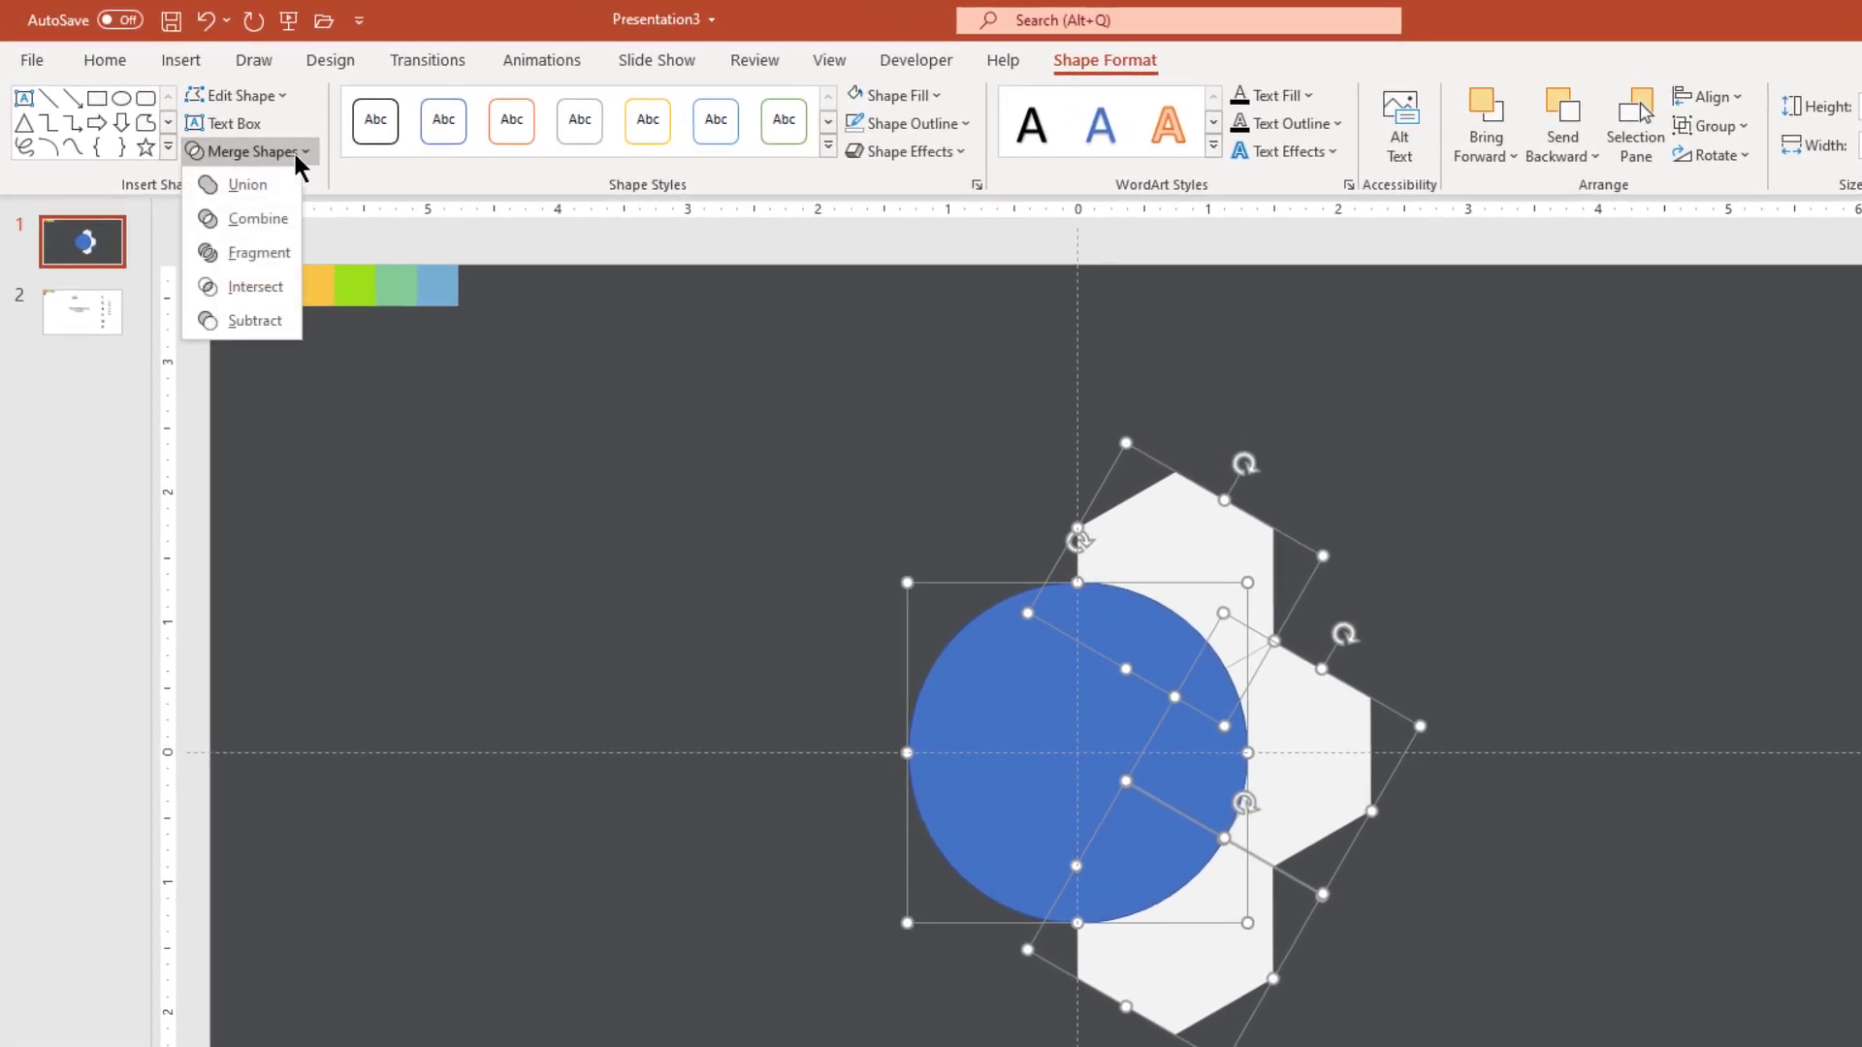
click(256, 252)
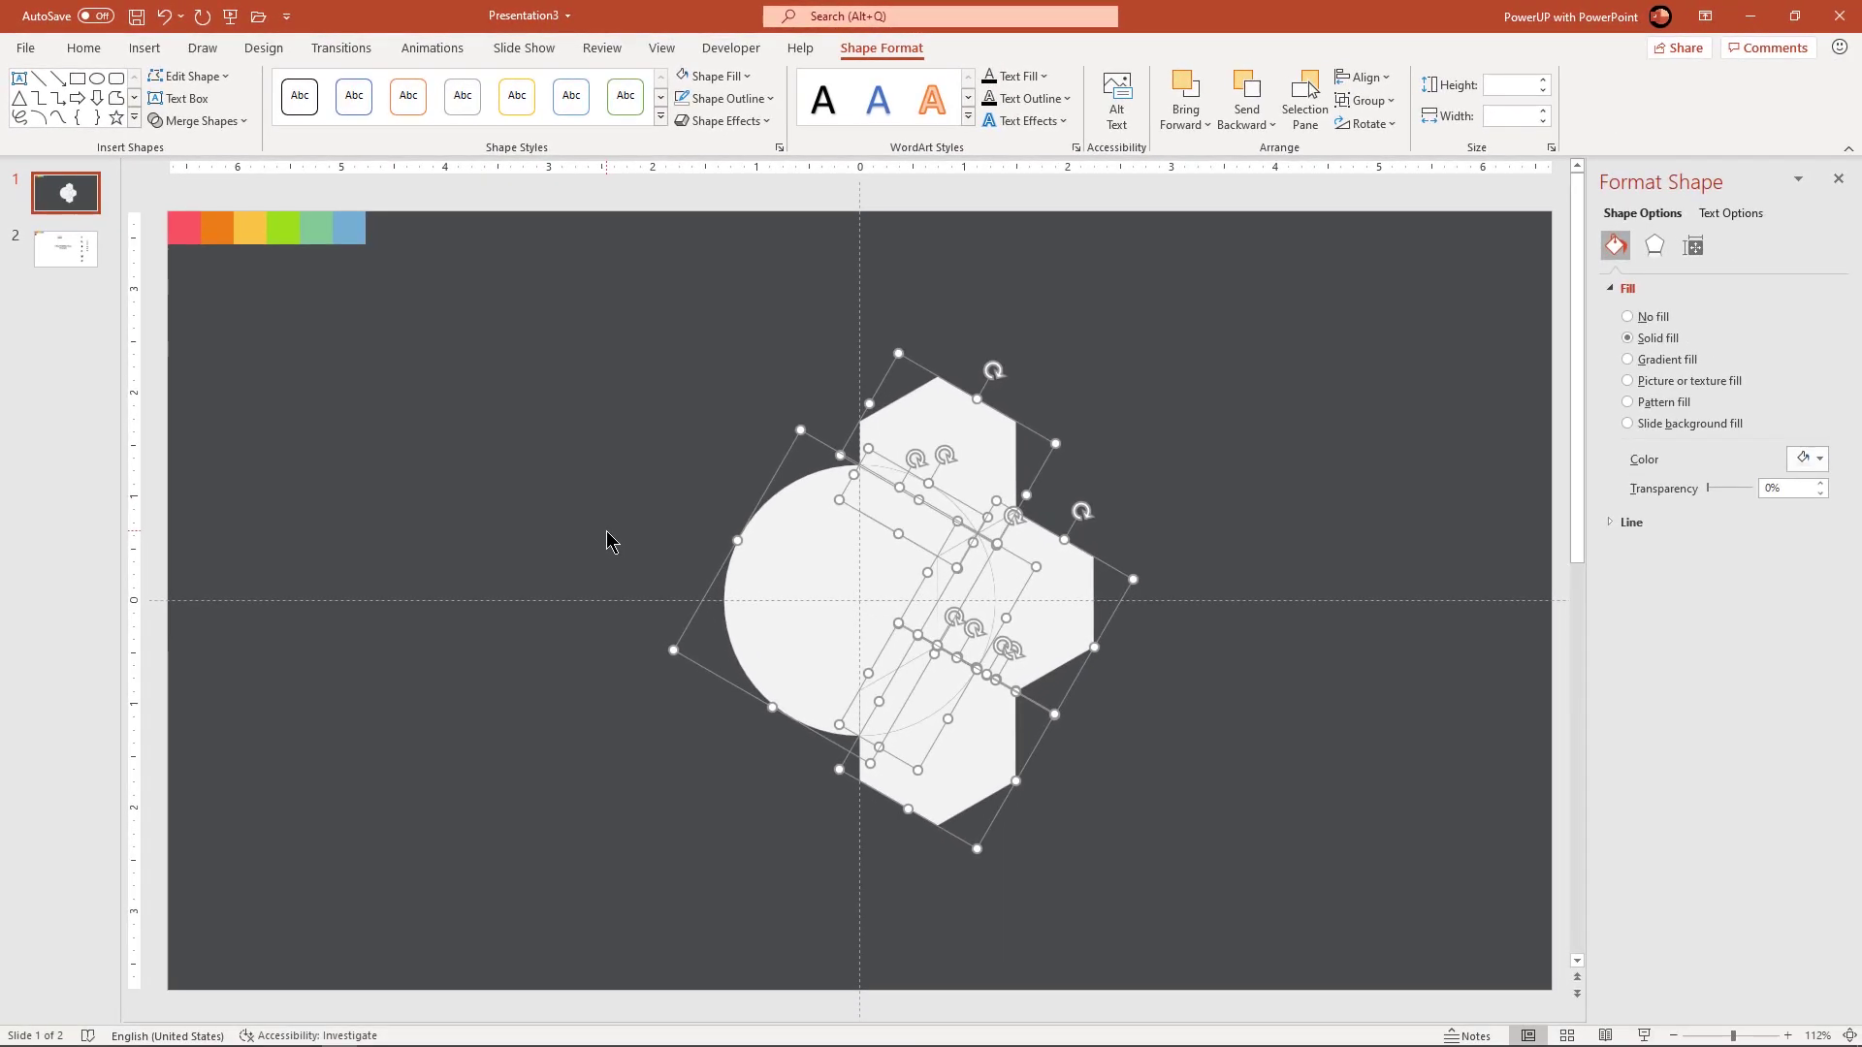
Delete the leftover circle piece and select all the hexagon fragments
click(607, 541)
drag(769, 556, 598, 573)
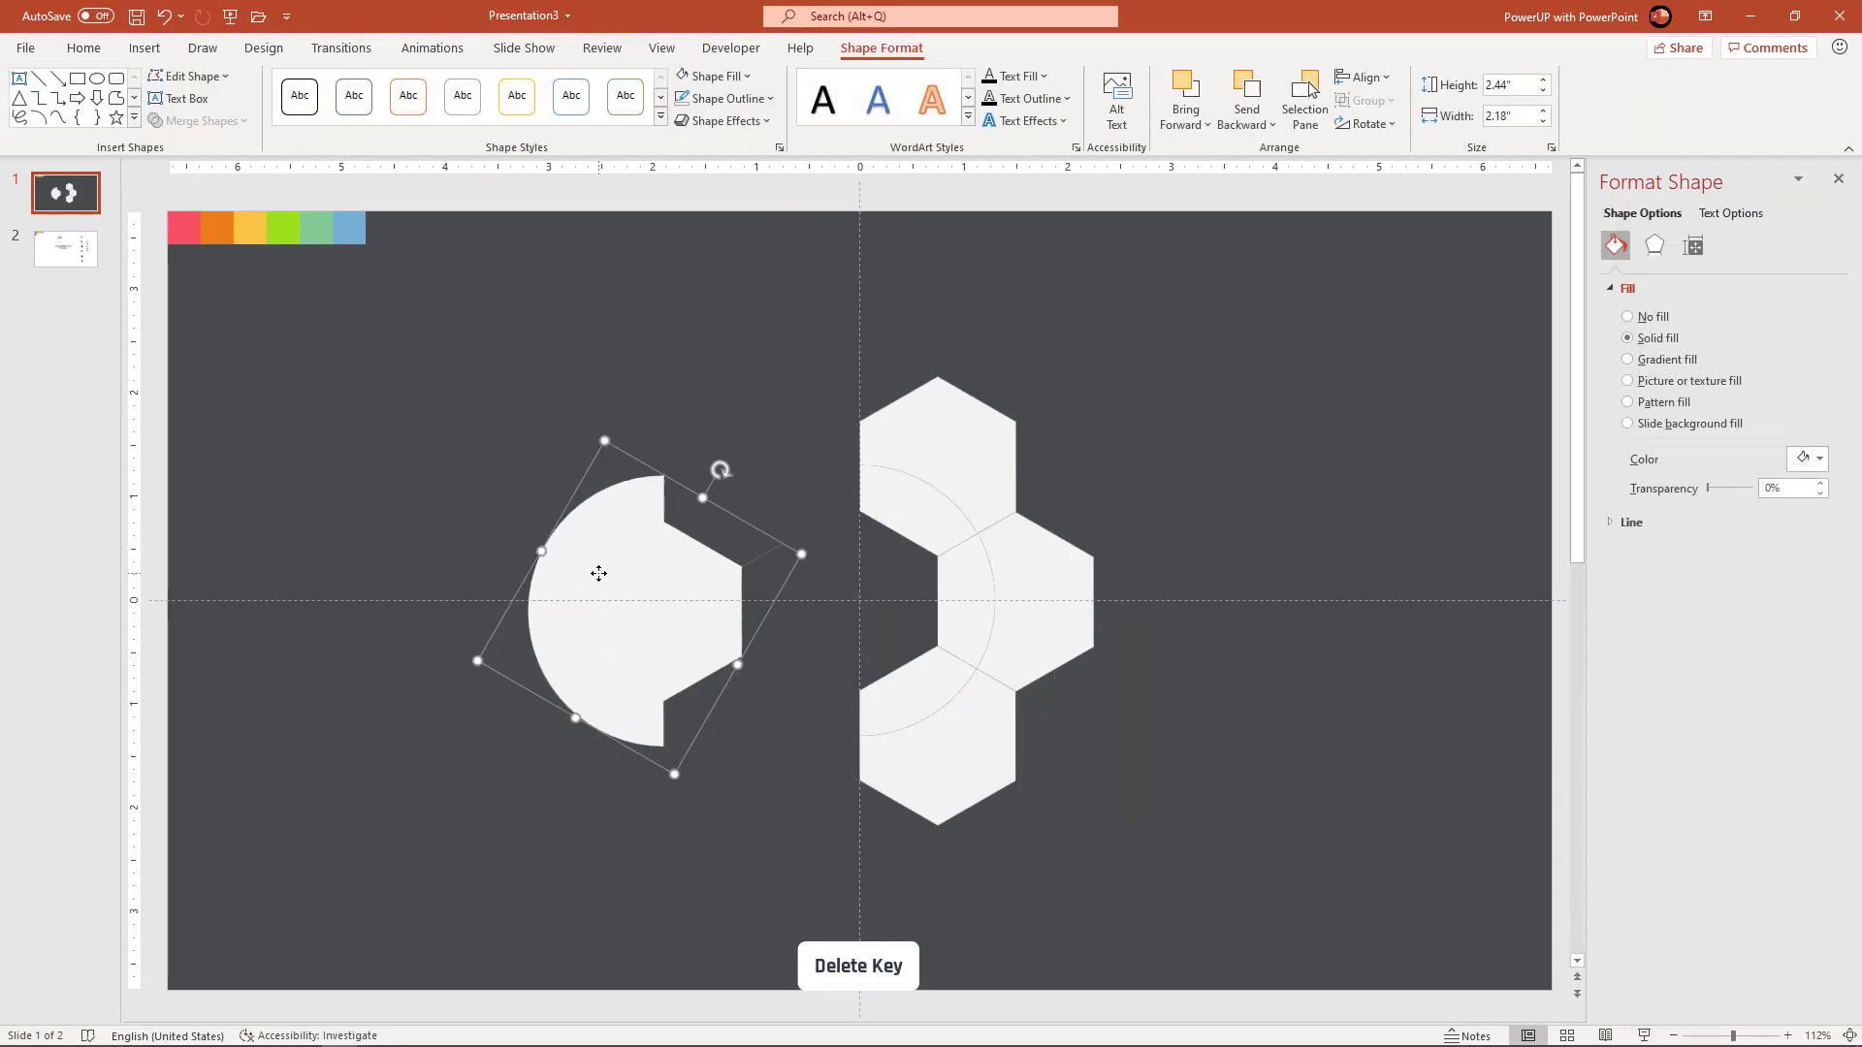
key(Delete)
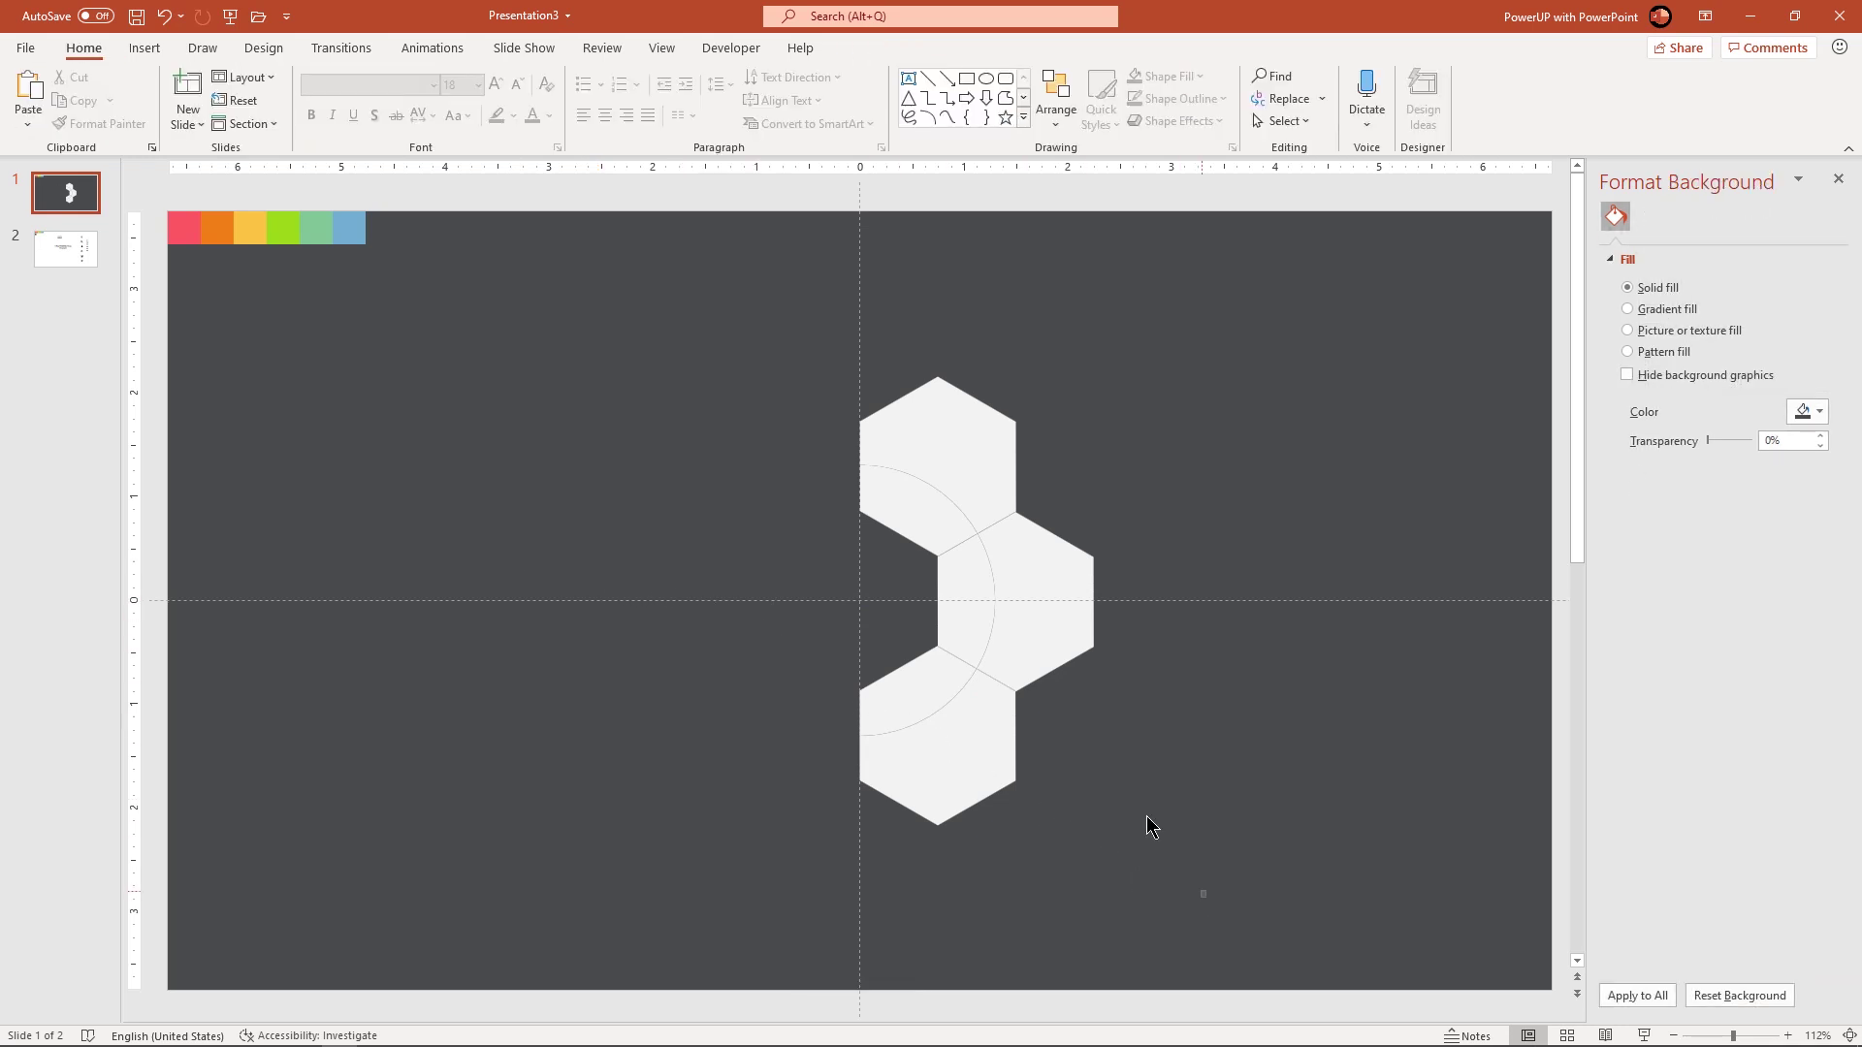
drag(1140, 813, 619, 330)
right_click(1065, 626)
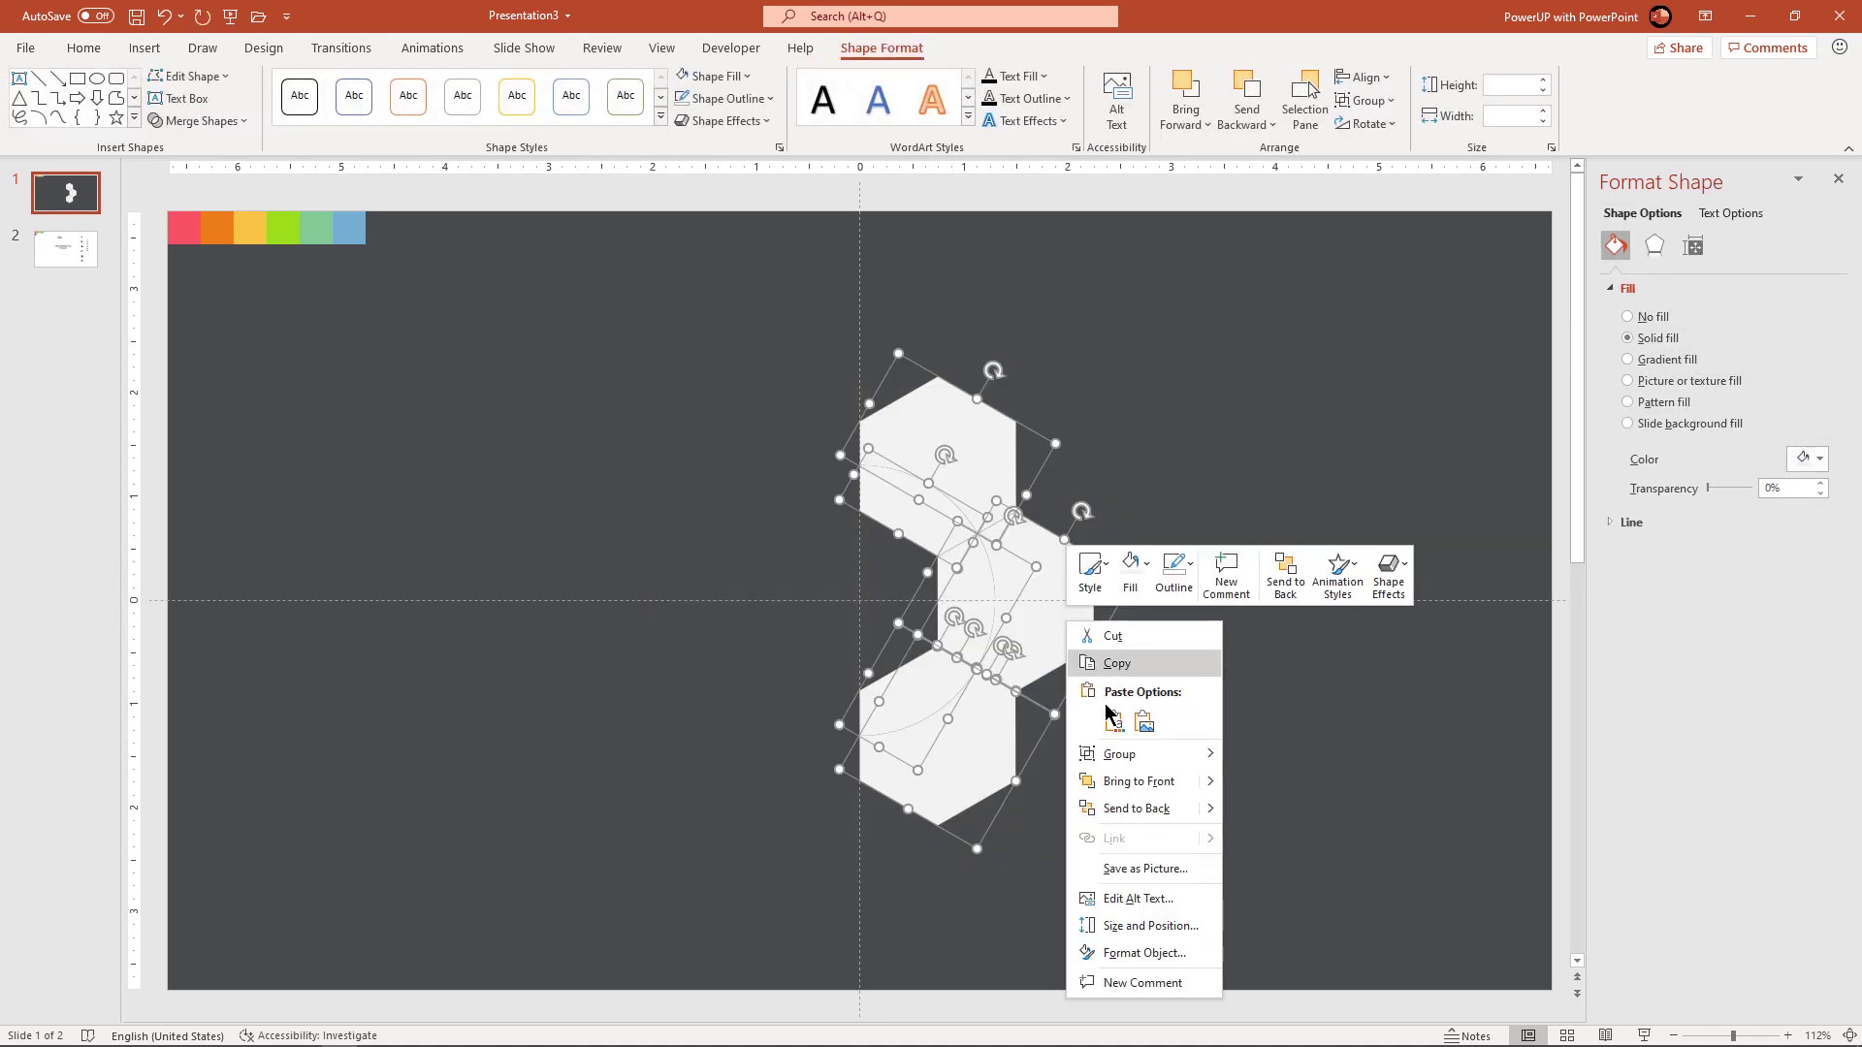
Group the hexagon fragments, shrink the group to 3.27" by 1.98", and move it lower
mouse_move(1120, 754)
click(1270, 756)
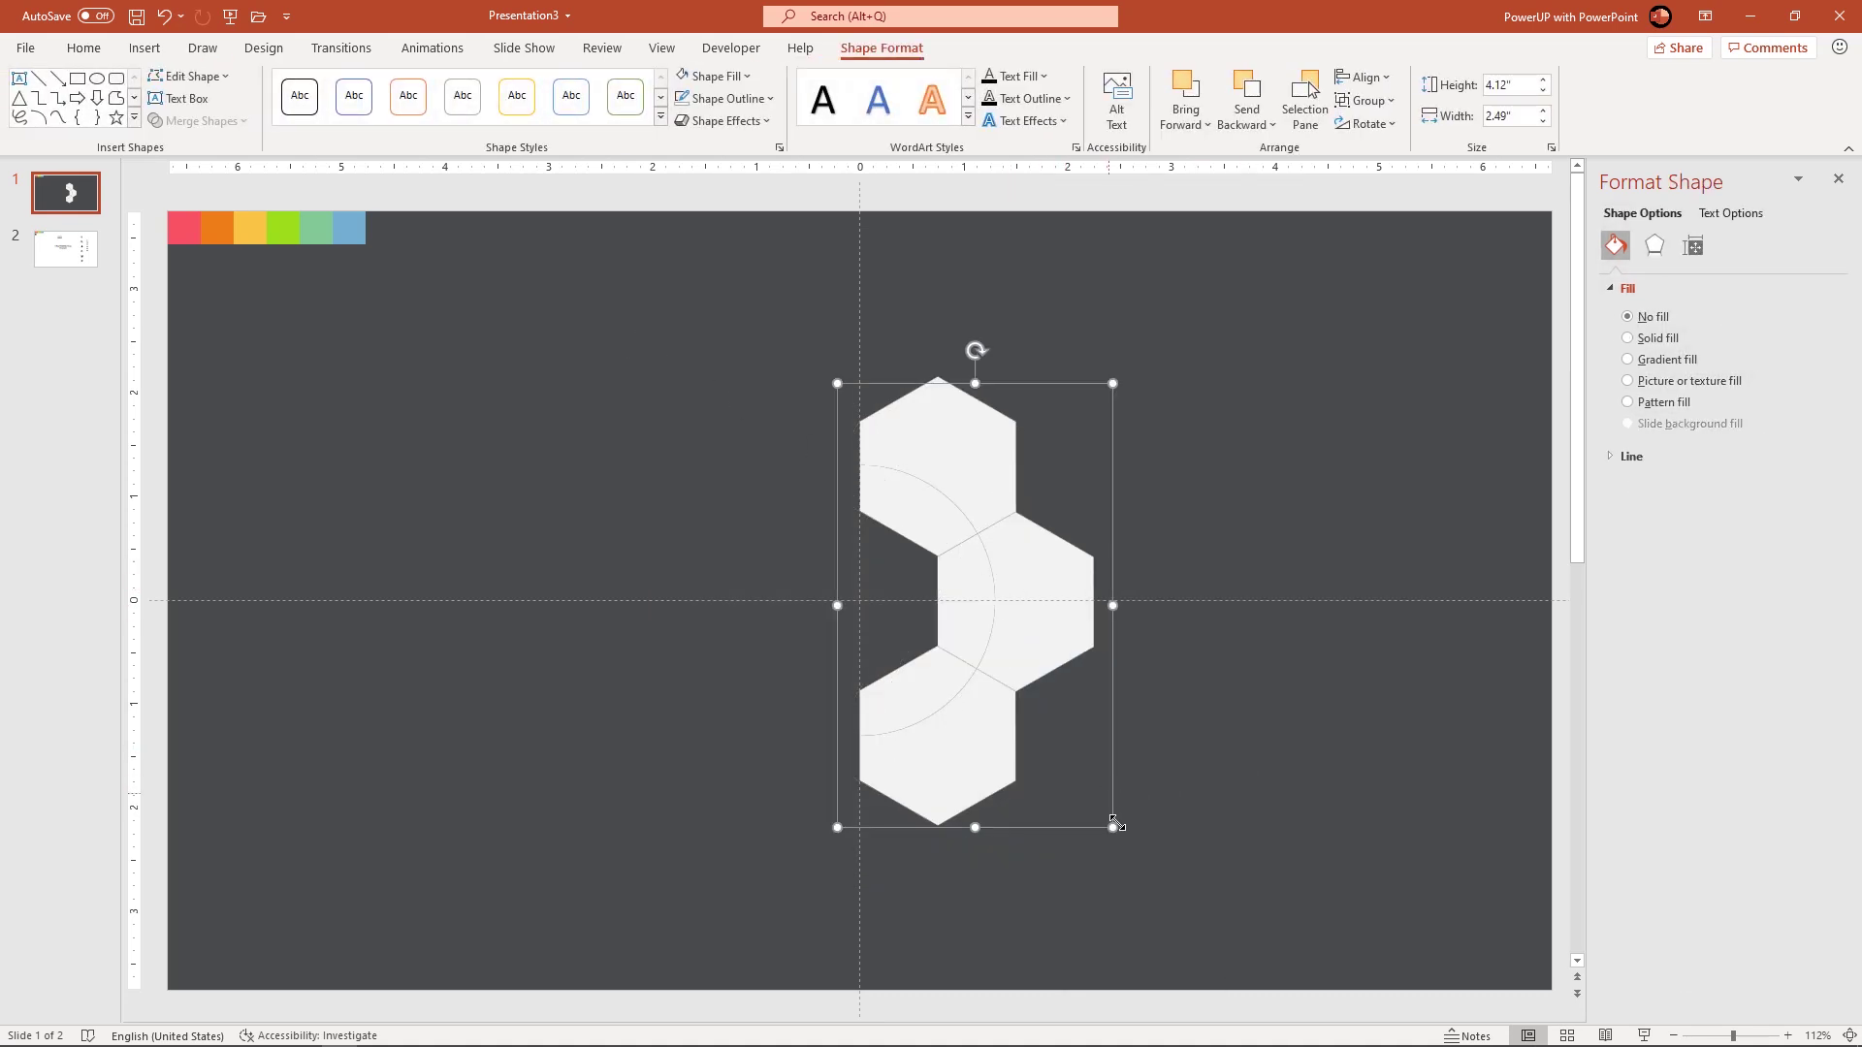
click(1092, 798)
click(1077, 763)
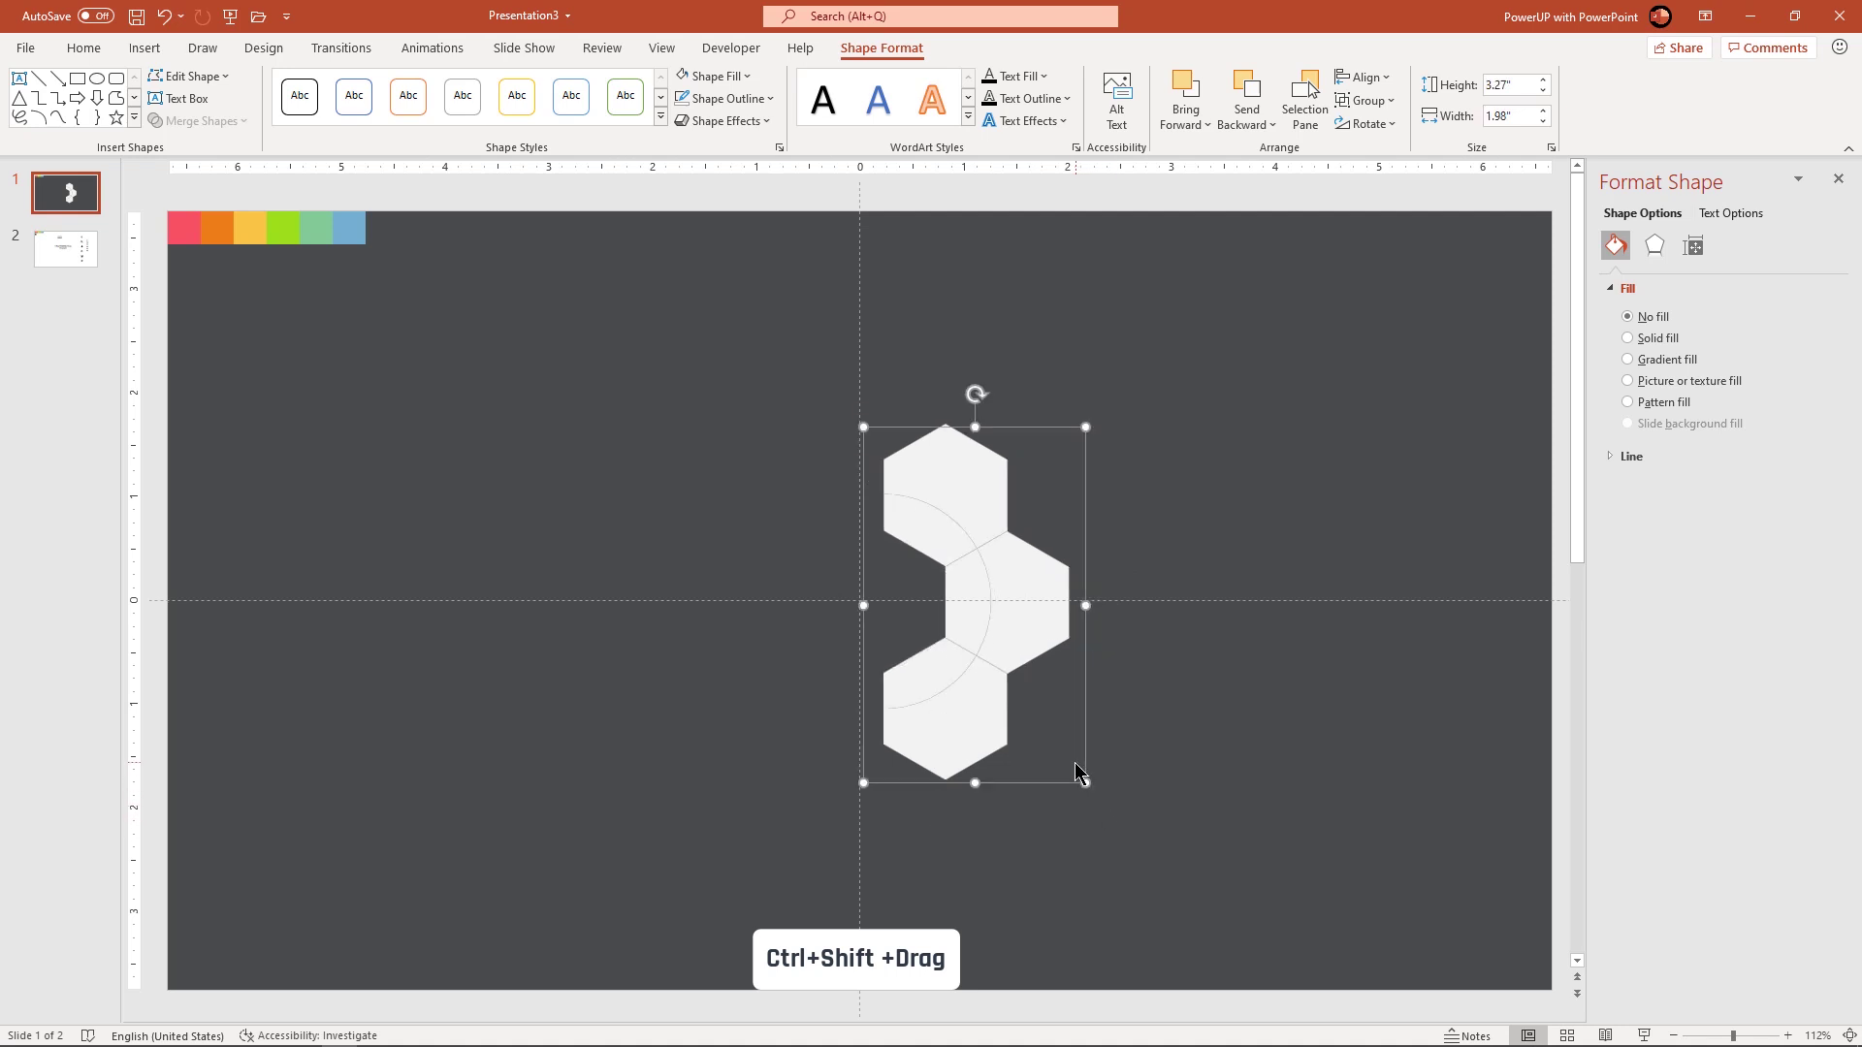
drag(1022, 615, 877, 706)
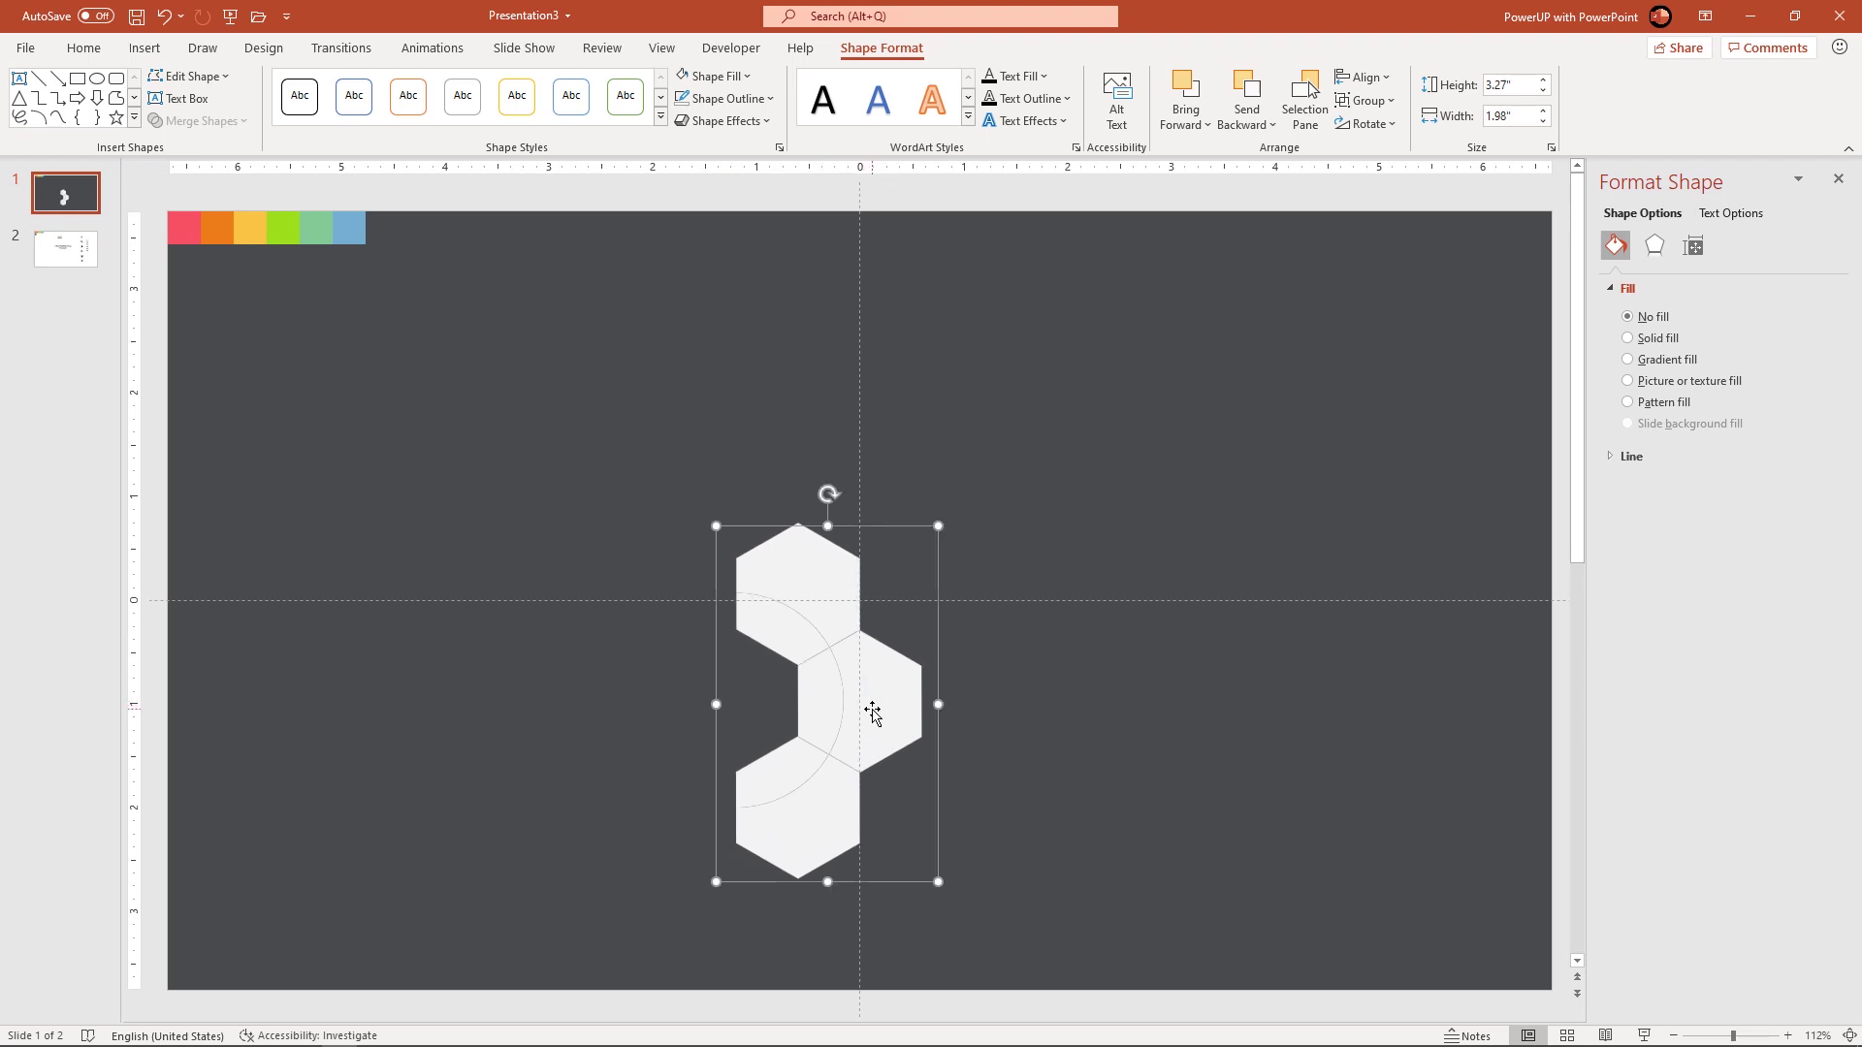
Duplicate the hexagon group, flip it horizontally, and interlock it above the original
key(ctrl+d)
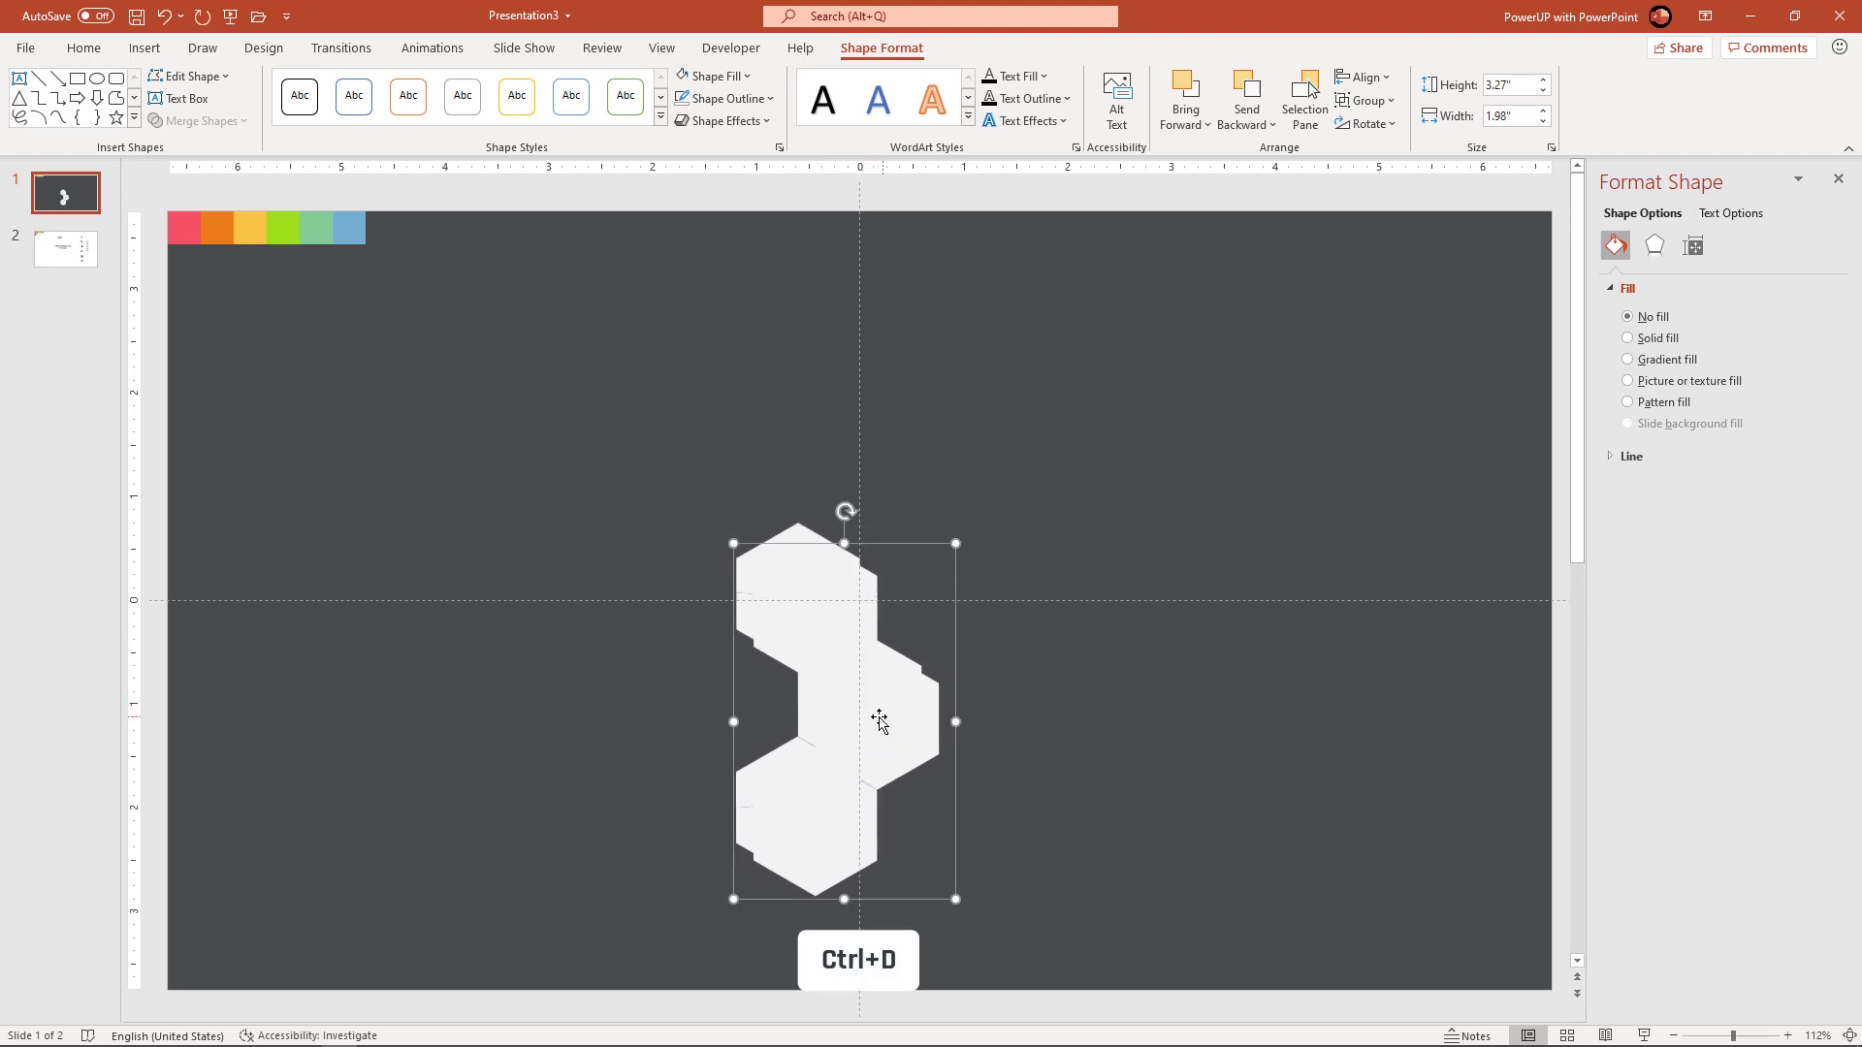
drag(875, 715, 1112, 609)
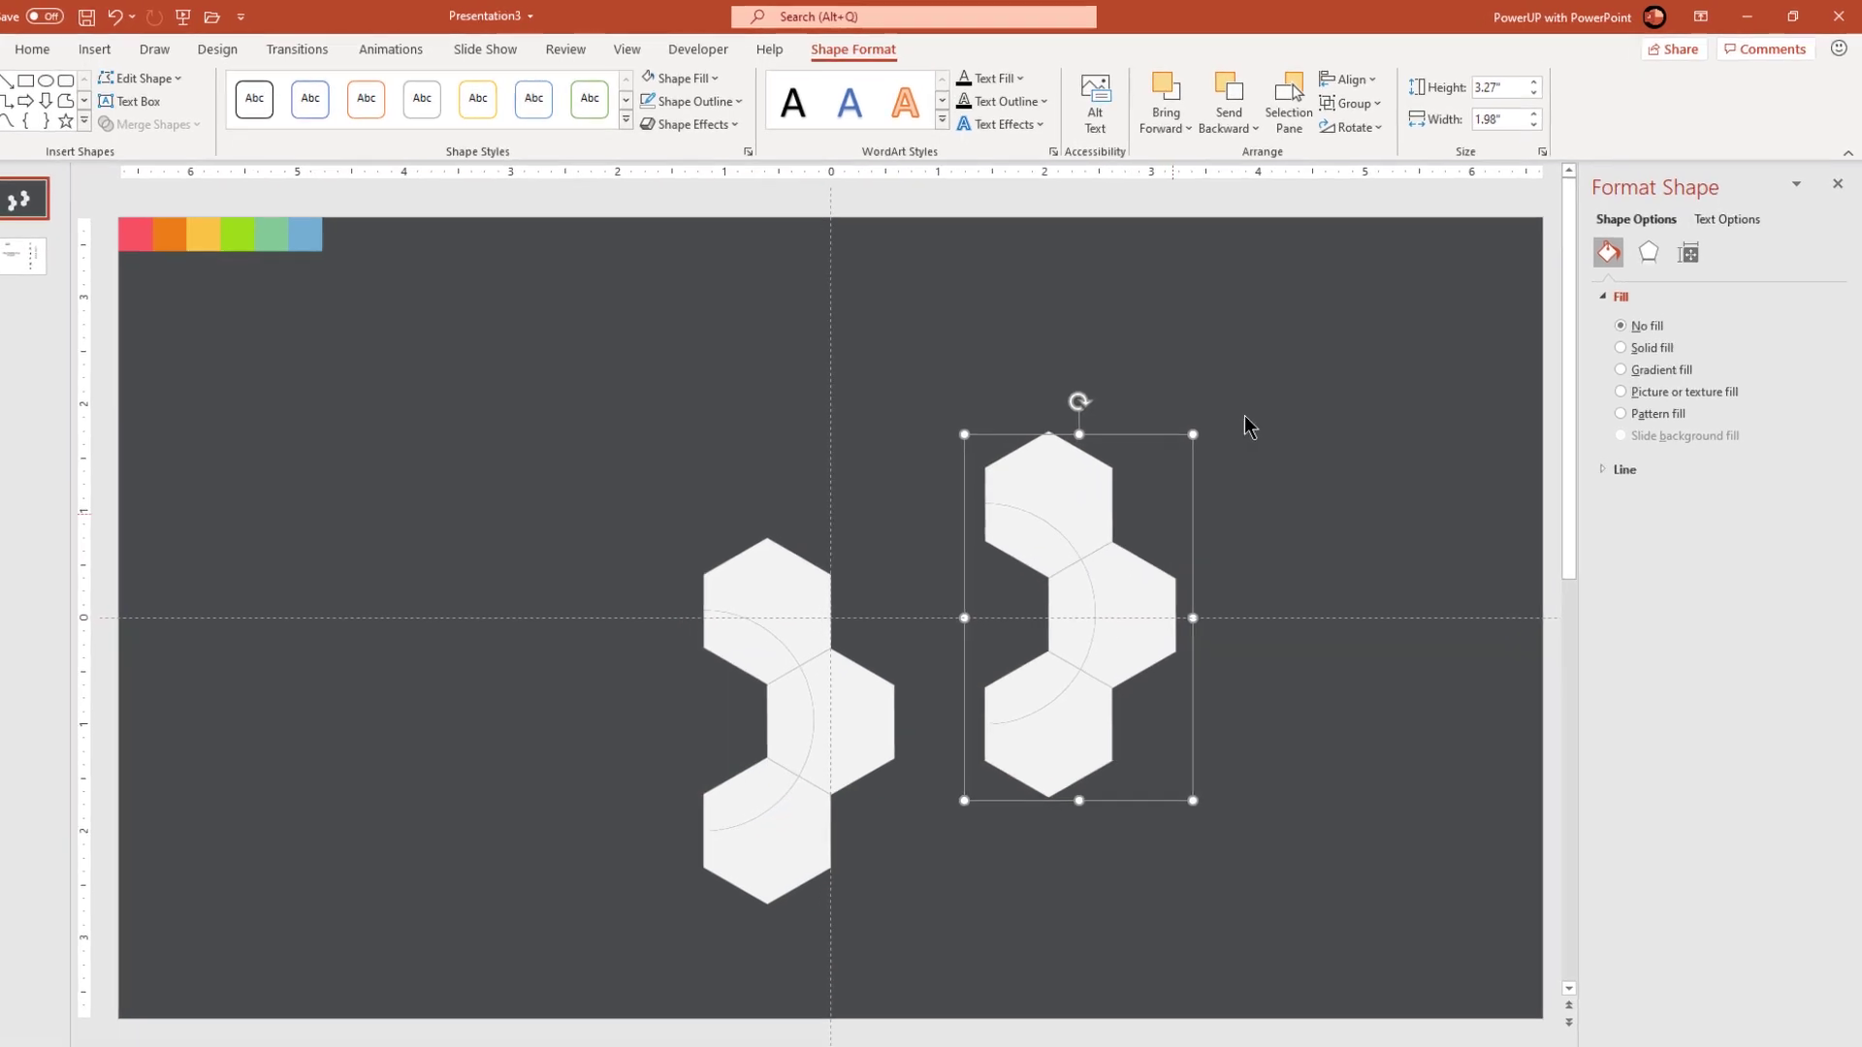
click(1363, 123)
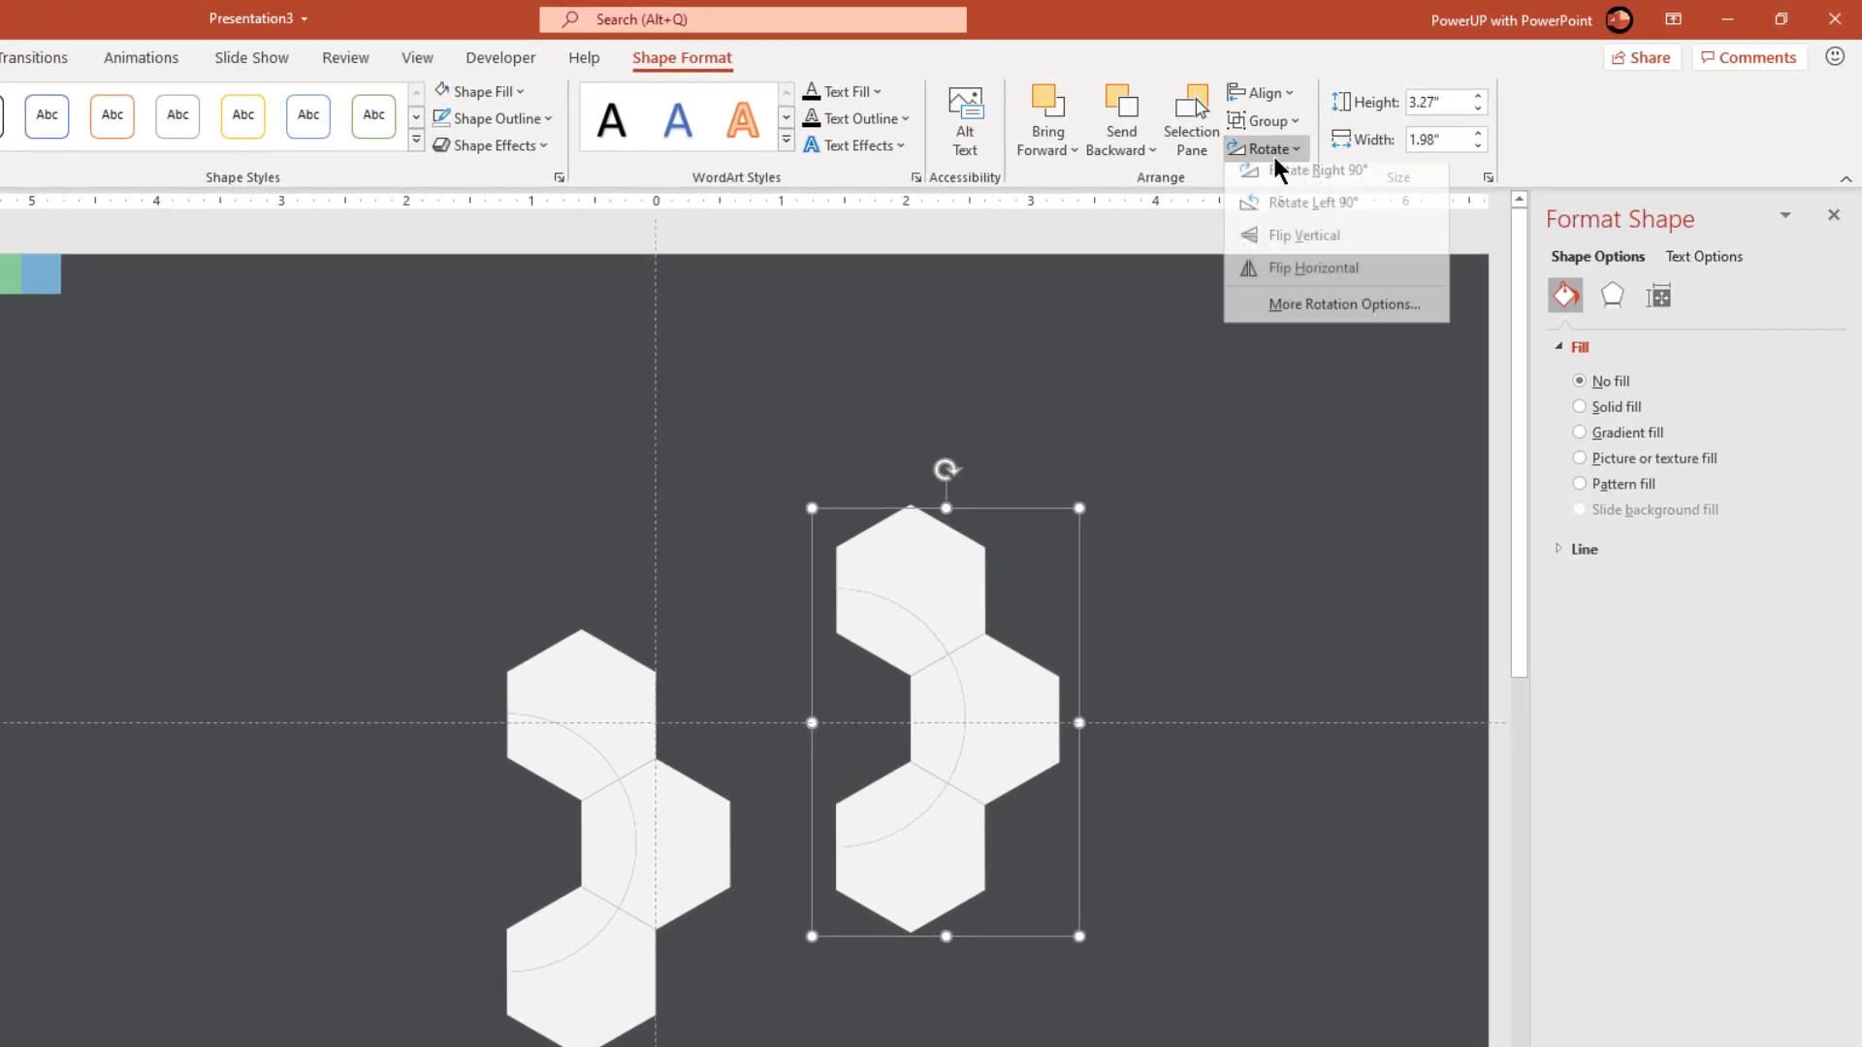
click(1282, 277)
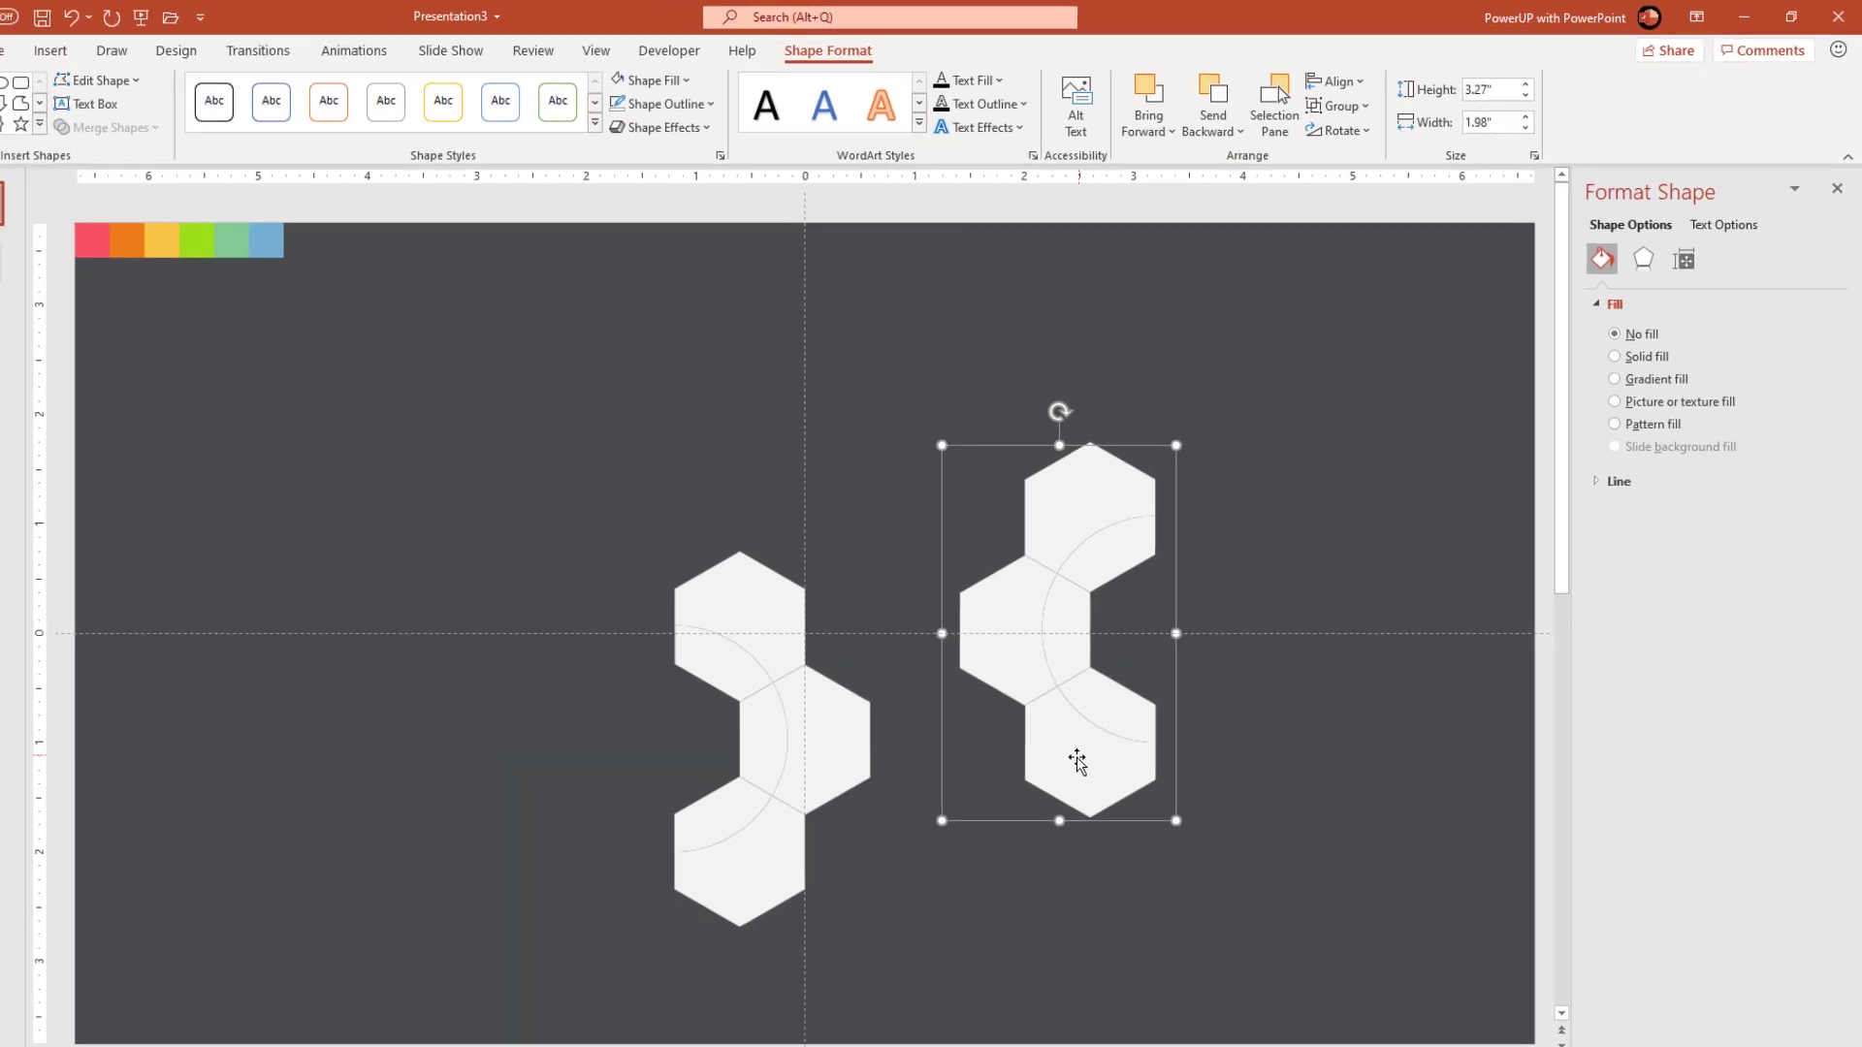
drag(969, 868, 719, 726)
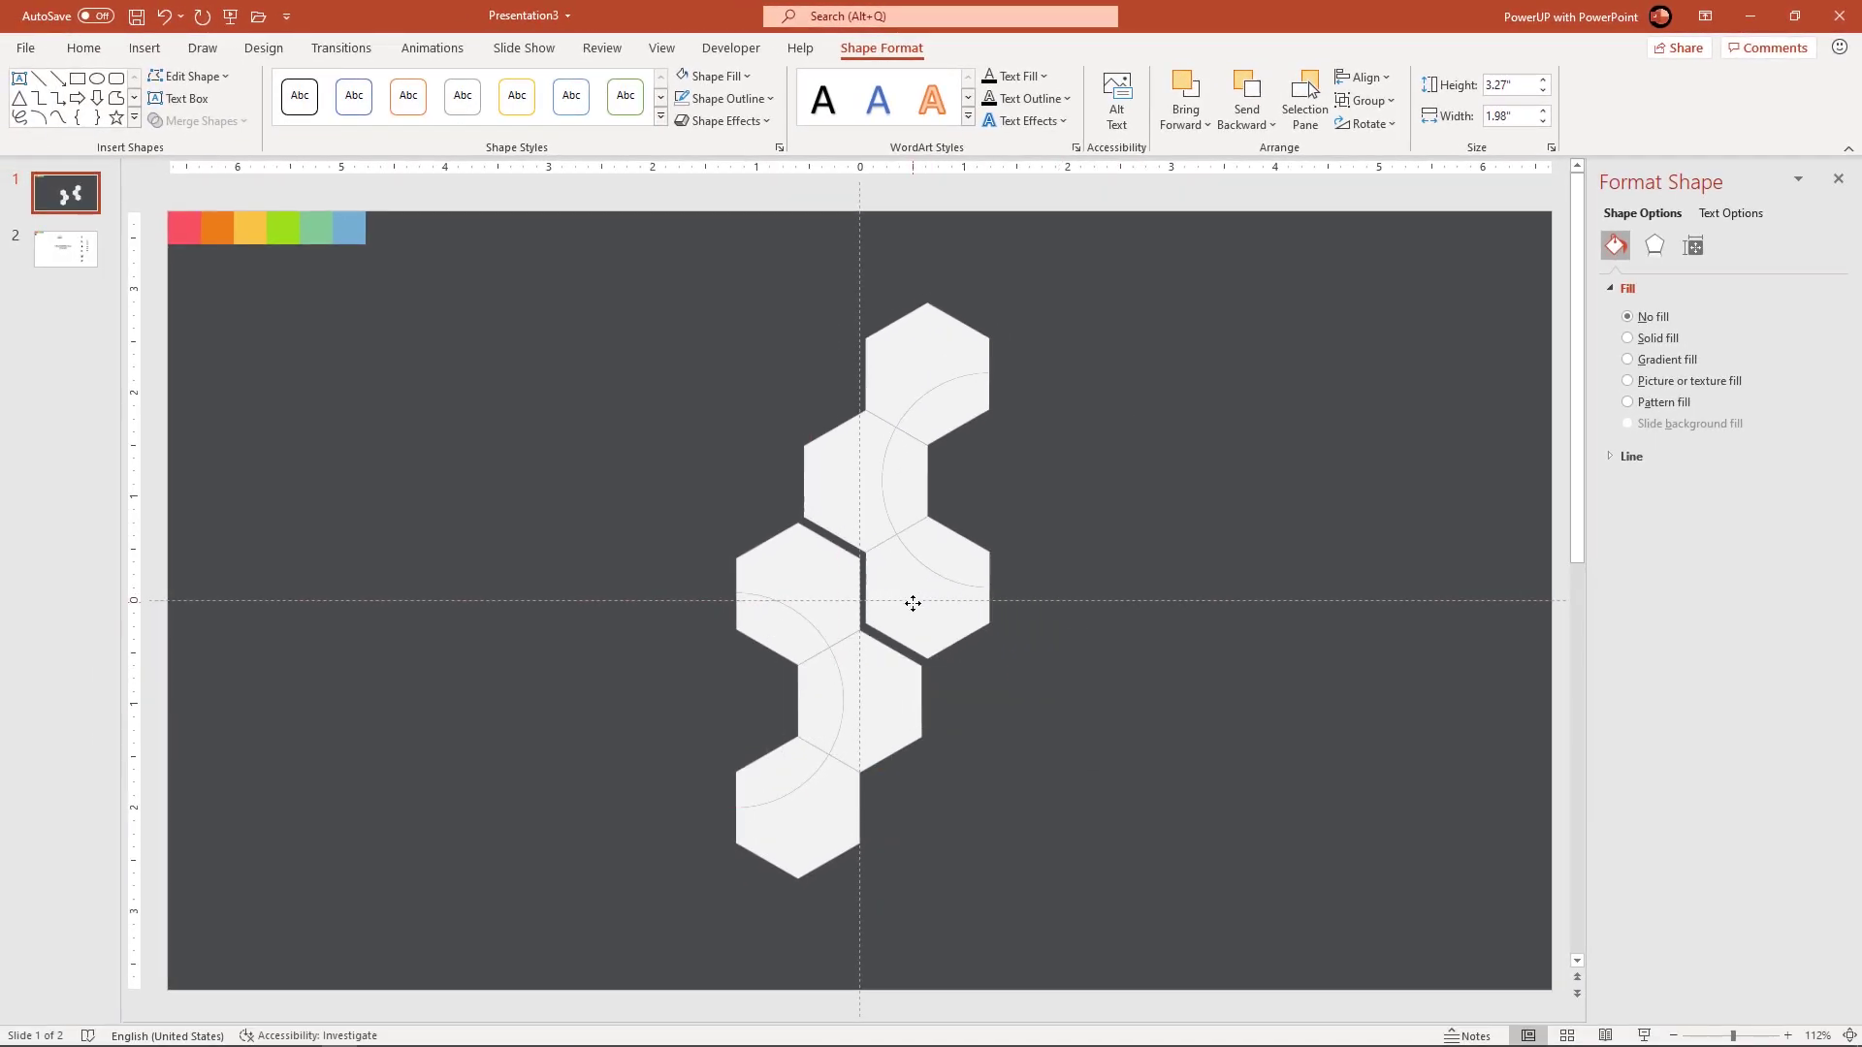
drag(912, 603, 906, 611)
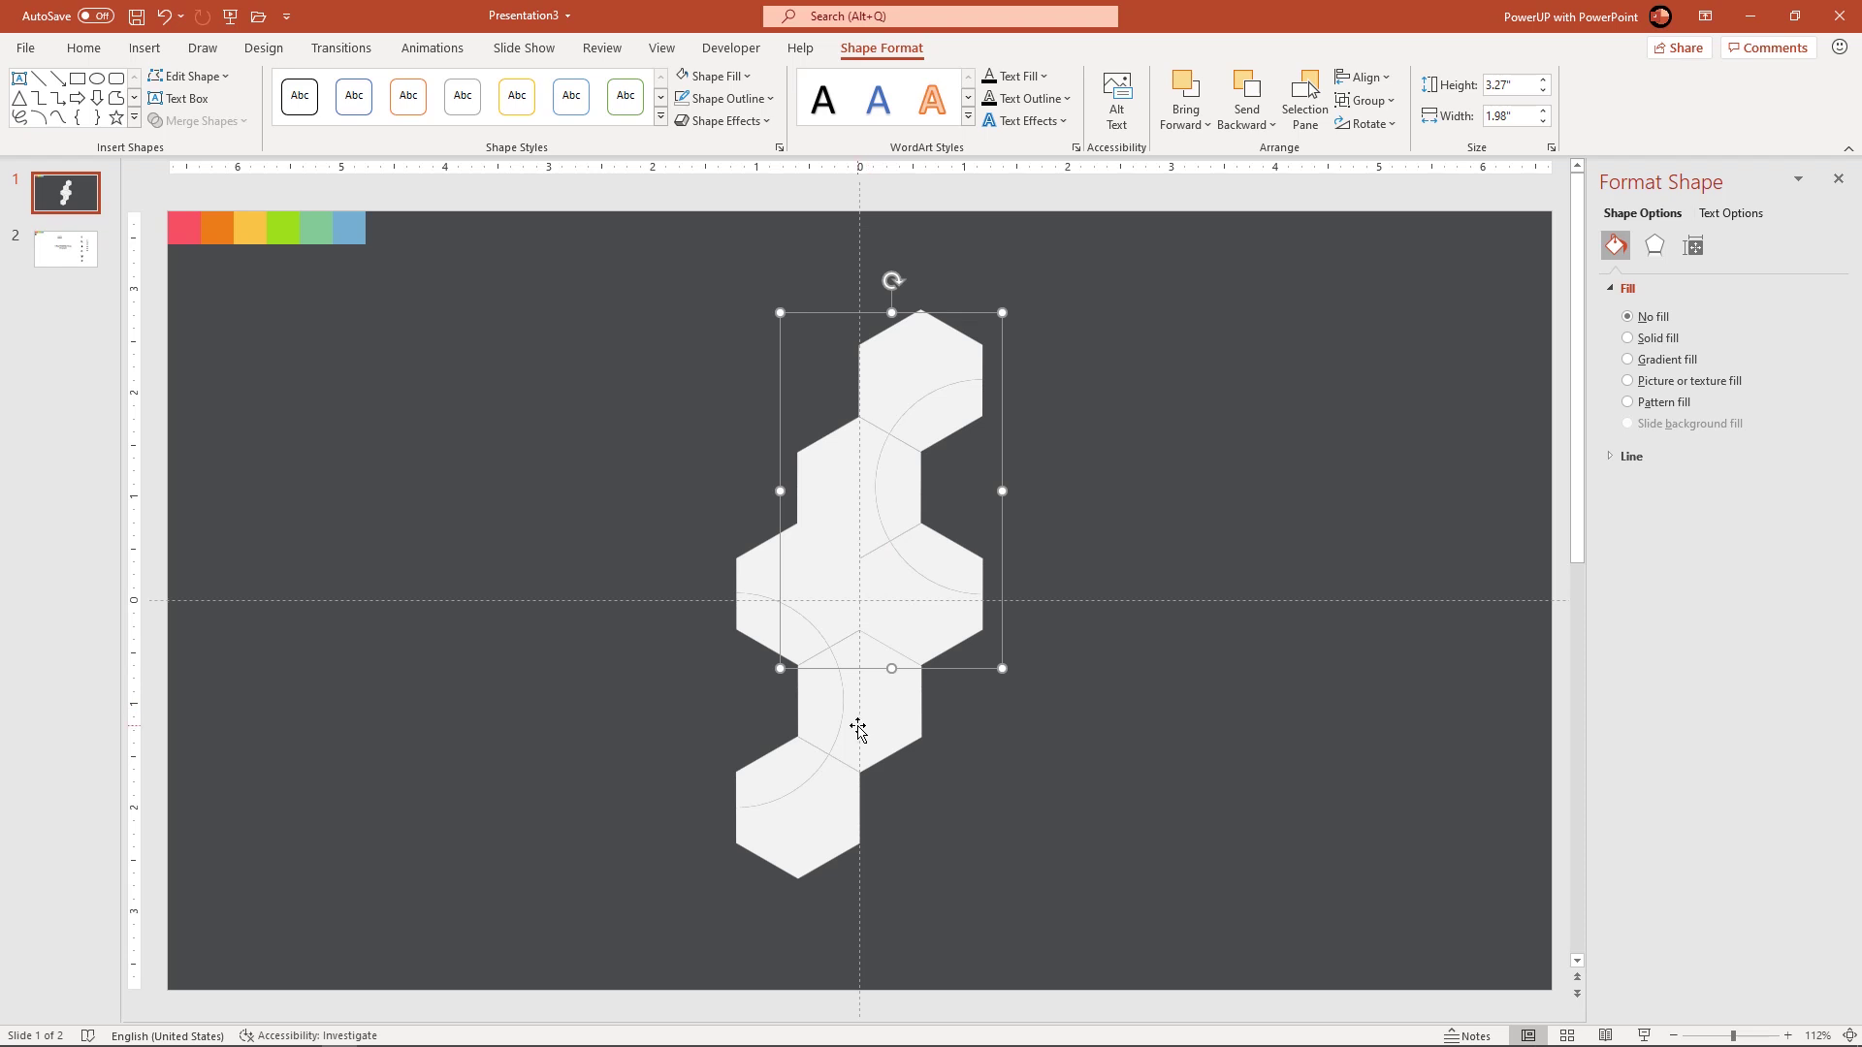
Ungroup both hexagon groups into separate pieces
shift+click(858, 725)
right_click(858, 725)
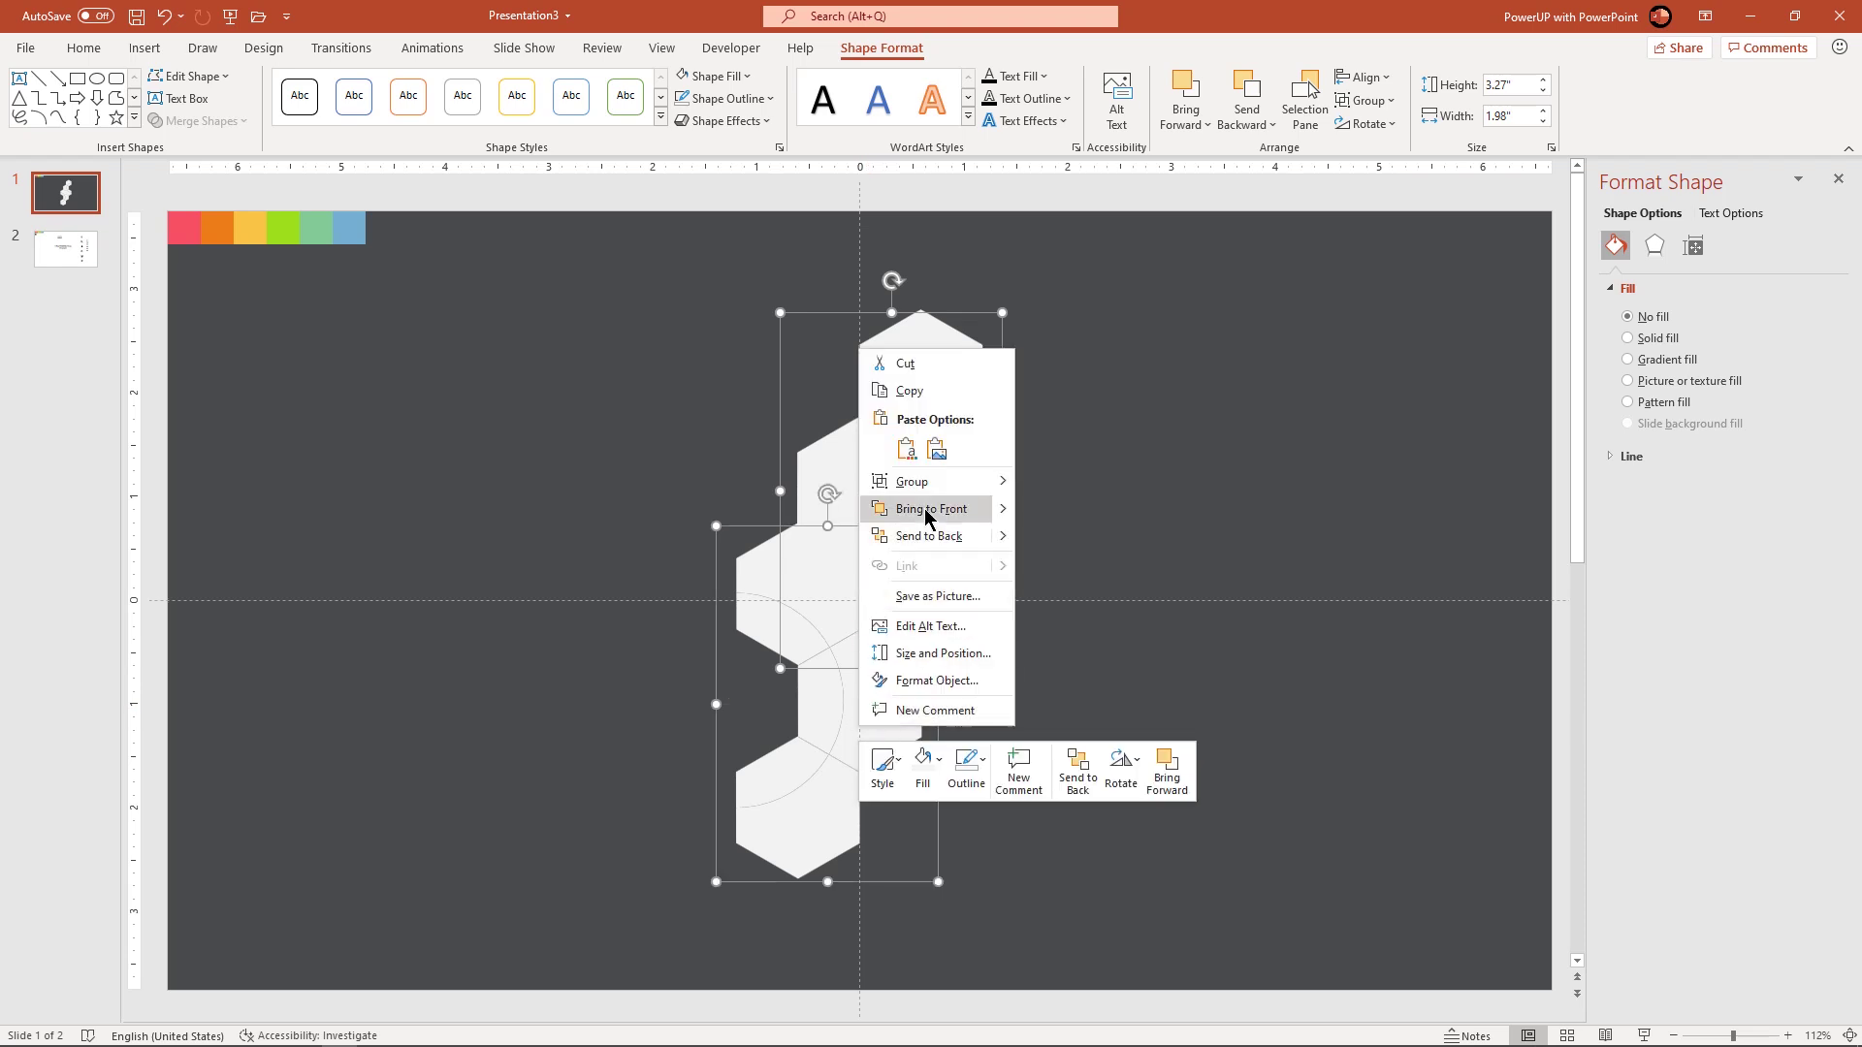
mouse_move(960, 482)
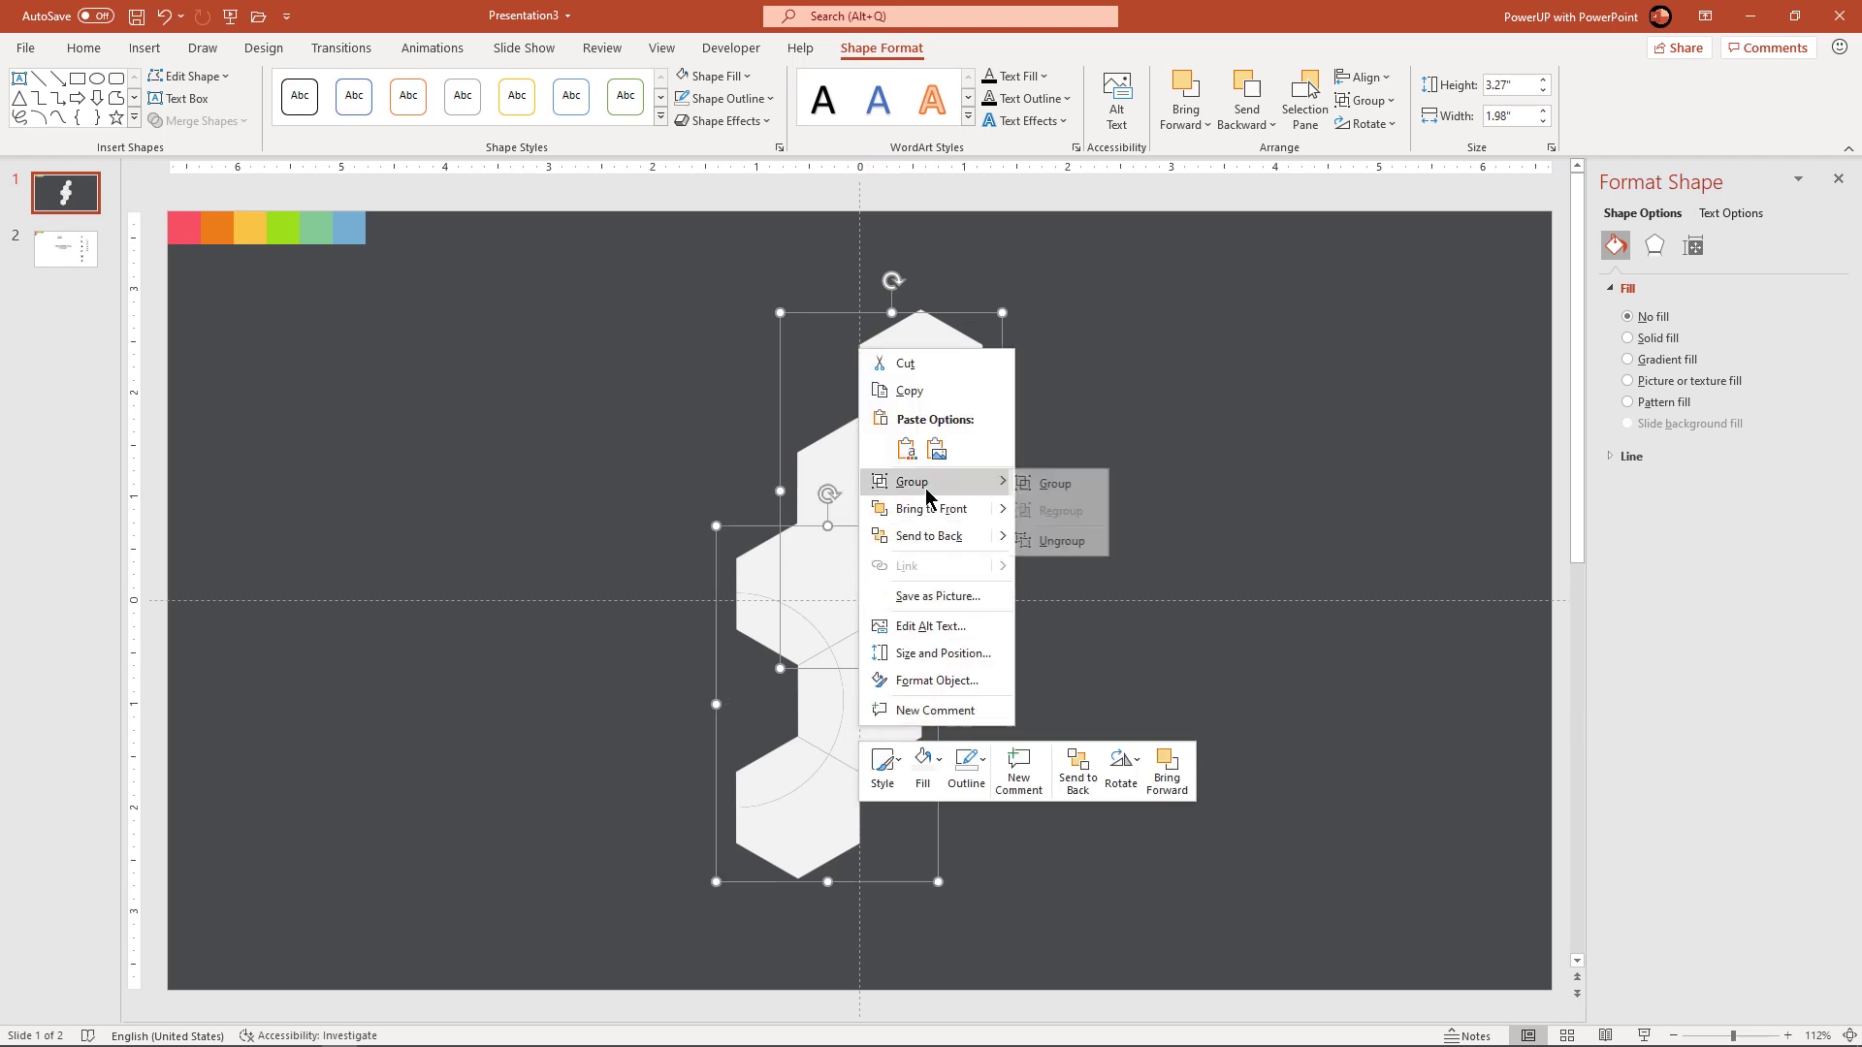
click(1086, 541)
click(1167, 742)
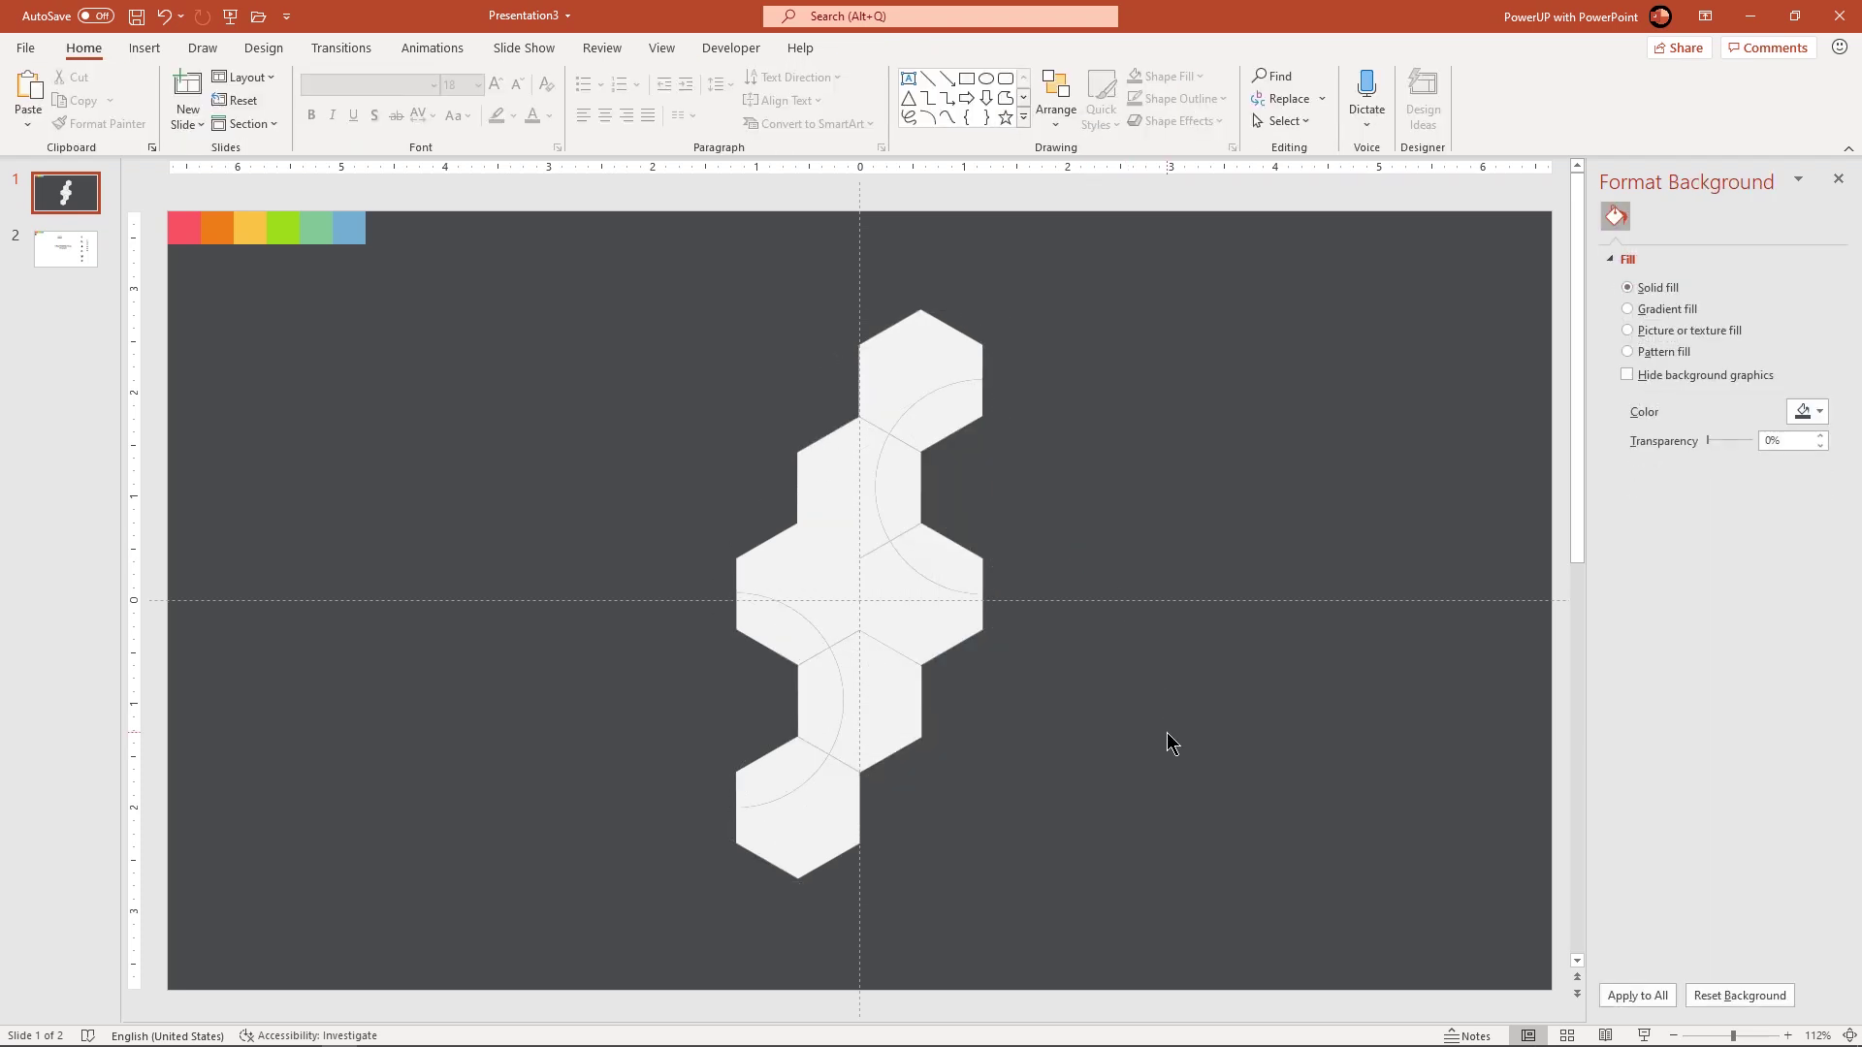
Fill the top three arc segments with the red, orange and yellow swatch colours
click(951, 419)
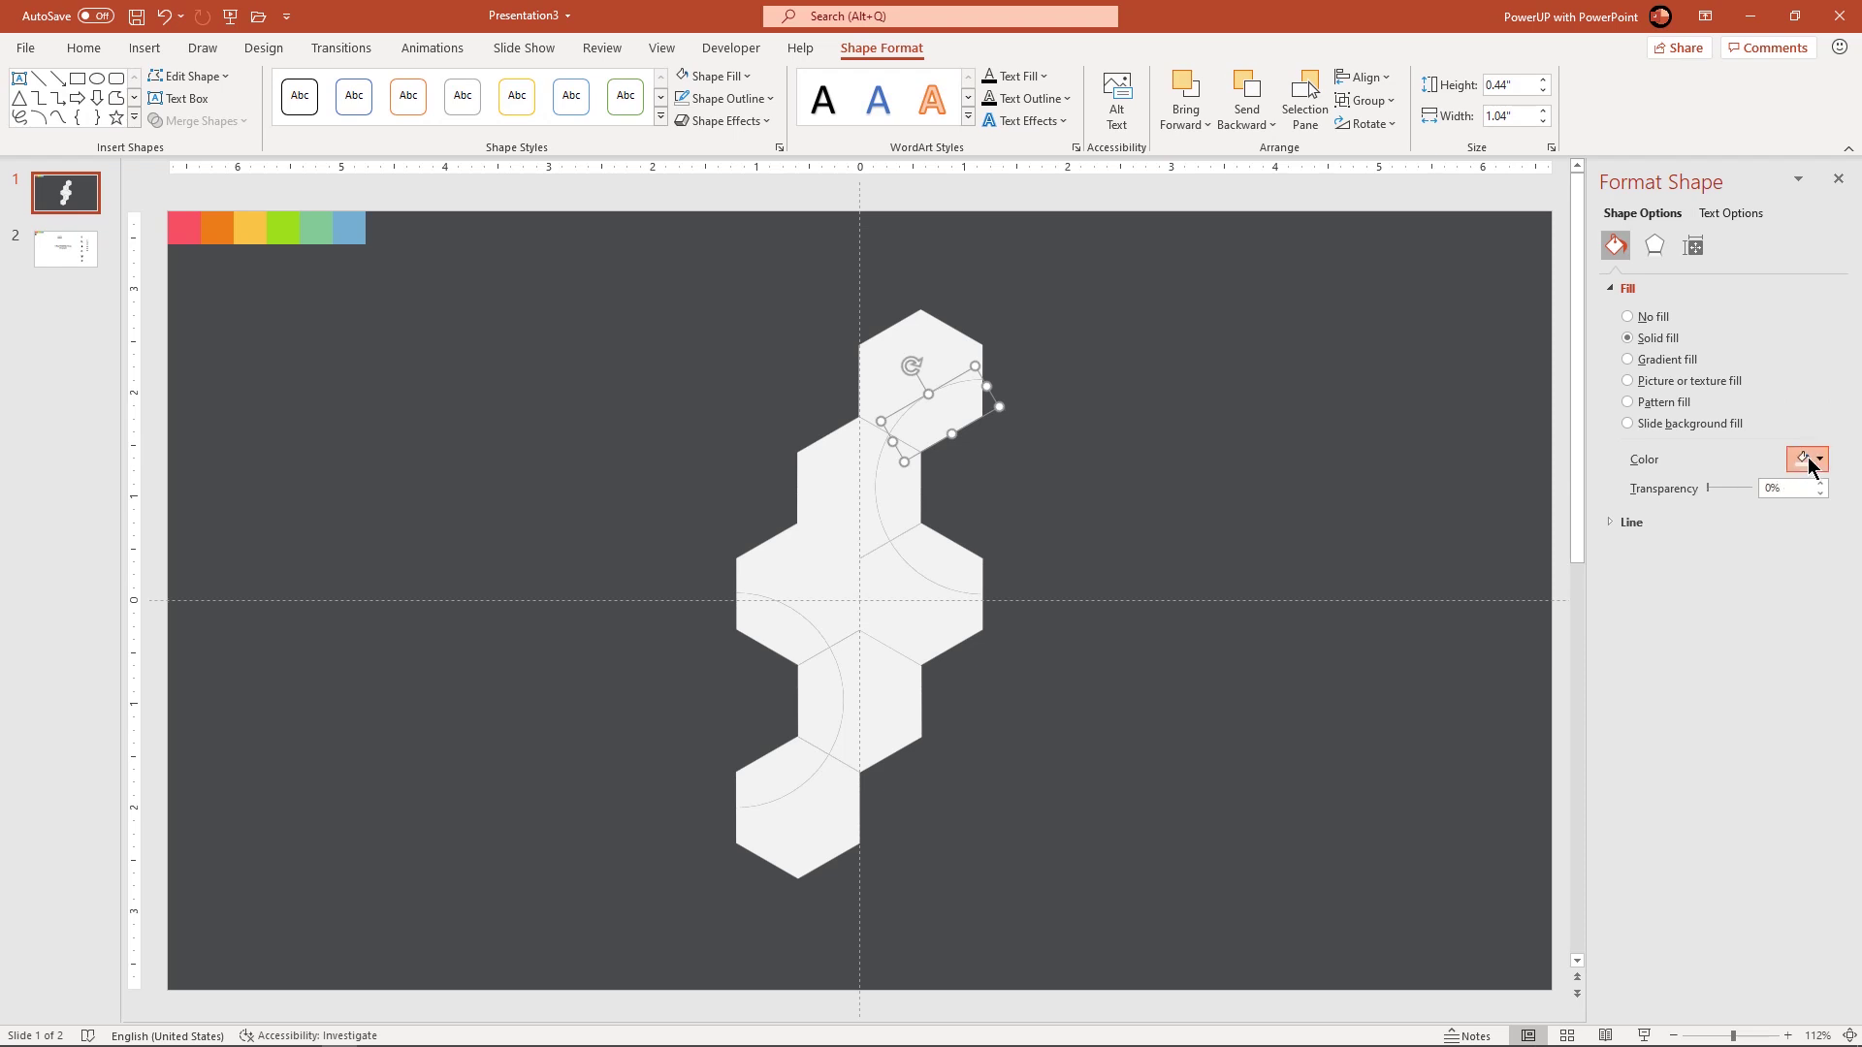
click(1808, 457)
click(1716, 746)
click(186, 227)
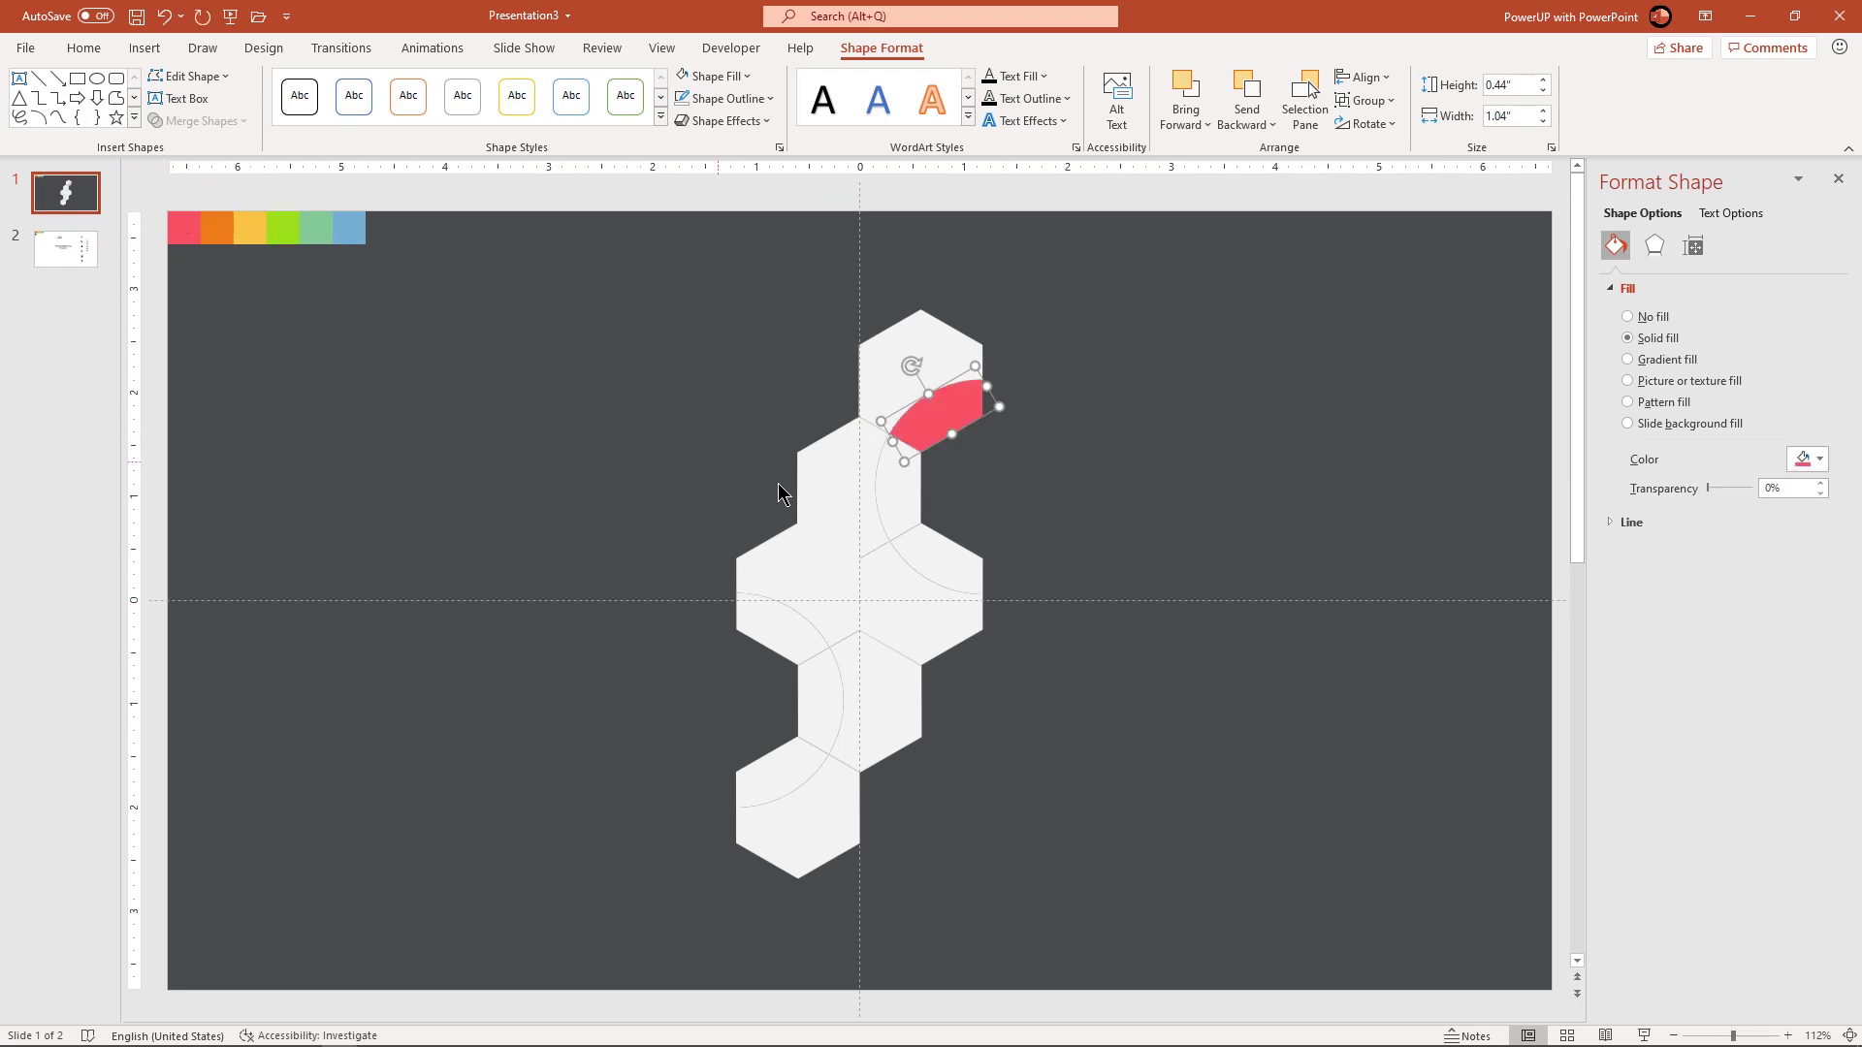
click(899, 493)
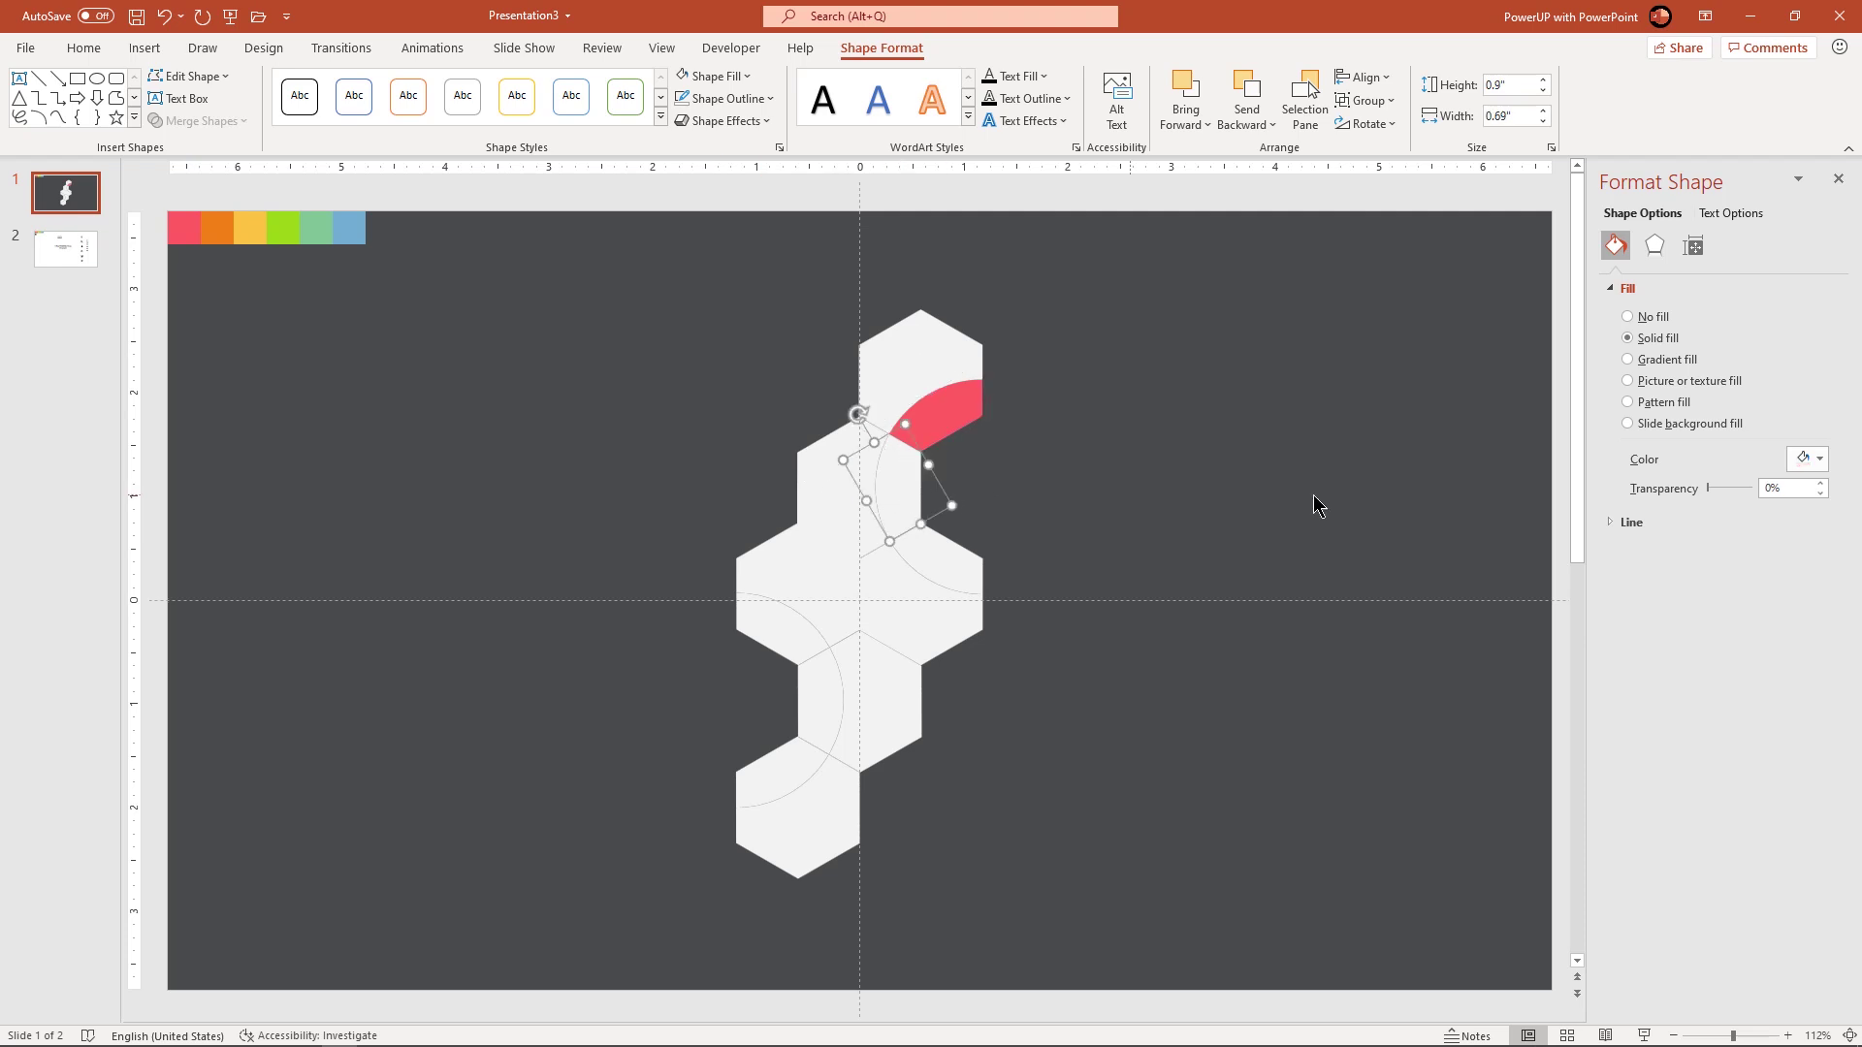
click(1807, 458)
click(1720, 747)
click(222, 225)
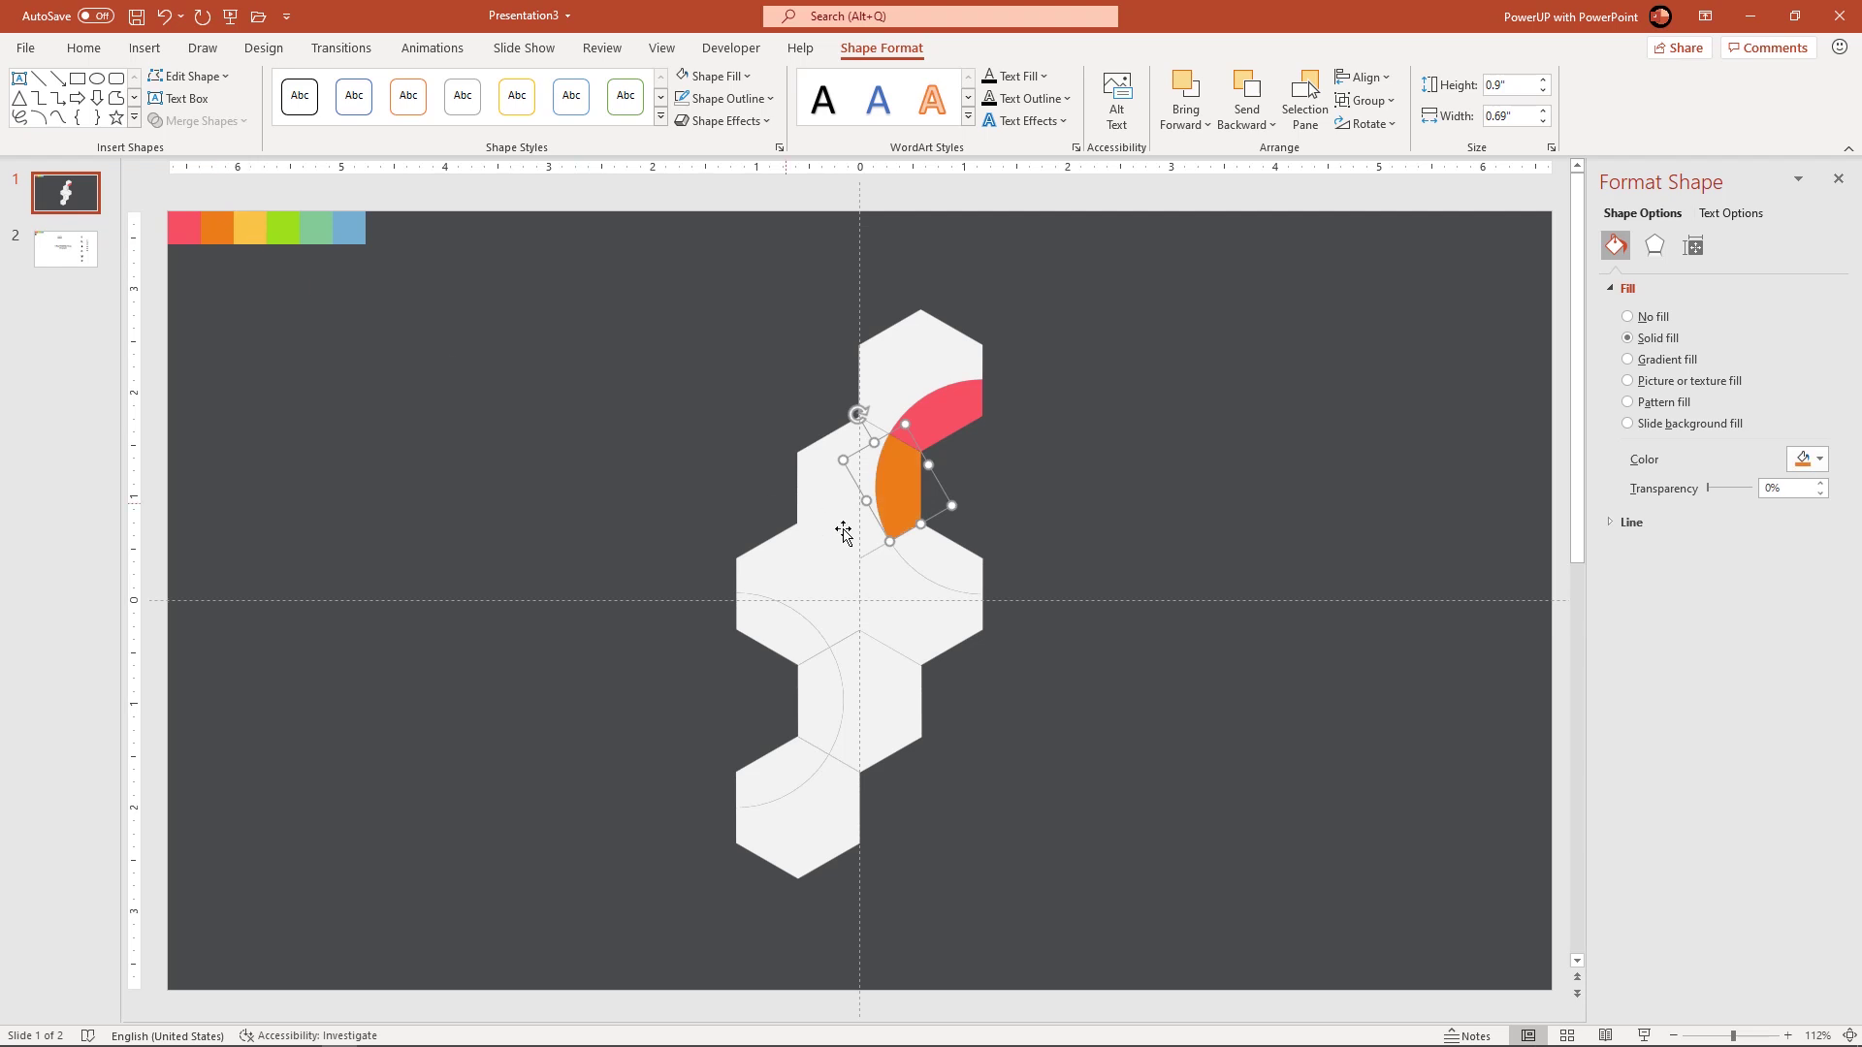
click(969, 566)
click(1807, 458)
click(1720, 748)
click(263, 226)
Fill the remaining three arcs with the green, light green and blue swatch colours
click(766, 630)
click(1805, 459)
click(1735, 742)
click(283, 226)
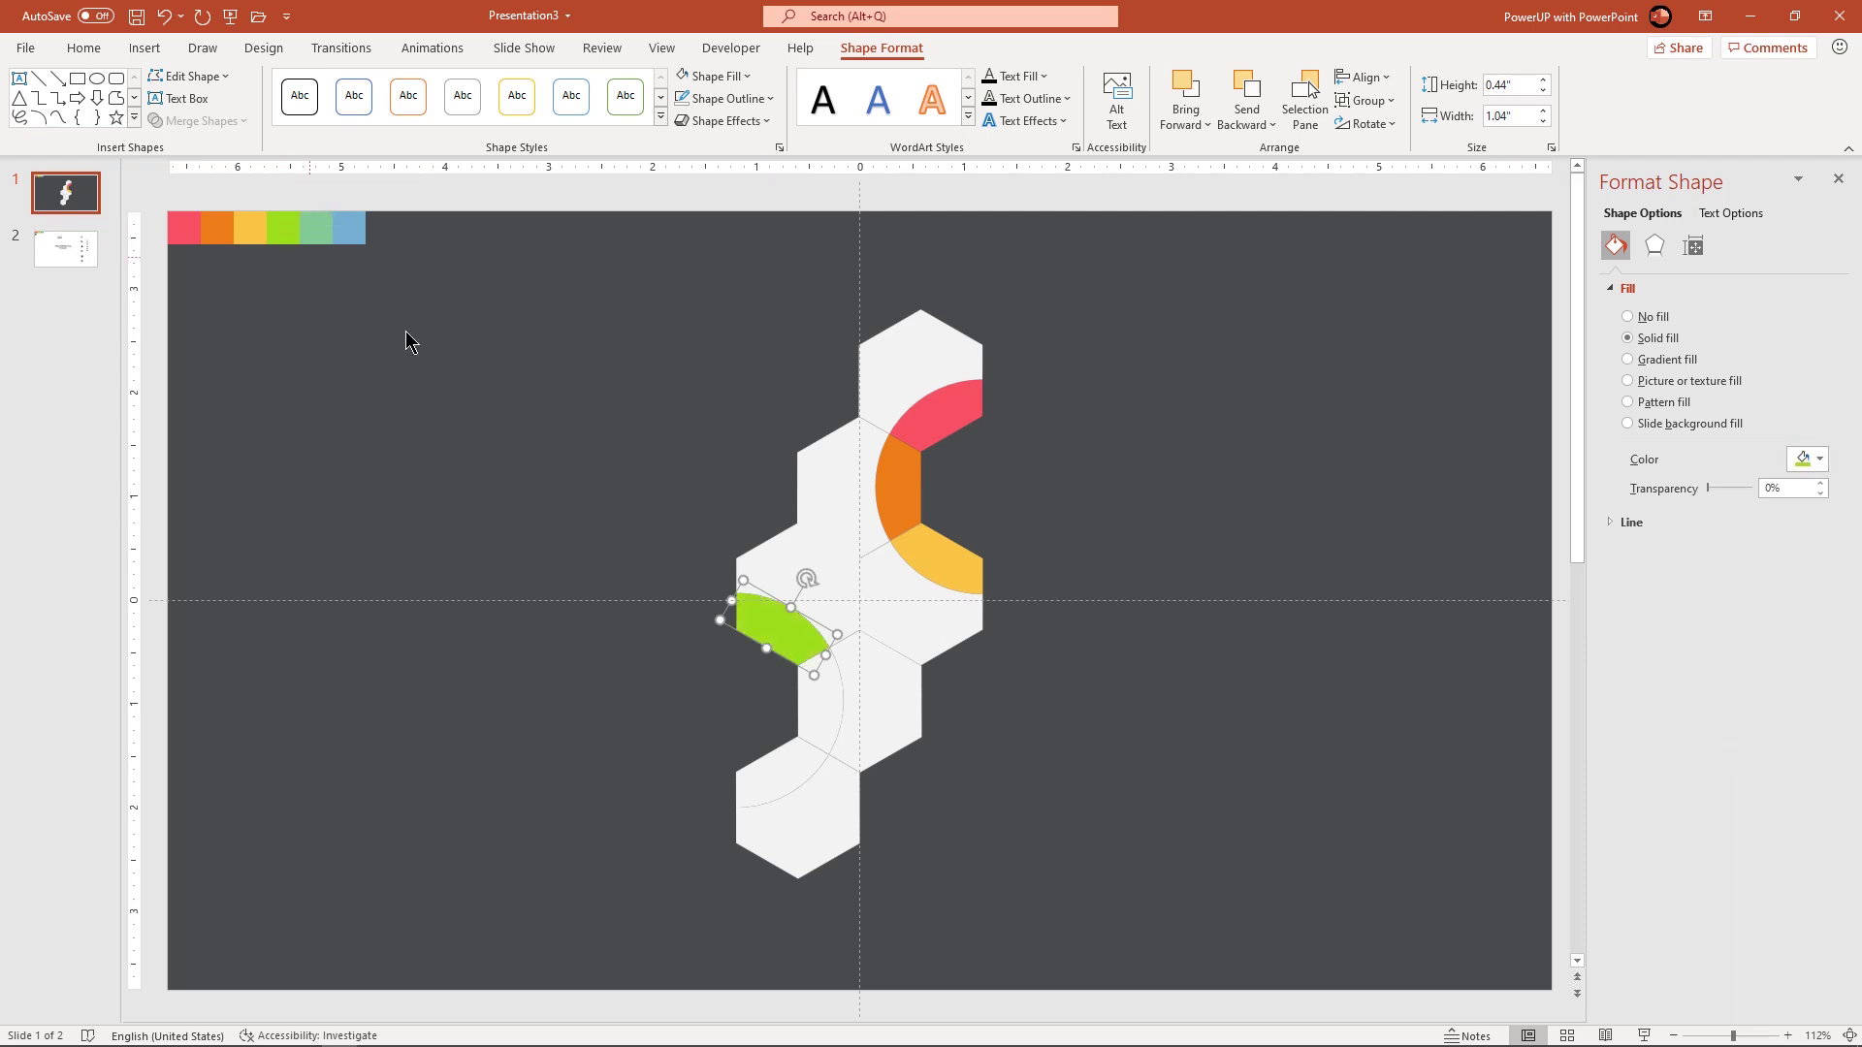
click(881, 690)
click(1807, 458)
click(1736, 748)
click(318, 226)
click(793, 768)
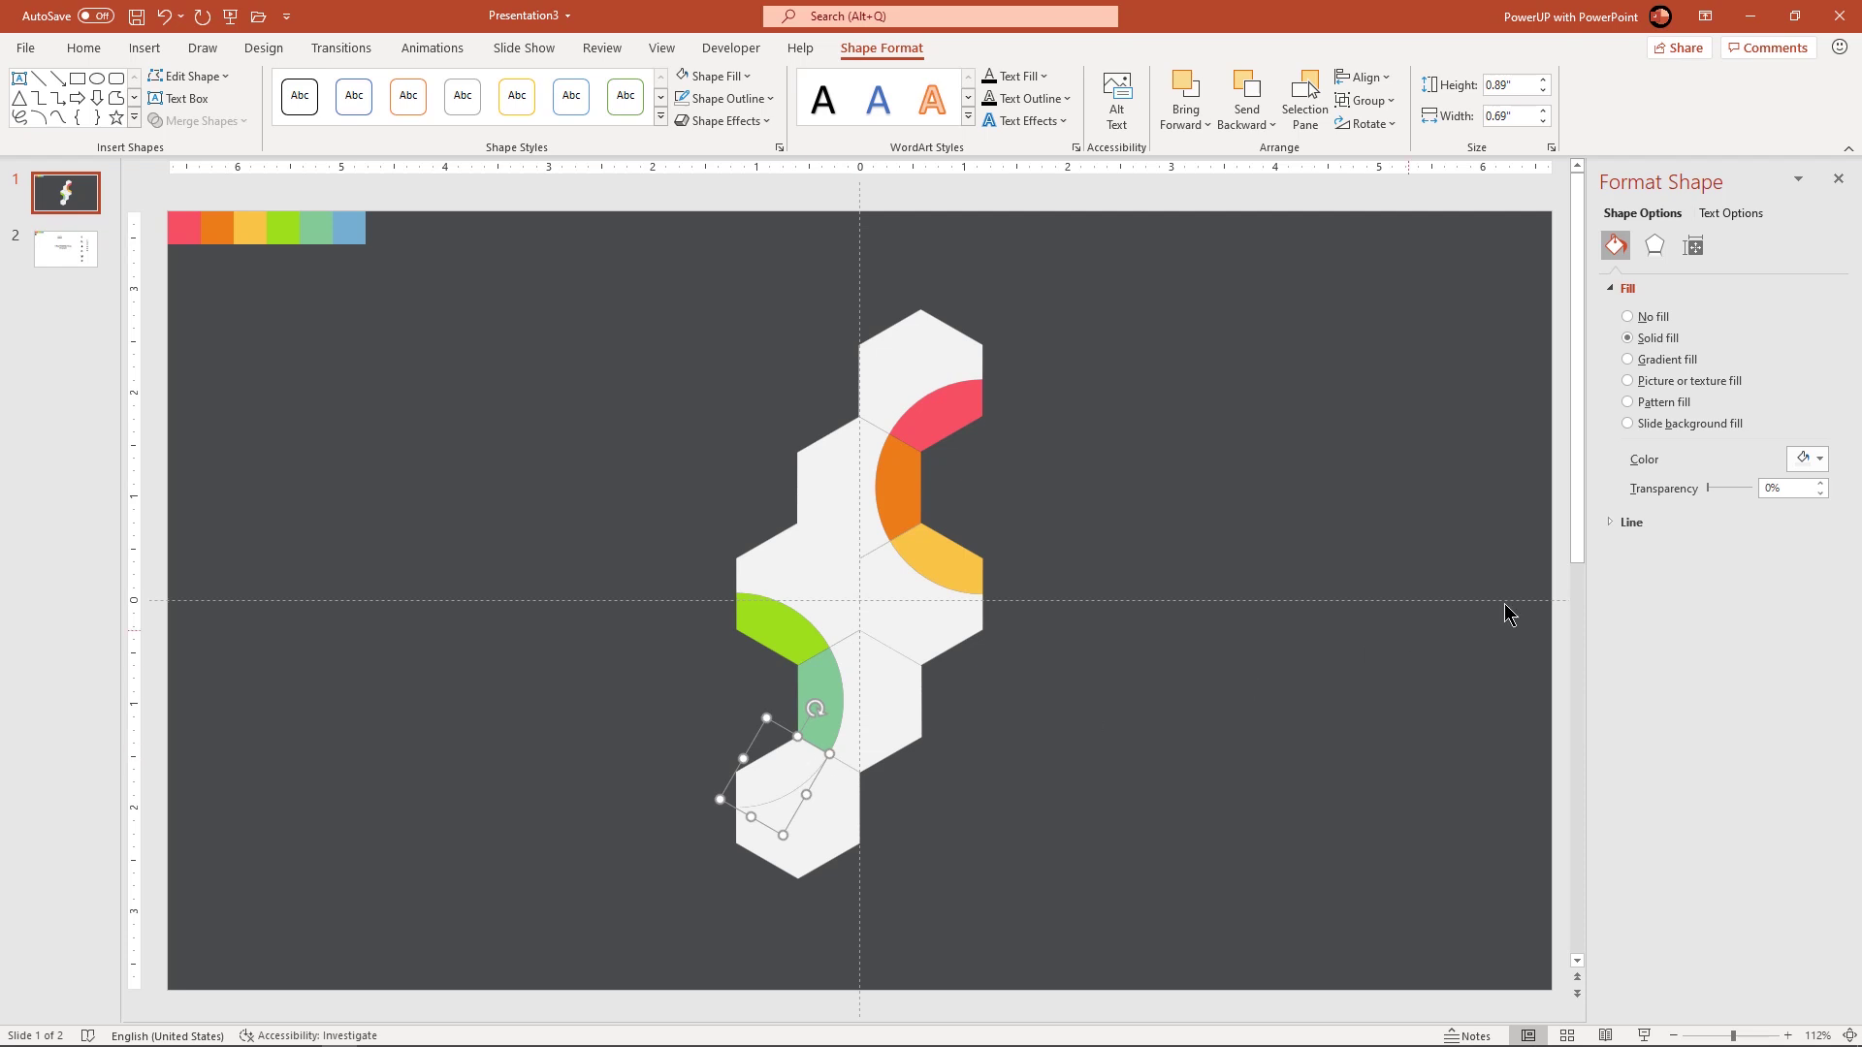
click(1808, 459)
click(1735, 749)
click(349, 227)
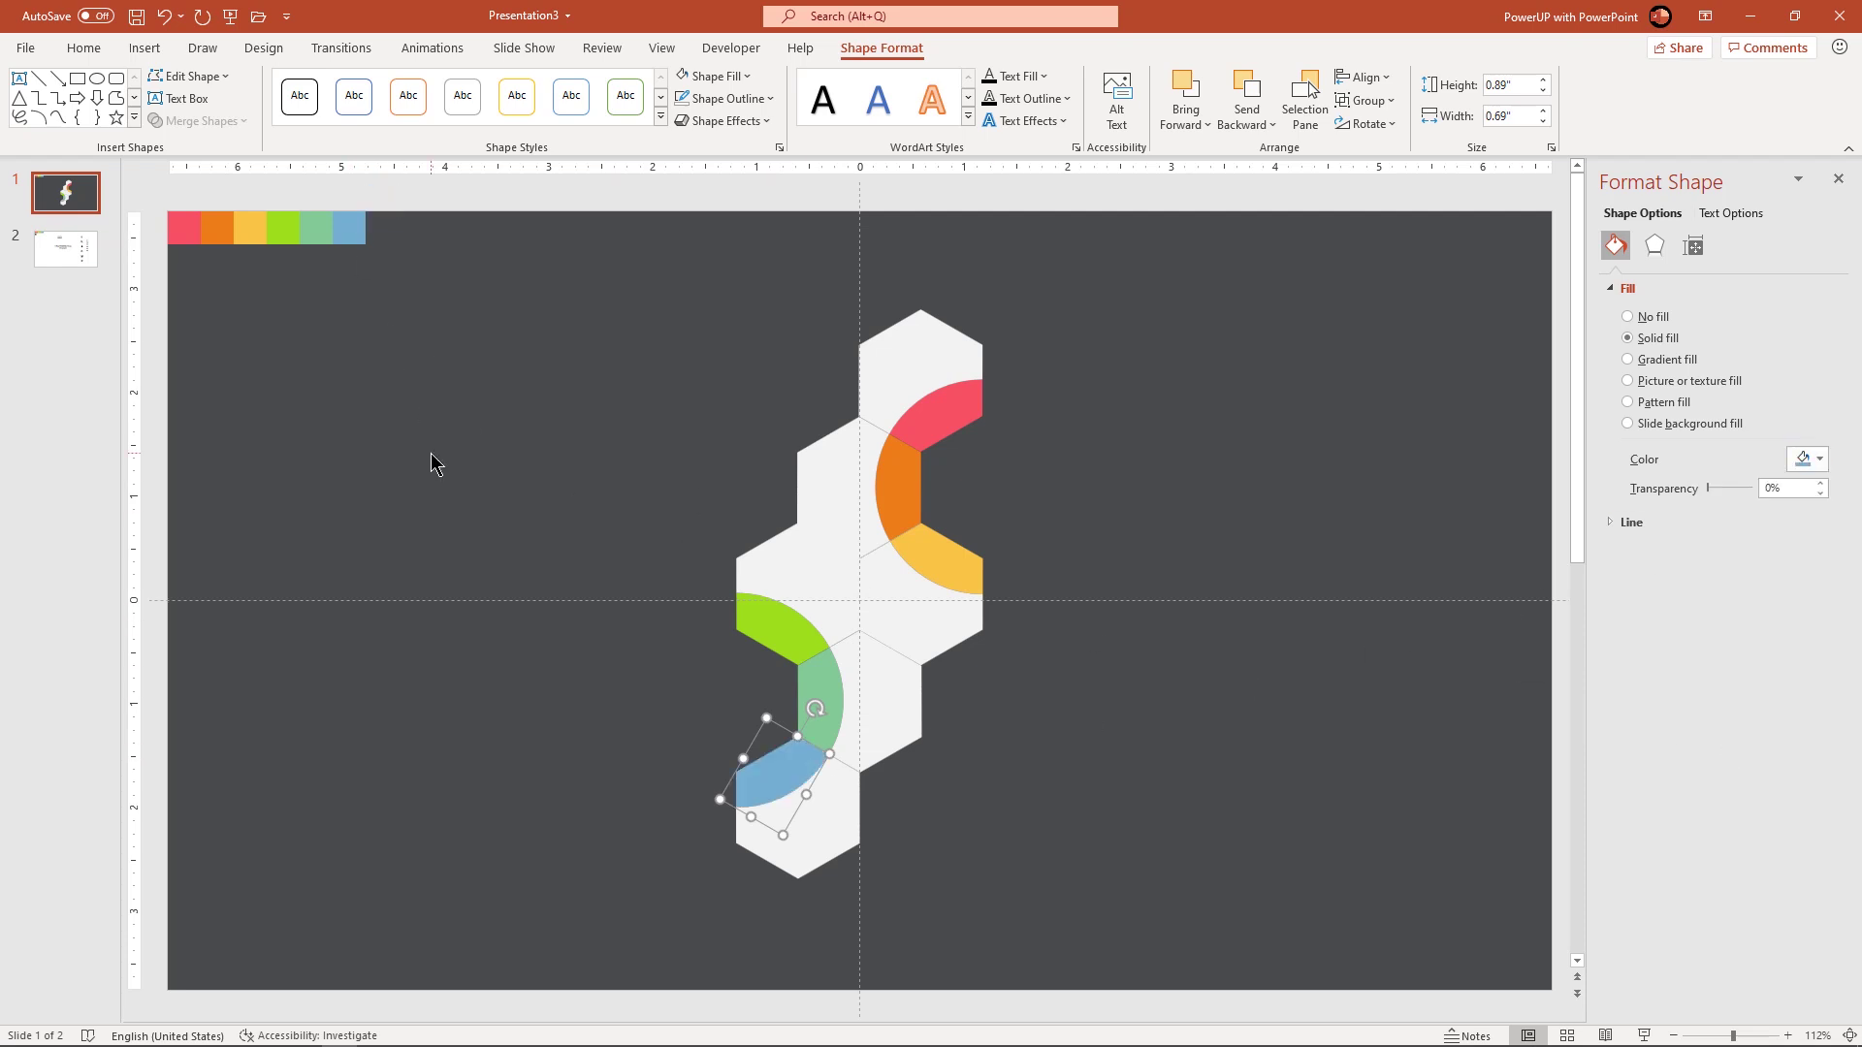
click(430, 452)
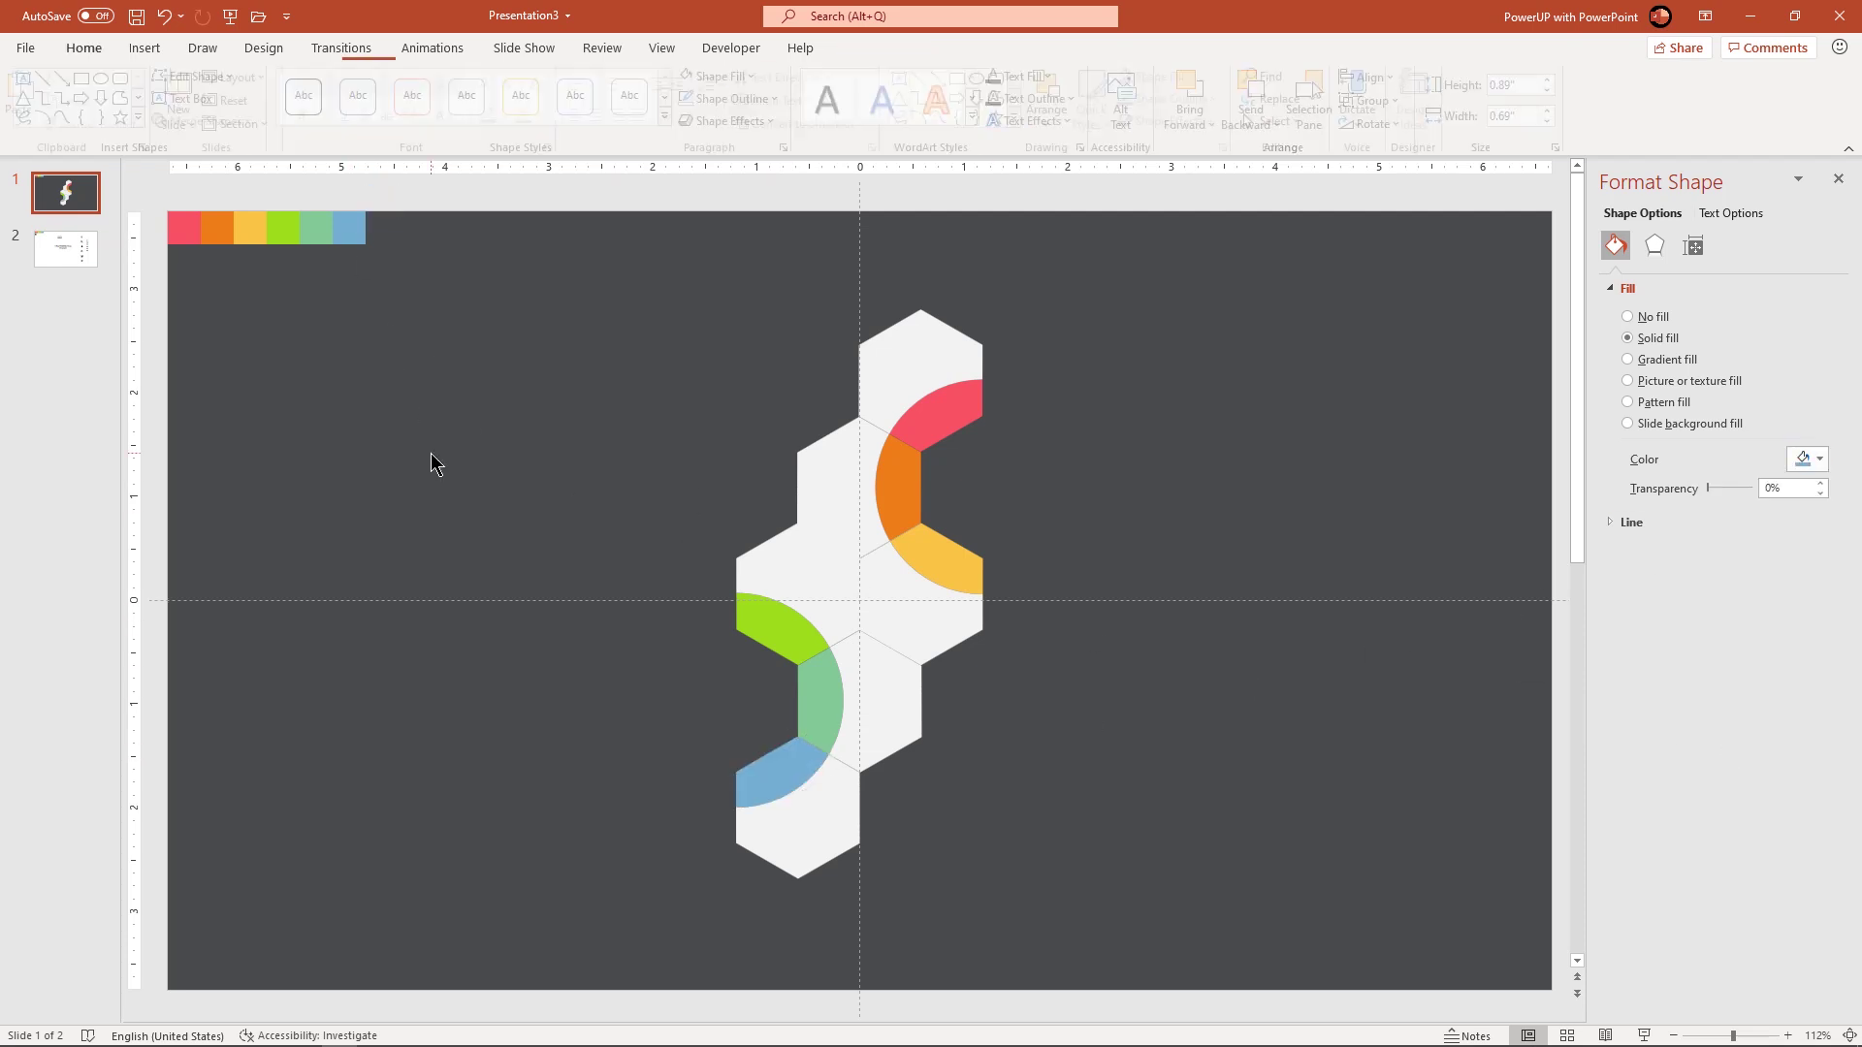
Select all six hexagons and apply a gradient fill
ctrl+click(914, 341)
ctrl+click(848, 493)
ctrl+click(846, 616)
ctrl+click(928, 625)
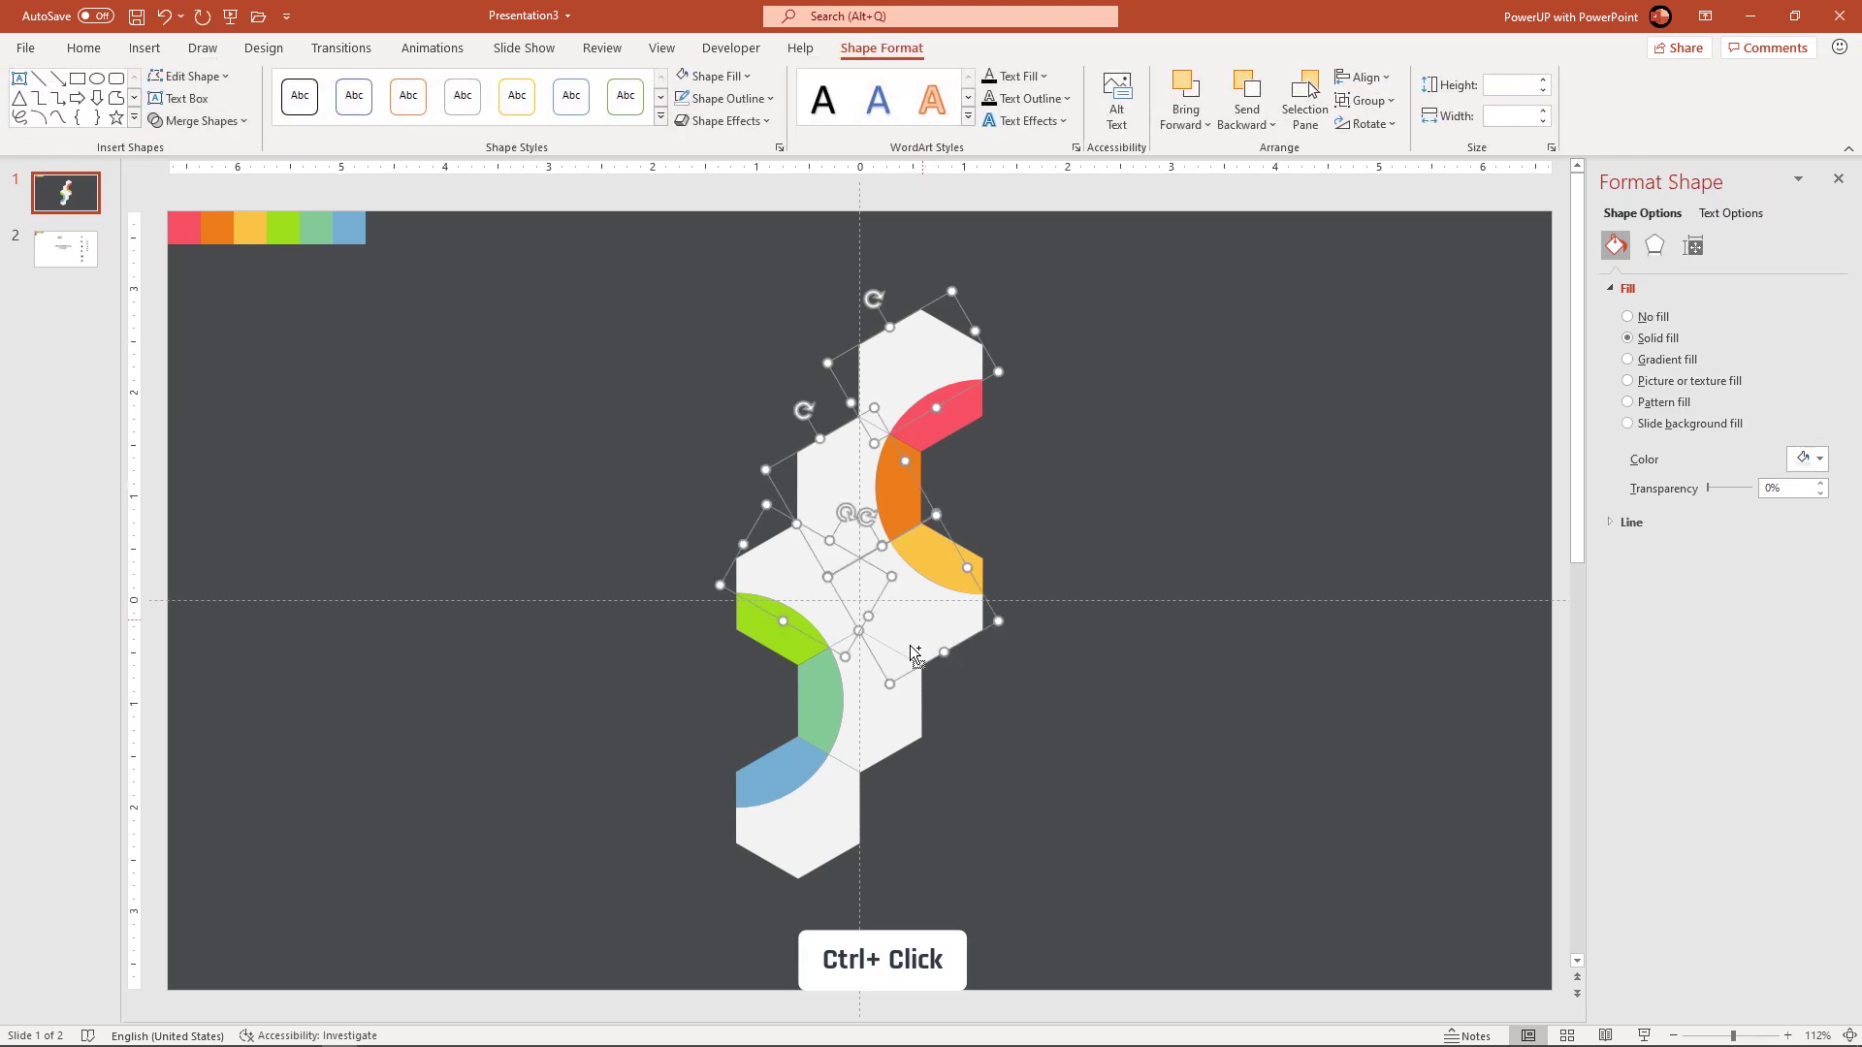
ctrl+click(892, 720)
ctrl+click(822, 836)
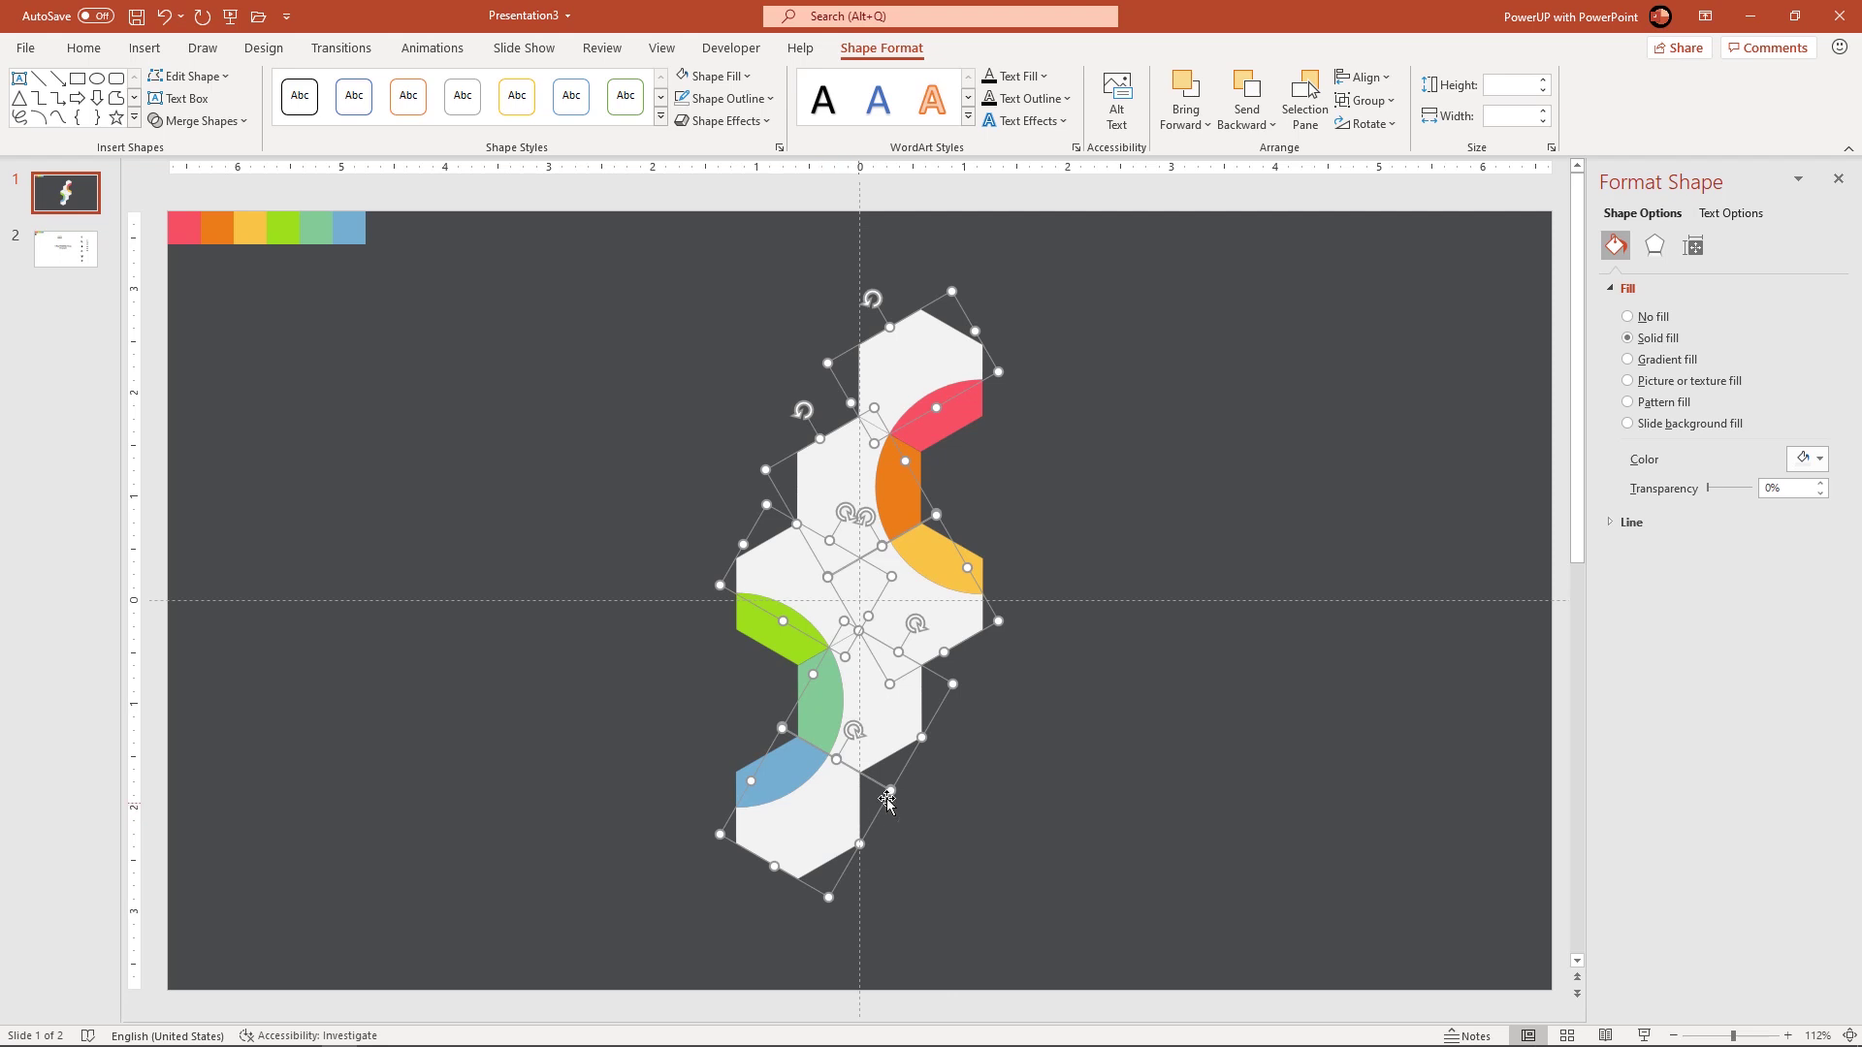
click(1648, 360)
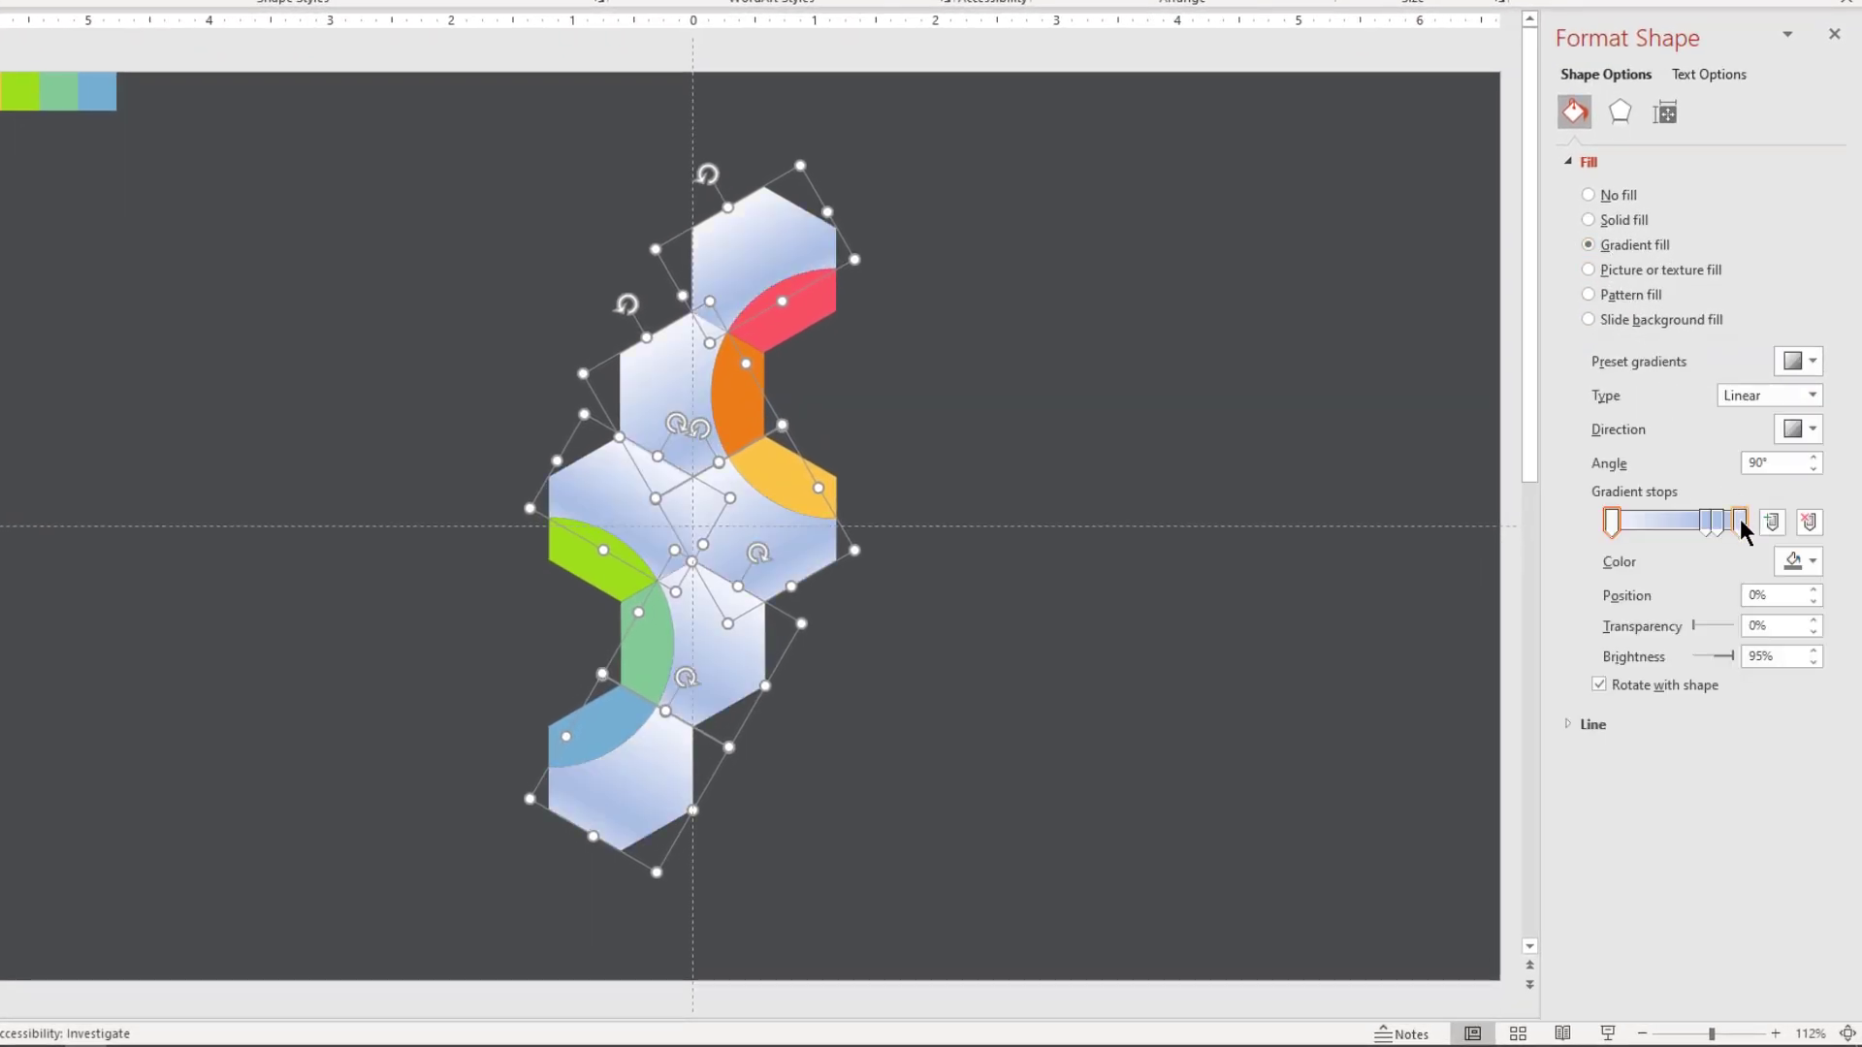
Reduce the gradient to two stops: white at the start, light grey at 100%
click(1738, 522)
click(1801, 526)
click(1801, 525)
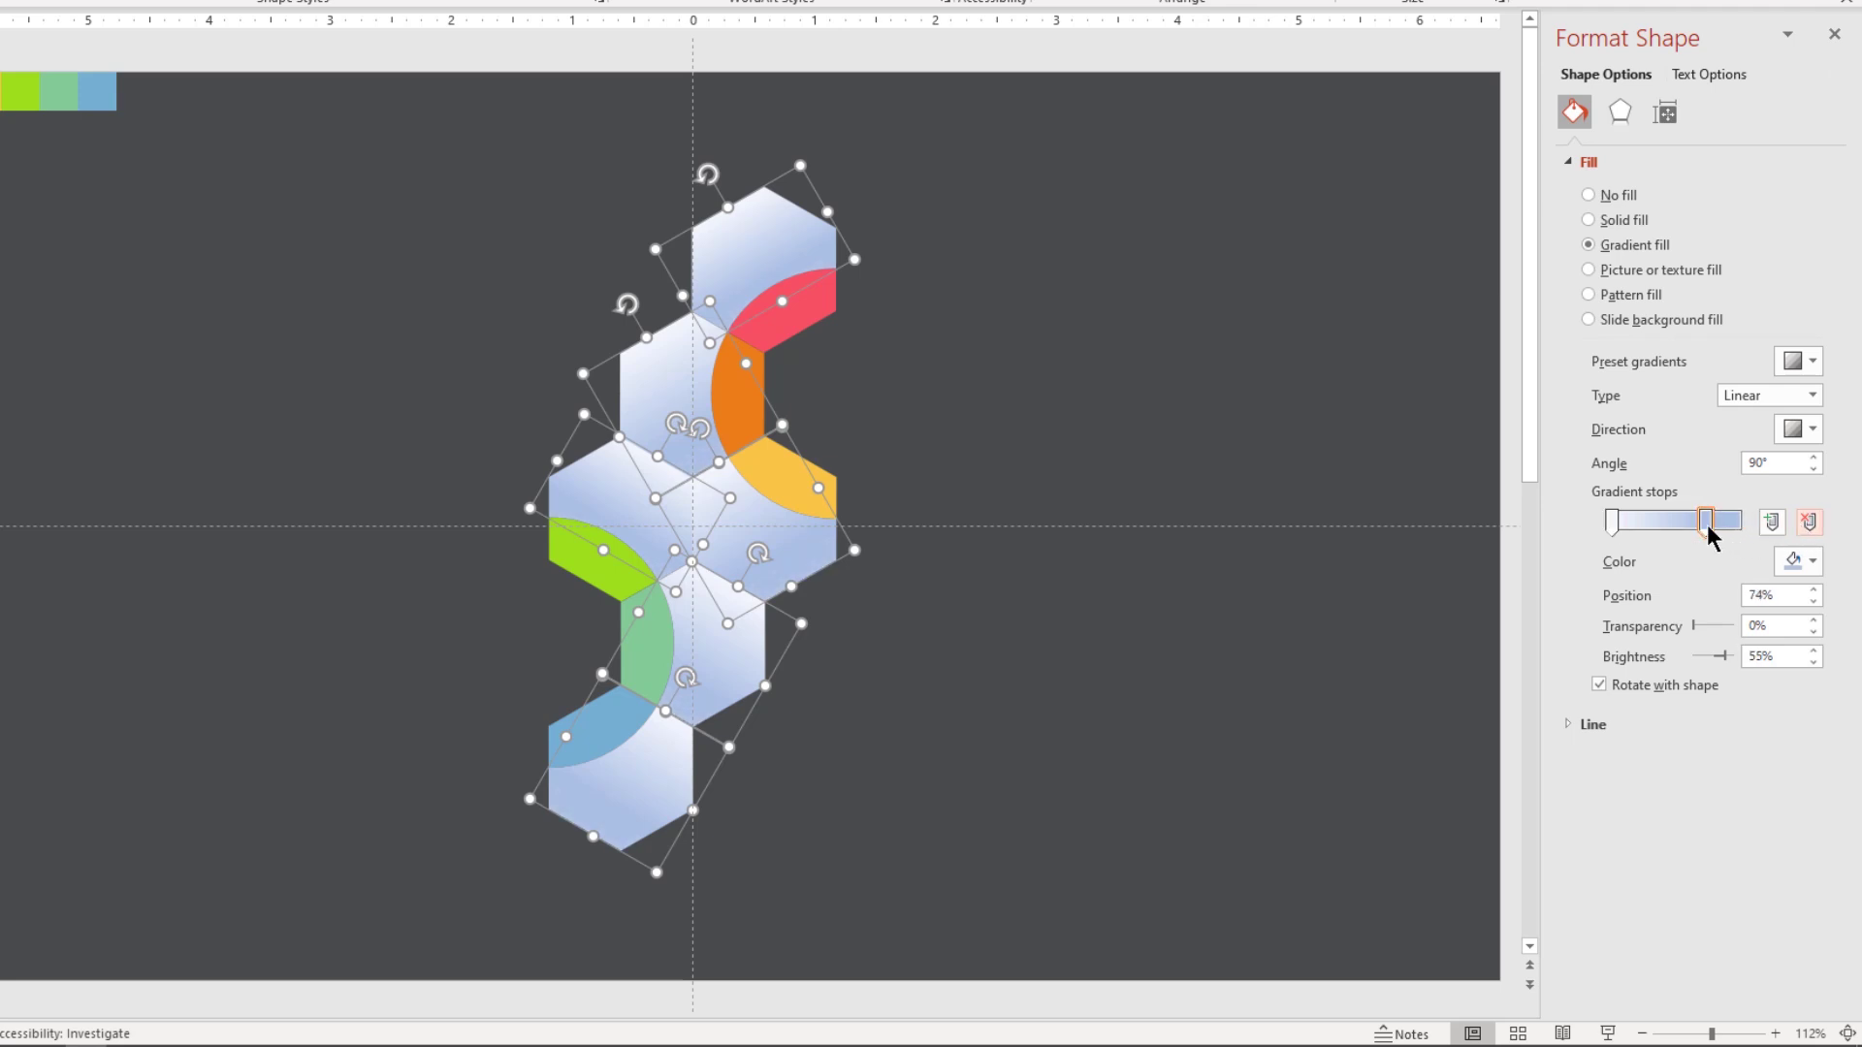
drag(1708, 529, 1745, 529)
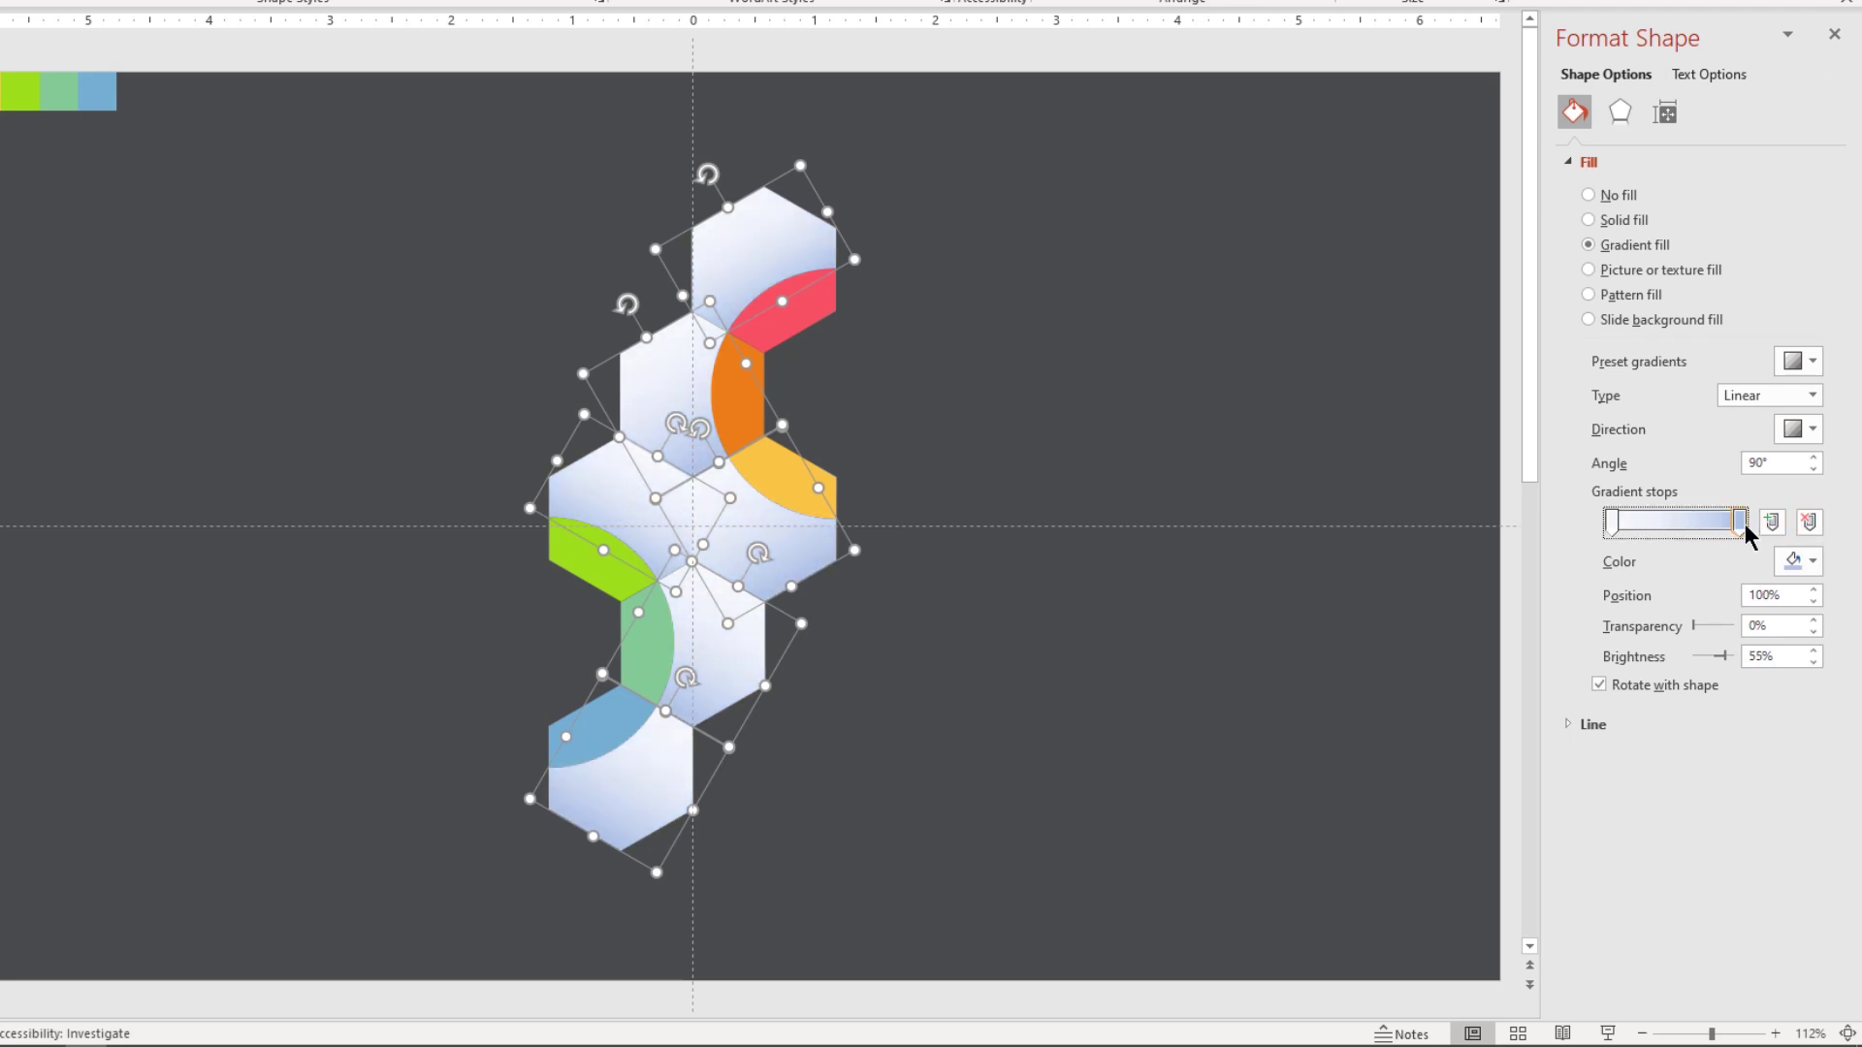
click(1803, 563)
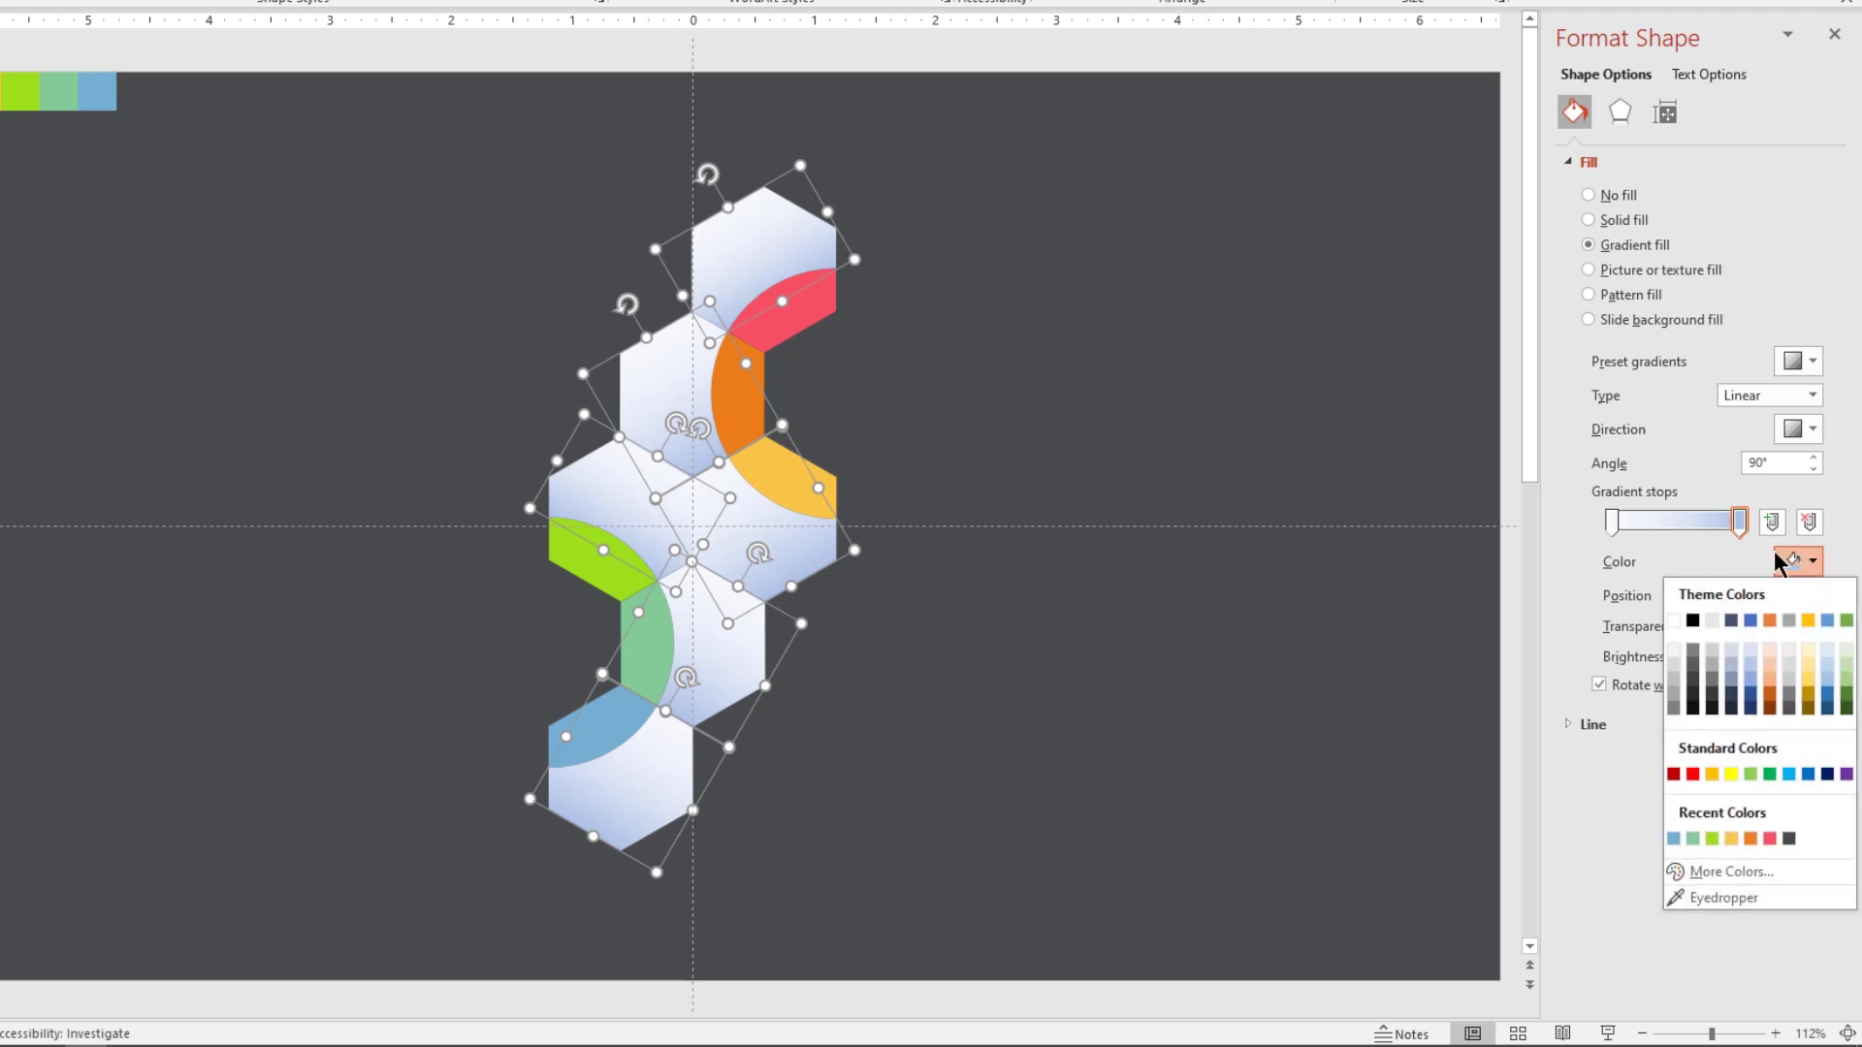
click(1676, 667)
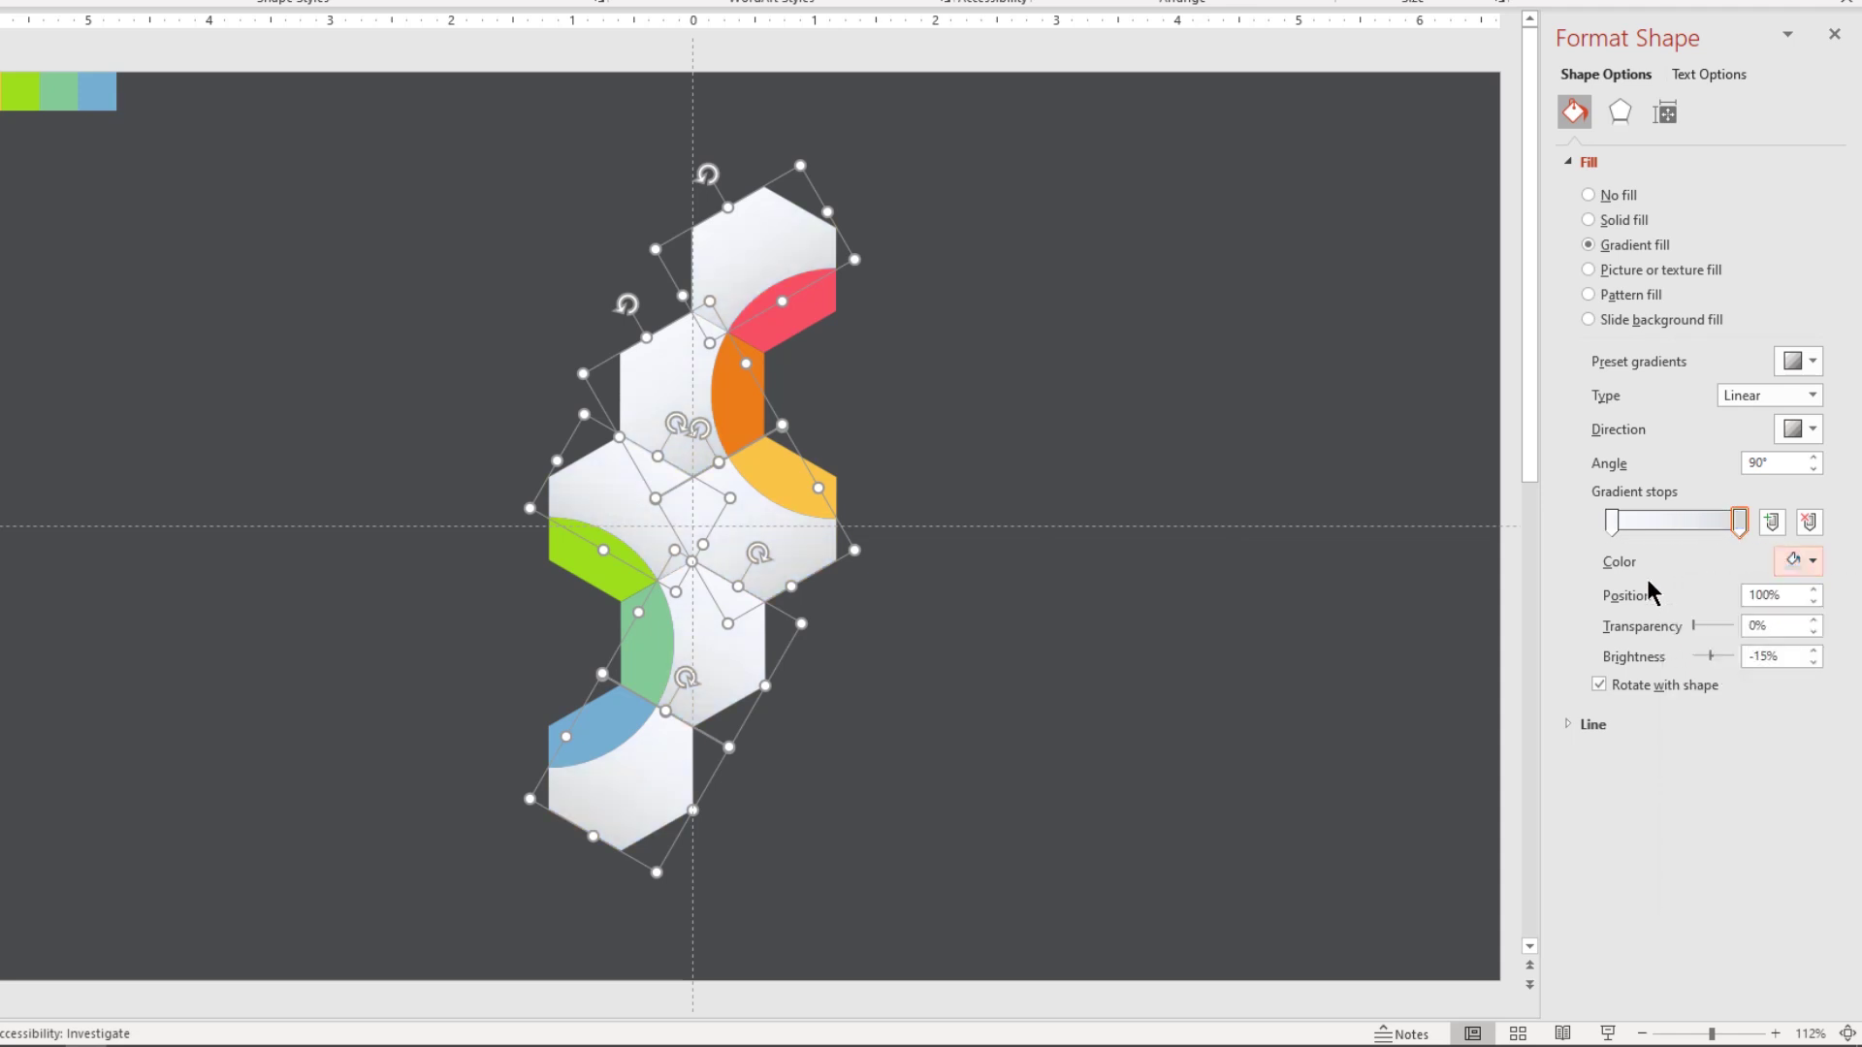
click(1613, 524)
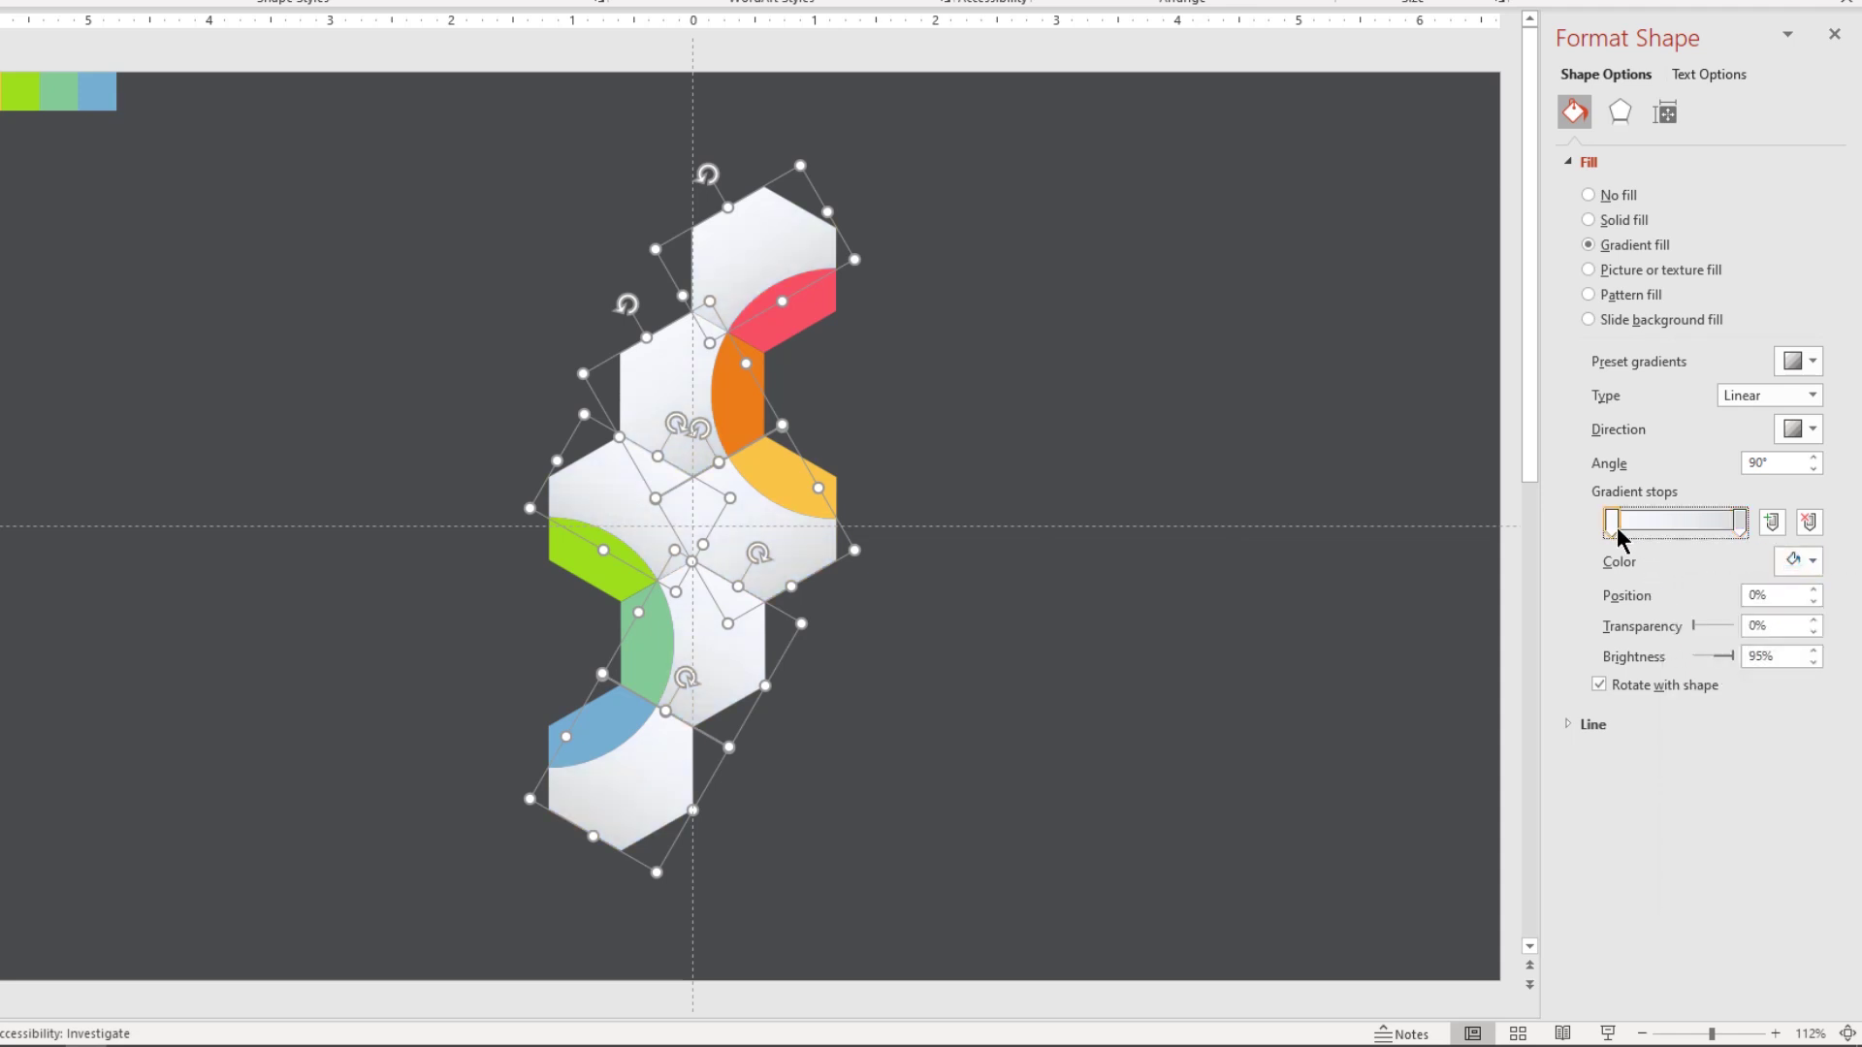
click(1812, 563)
click(1673, 621)
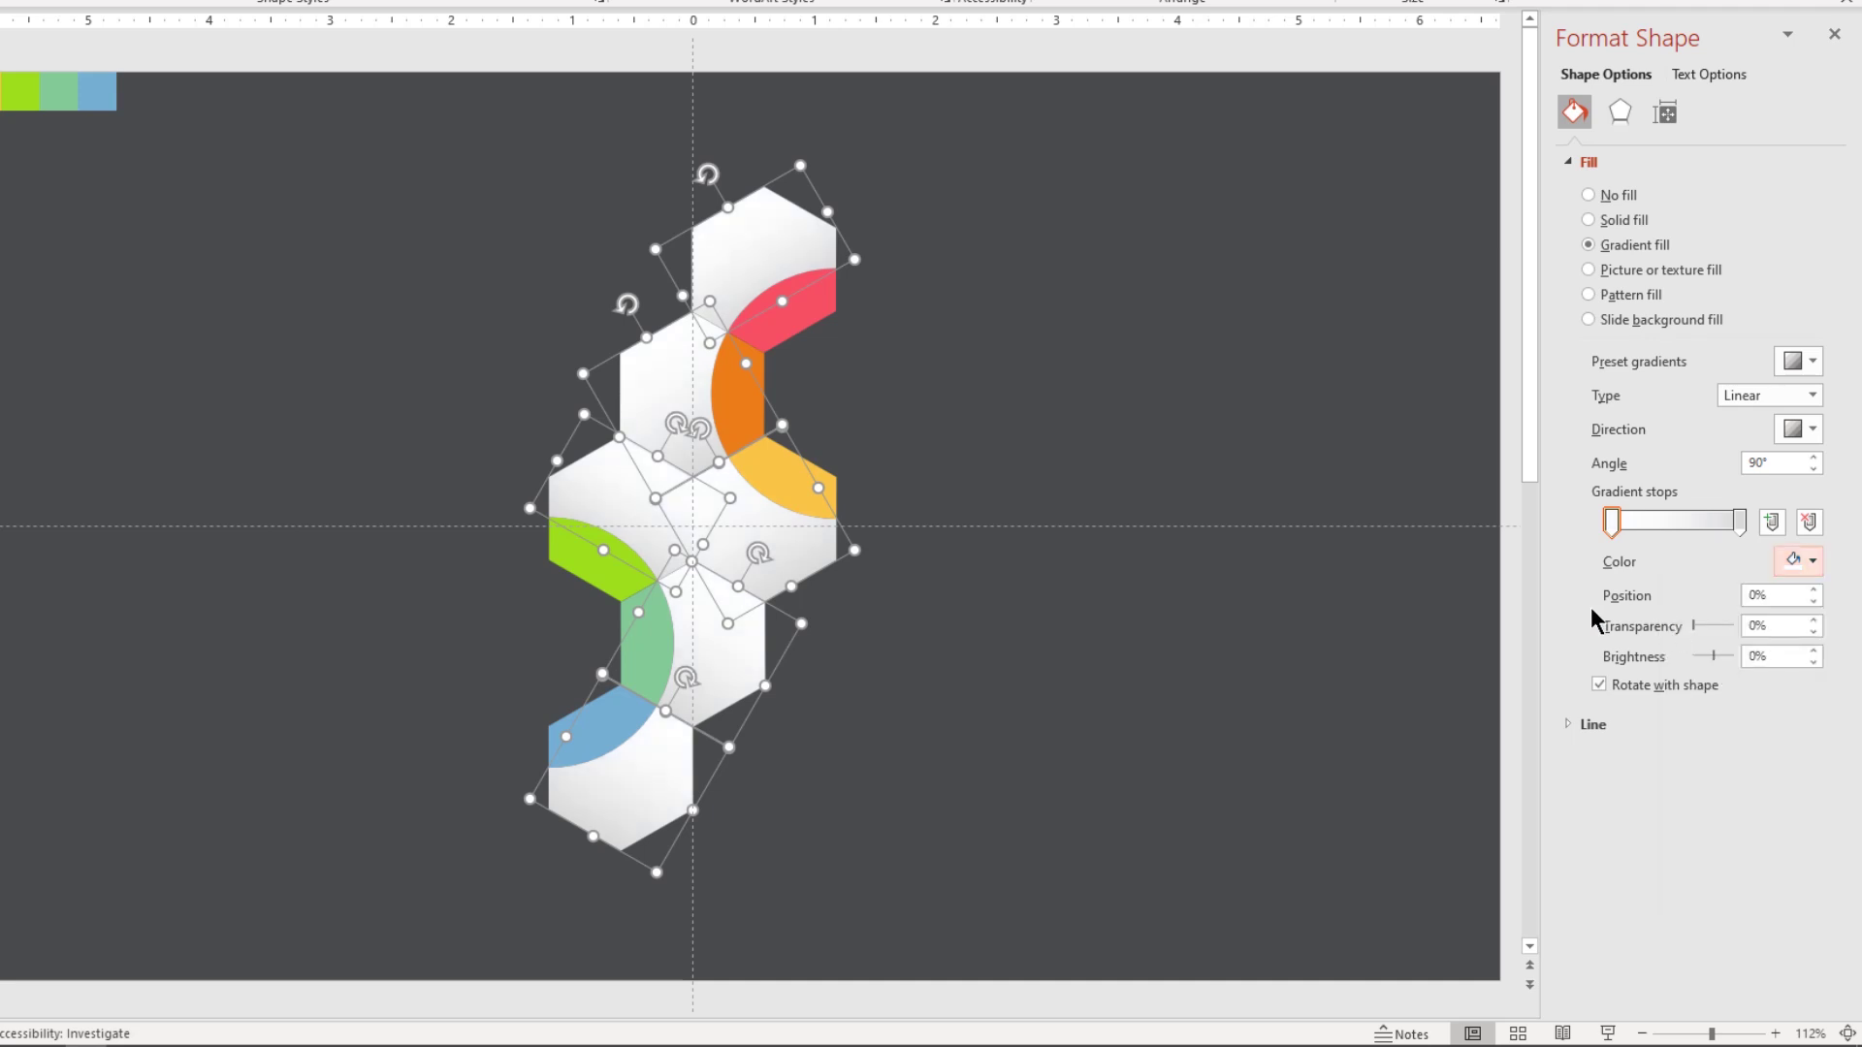
click(1193, 593)
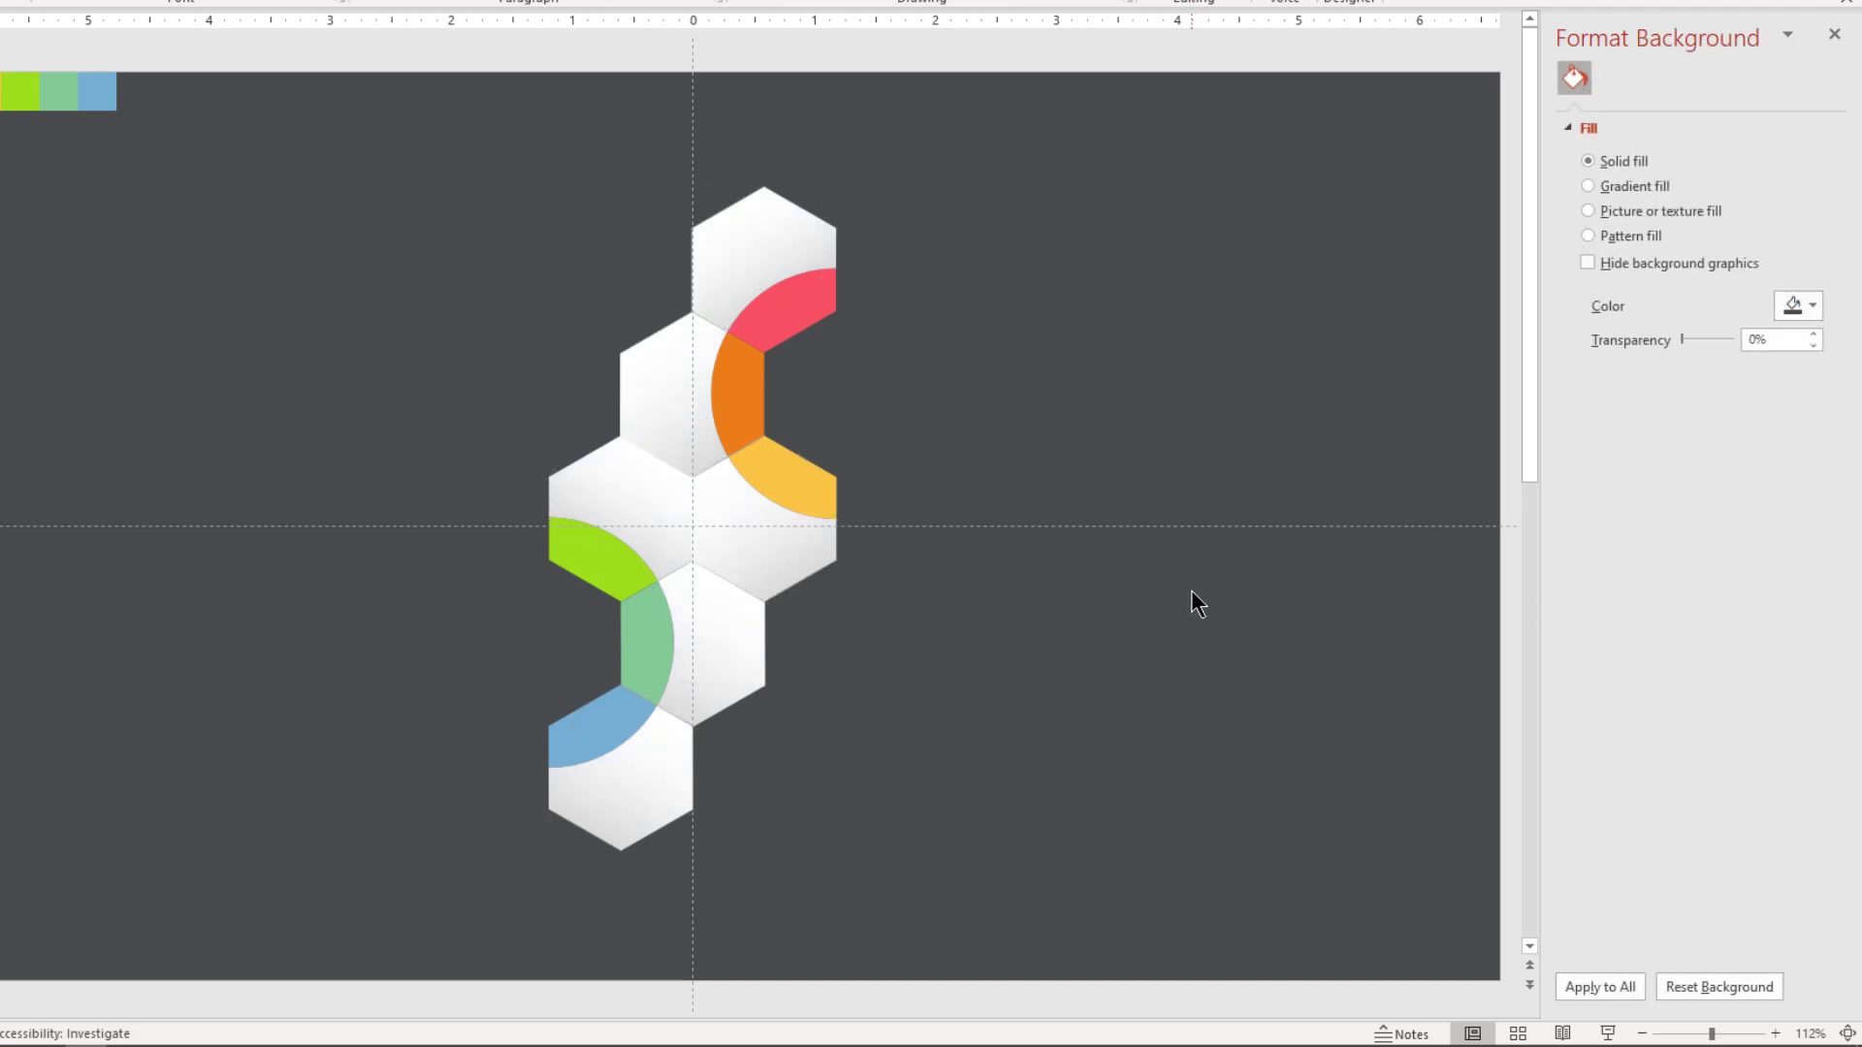
Give the red and orange arcs an inner shadow preset and raise each shadow angle
click(771, 330)
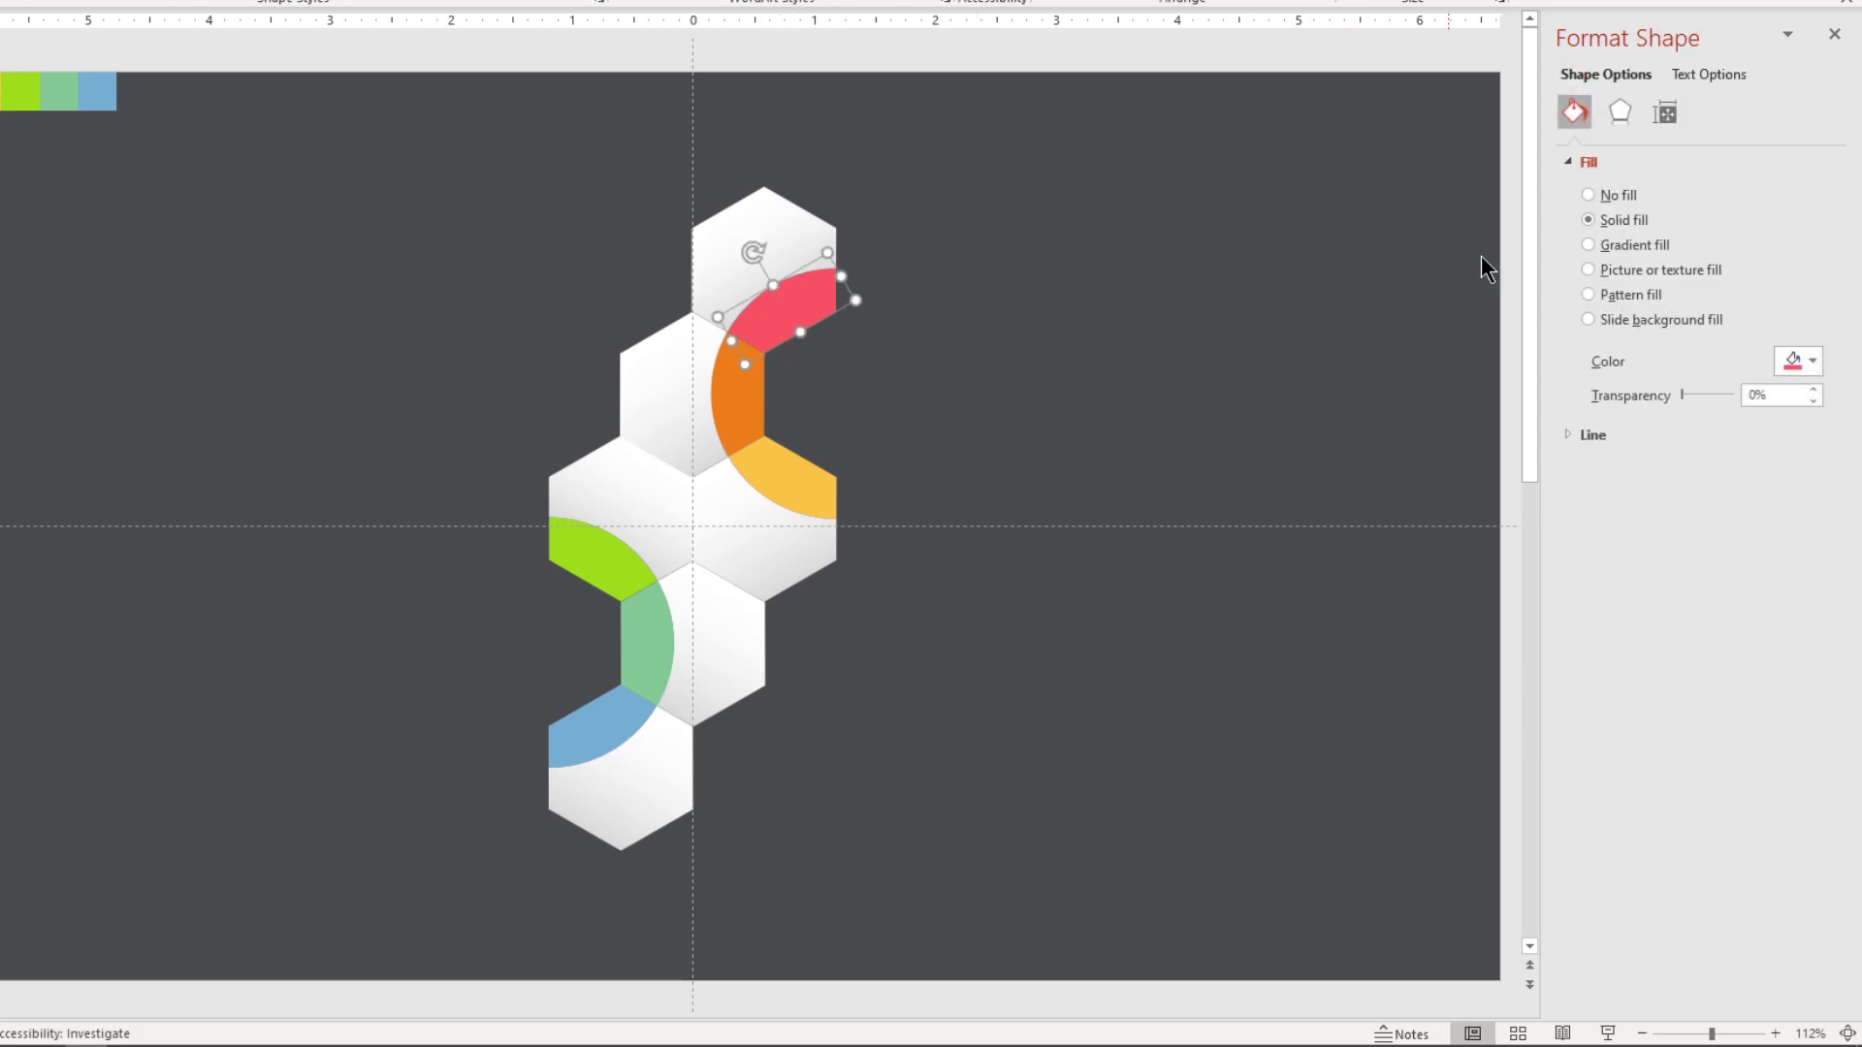
click(1620, 113)
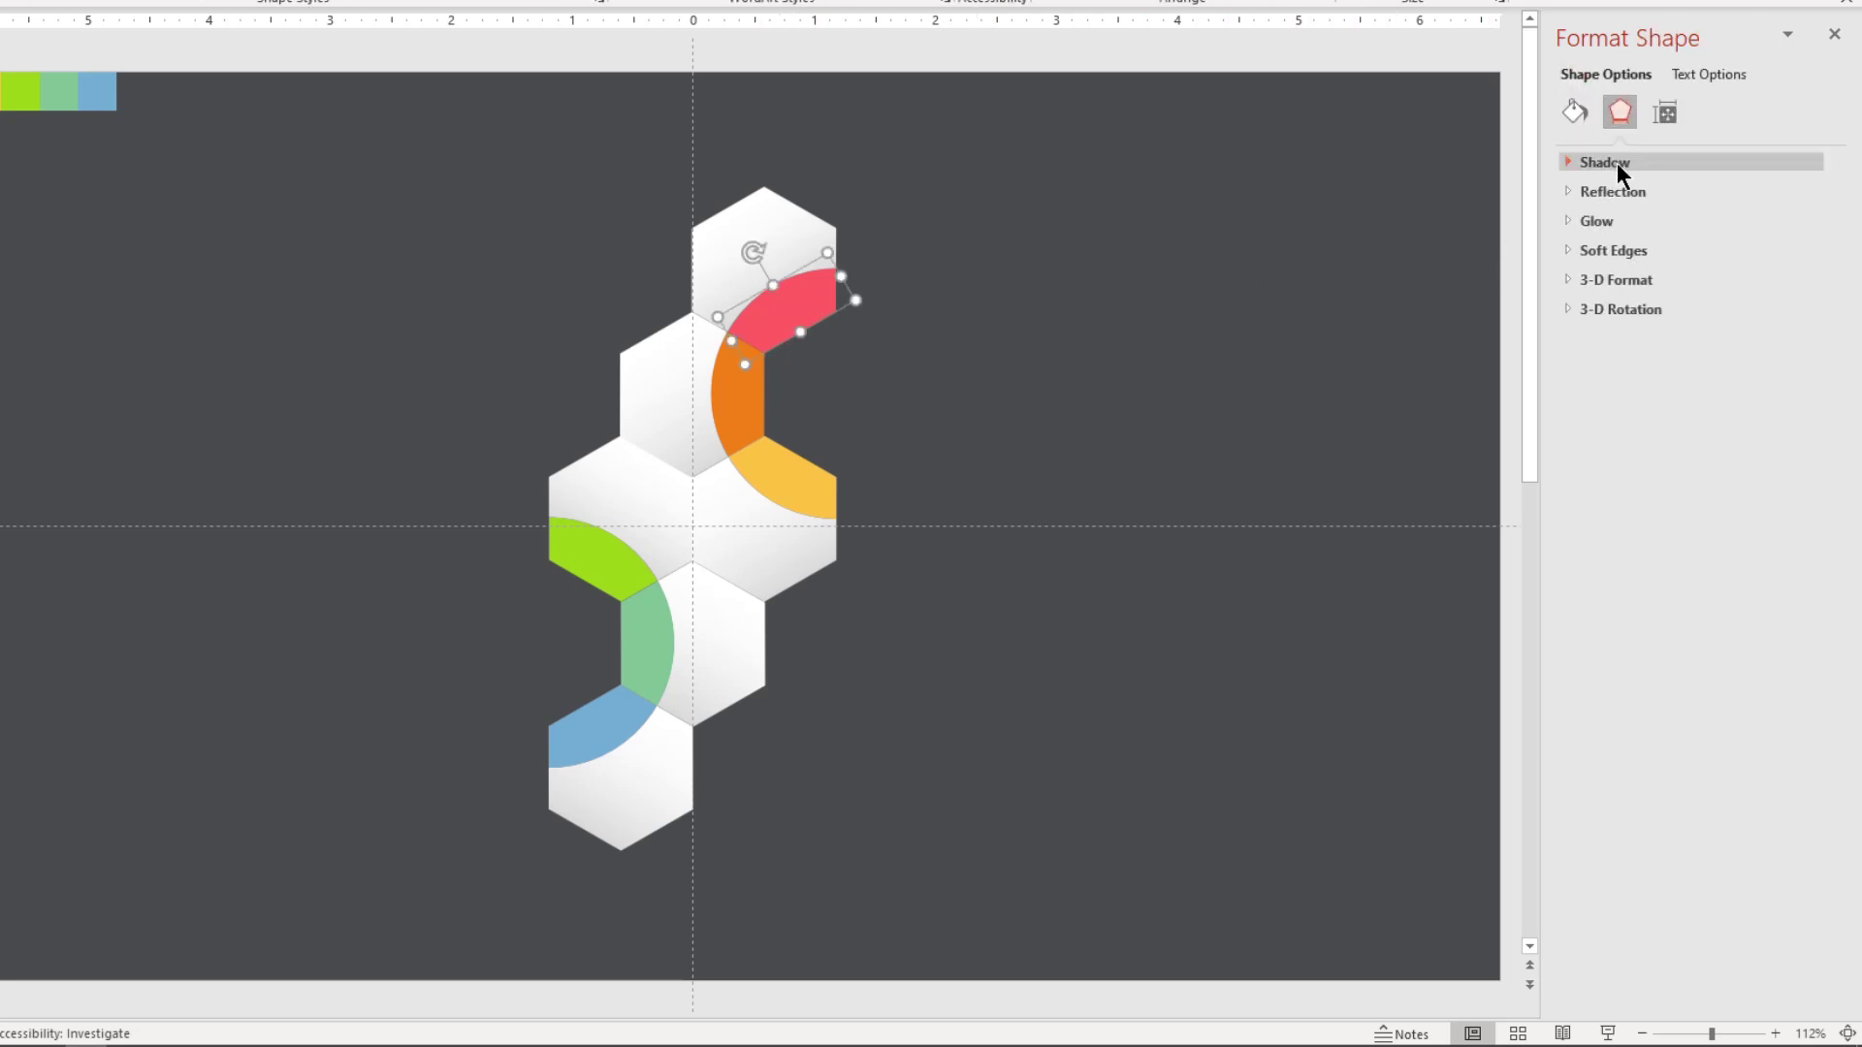
click(1616, 164)
click(1807, 193)
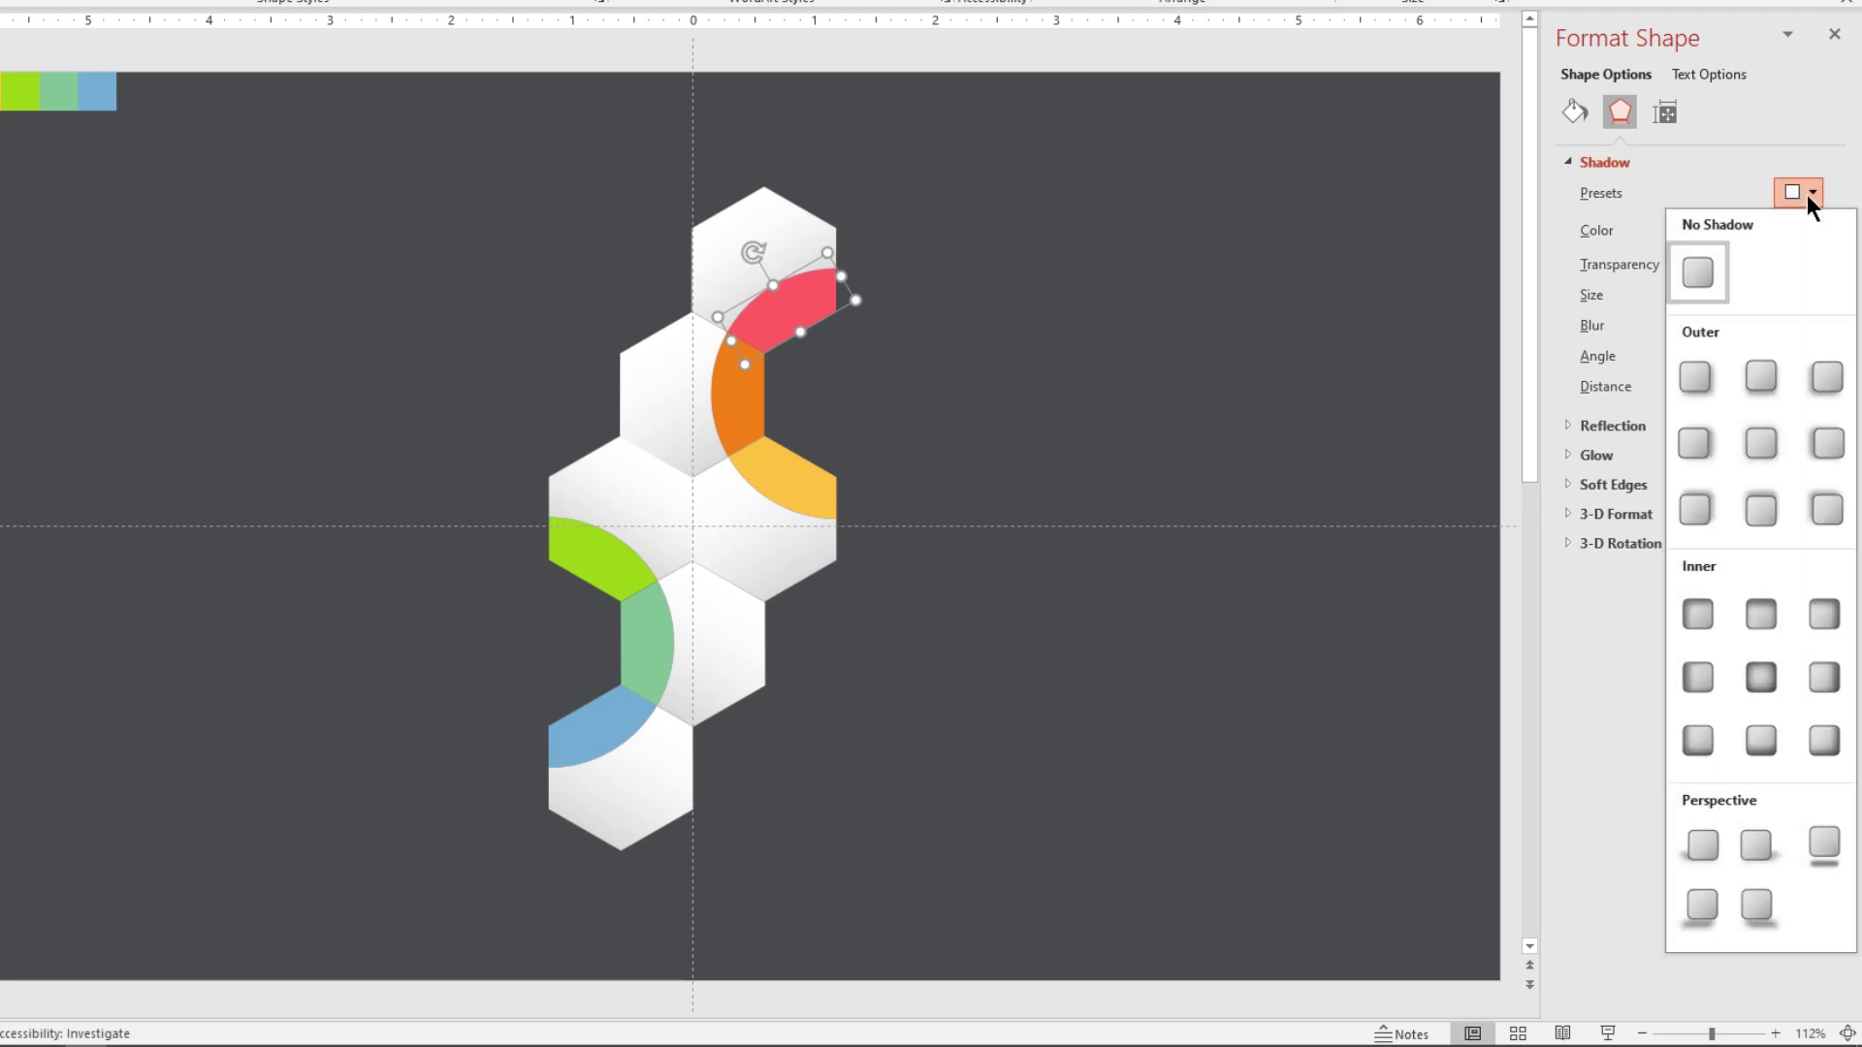
click(1697, 611)
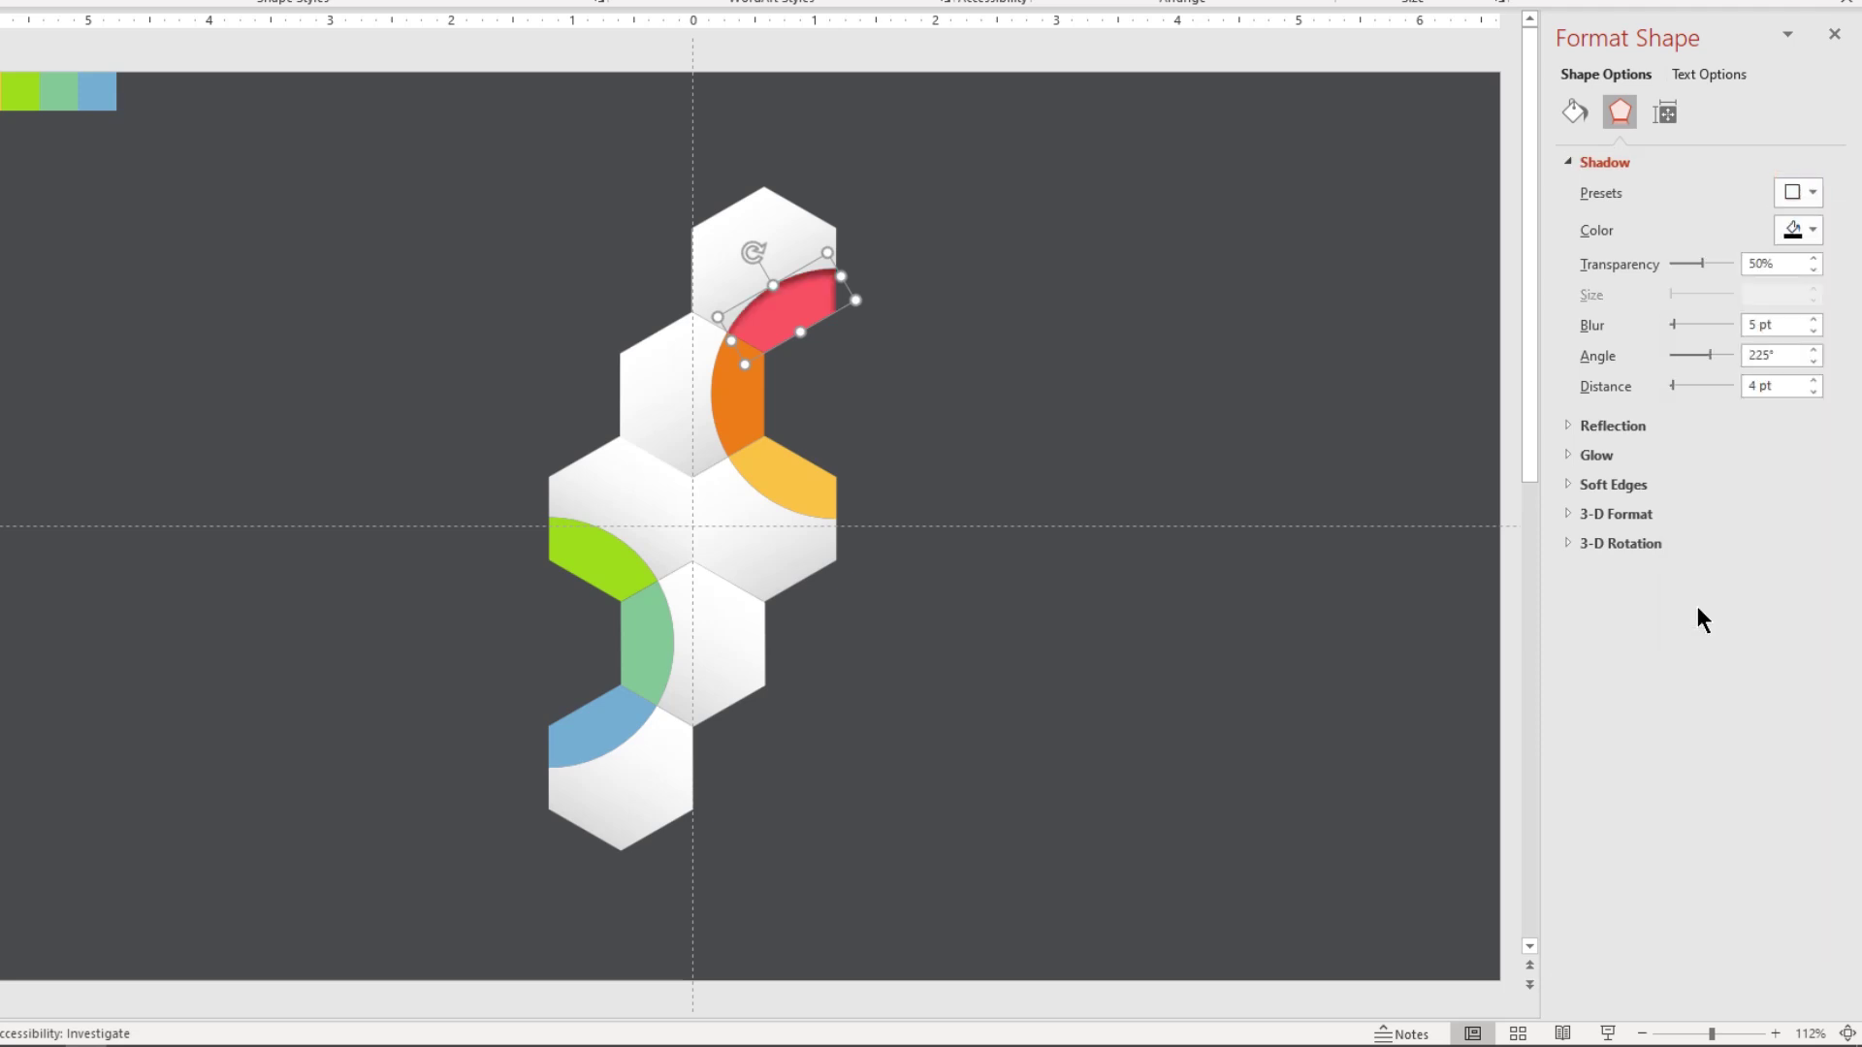
click(1812, 350)
click(1812, 350)
click(1813, 350)
click(750, 411)
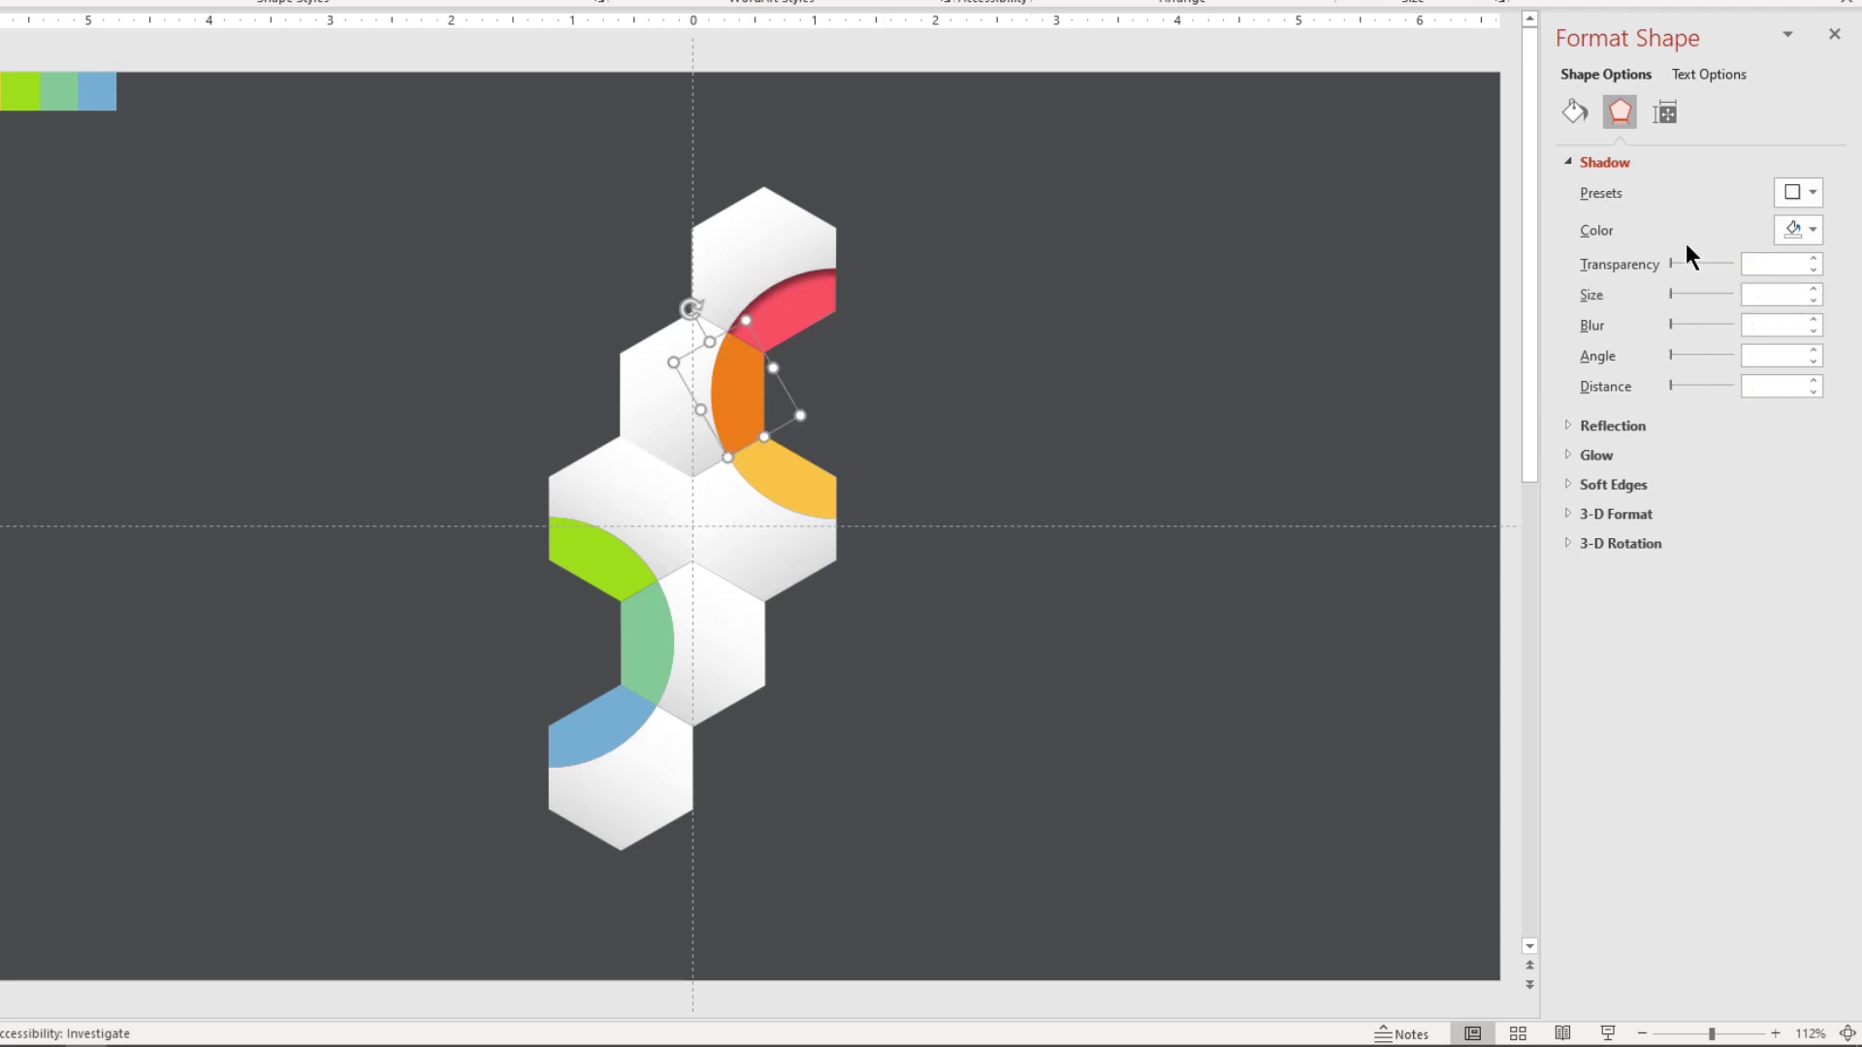
click(1811, 192)
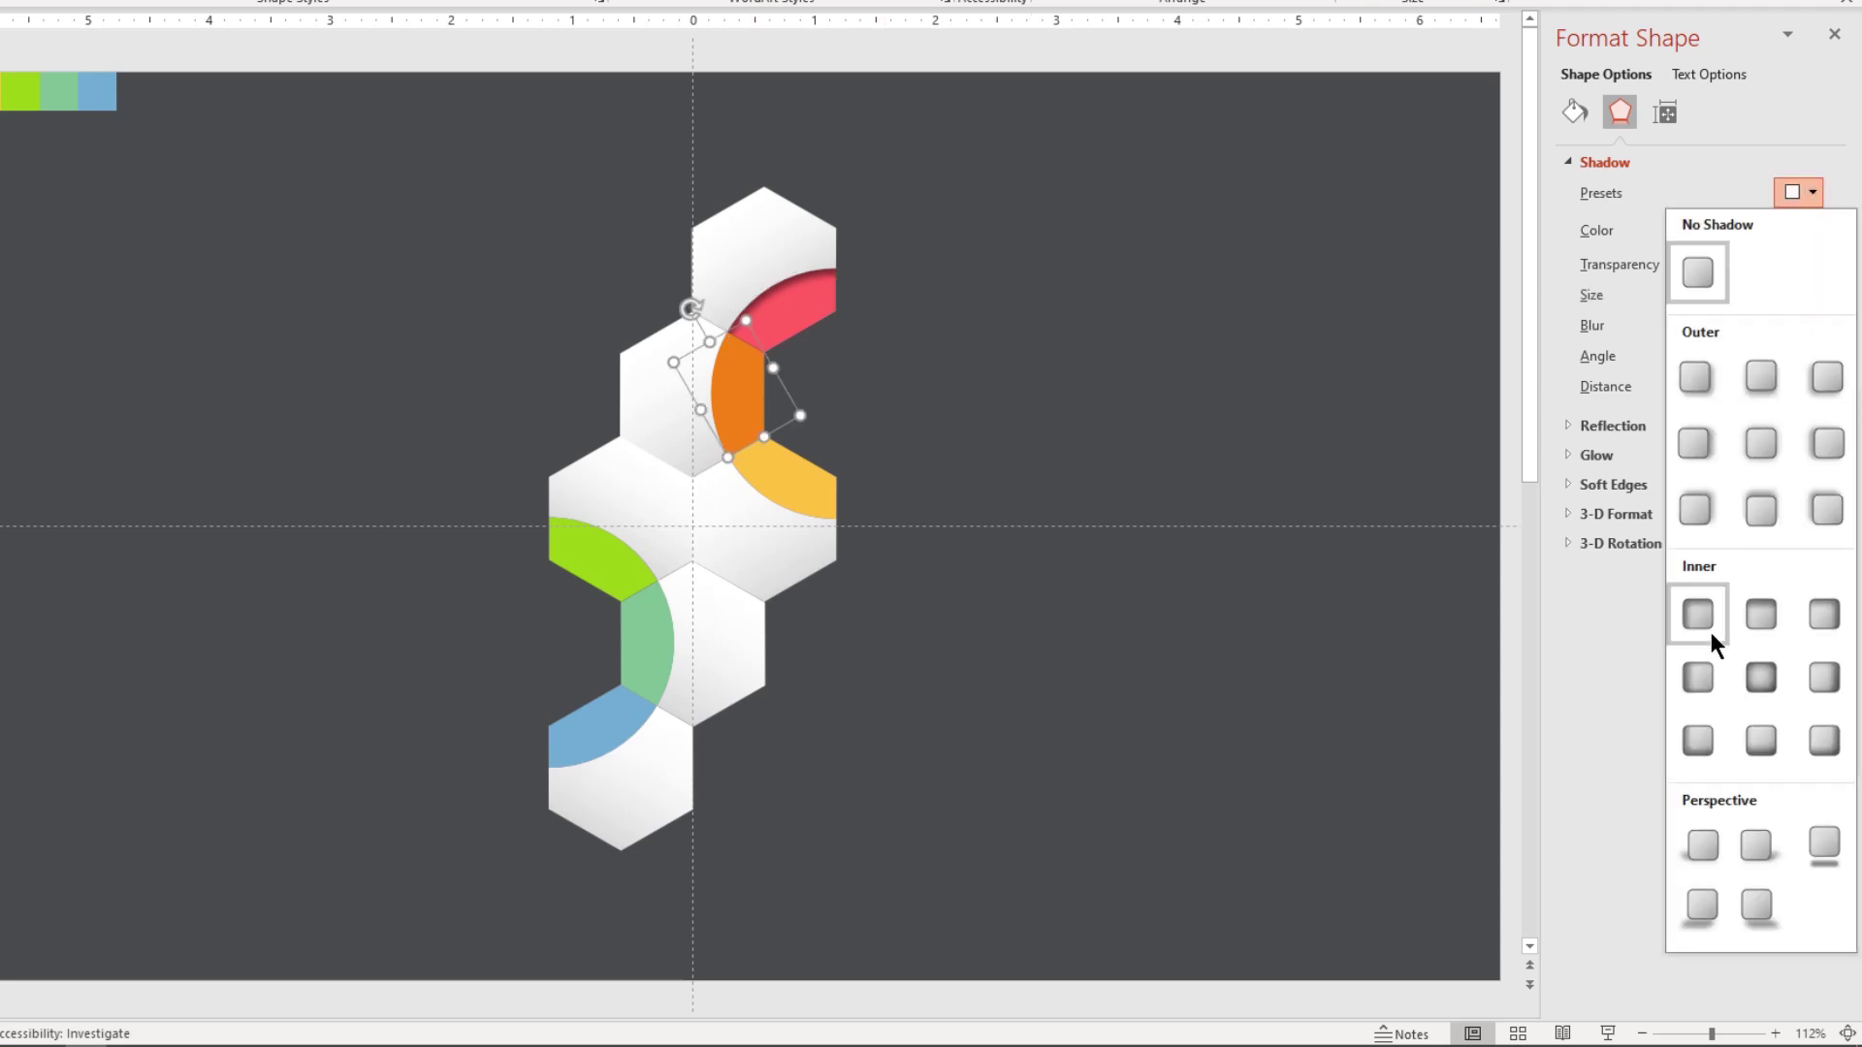
click(1696, 677)
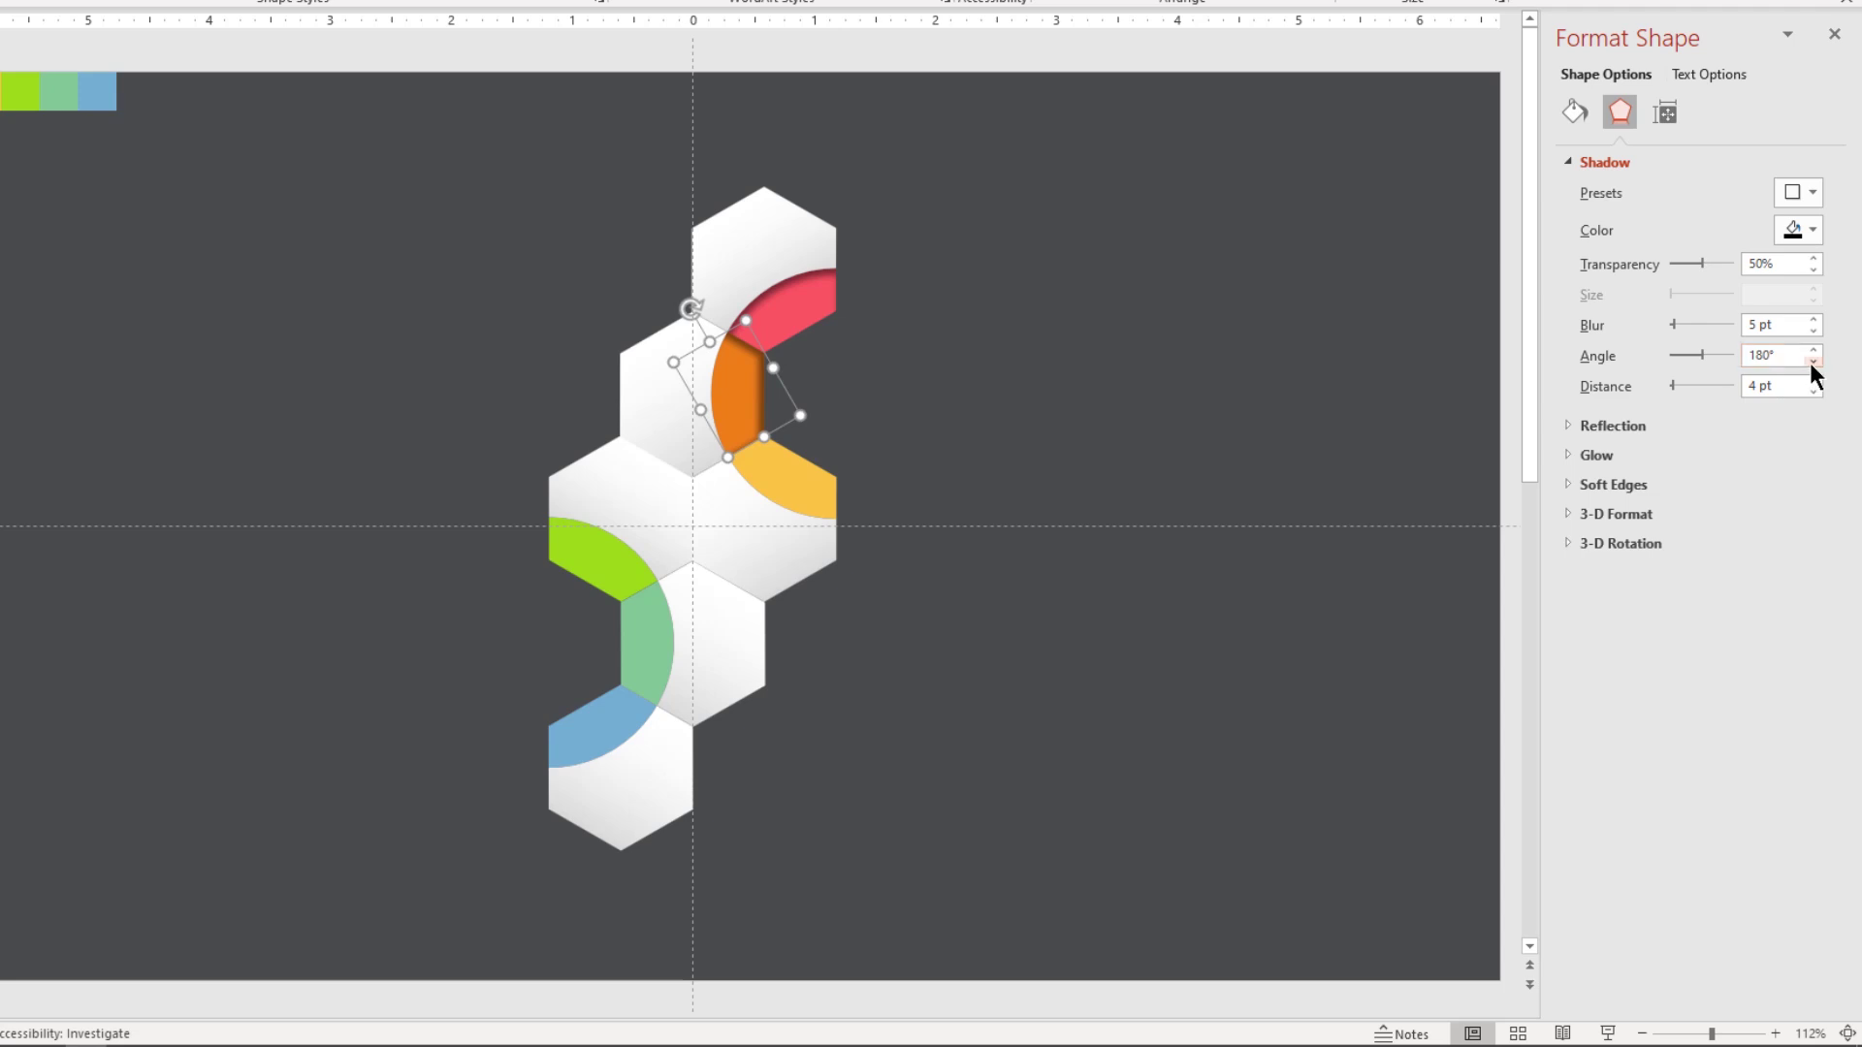
drag(1812, 351, 1812, 351)
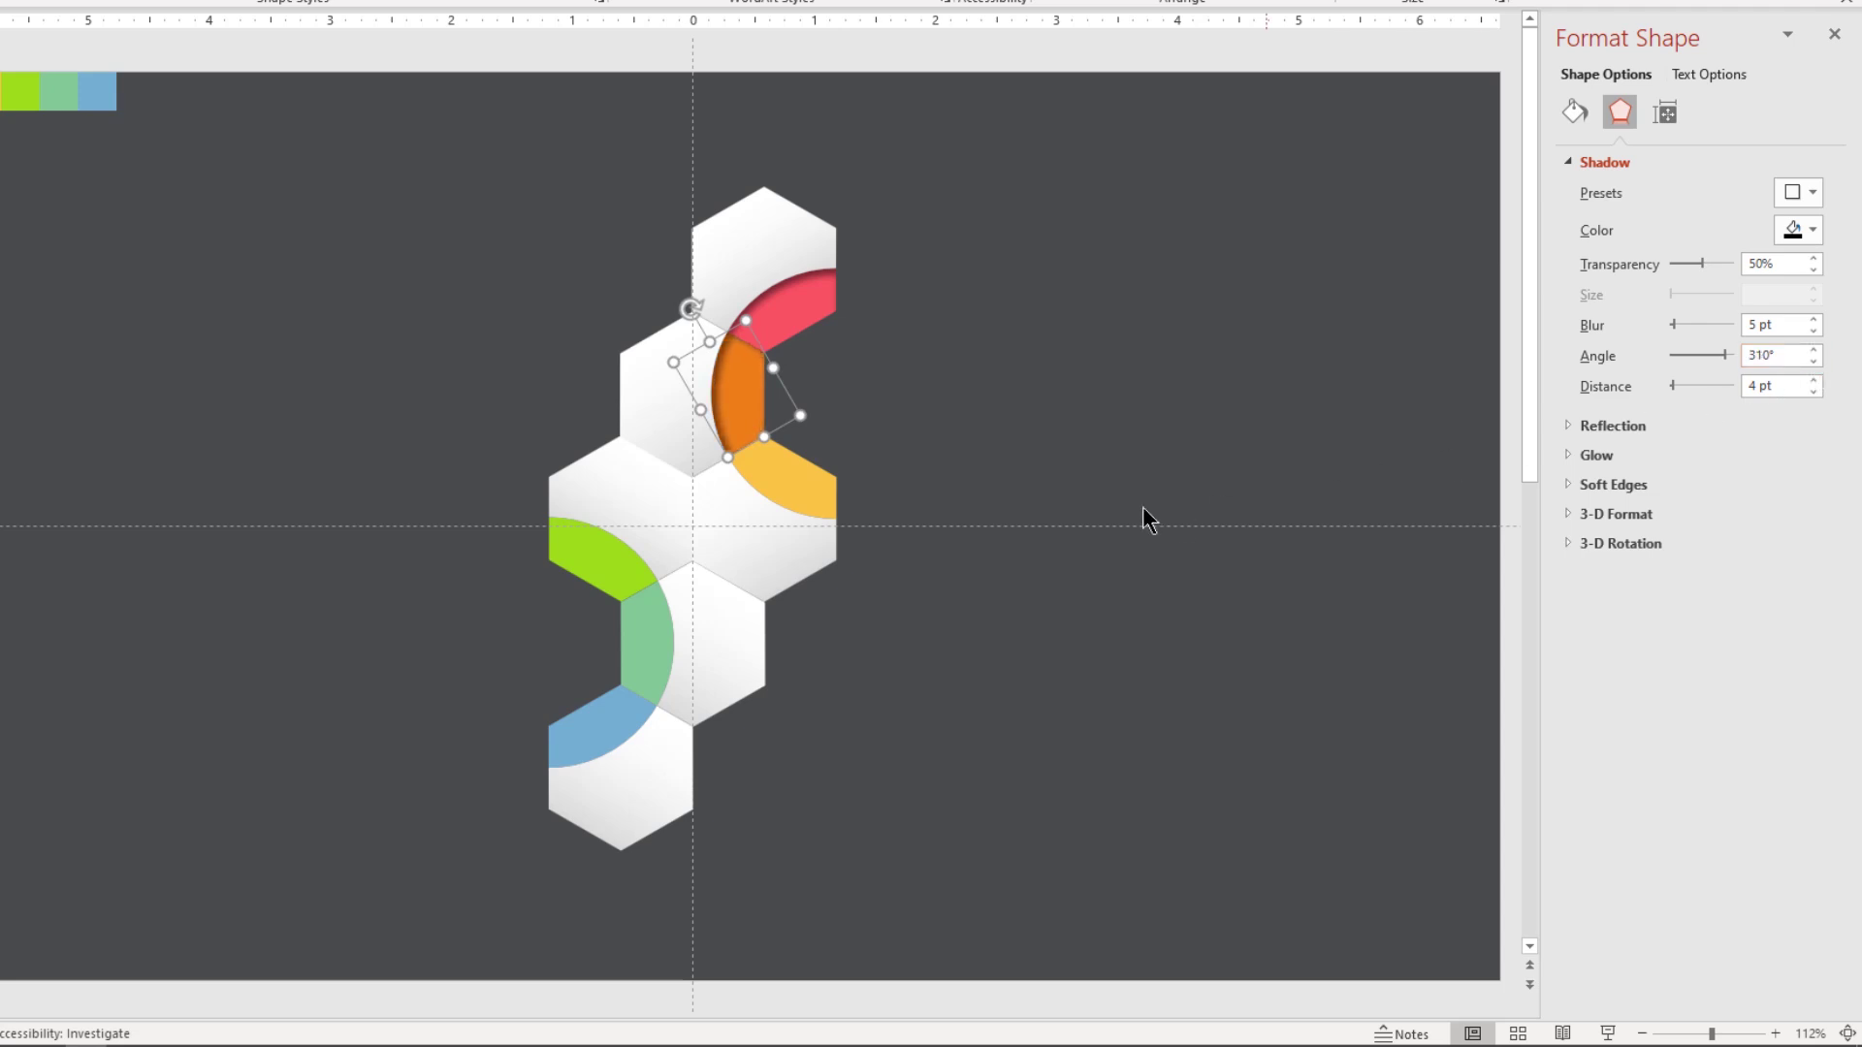
Apply inner shadows to the yellow and green arcs, adjusting the yellow arc's shadow angle
click(855, 484)
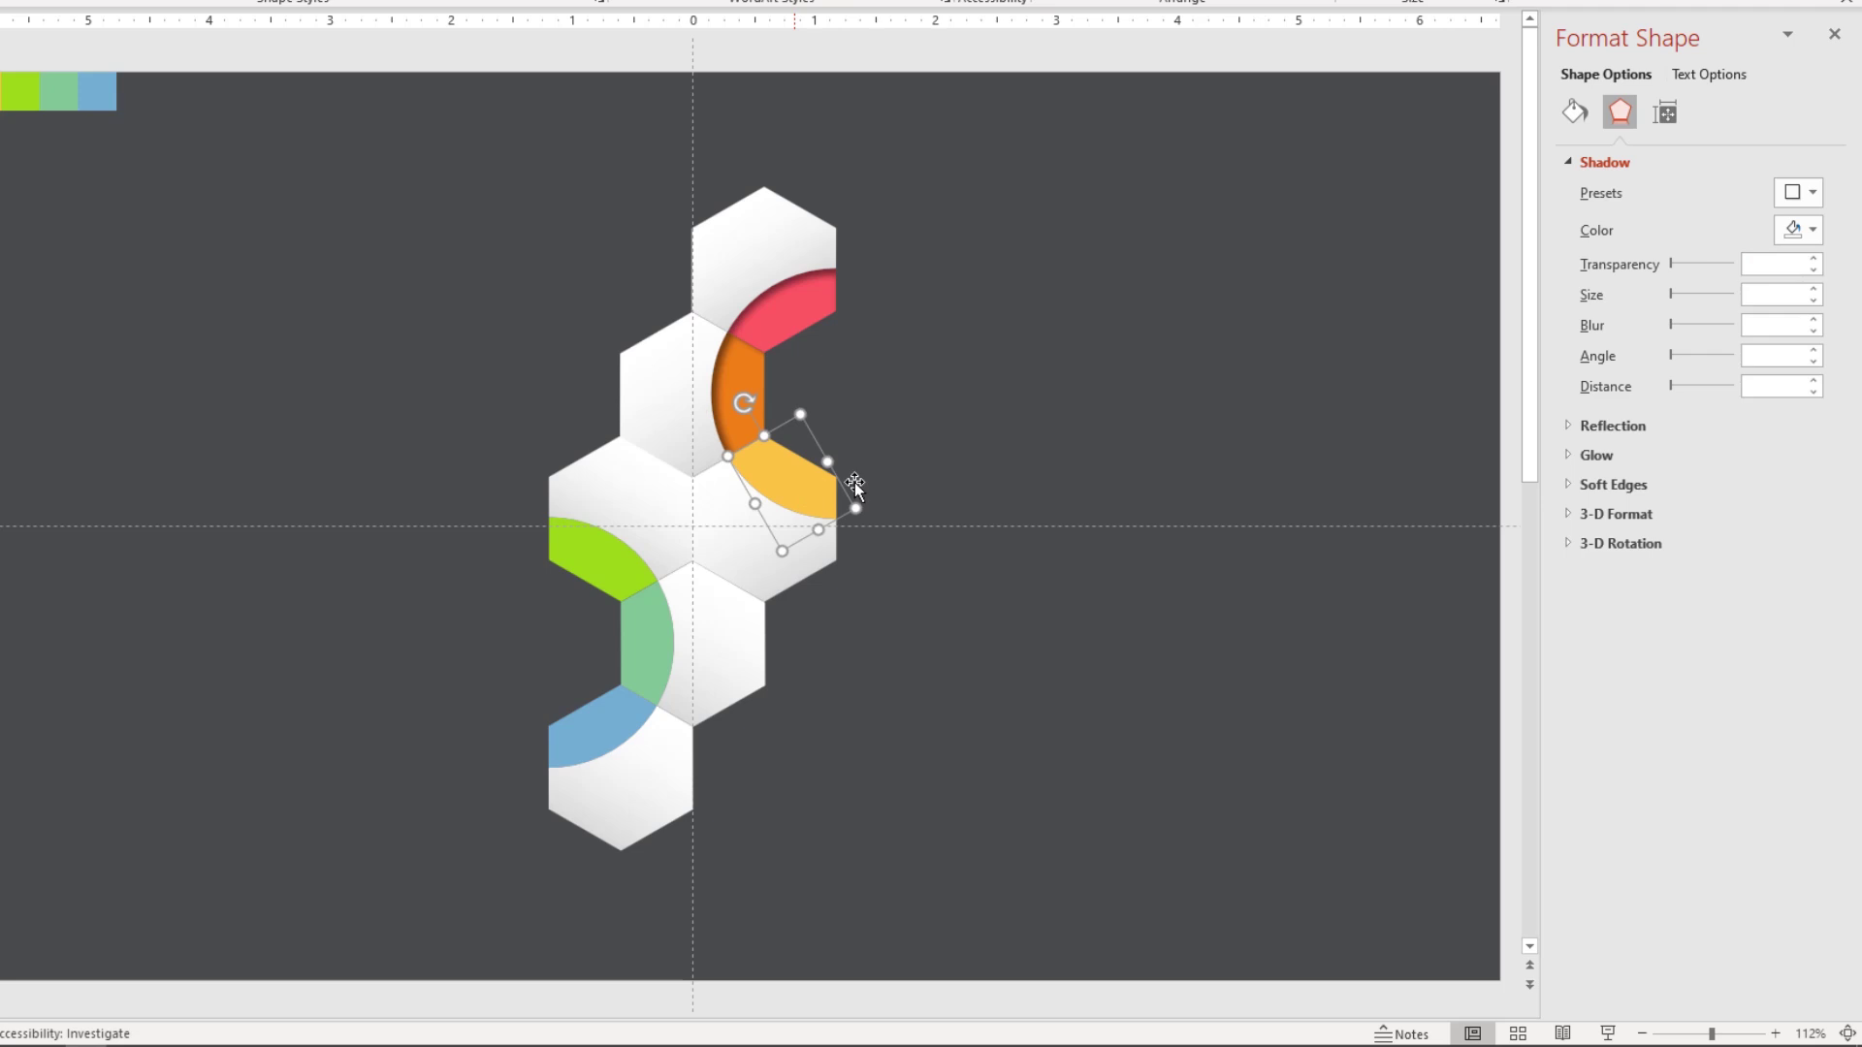
click(1803, 193)
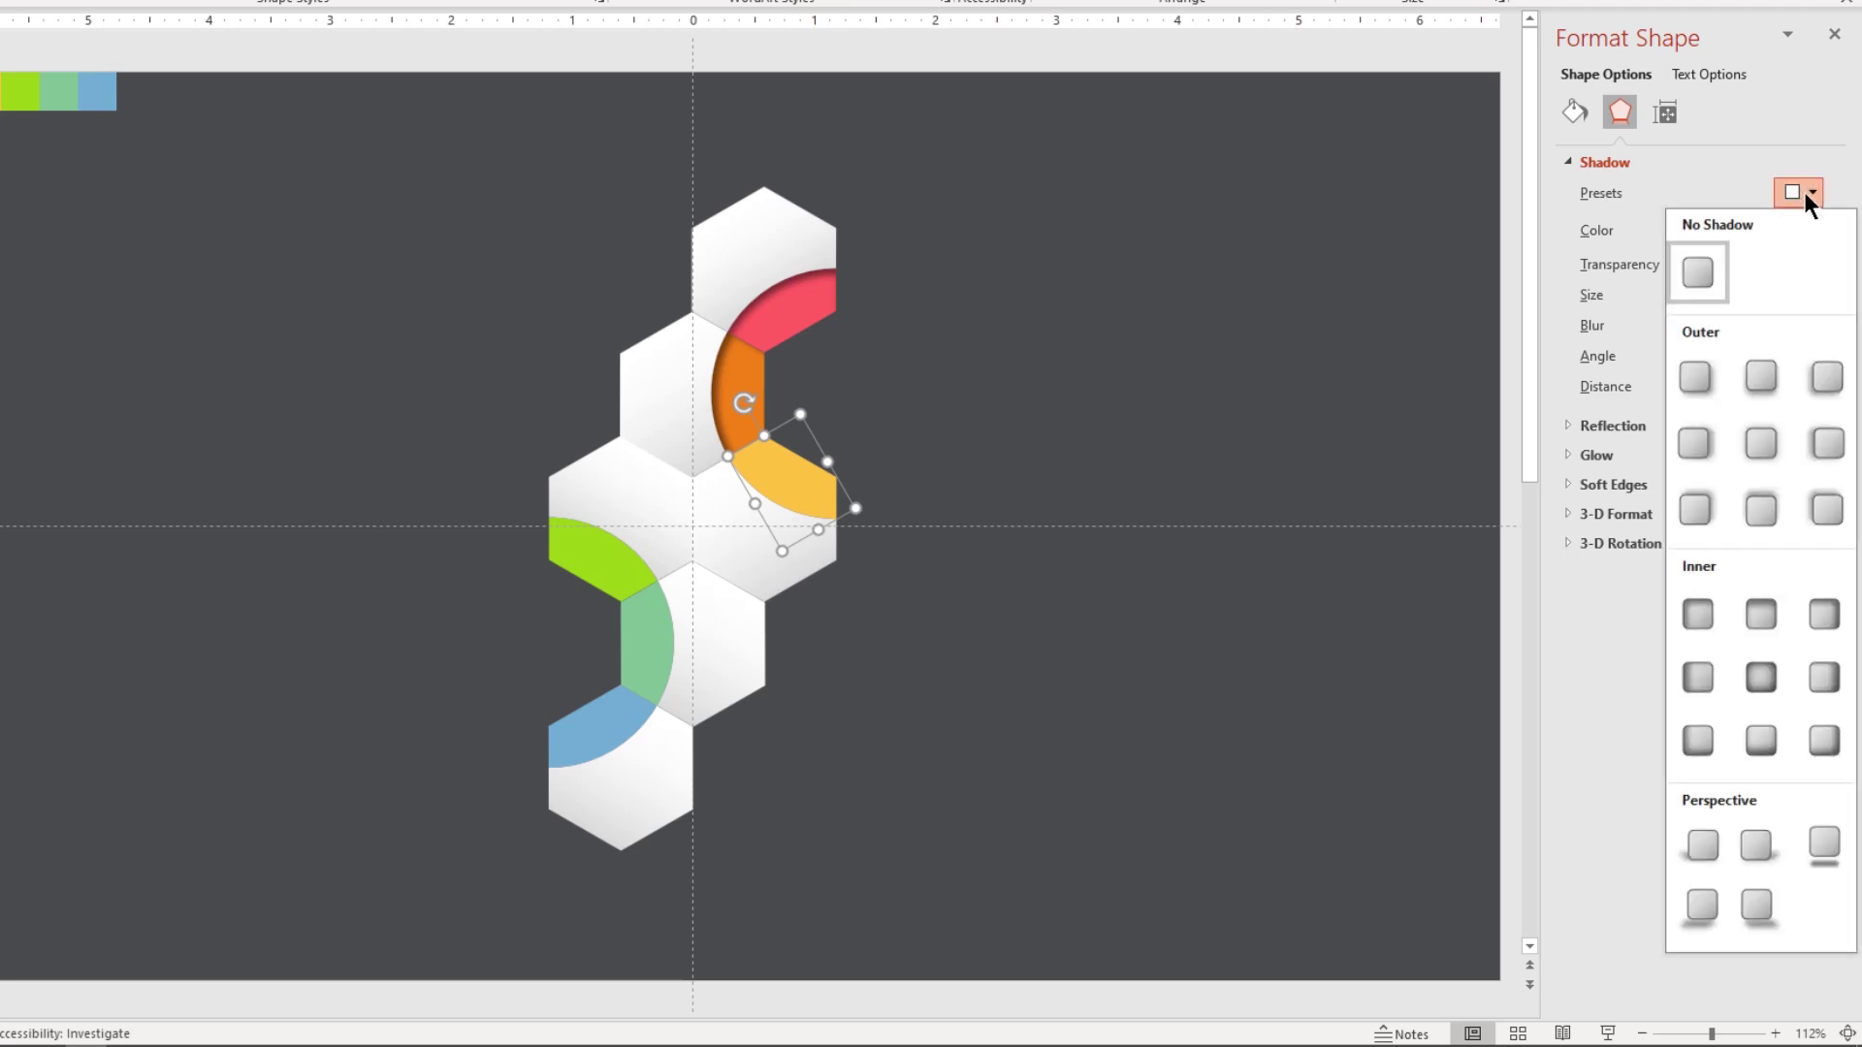
click(1700, 729)
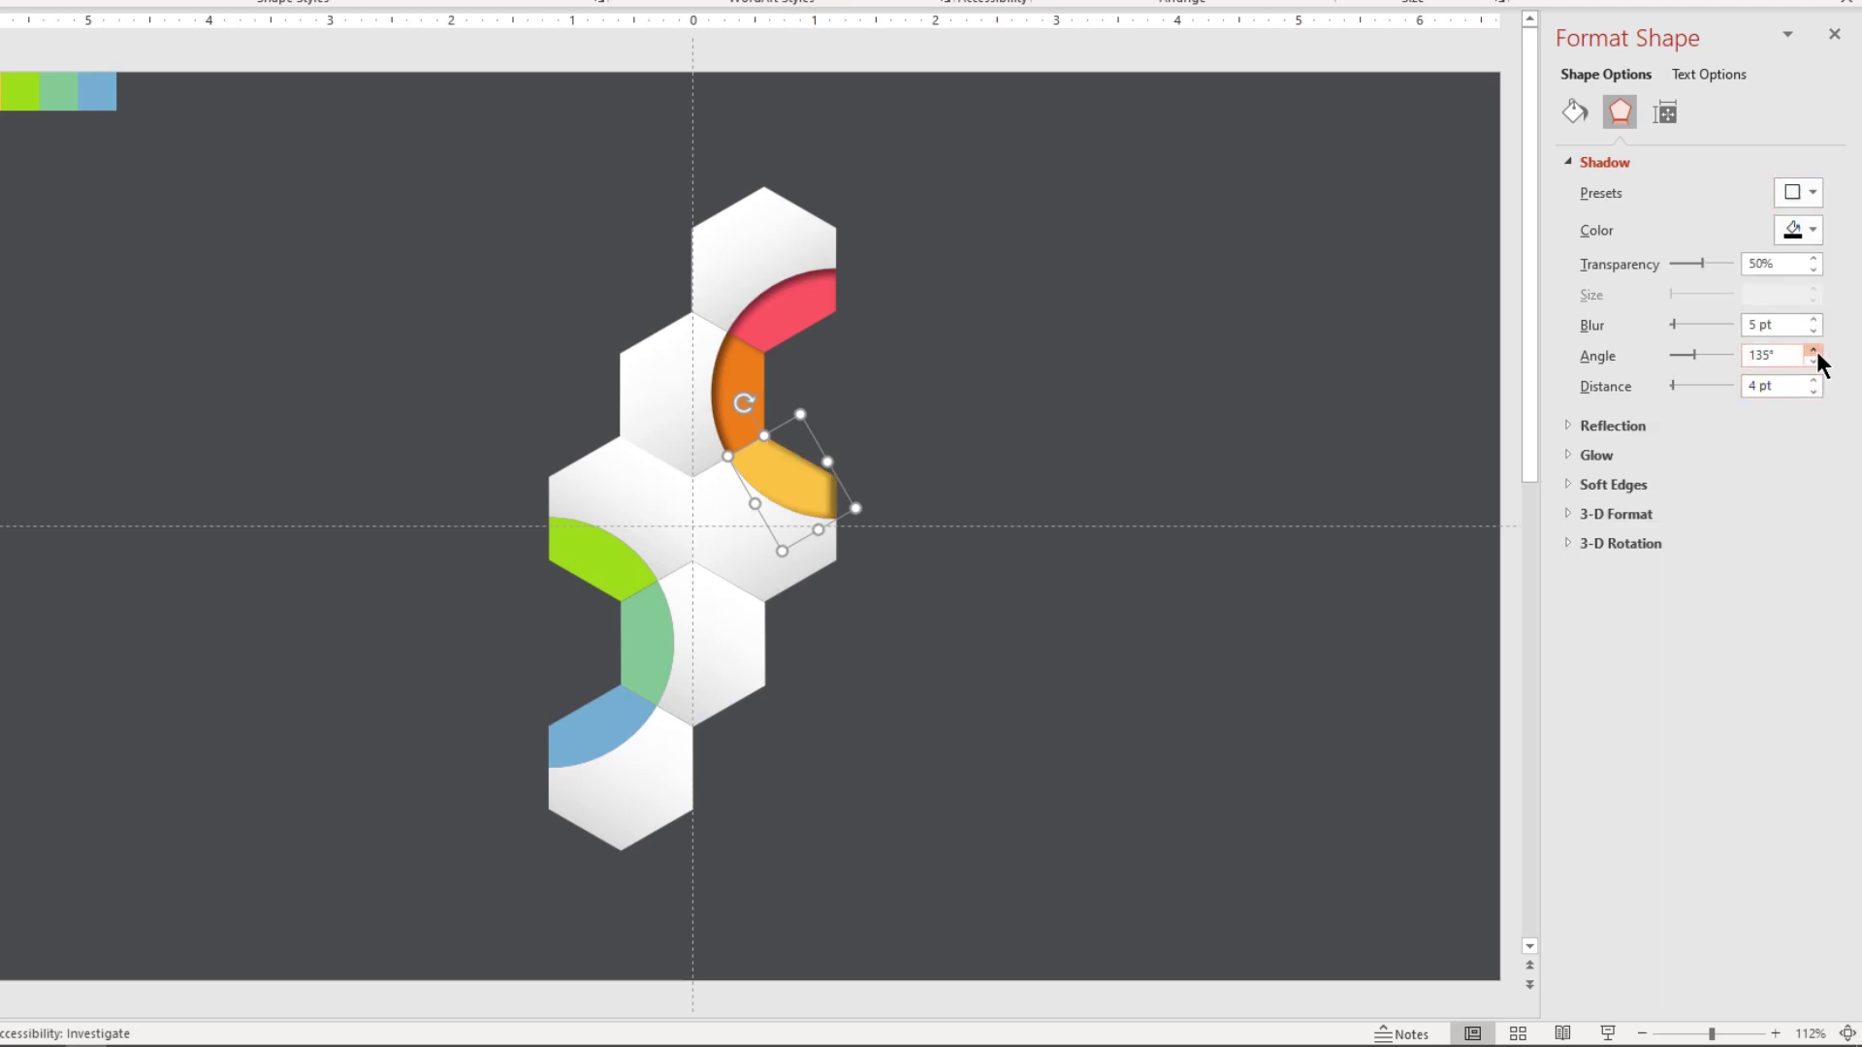
drag(1817, 353, 1817, 353)
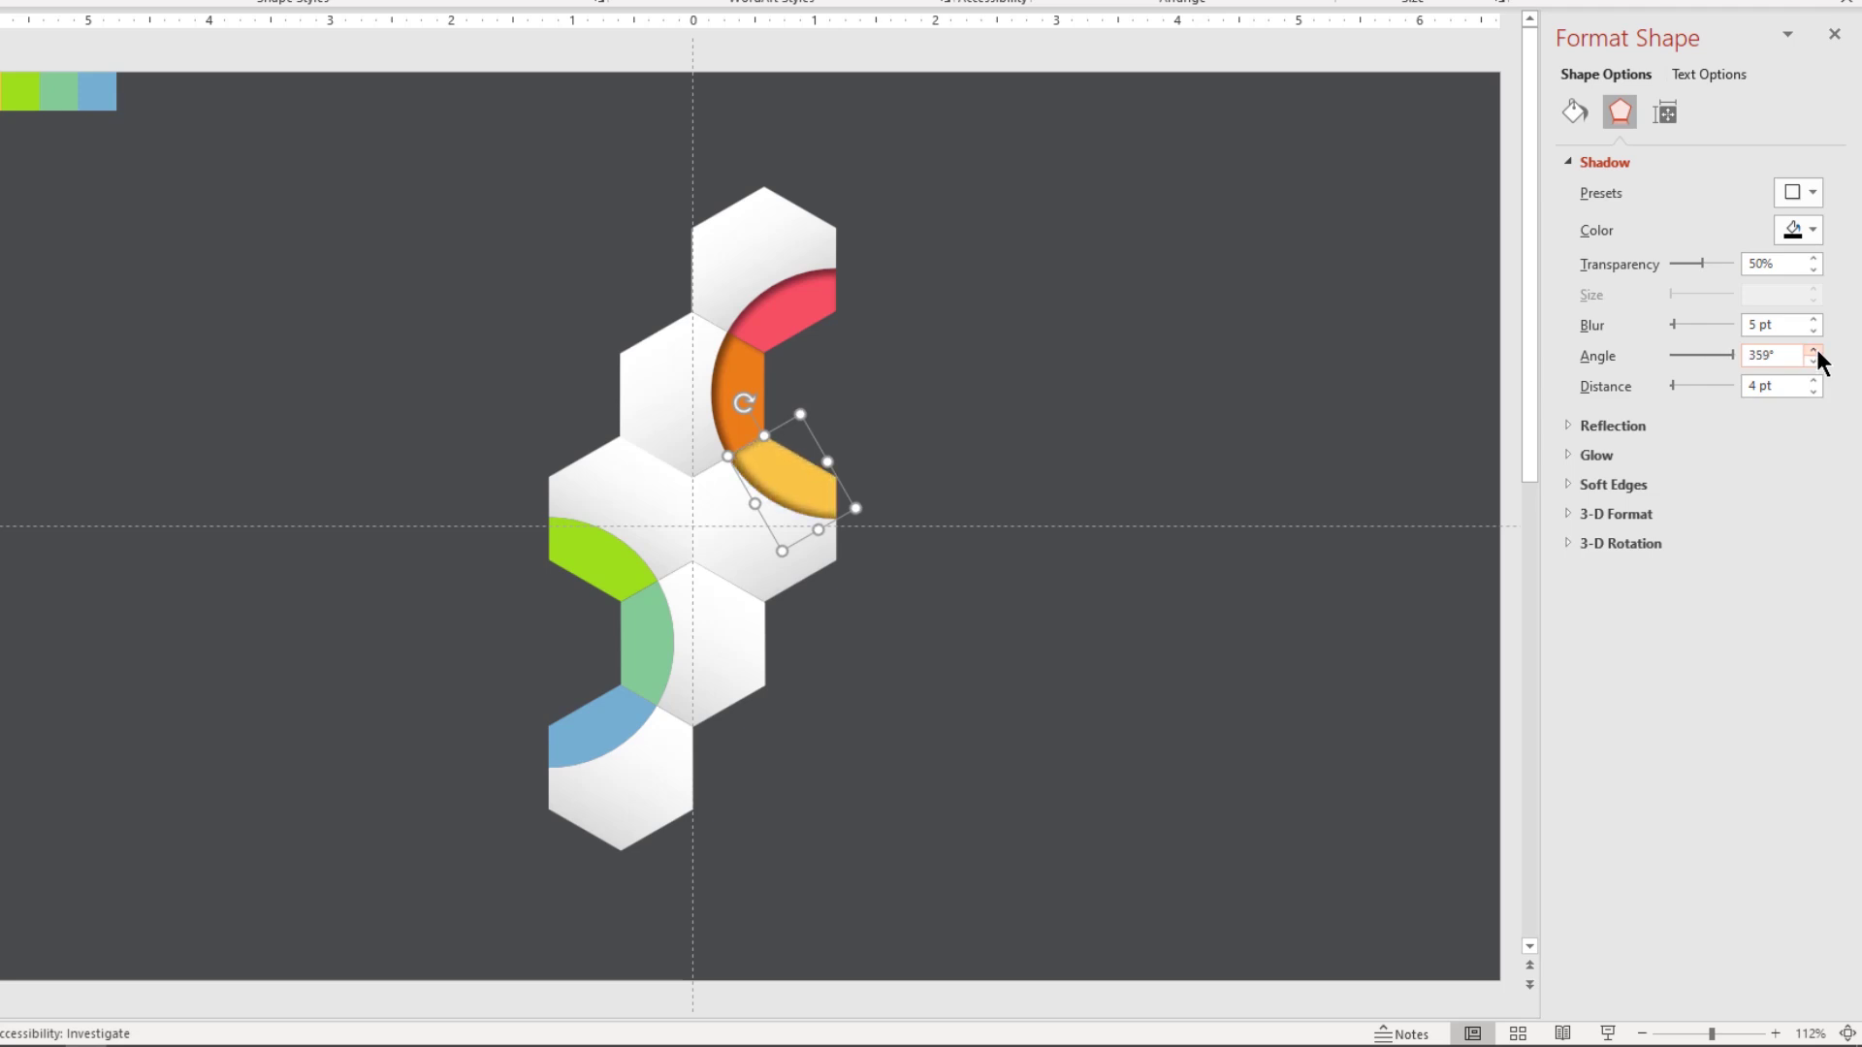
click(1277, 659)
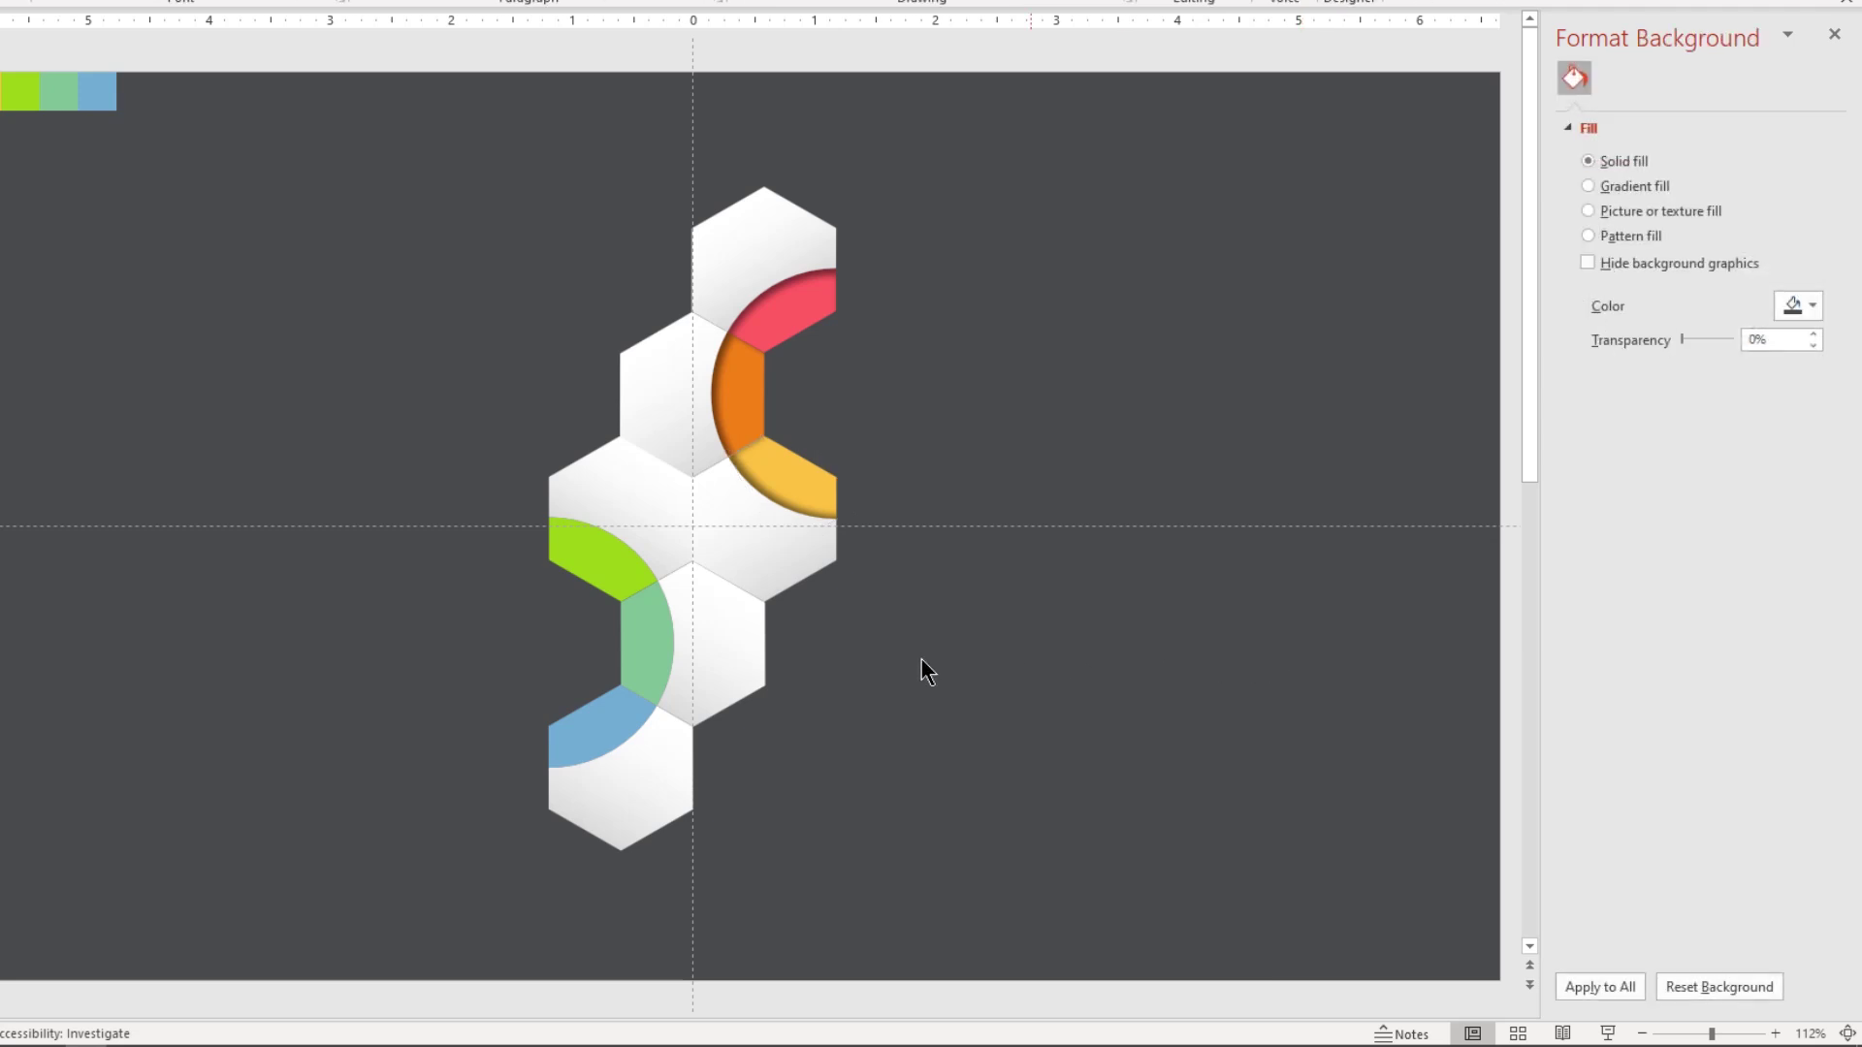
click(616, 597)
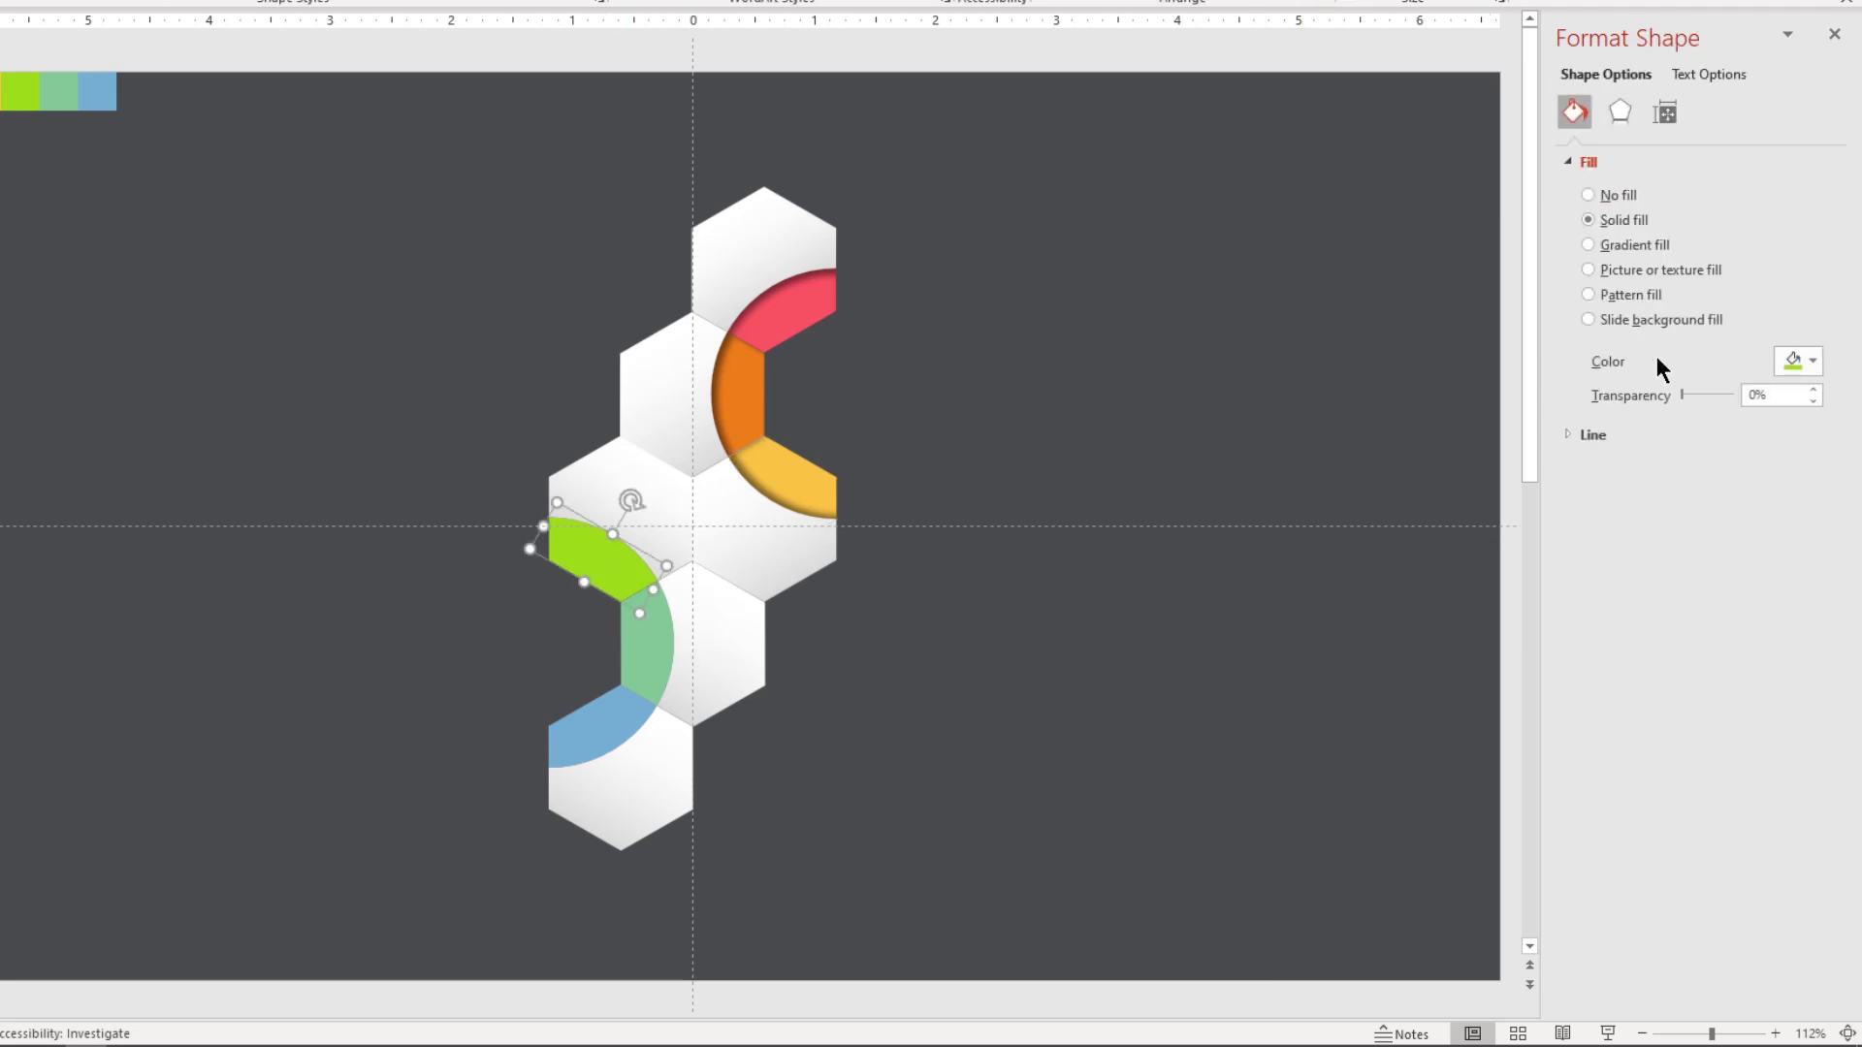
click(1619, 112)
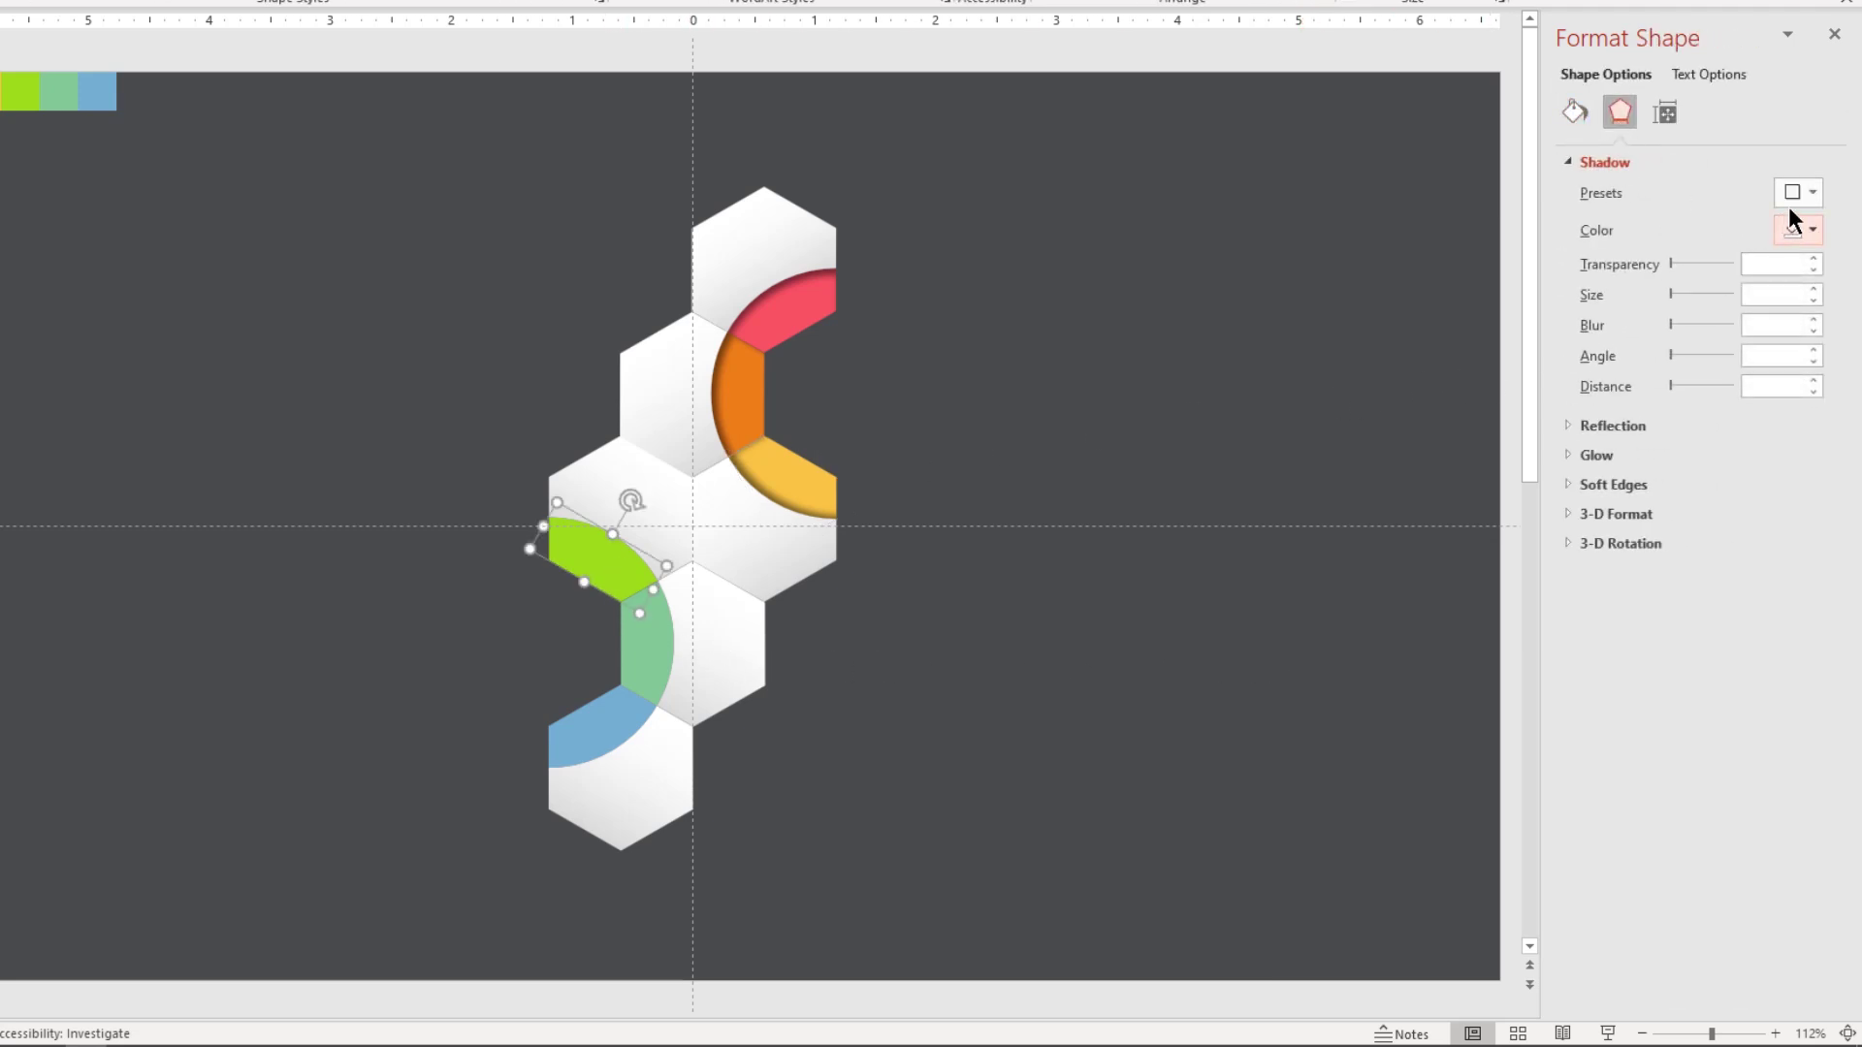
click(1796, 194)
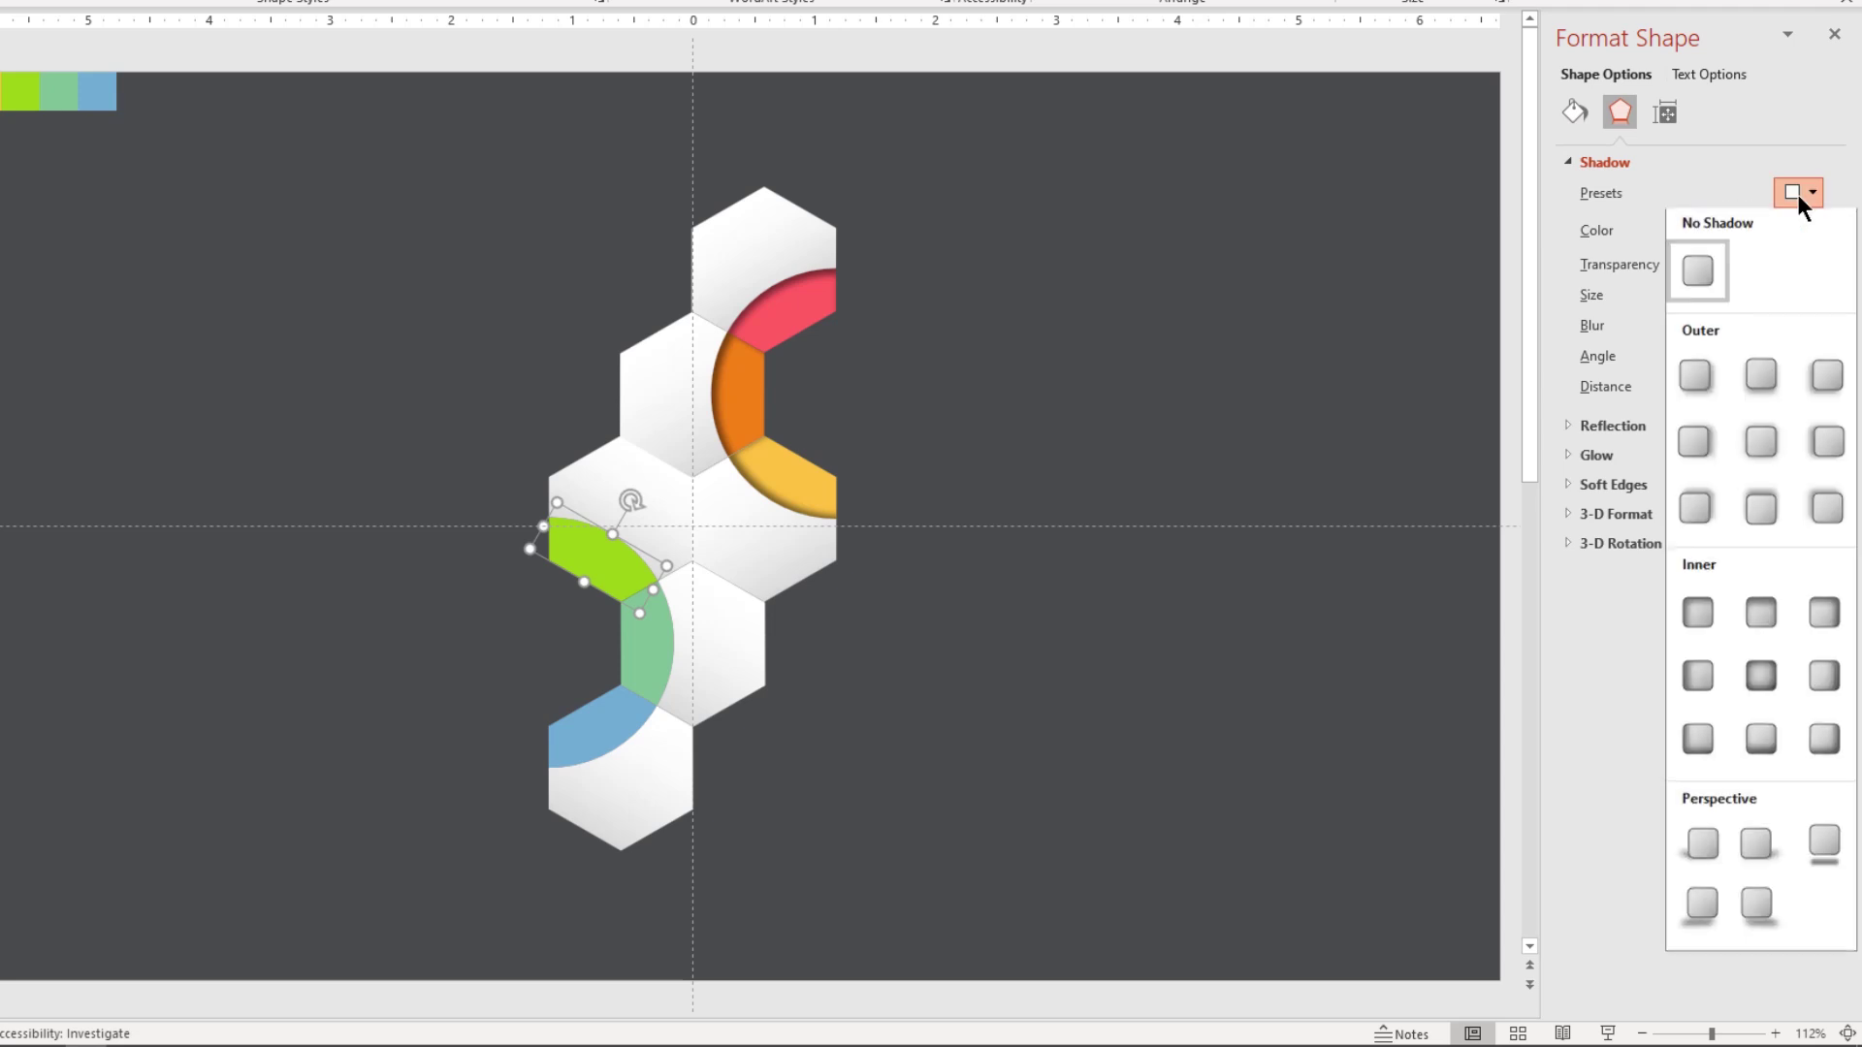
click(1818, 616)
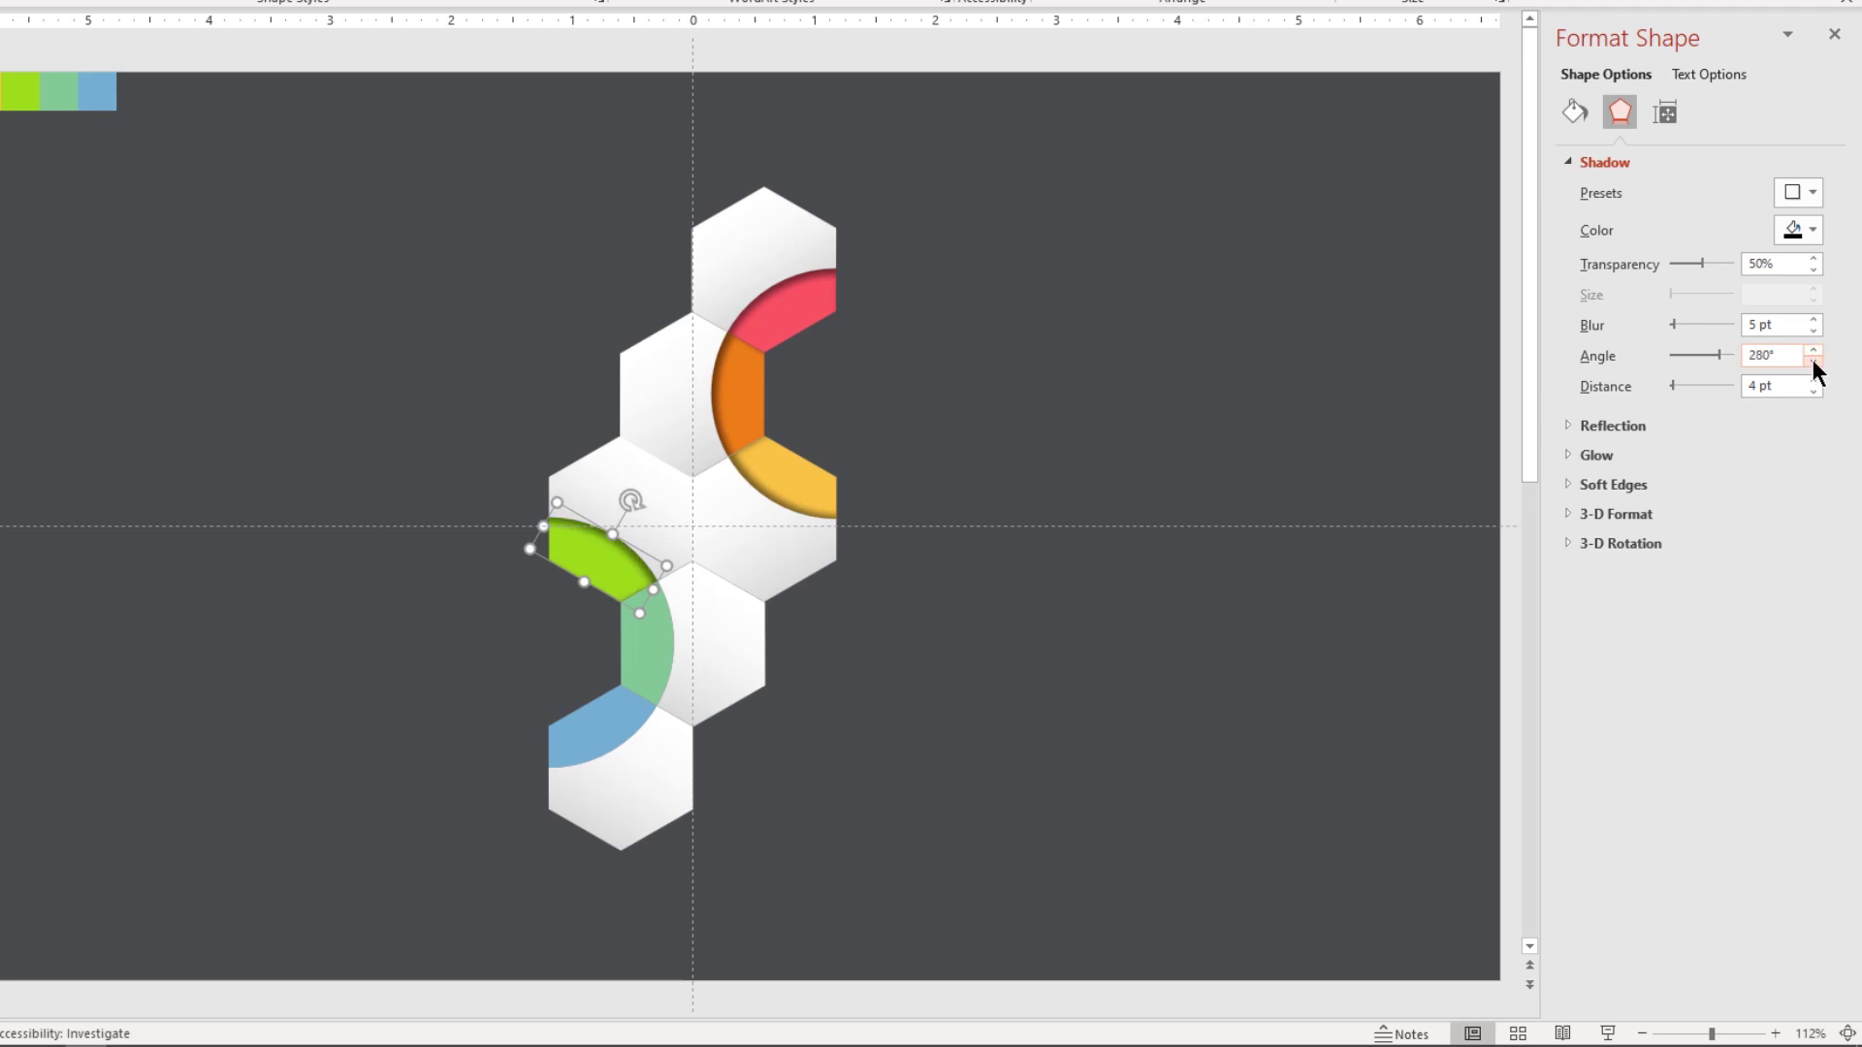
Apply inner shadows to the light-green and blue arcs, rotating the light-green arc's shadow angle
click(654, 665)
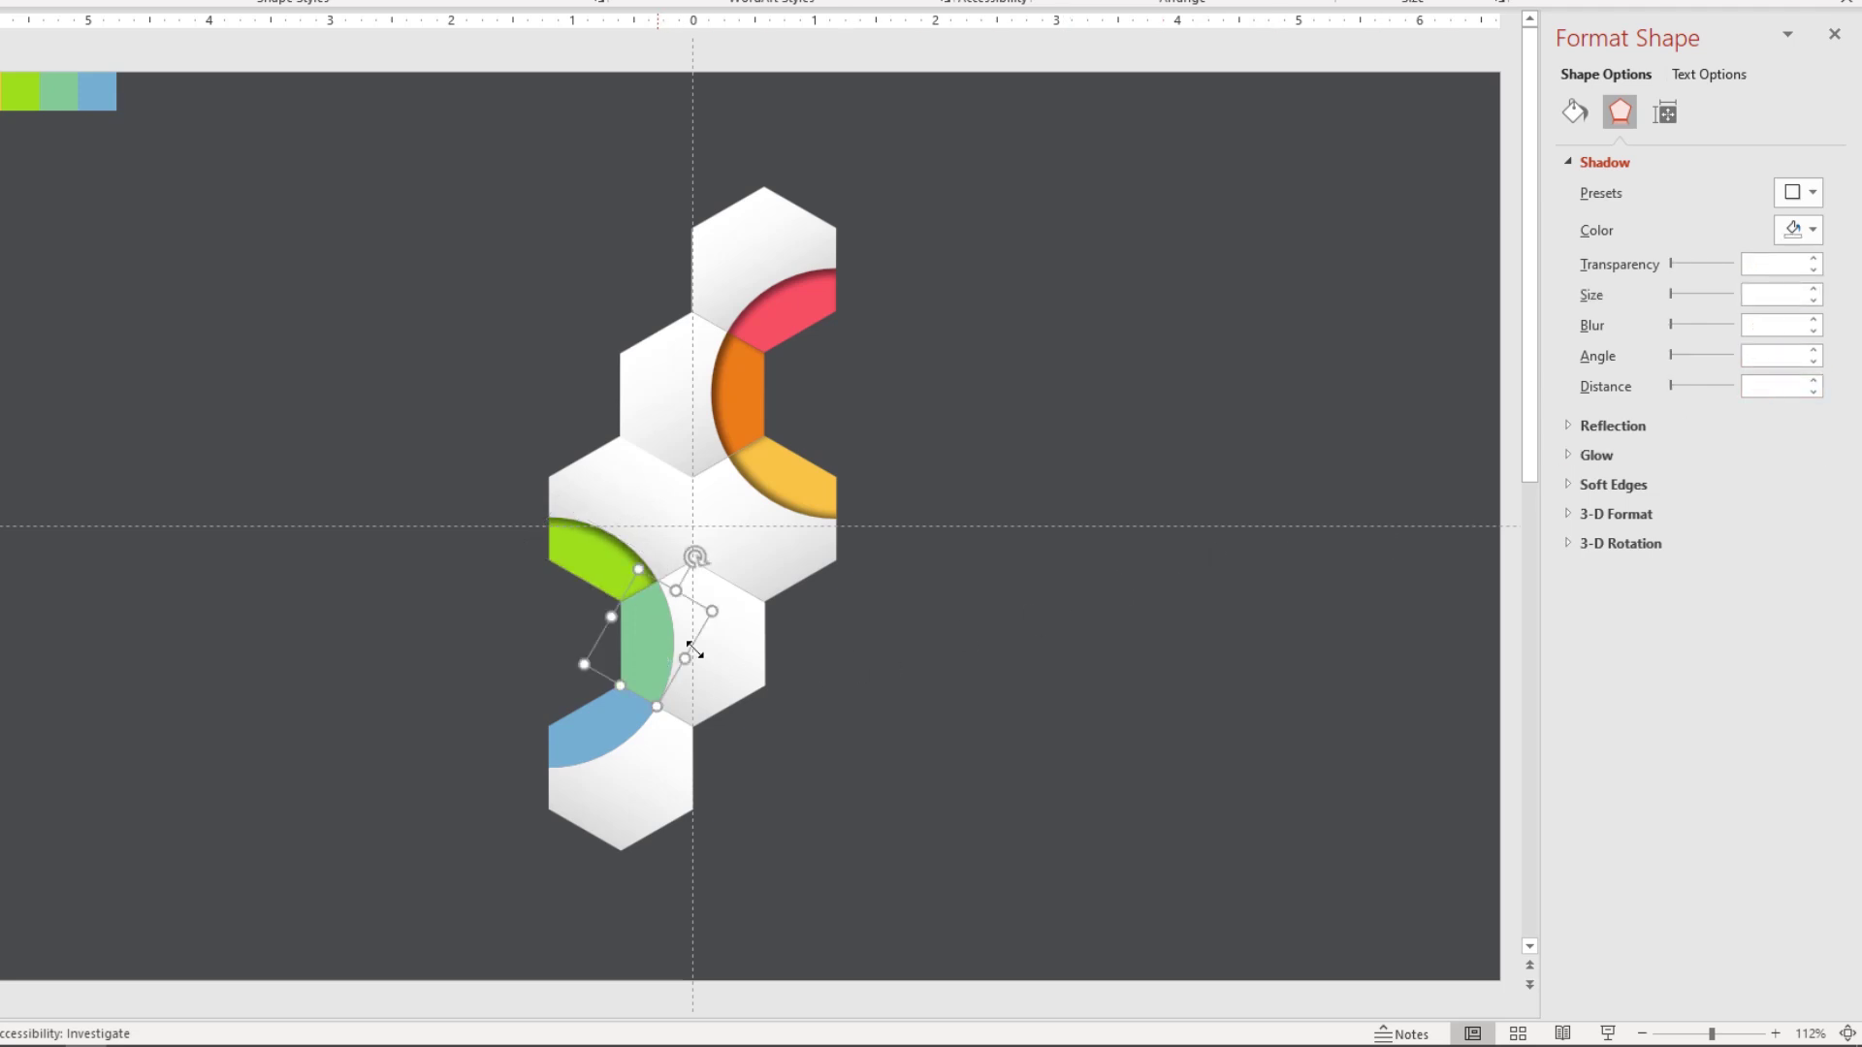
click(1796, 193)
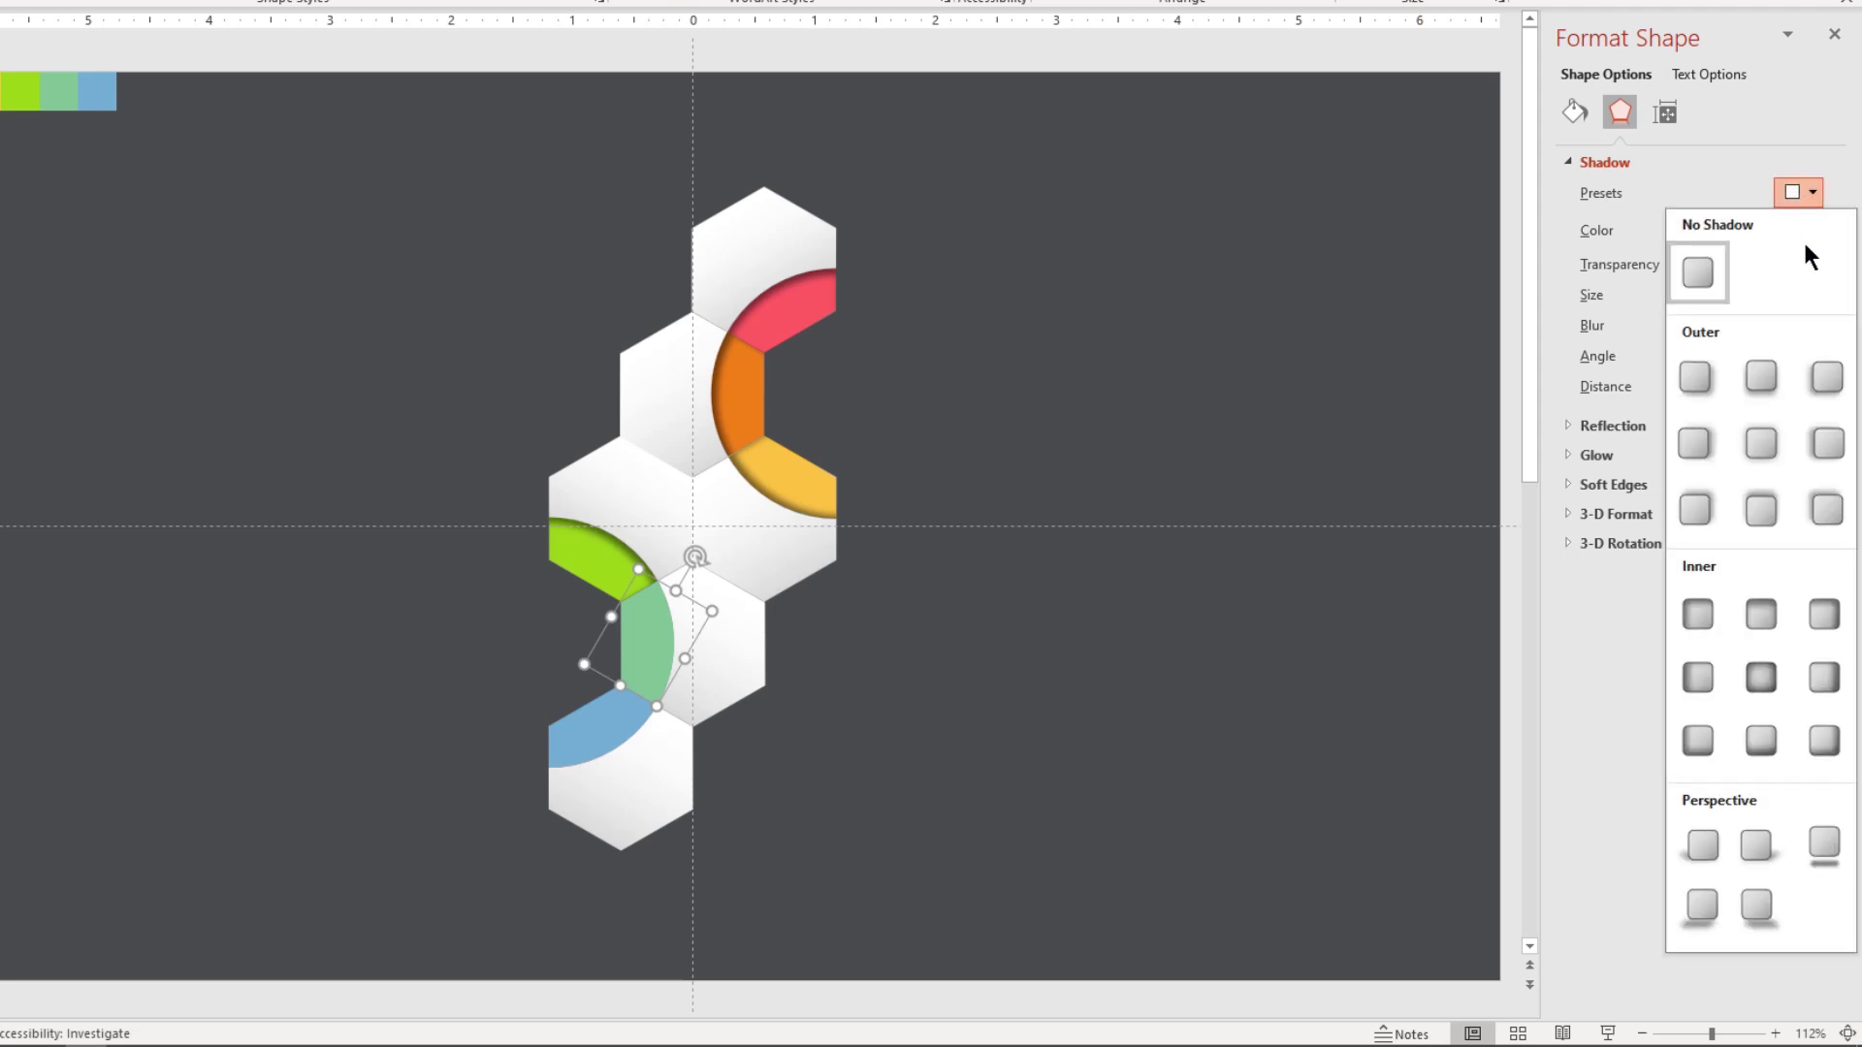
click(1824, 681)
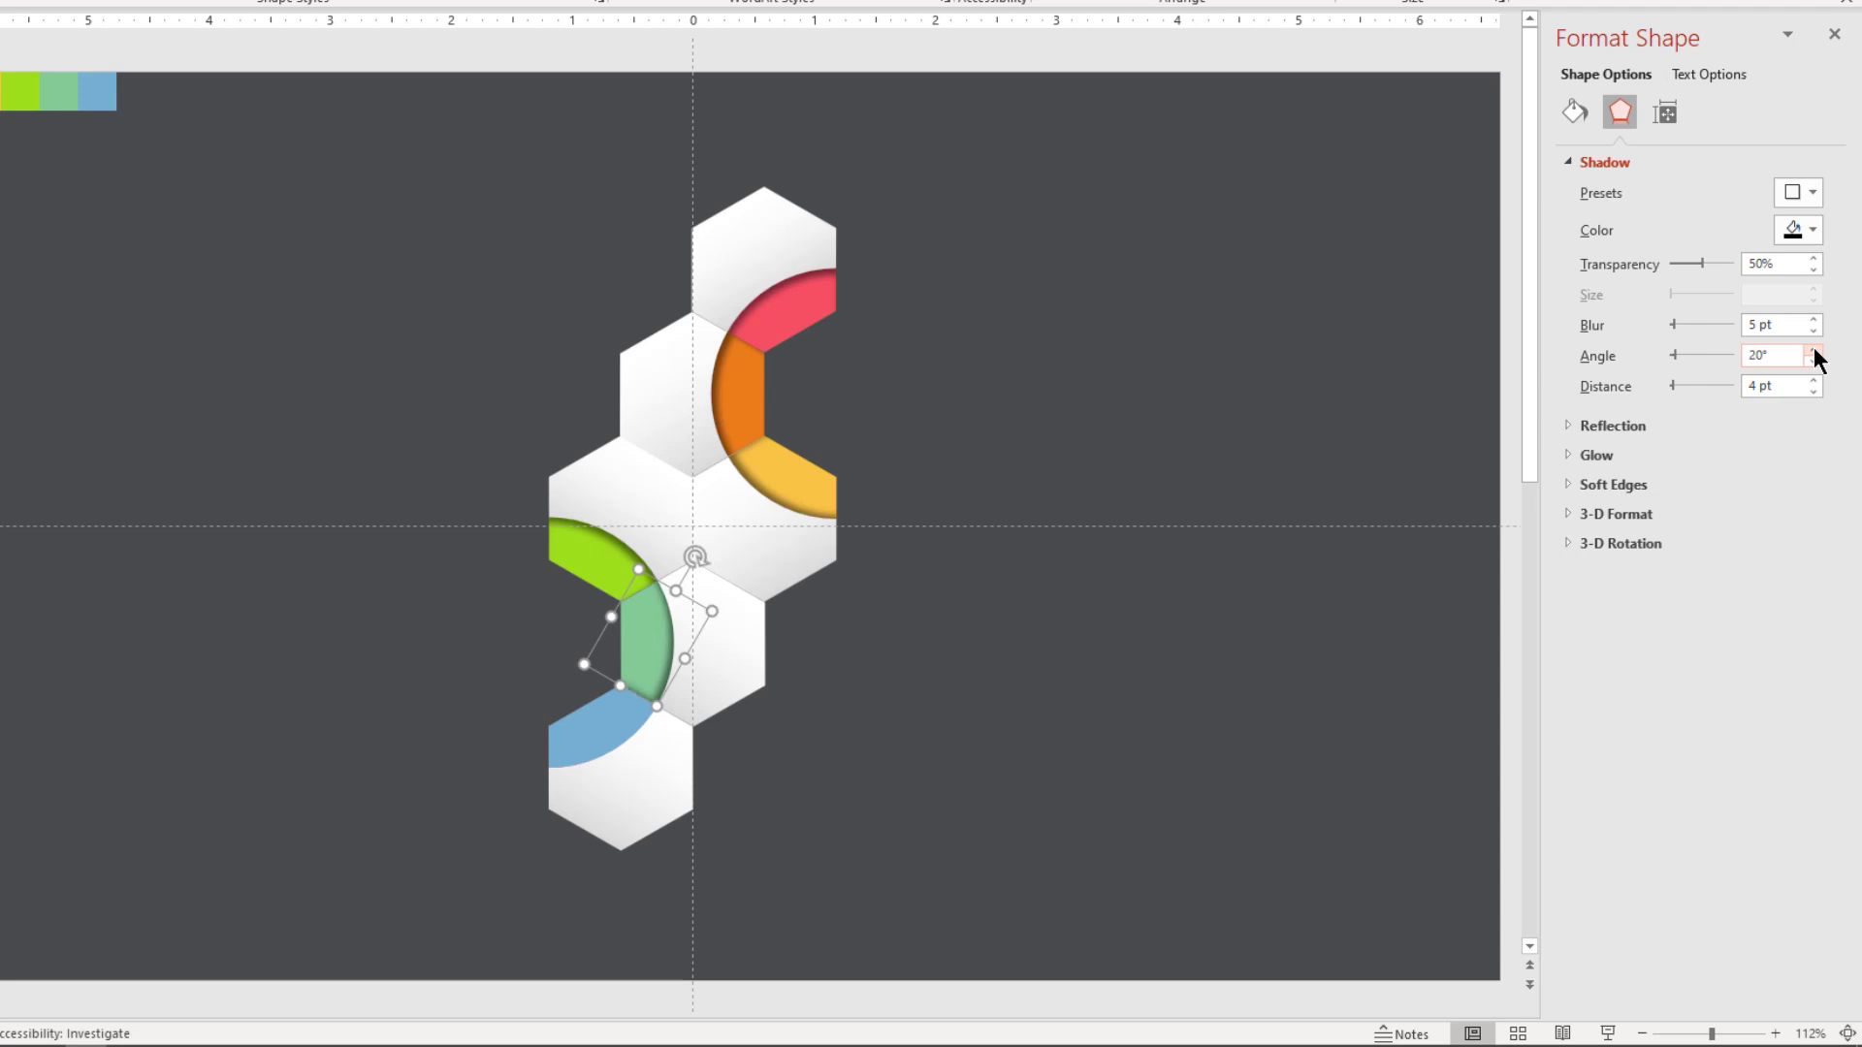
drag(1813, 355, 1813, 355)
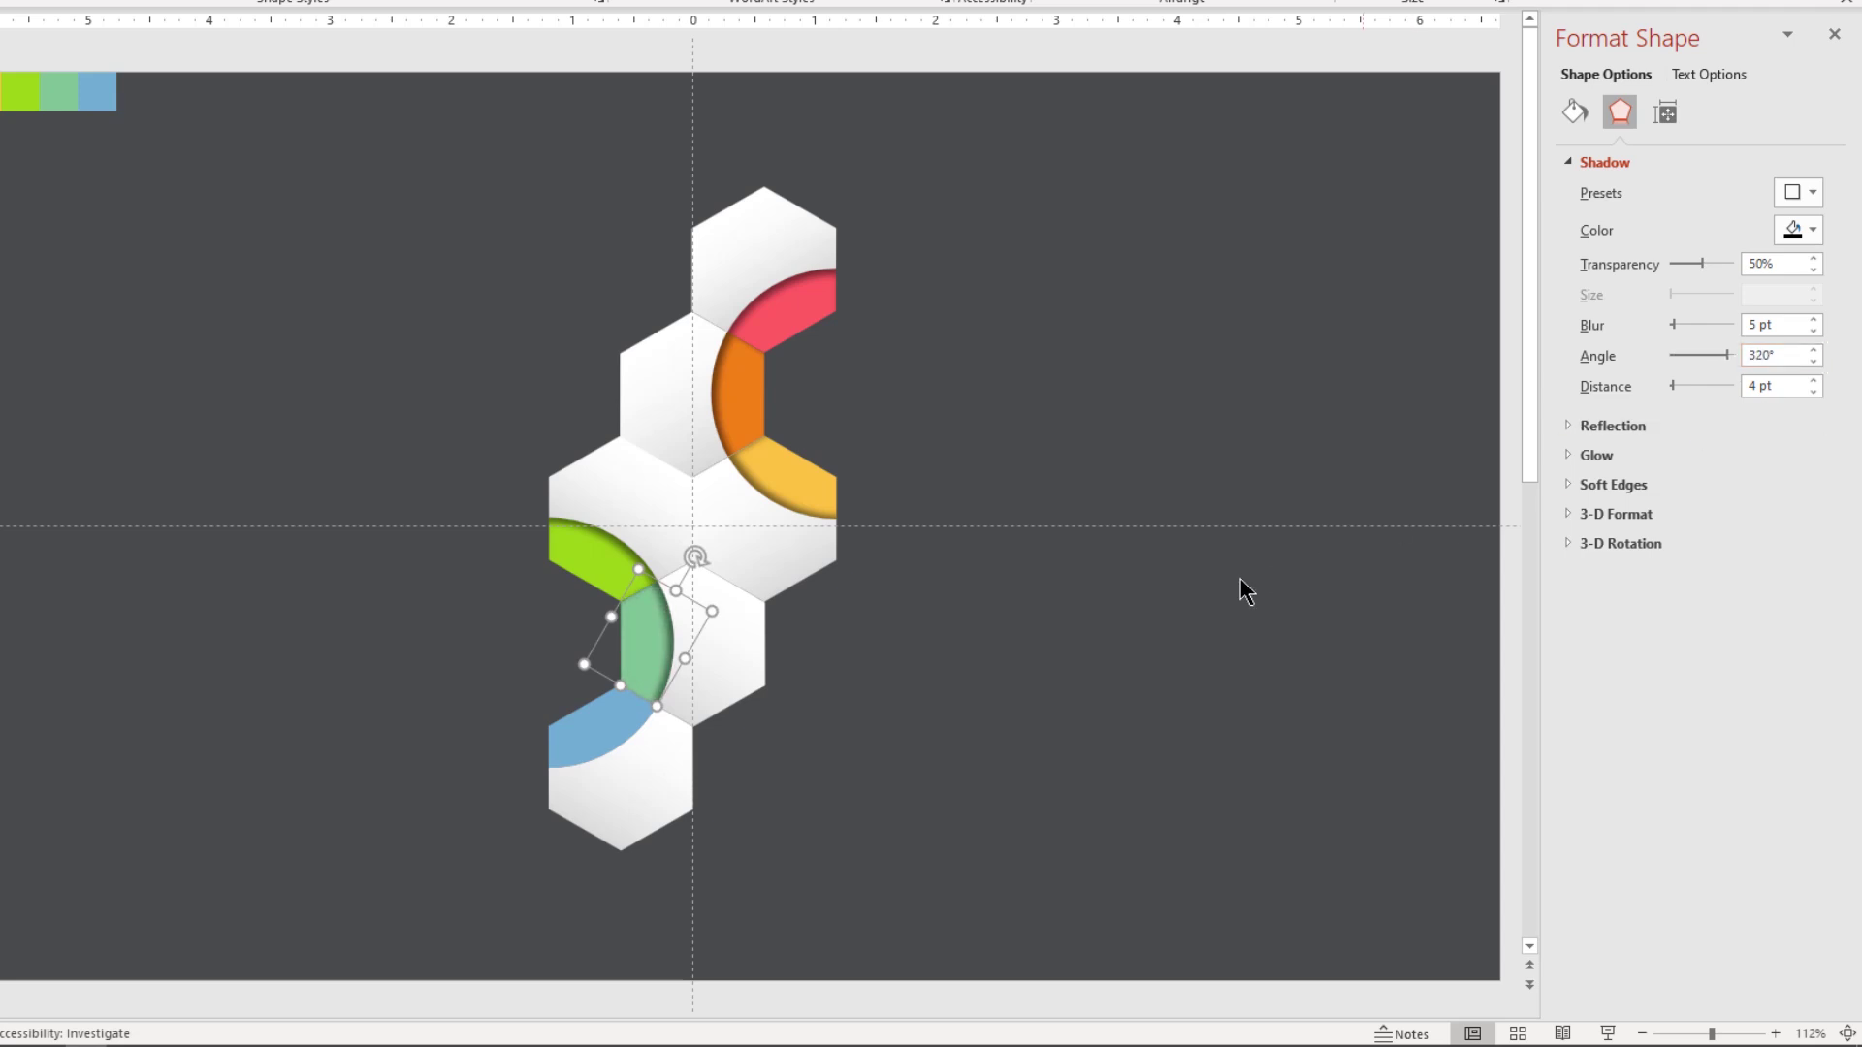
click(622, 719)
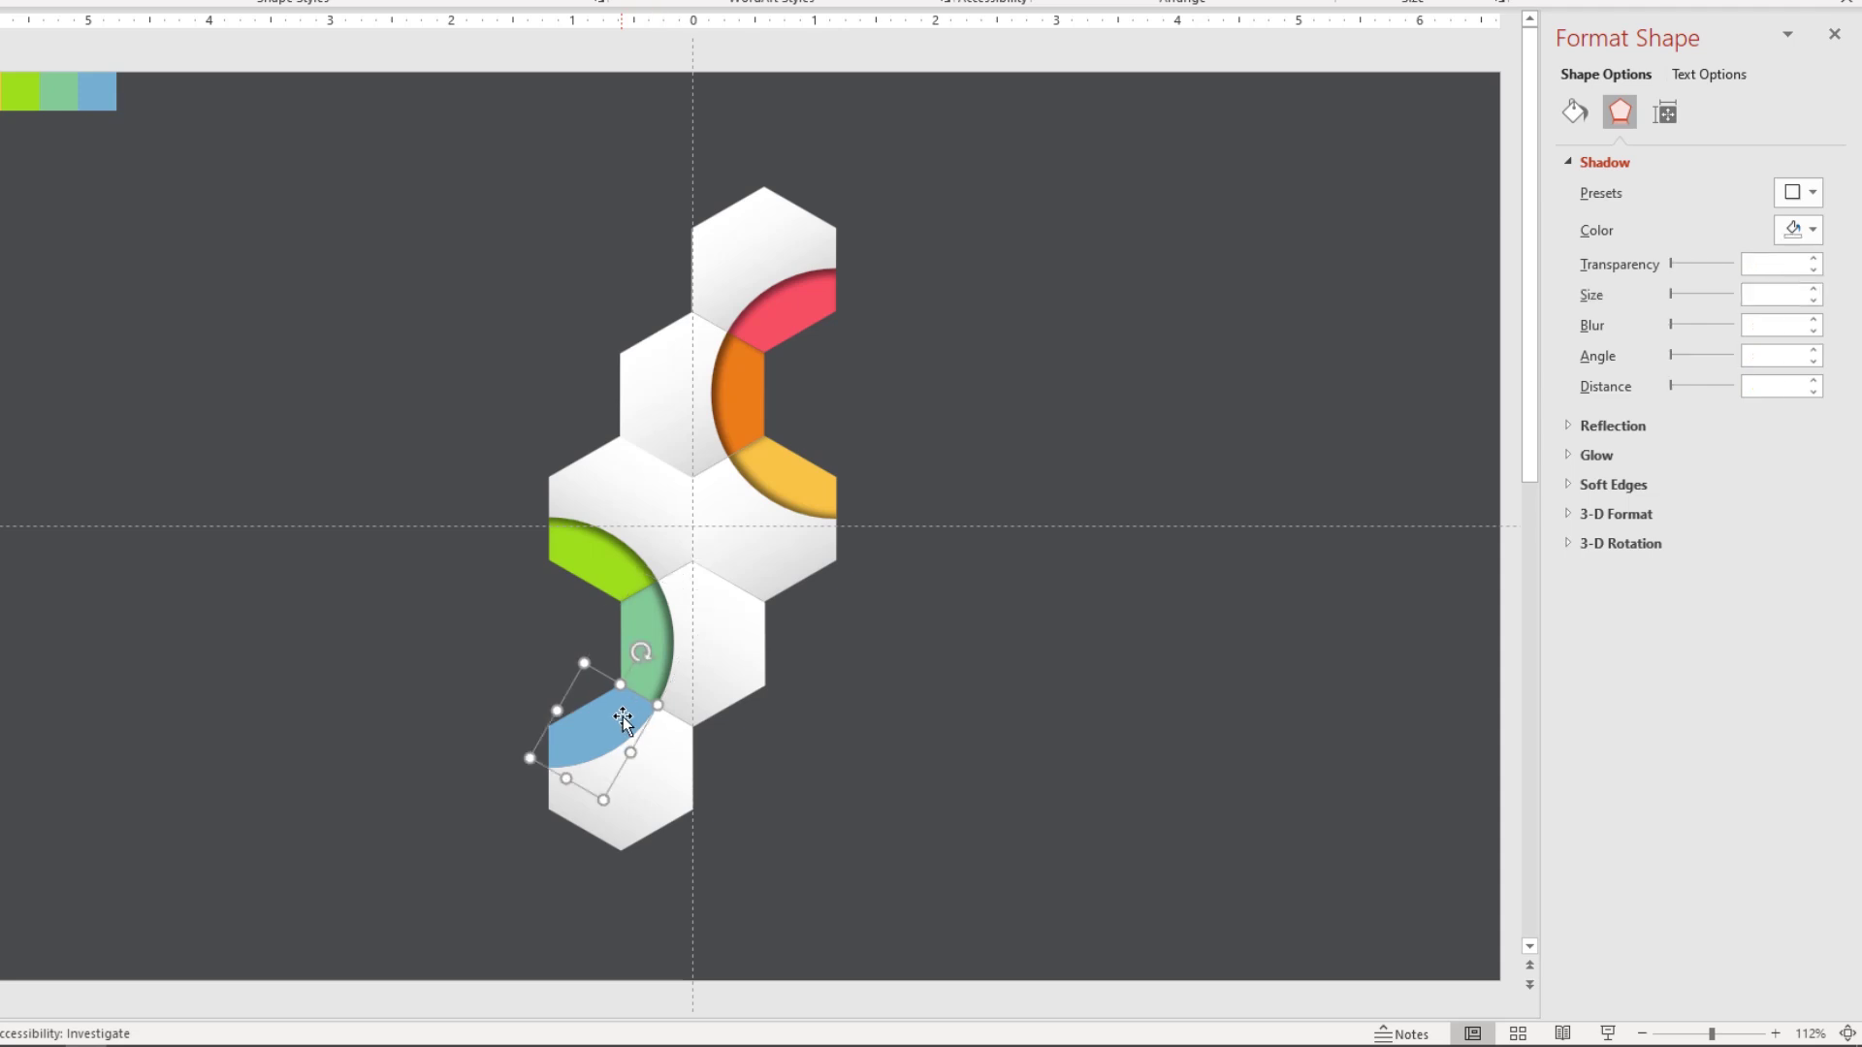
click(1800, 194)
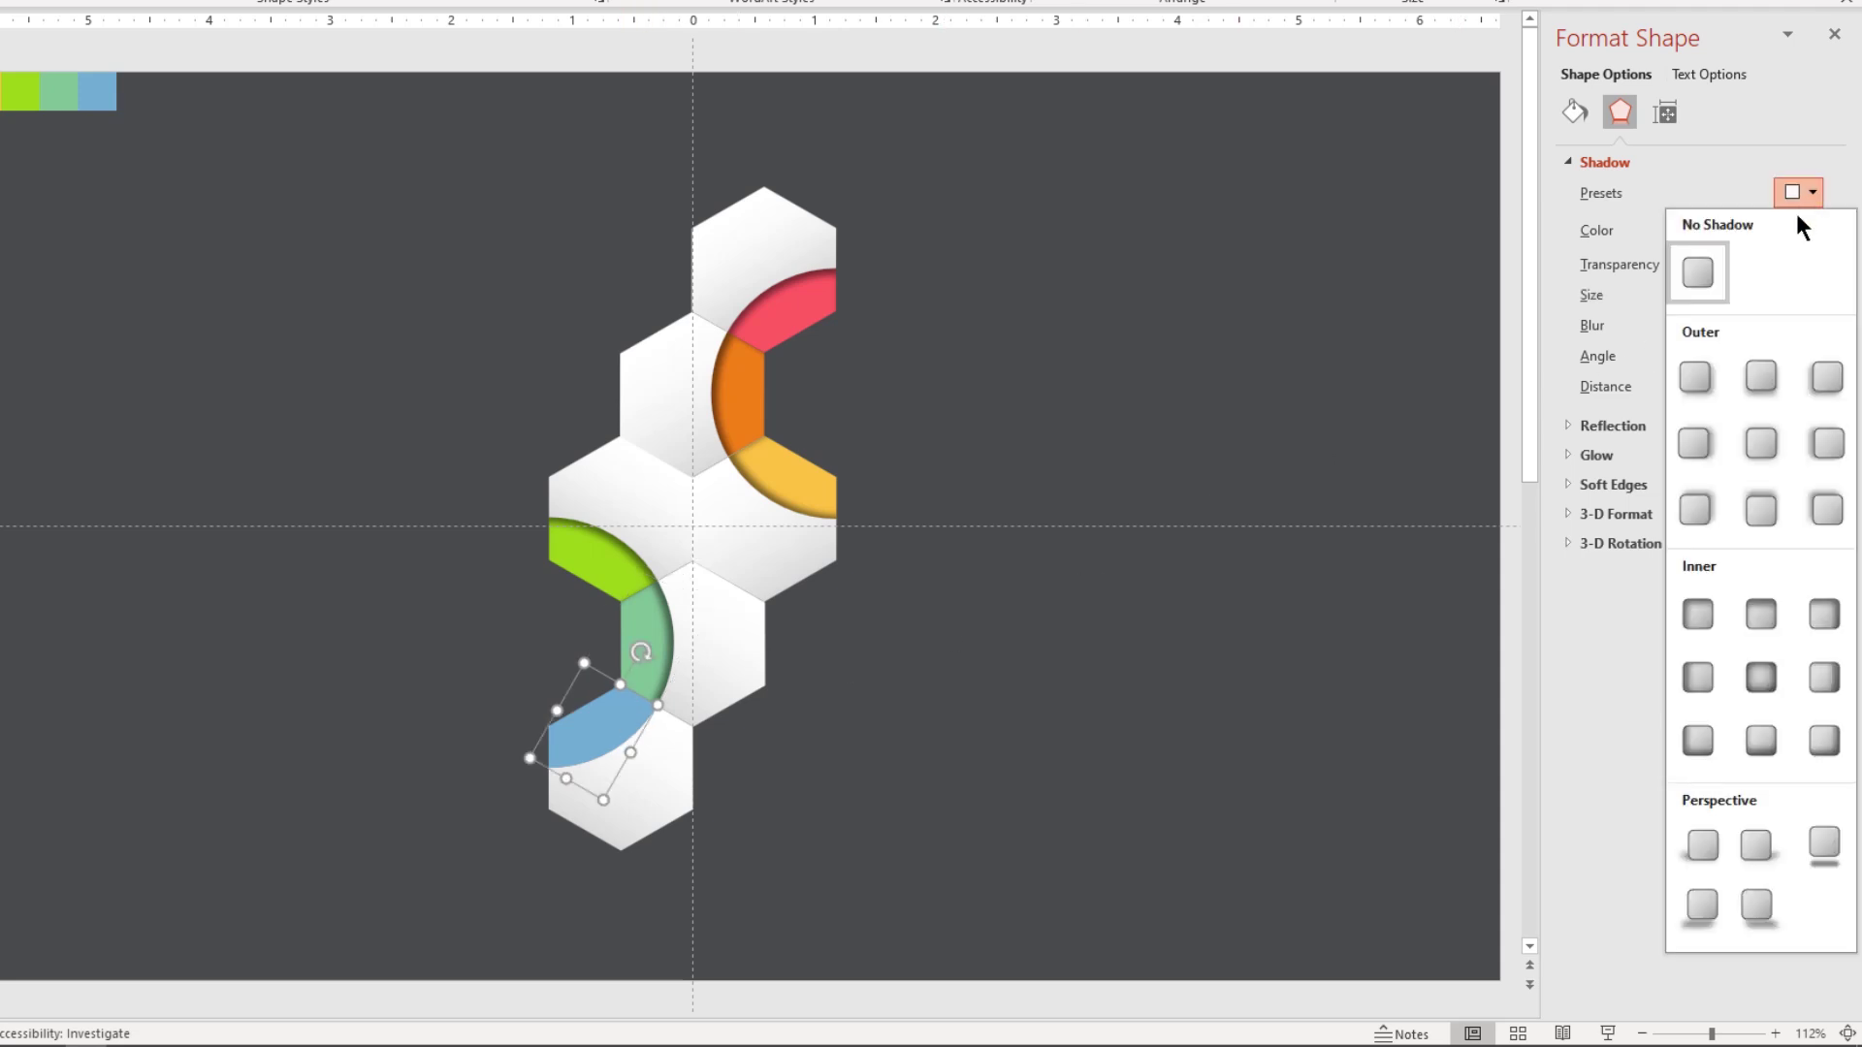
click(1823, 740)
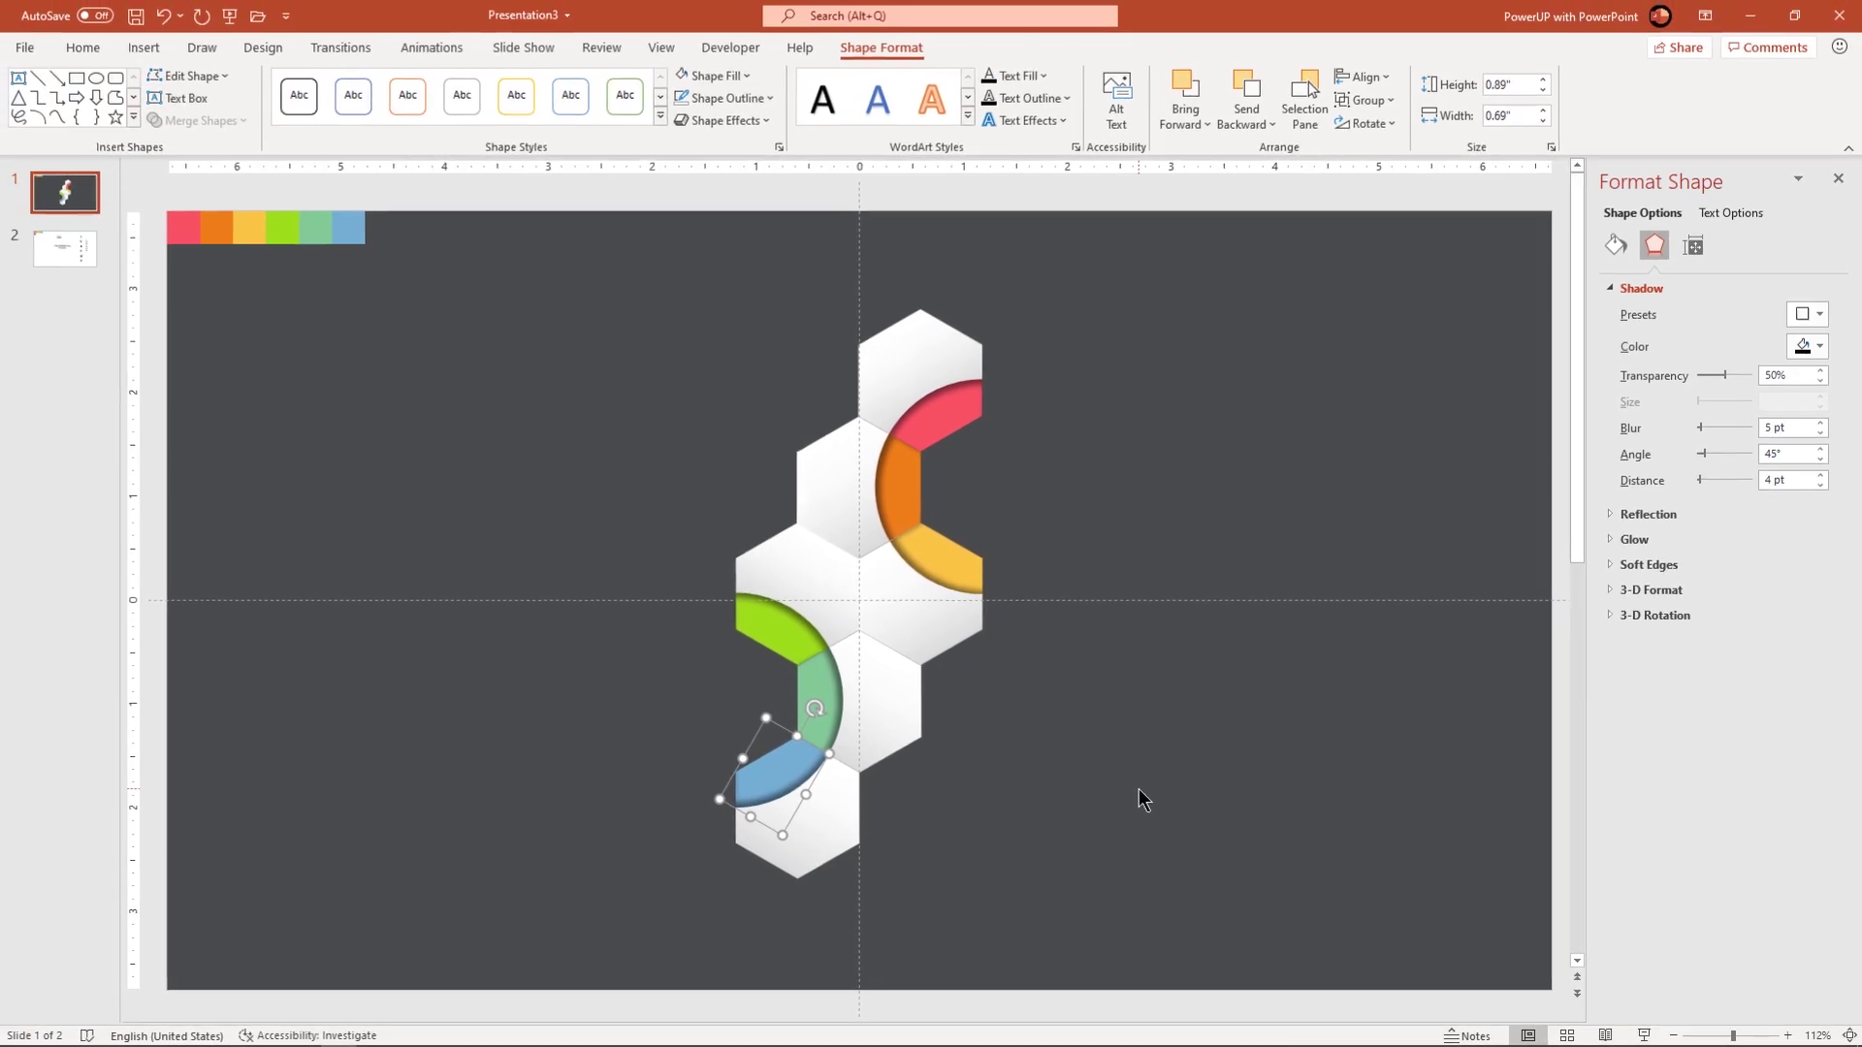
click(1138, 789)
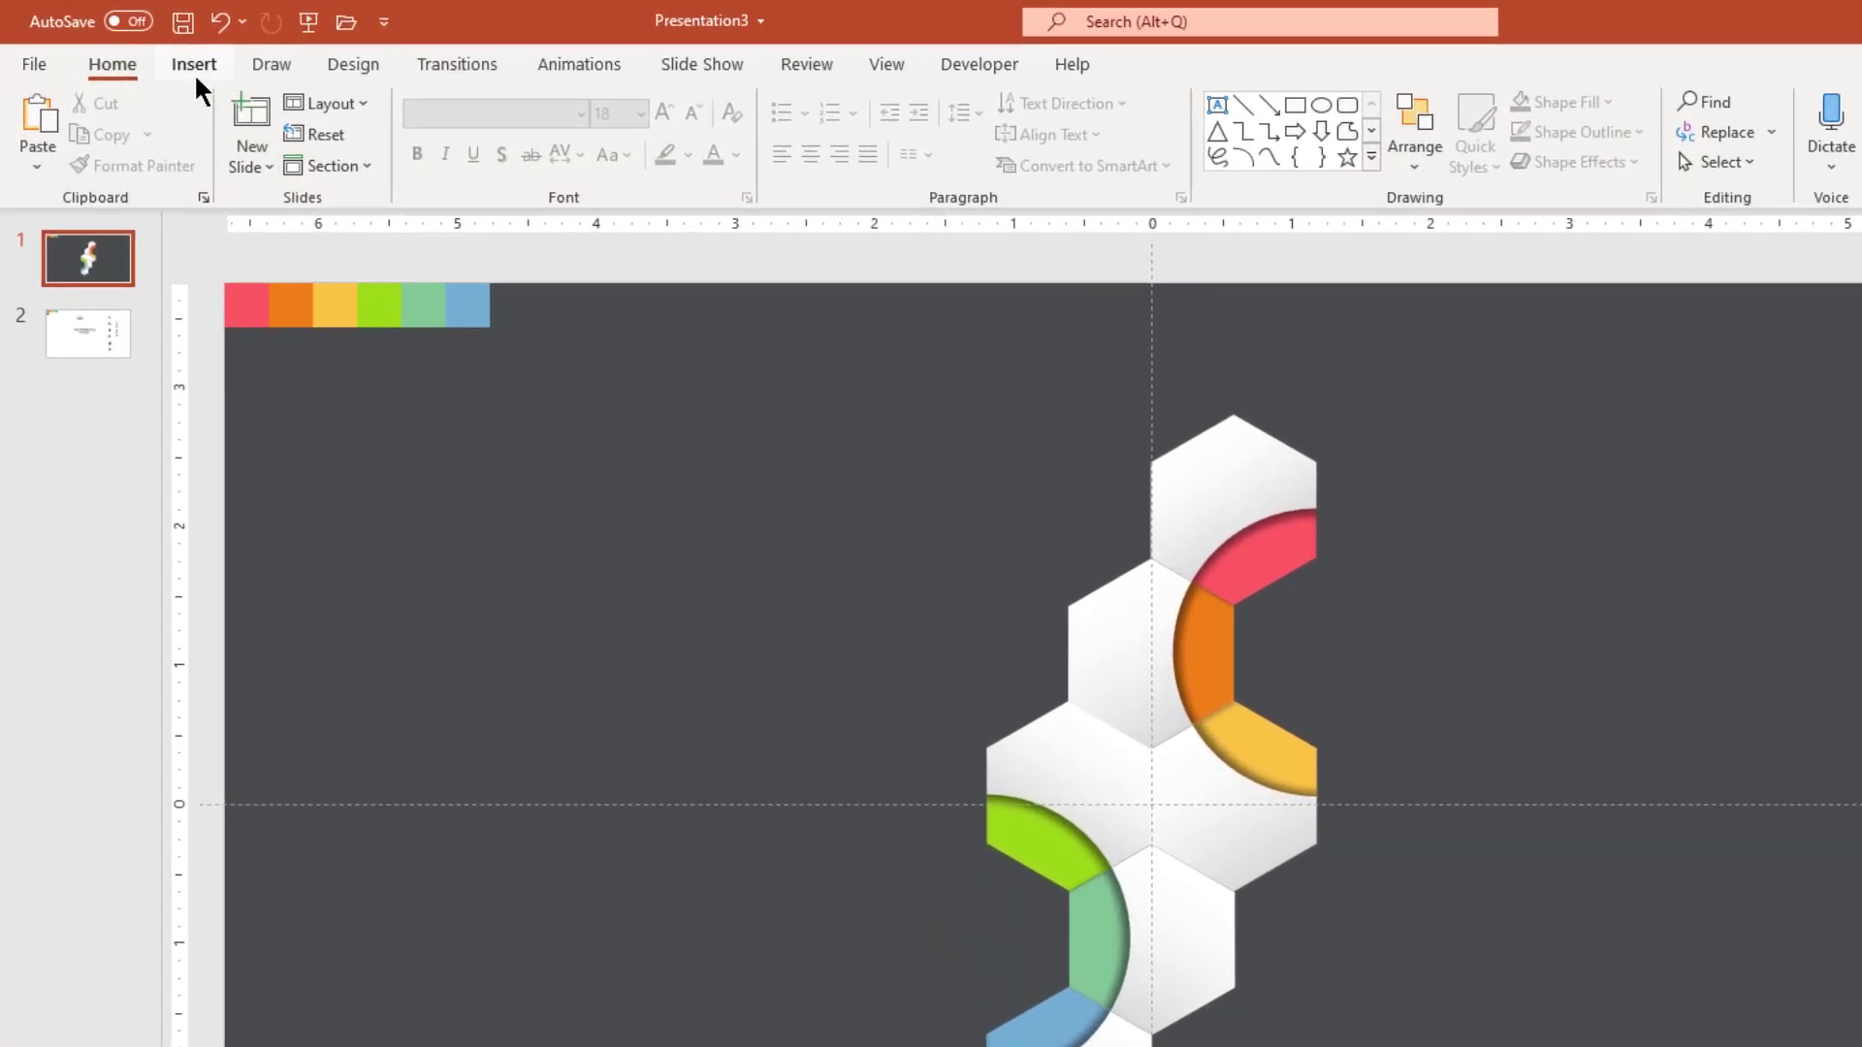
Draw an elbow connector running up-left from the top hexagon's corner
click(143, 48)
click(401, 165)
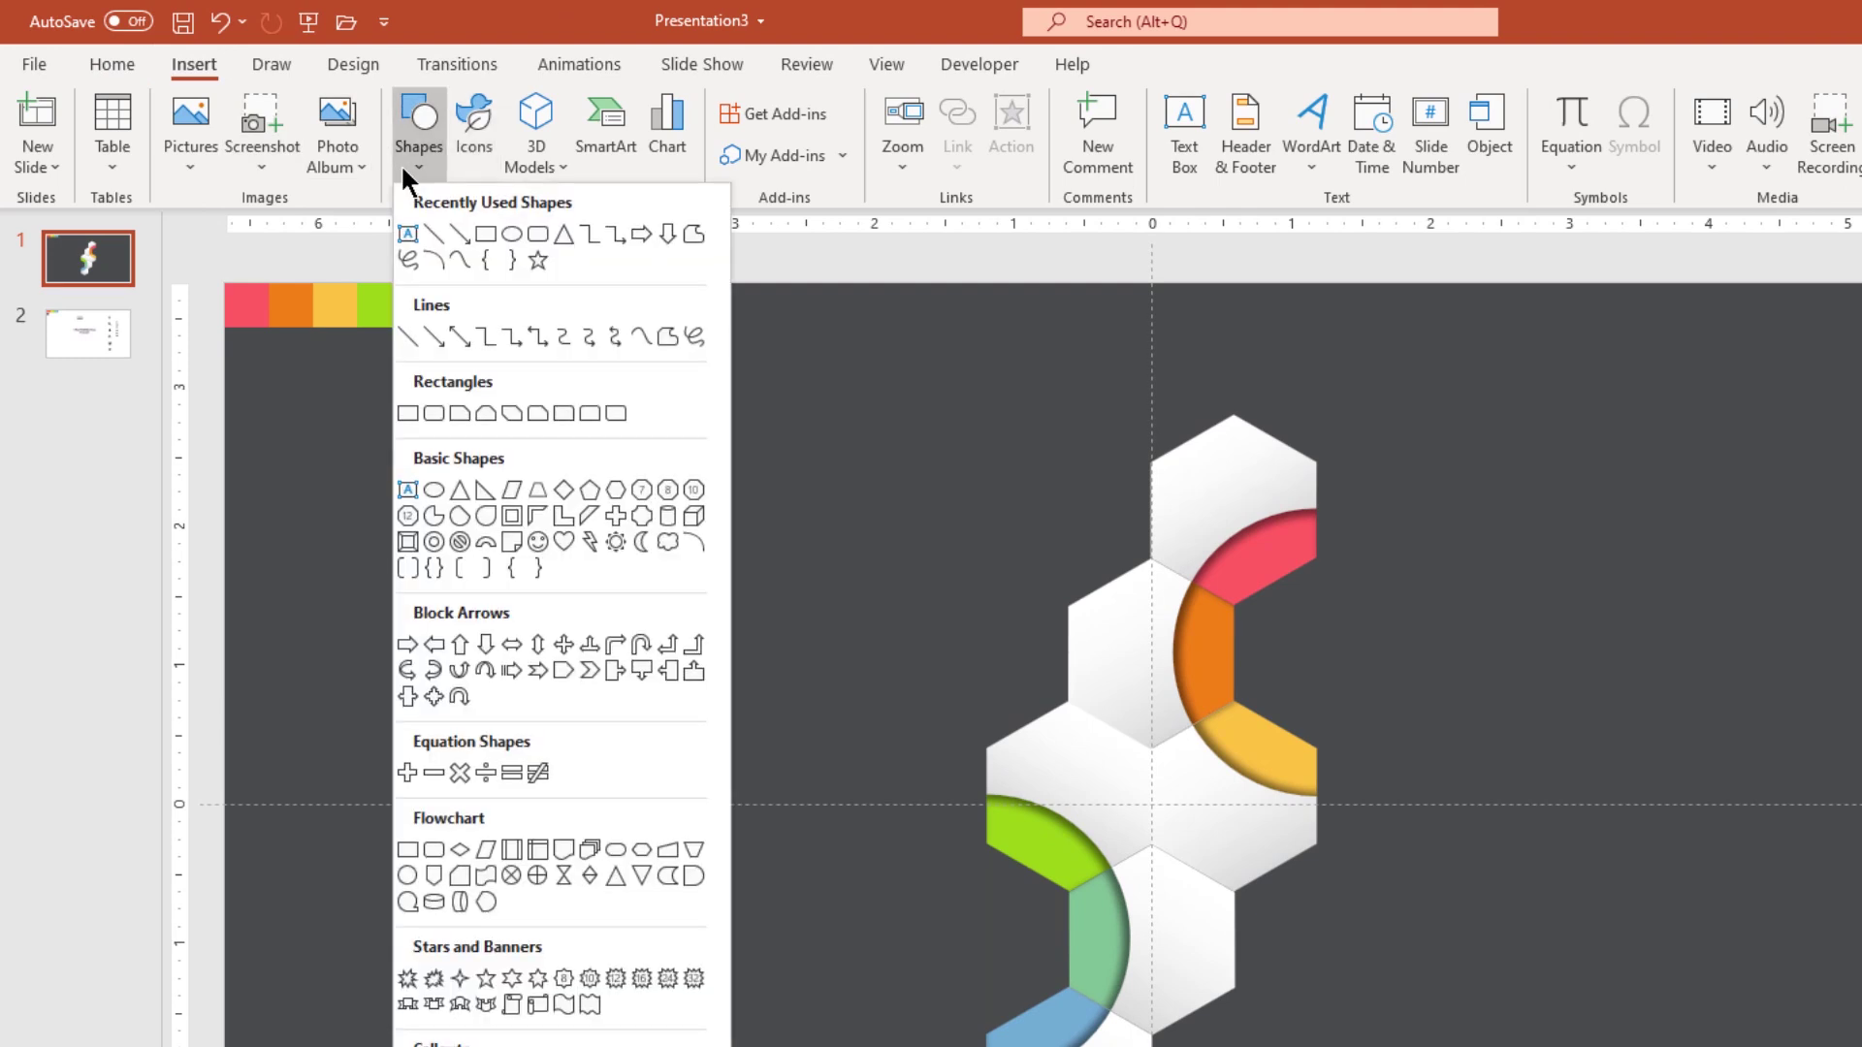
click(587, 237)
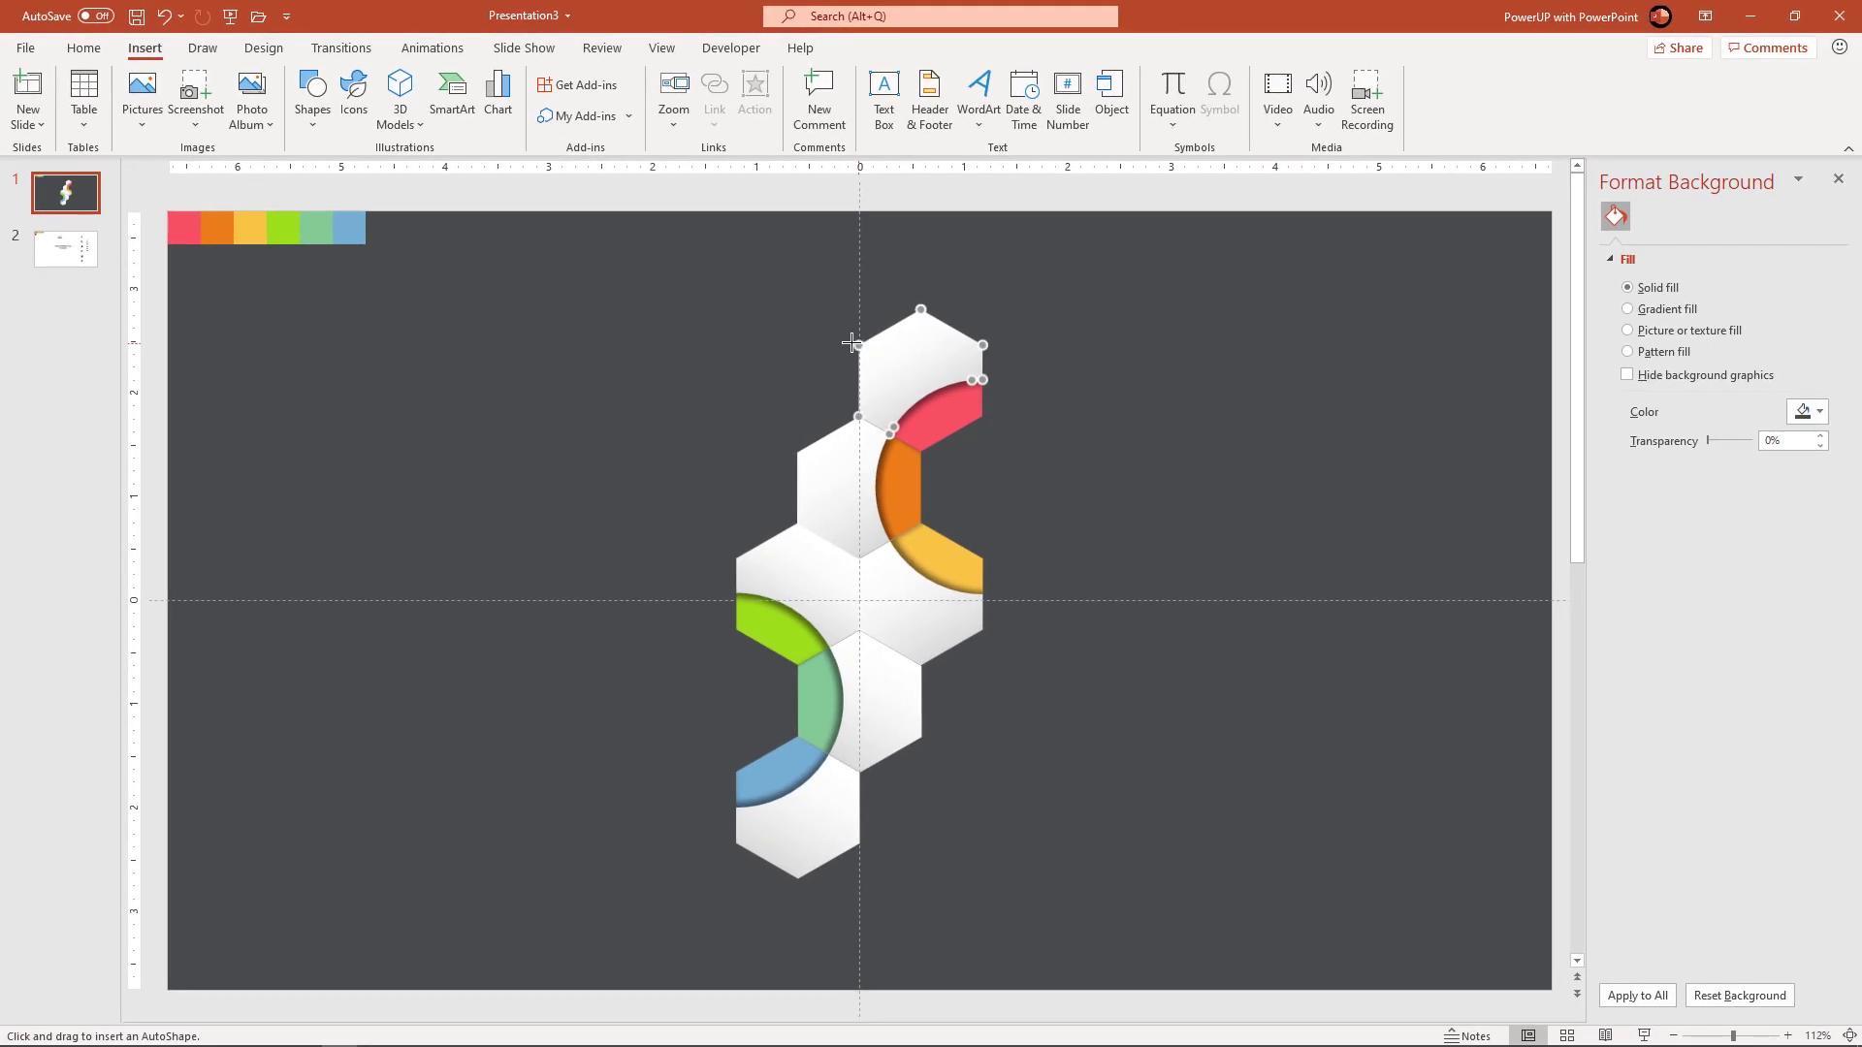
drag(1006, 402, 915, 363)
drag(768, 307, 768, 308)
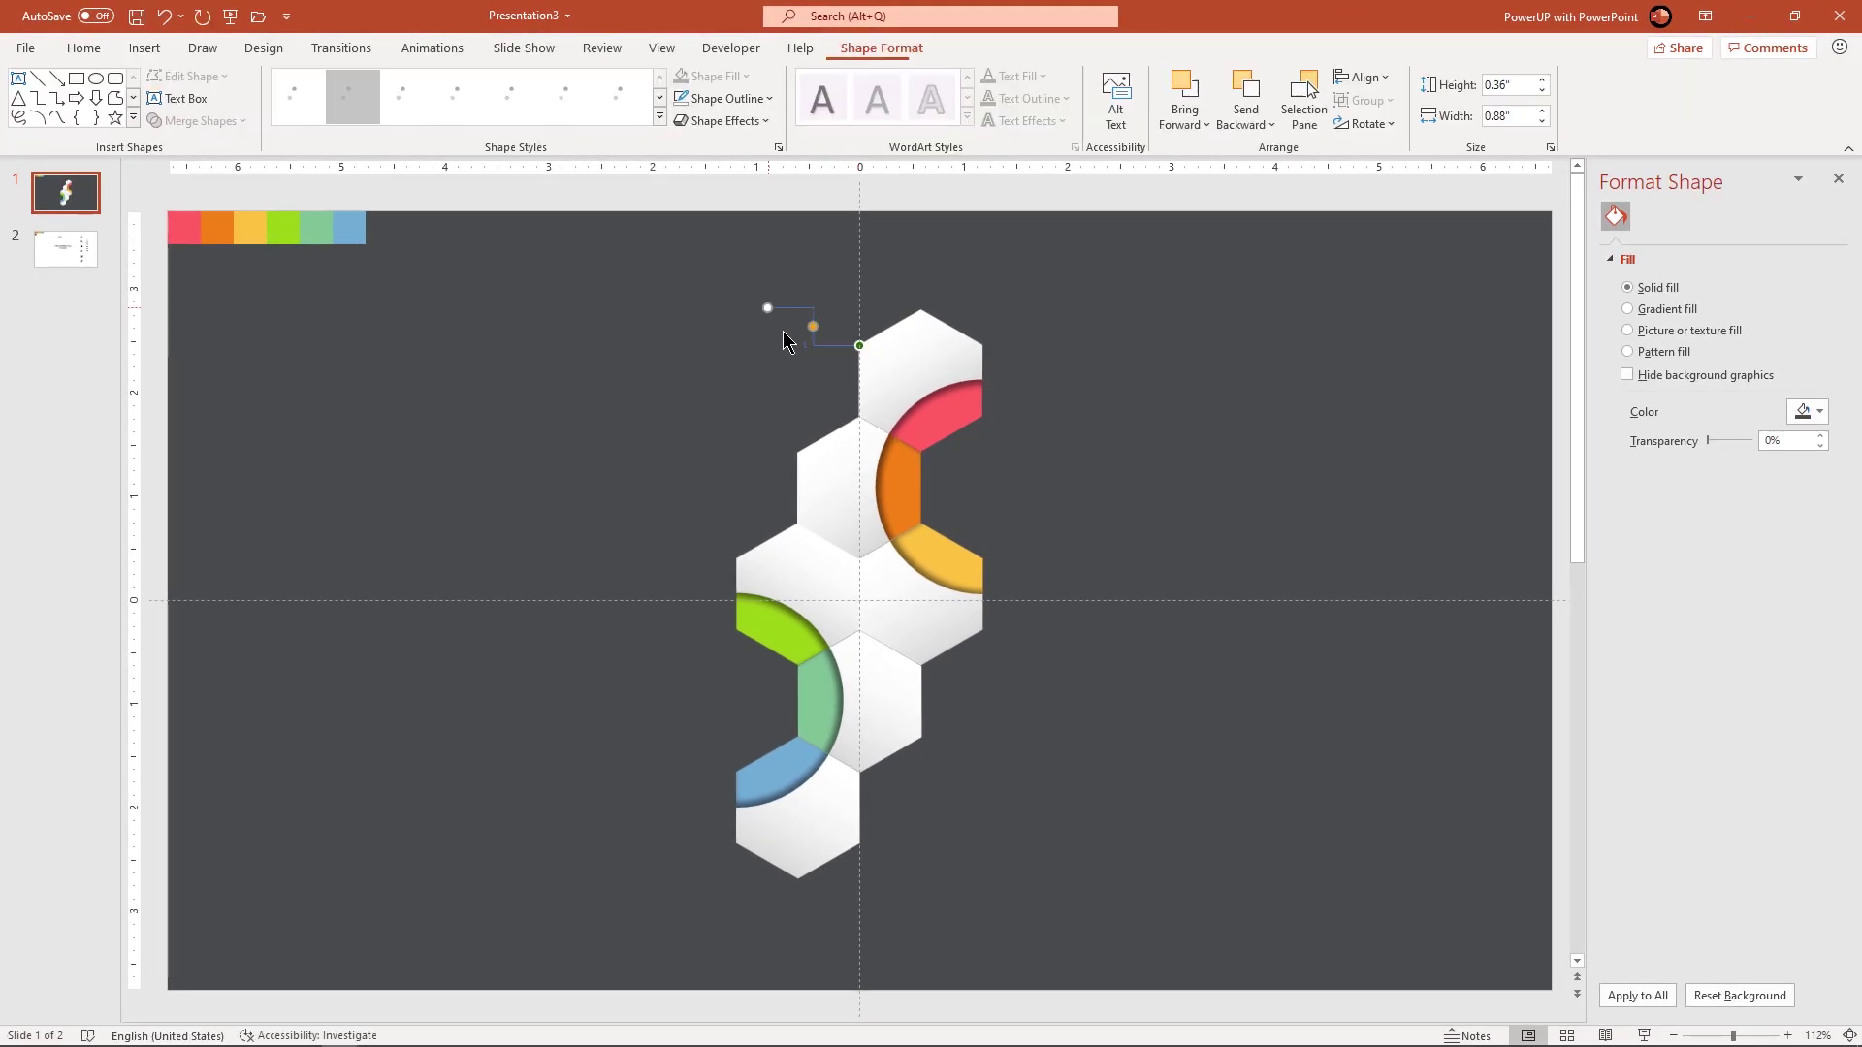
Make the elbow connector line white with a 1 pt weight
click(759, 101)
click(679, 148)
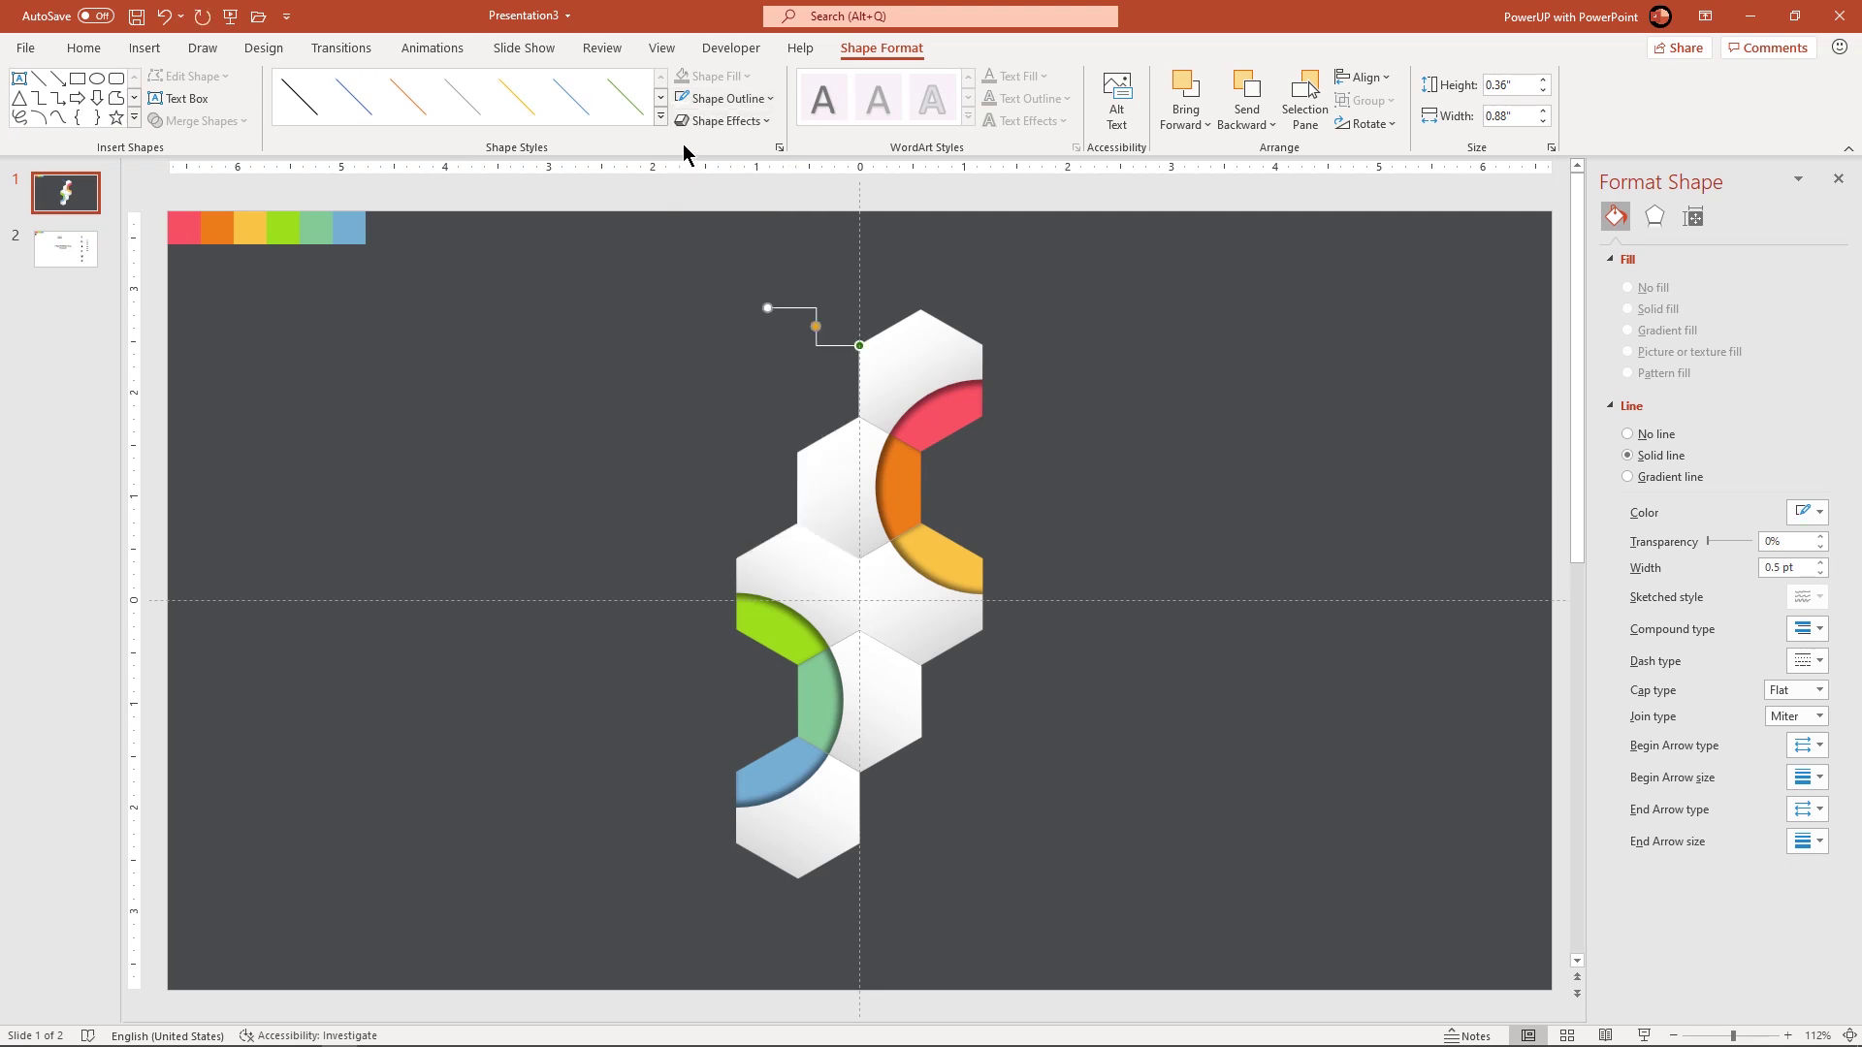
click(732, 98)
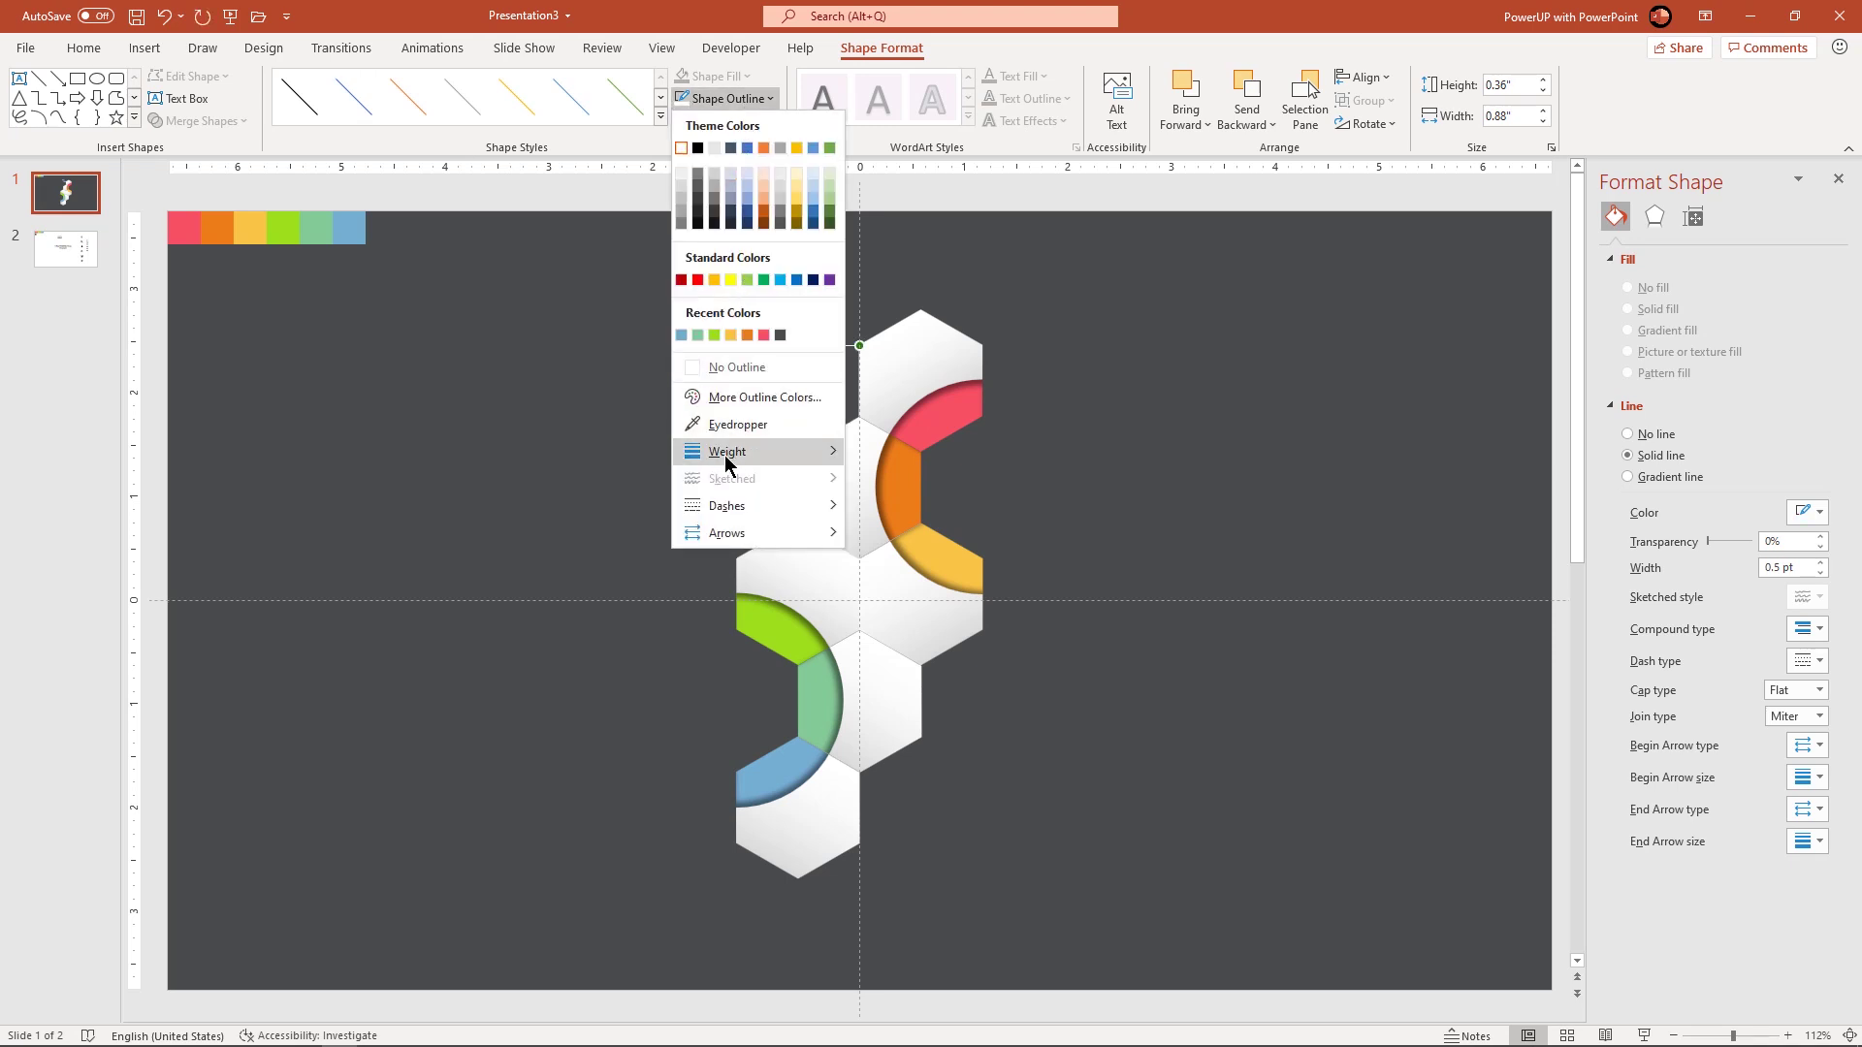
mouse_move(729, 454)
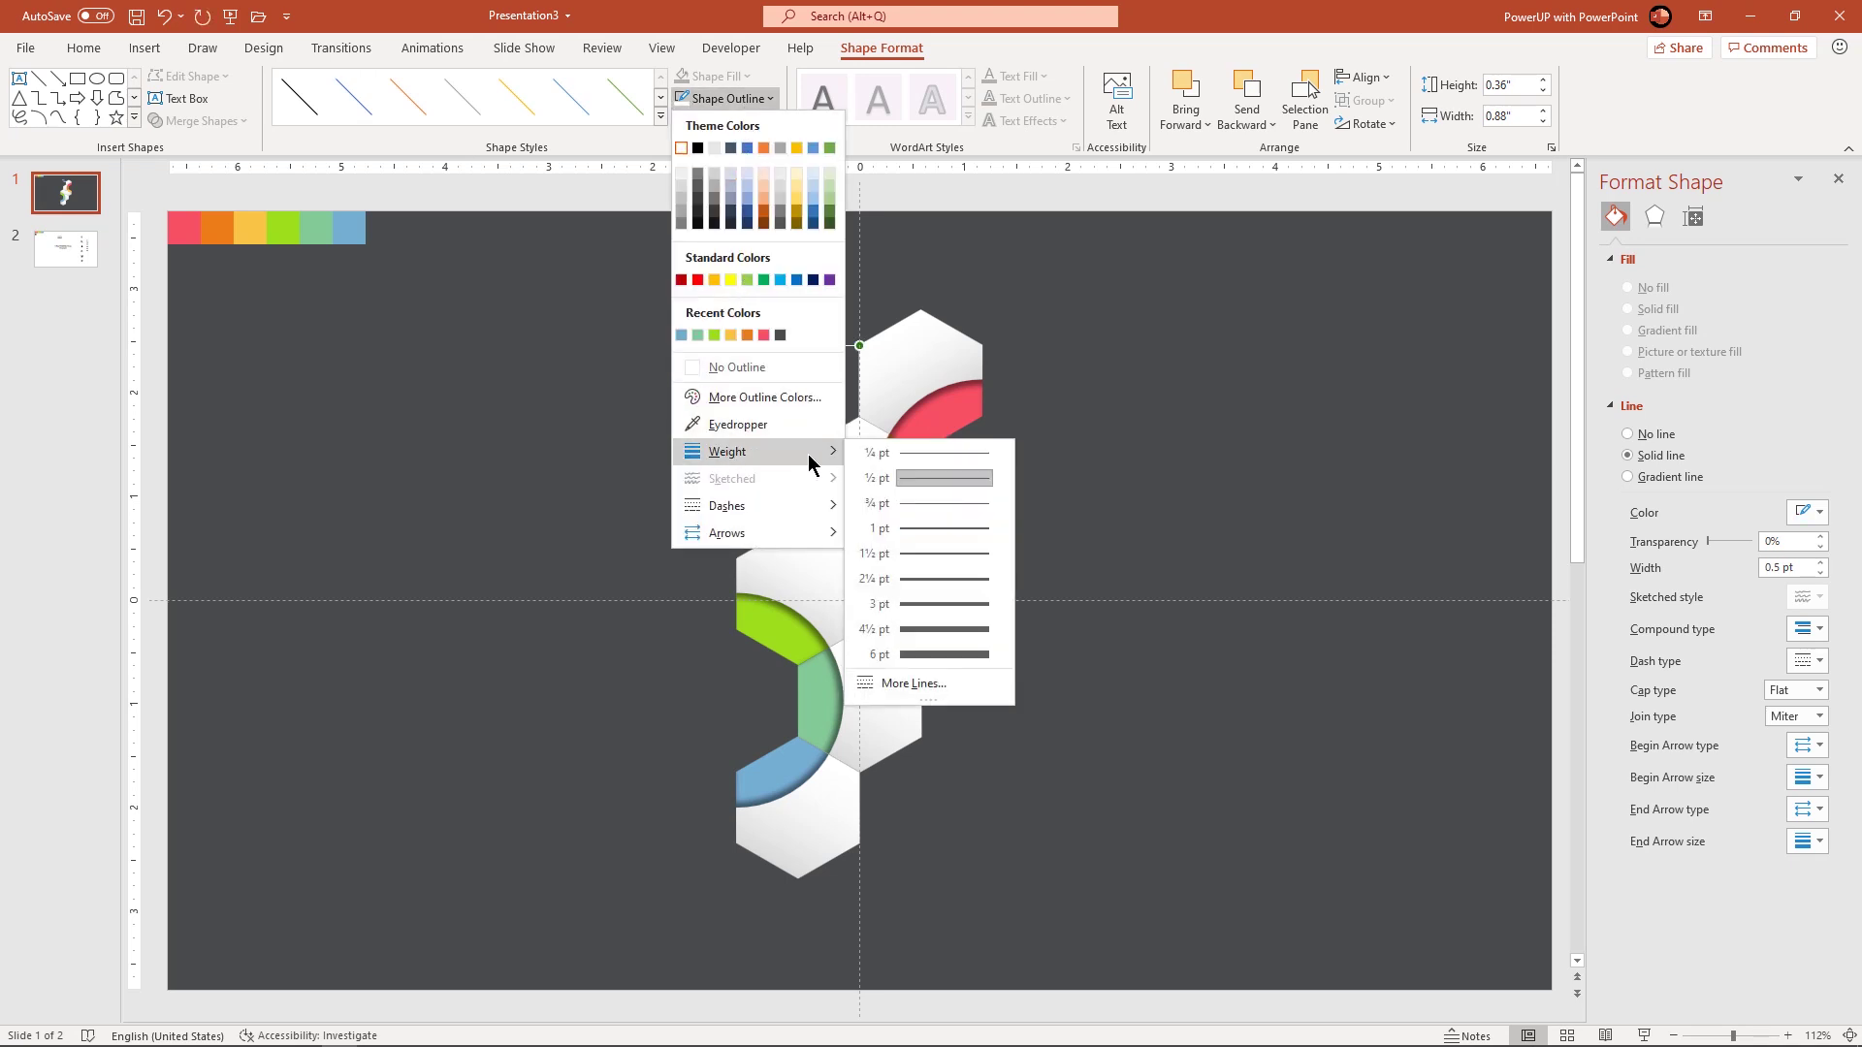
click(906, 528)
click(1113, 486)
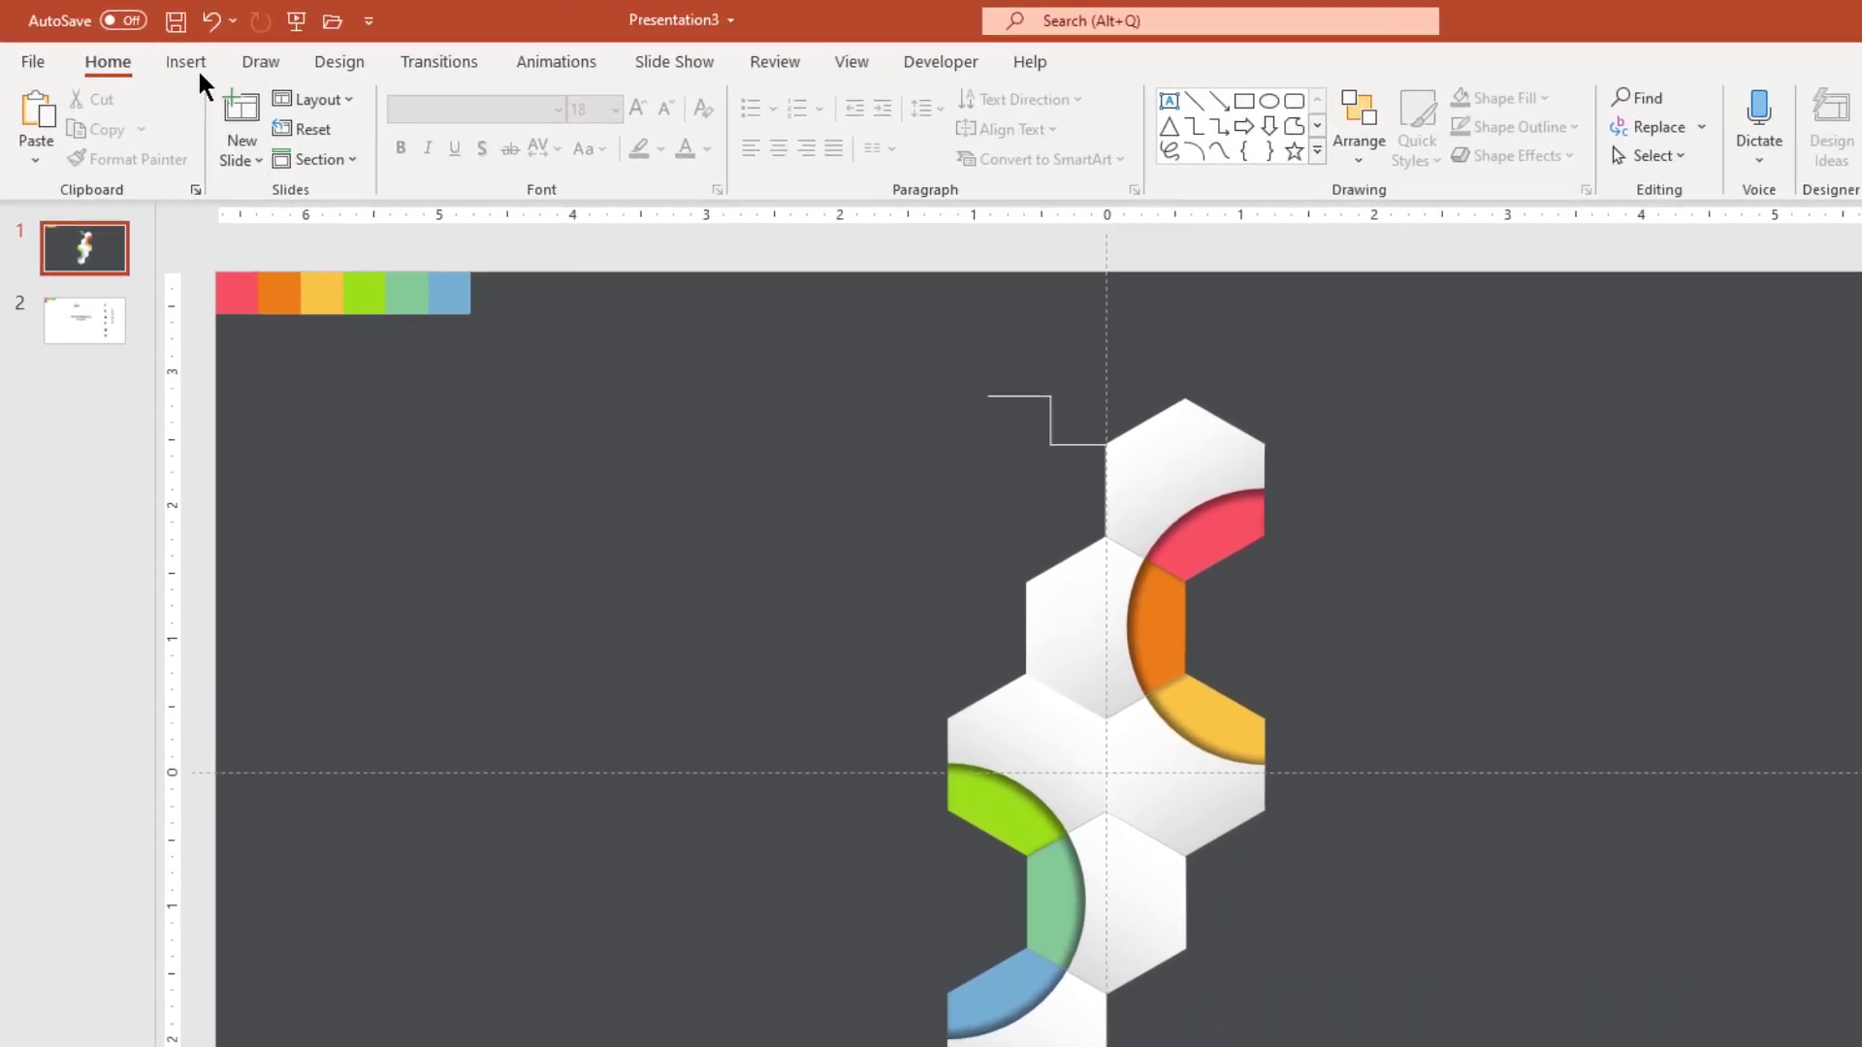
Draw a pill-shaped rounded rectangle at the left end of the connector
click(148, 50)
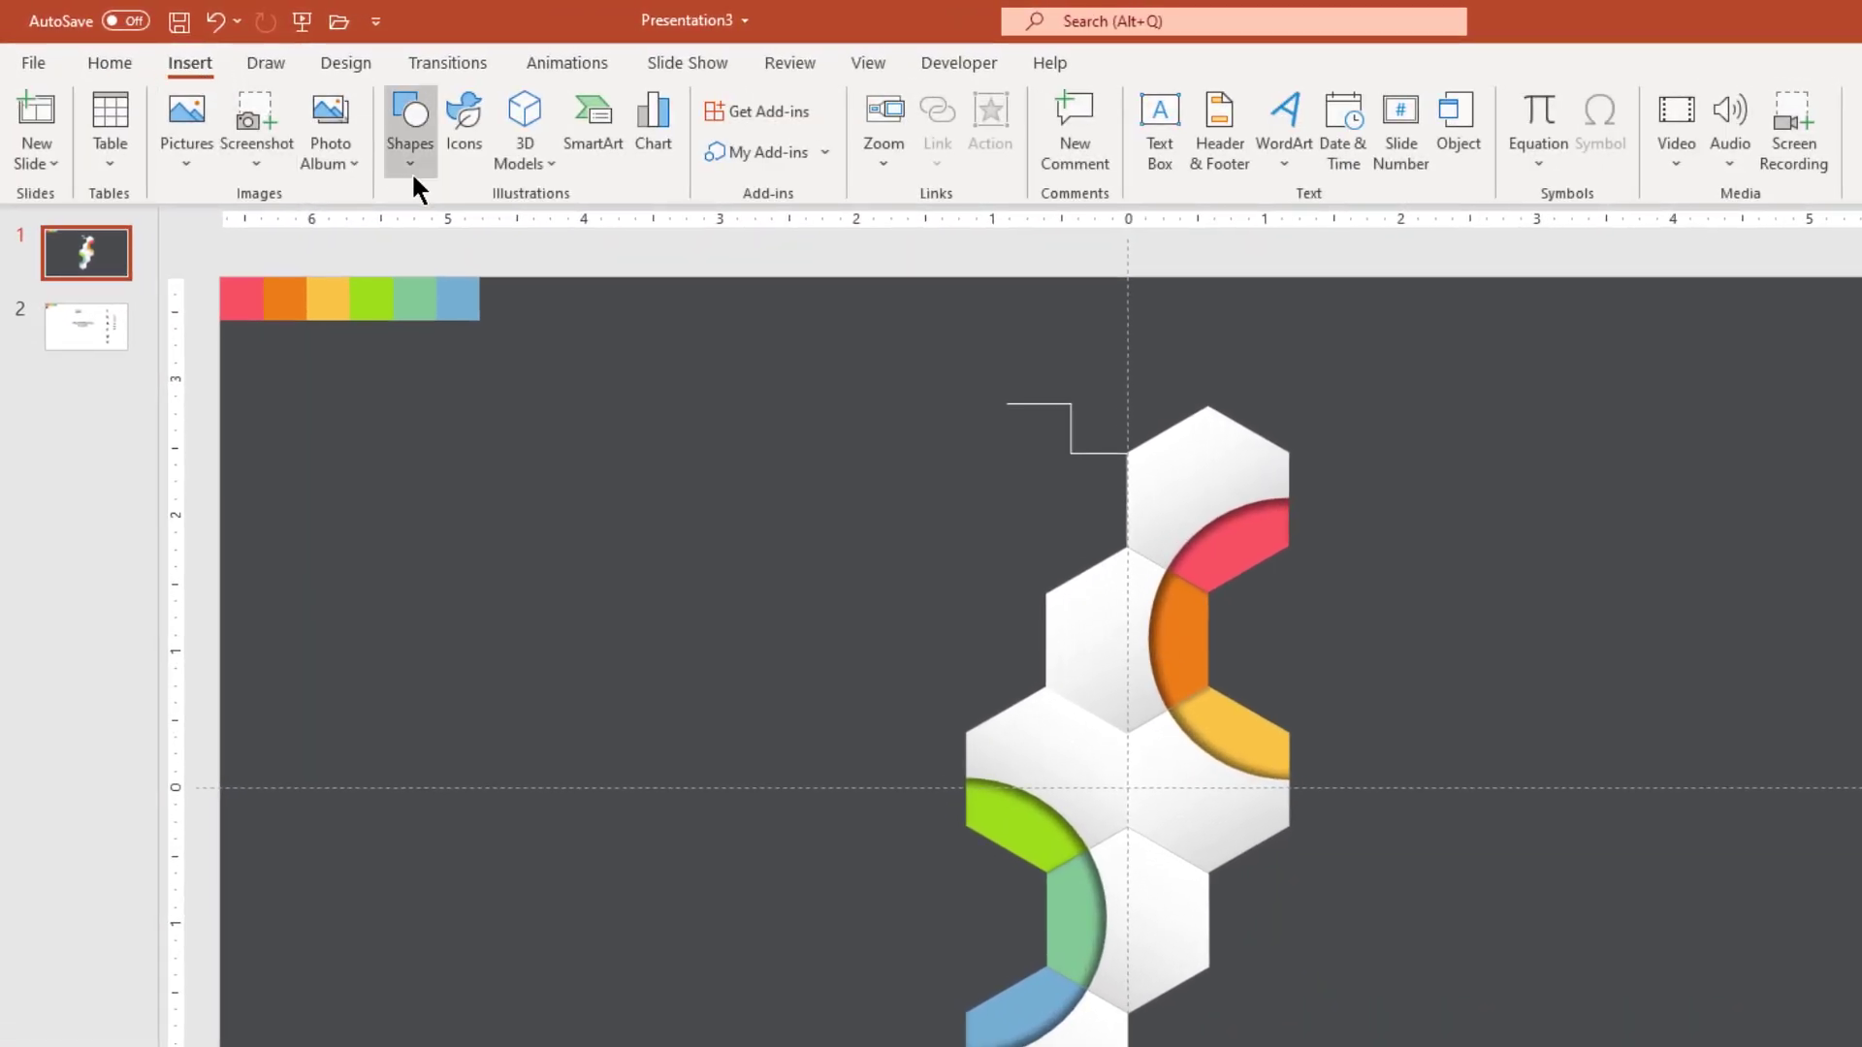
click(407, 170)
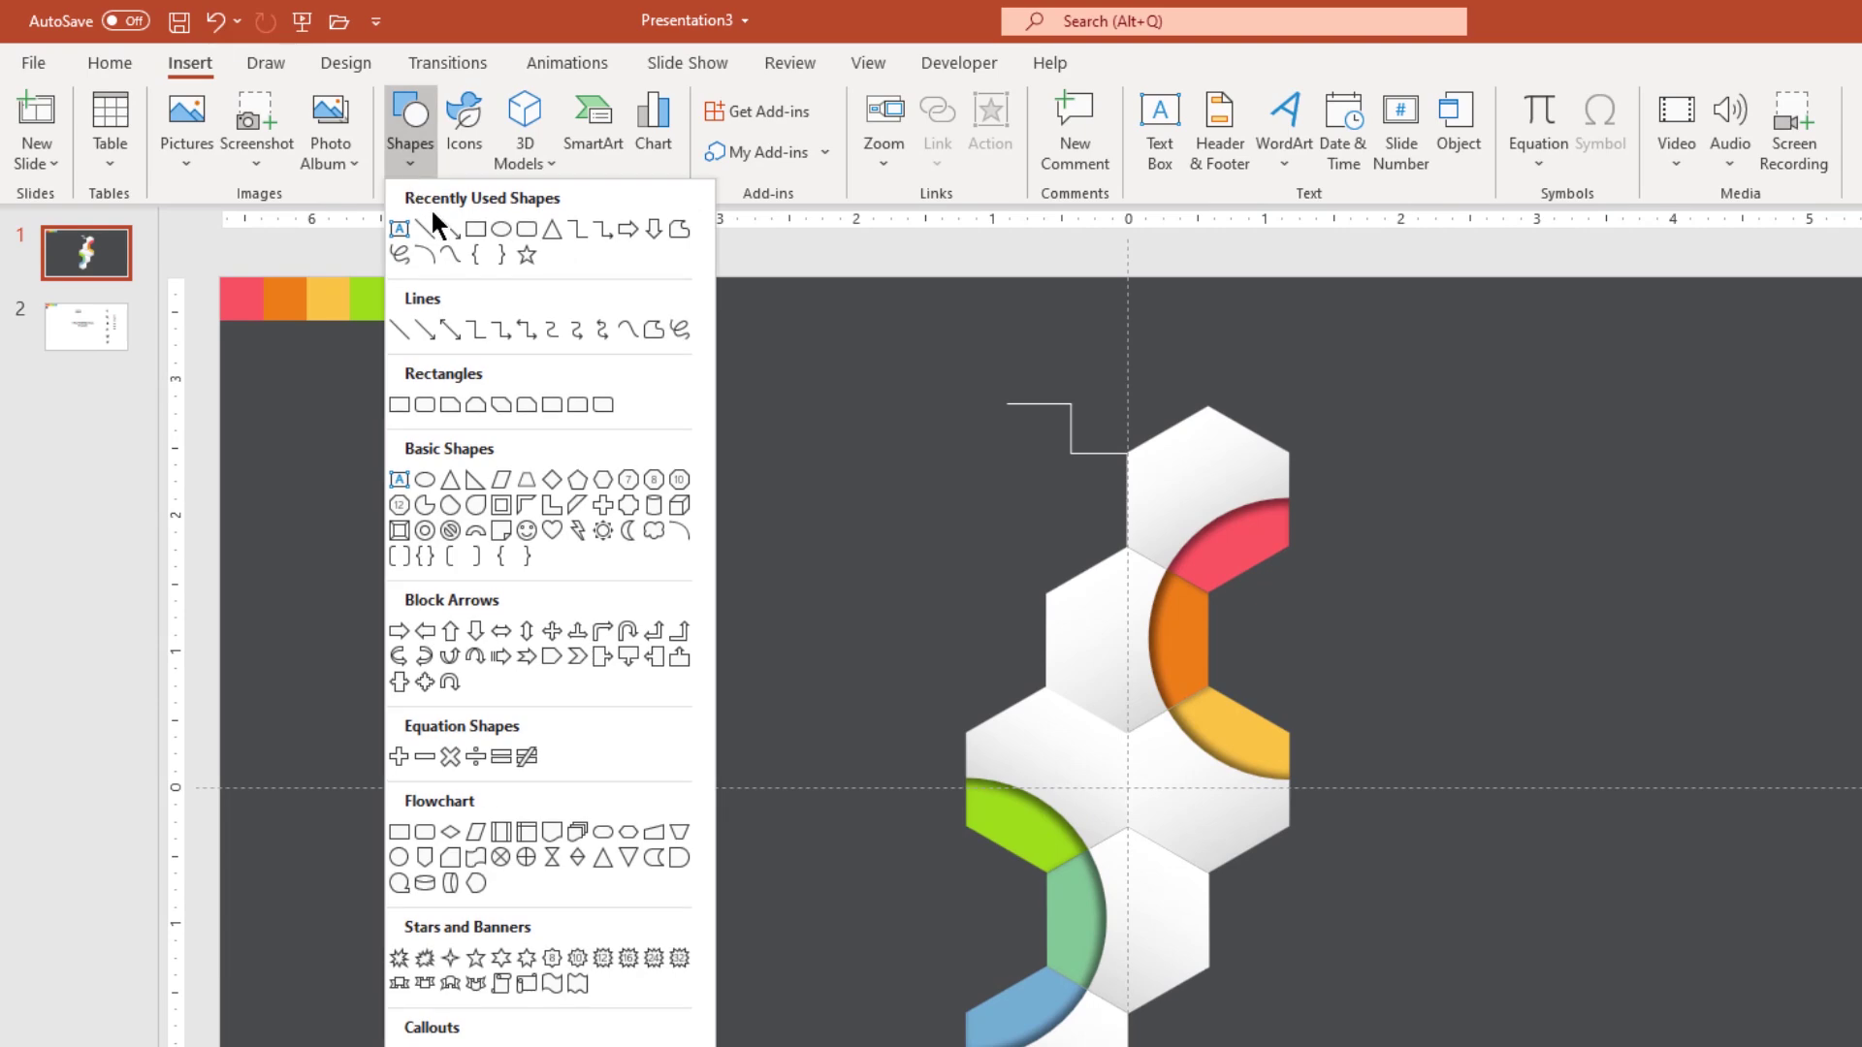
click(526, 227)
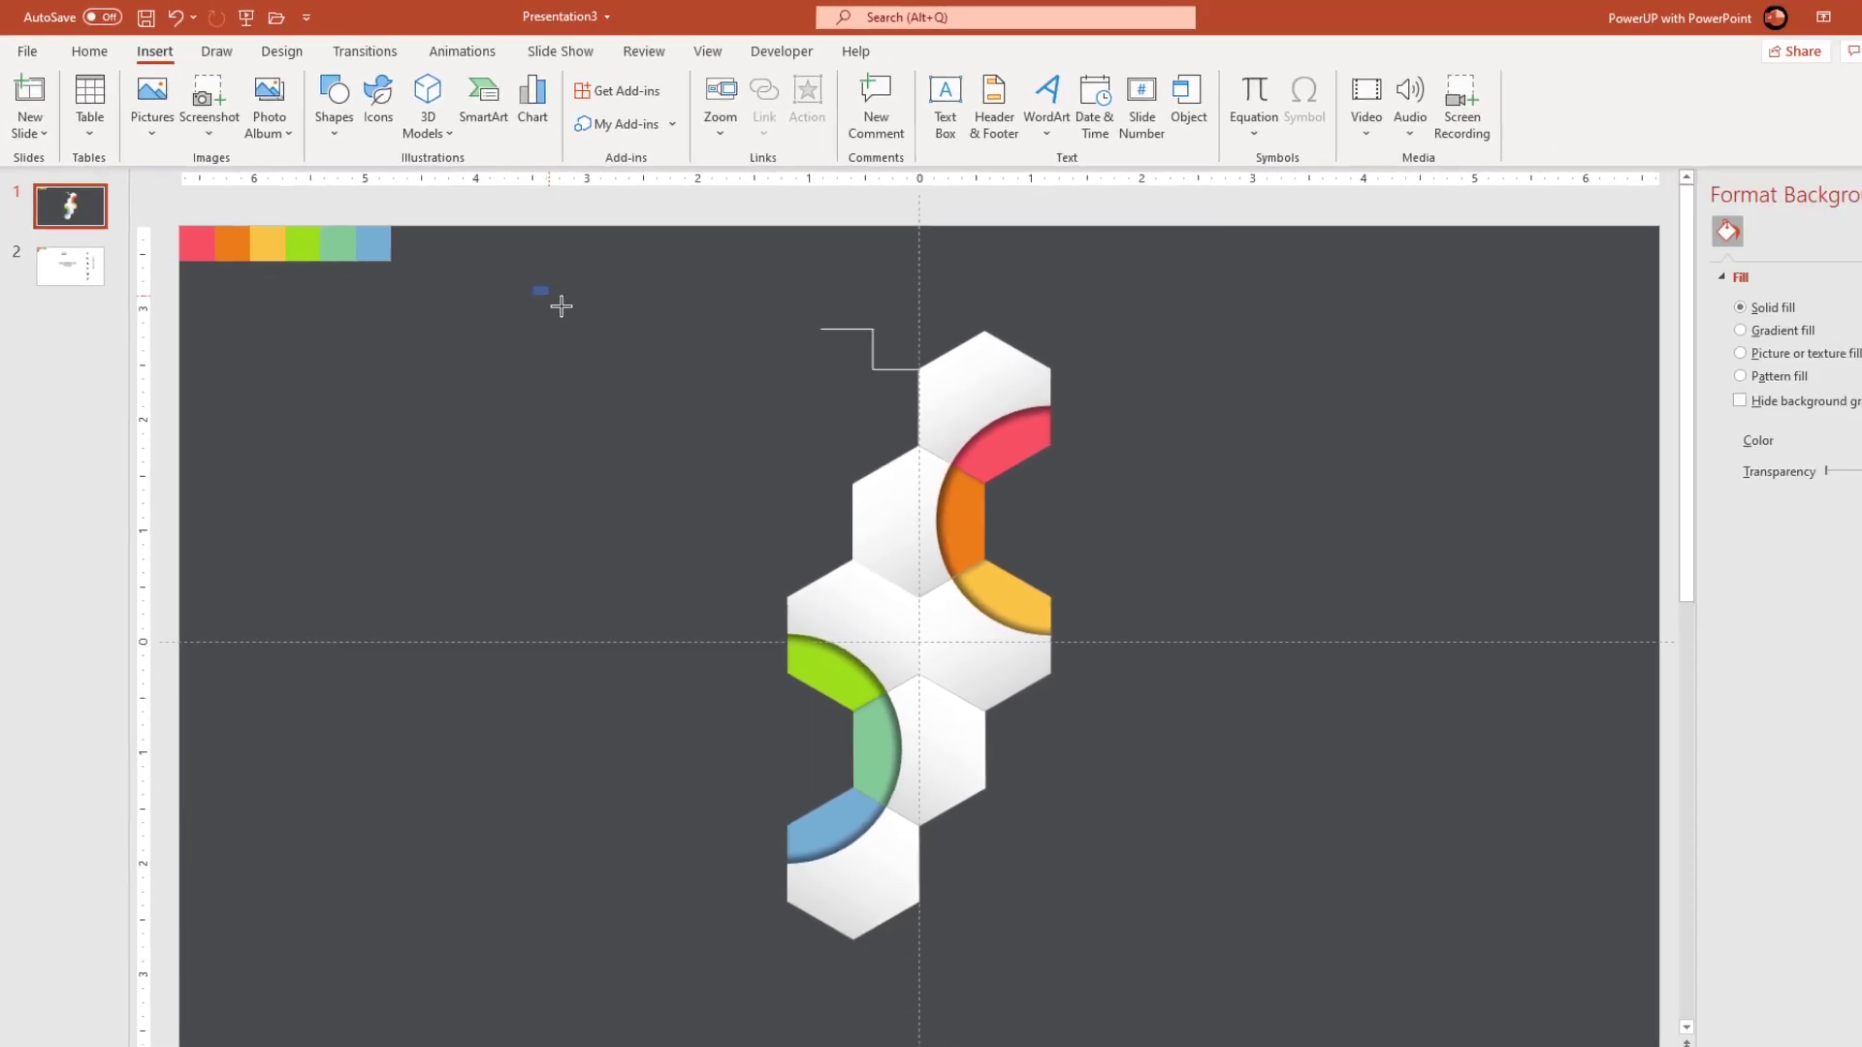
mouse_move(561, 306)
mouse_down()
mouse_move(680, 364)
mouse_move(743, 360)
mouse_move(656, 335)
mouse_up()
drag(531, 277, 676, 309)
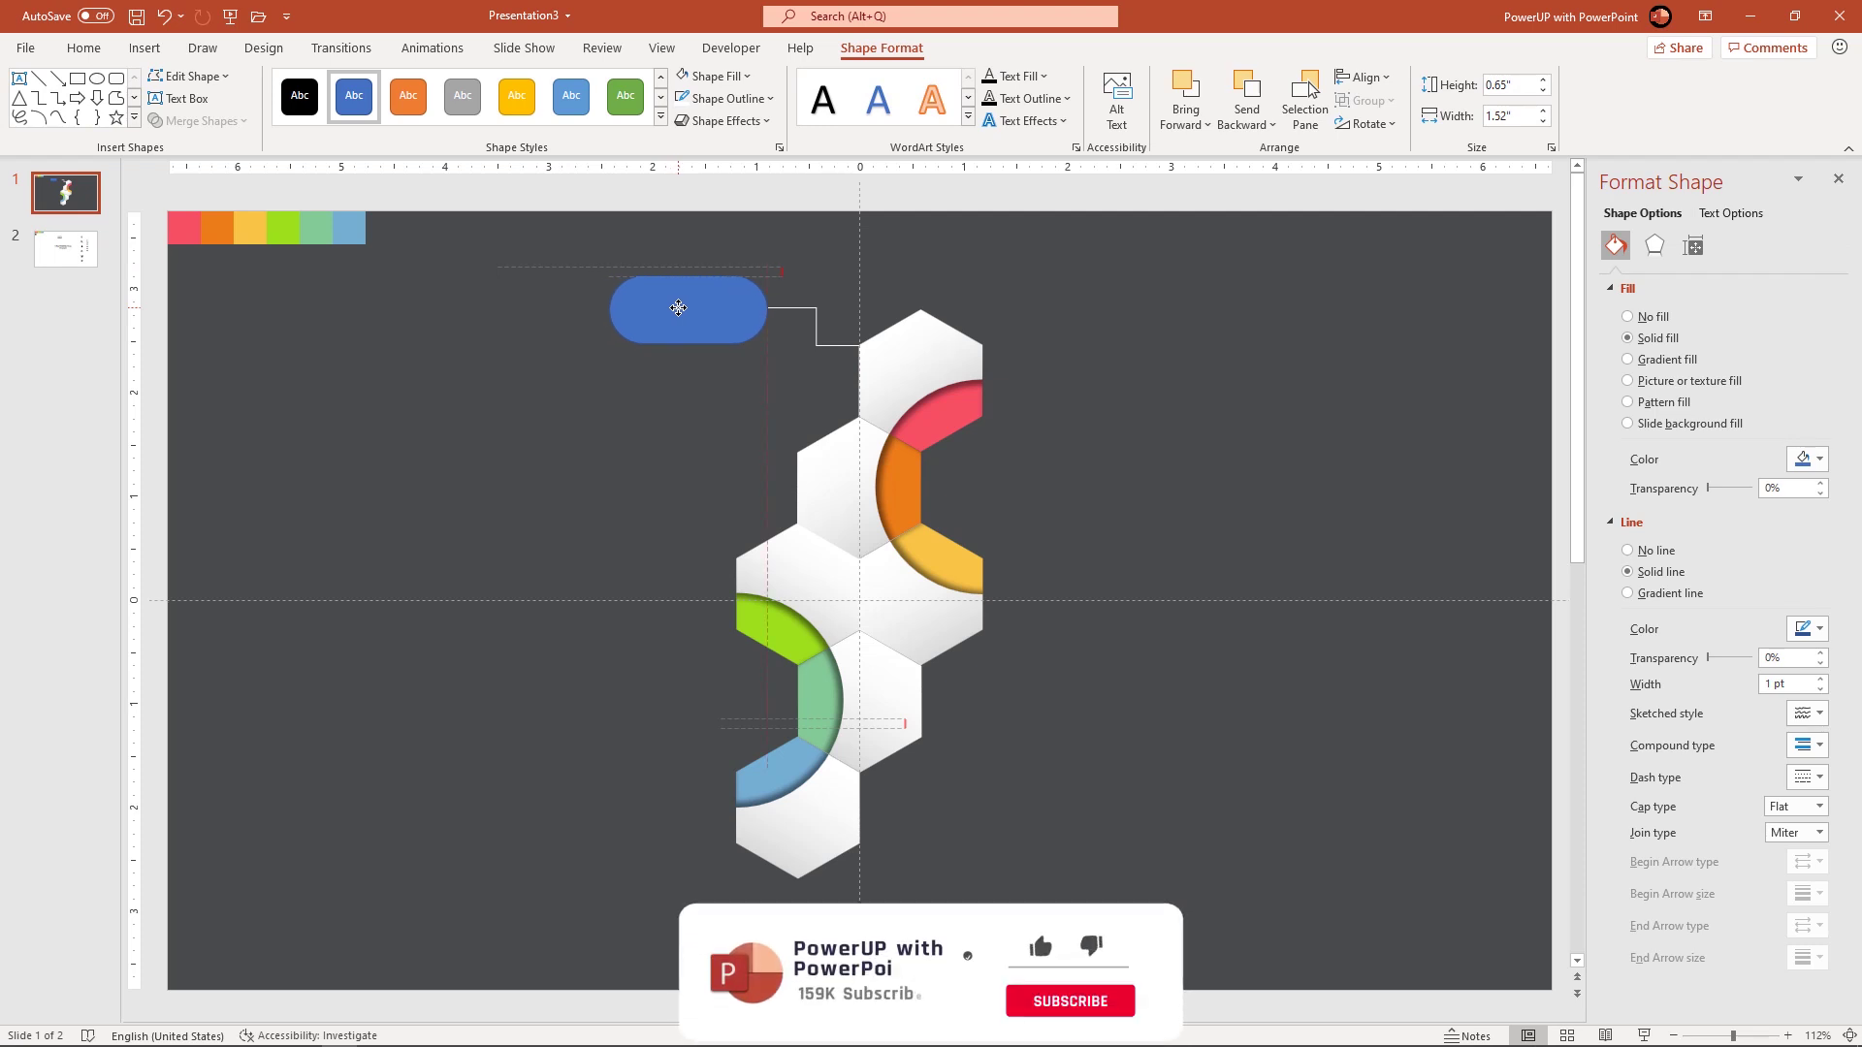
Give the pill no fill and a white 1 pt outline
click(715, 75)
click(722, 344)
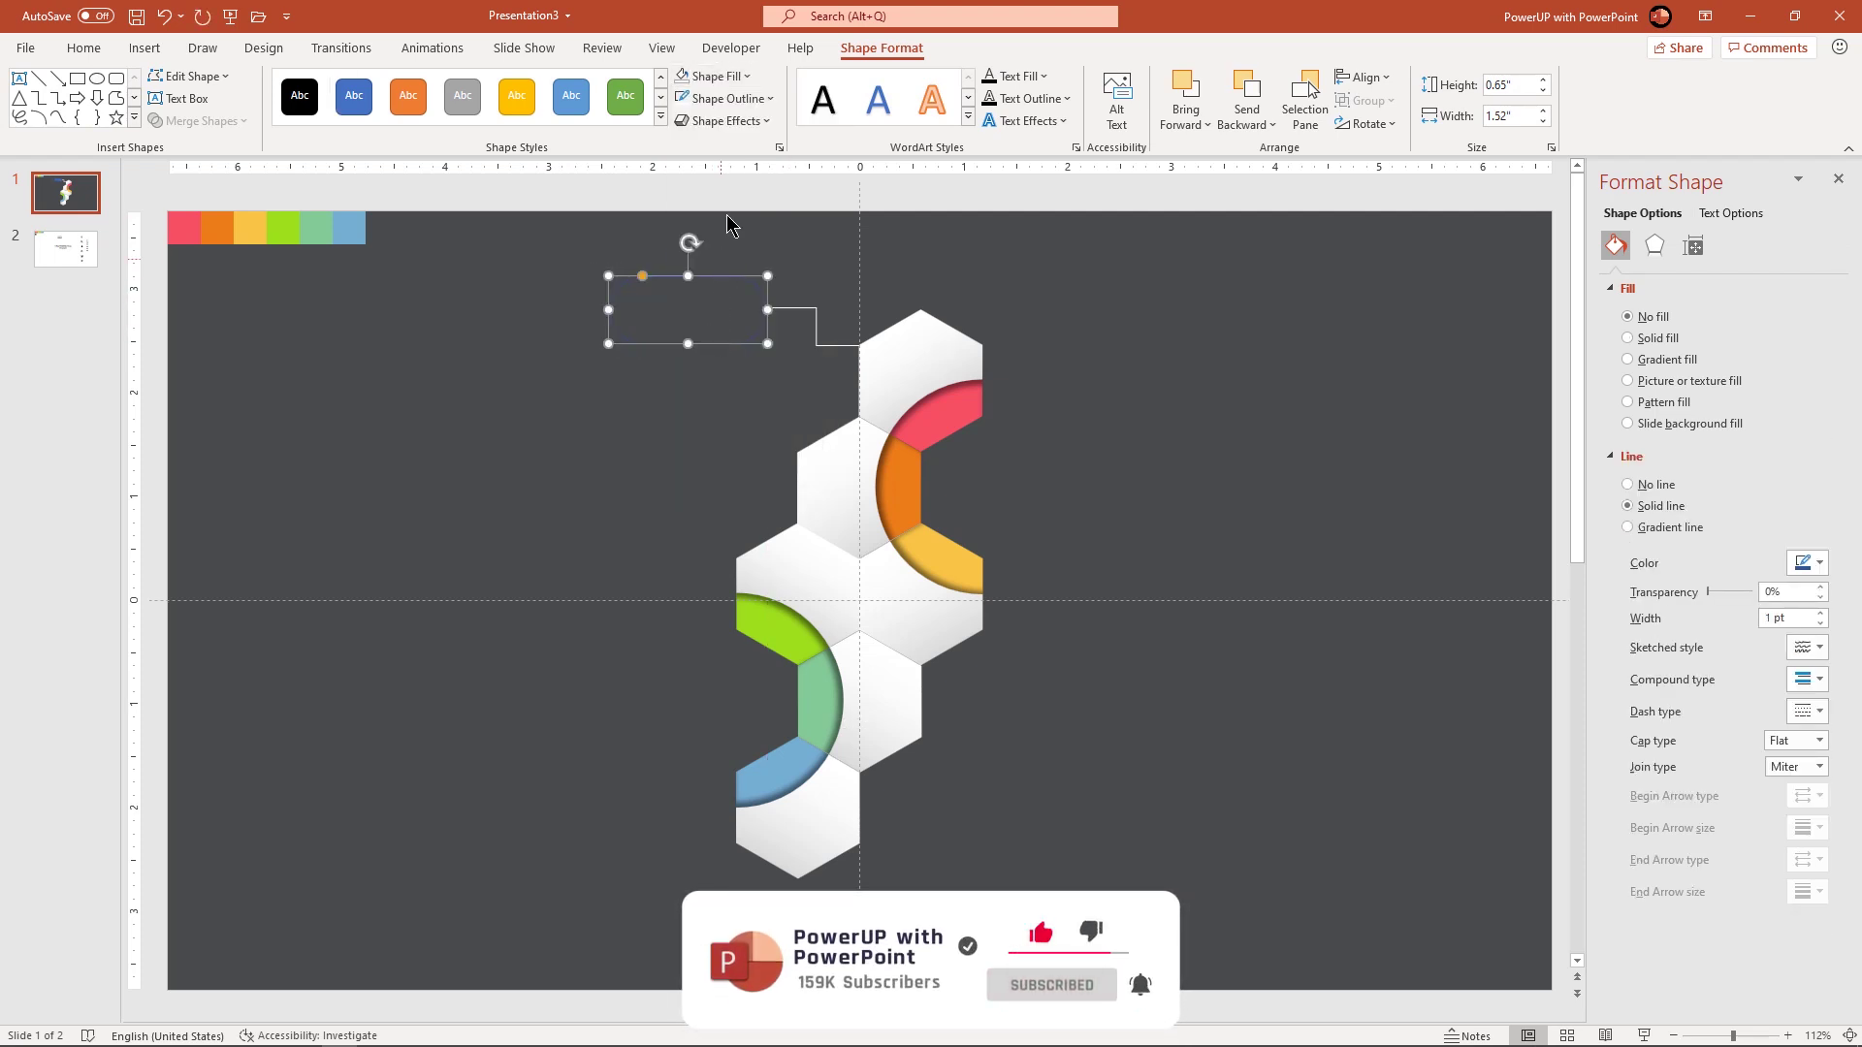
click(724, 101)
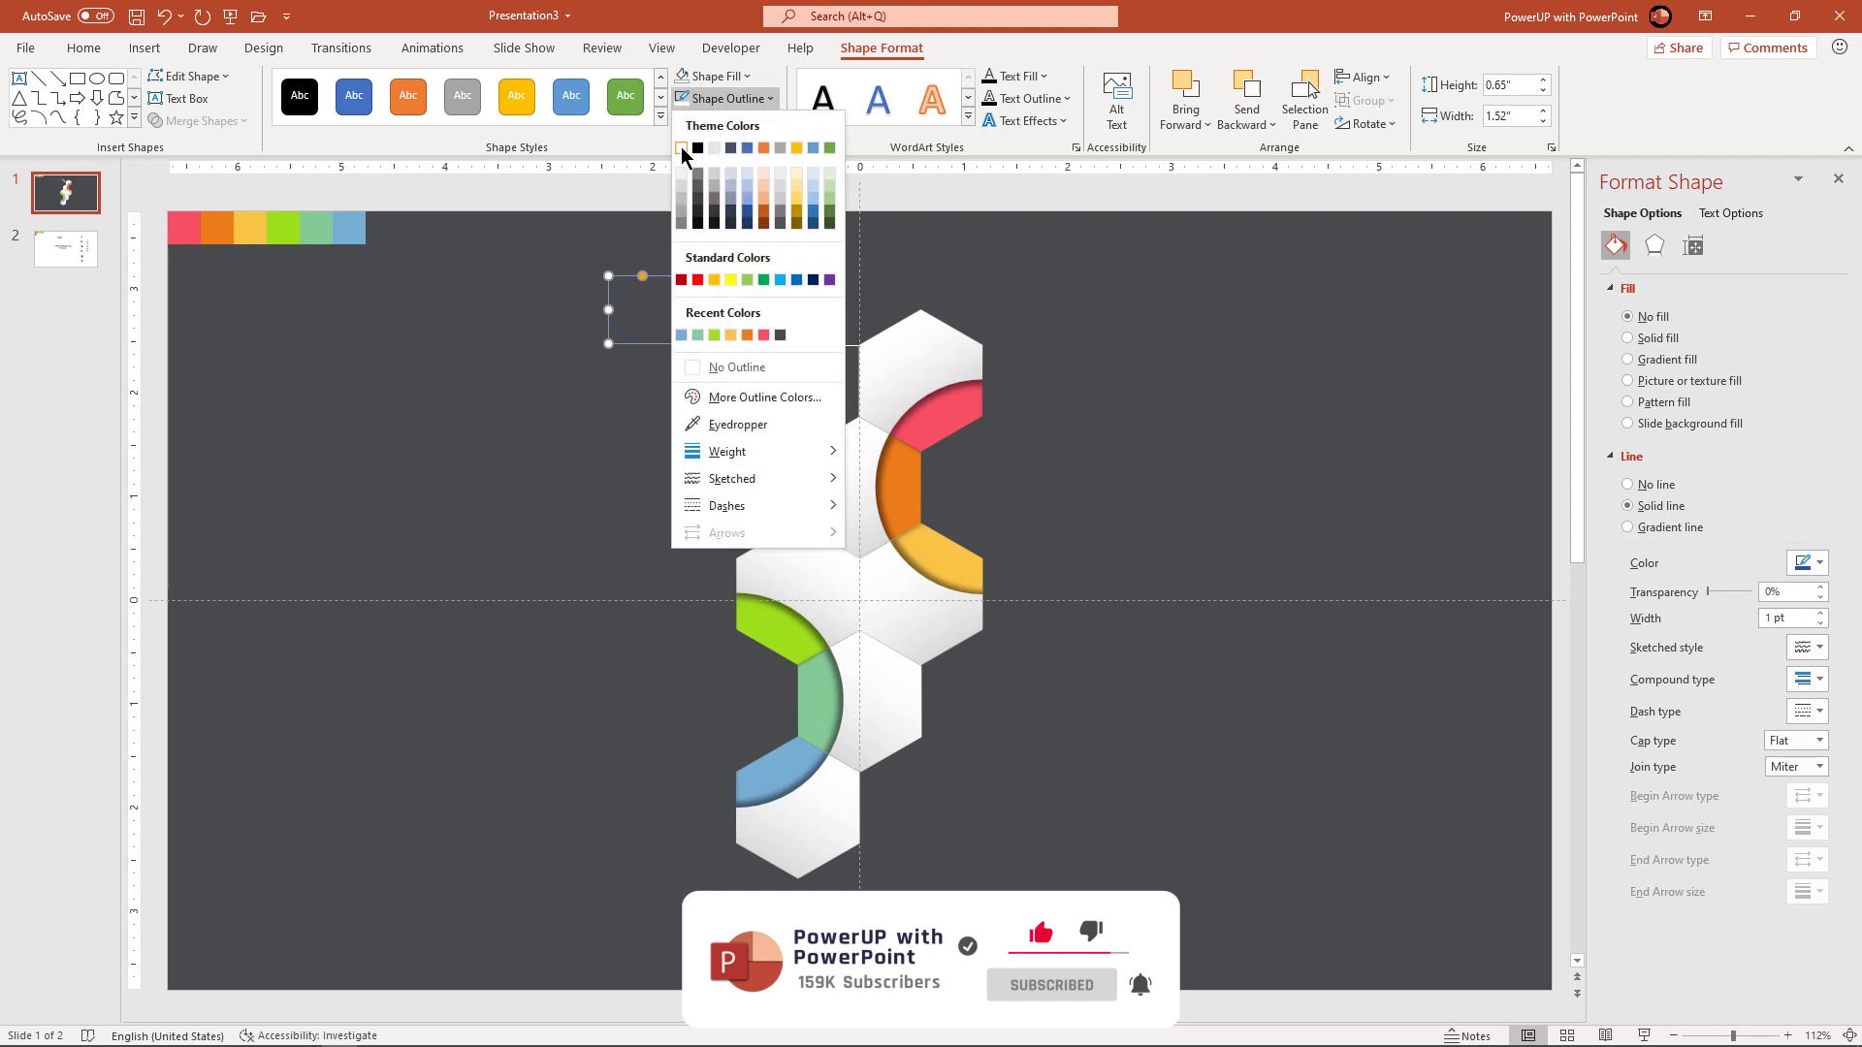
click(681, 148)
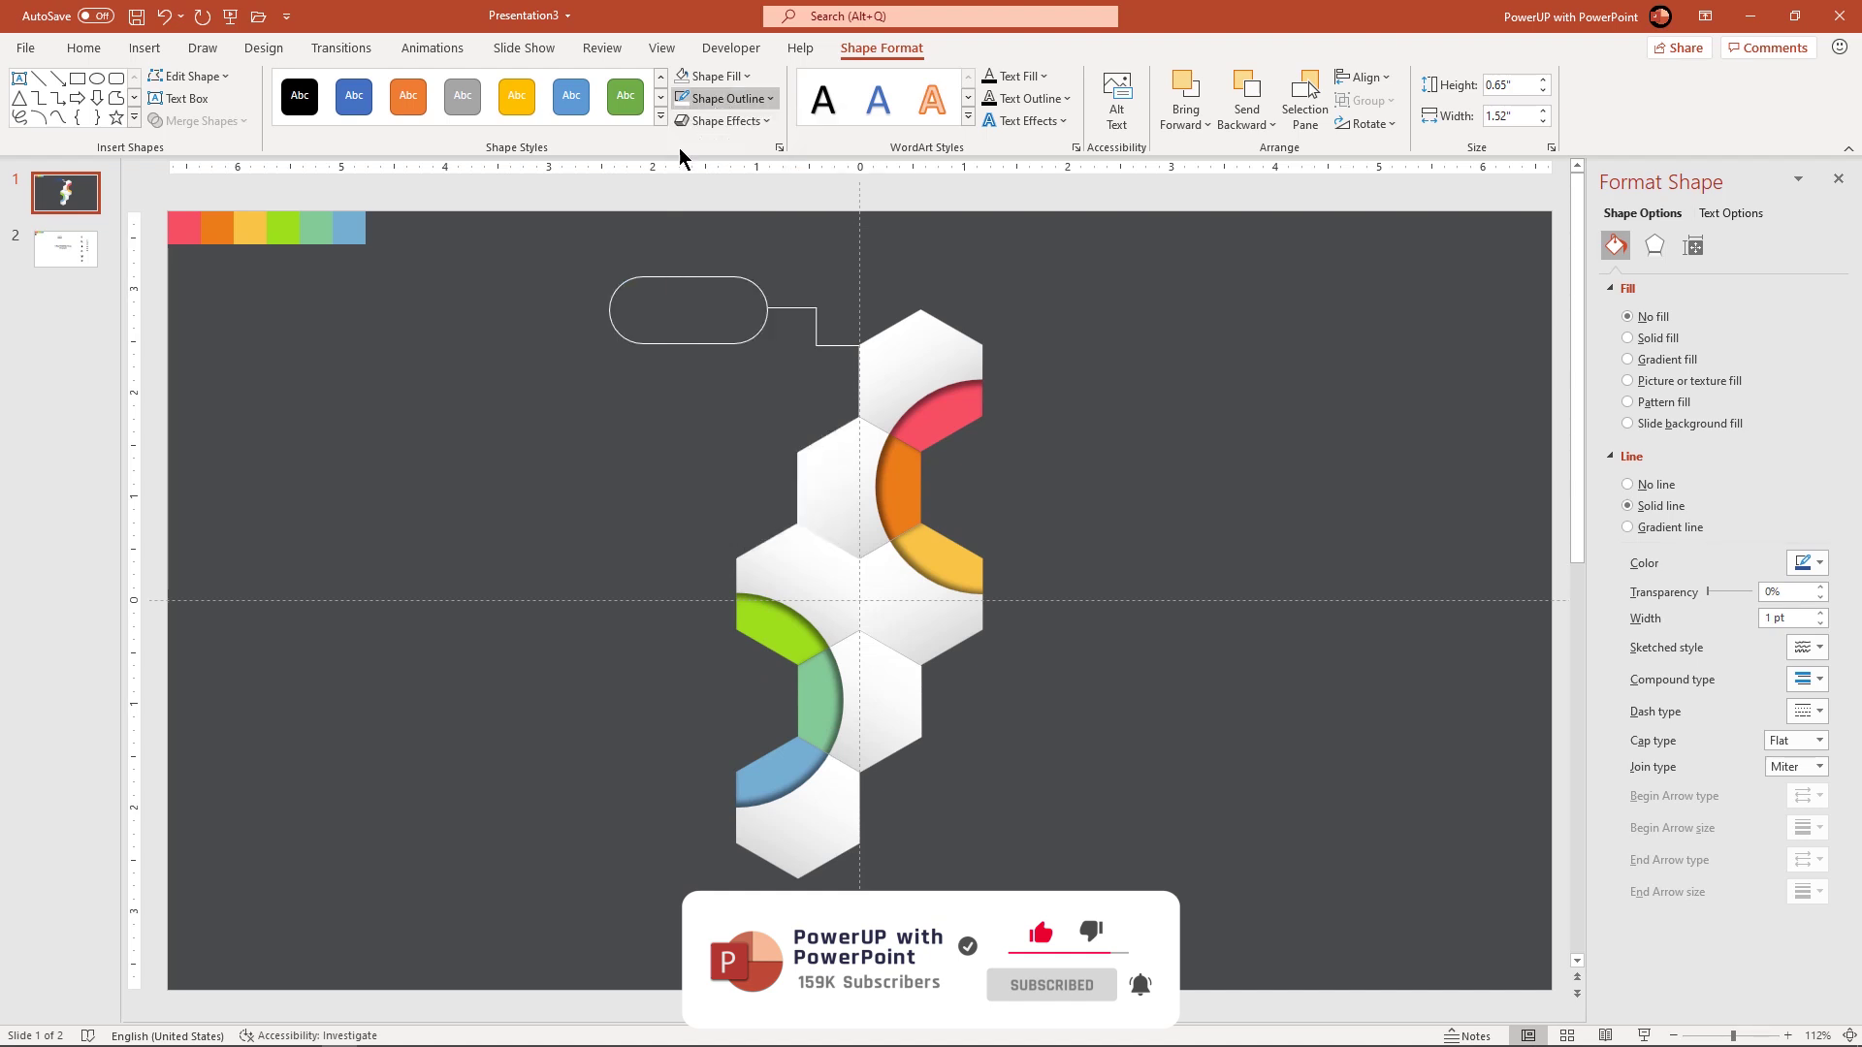
click(761, 101)
mouse_move(764, 452)
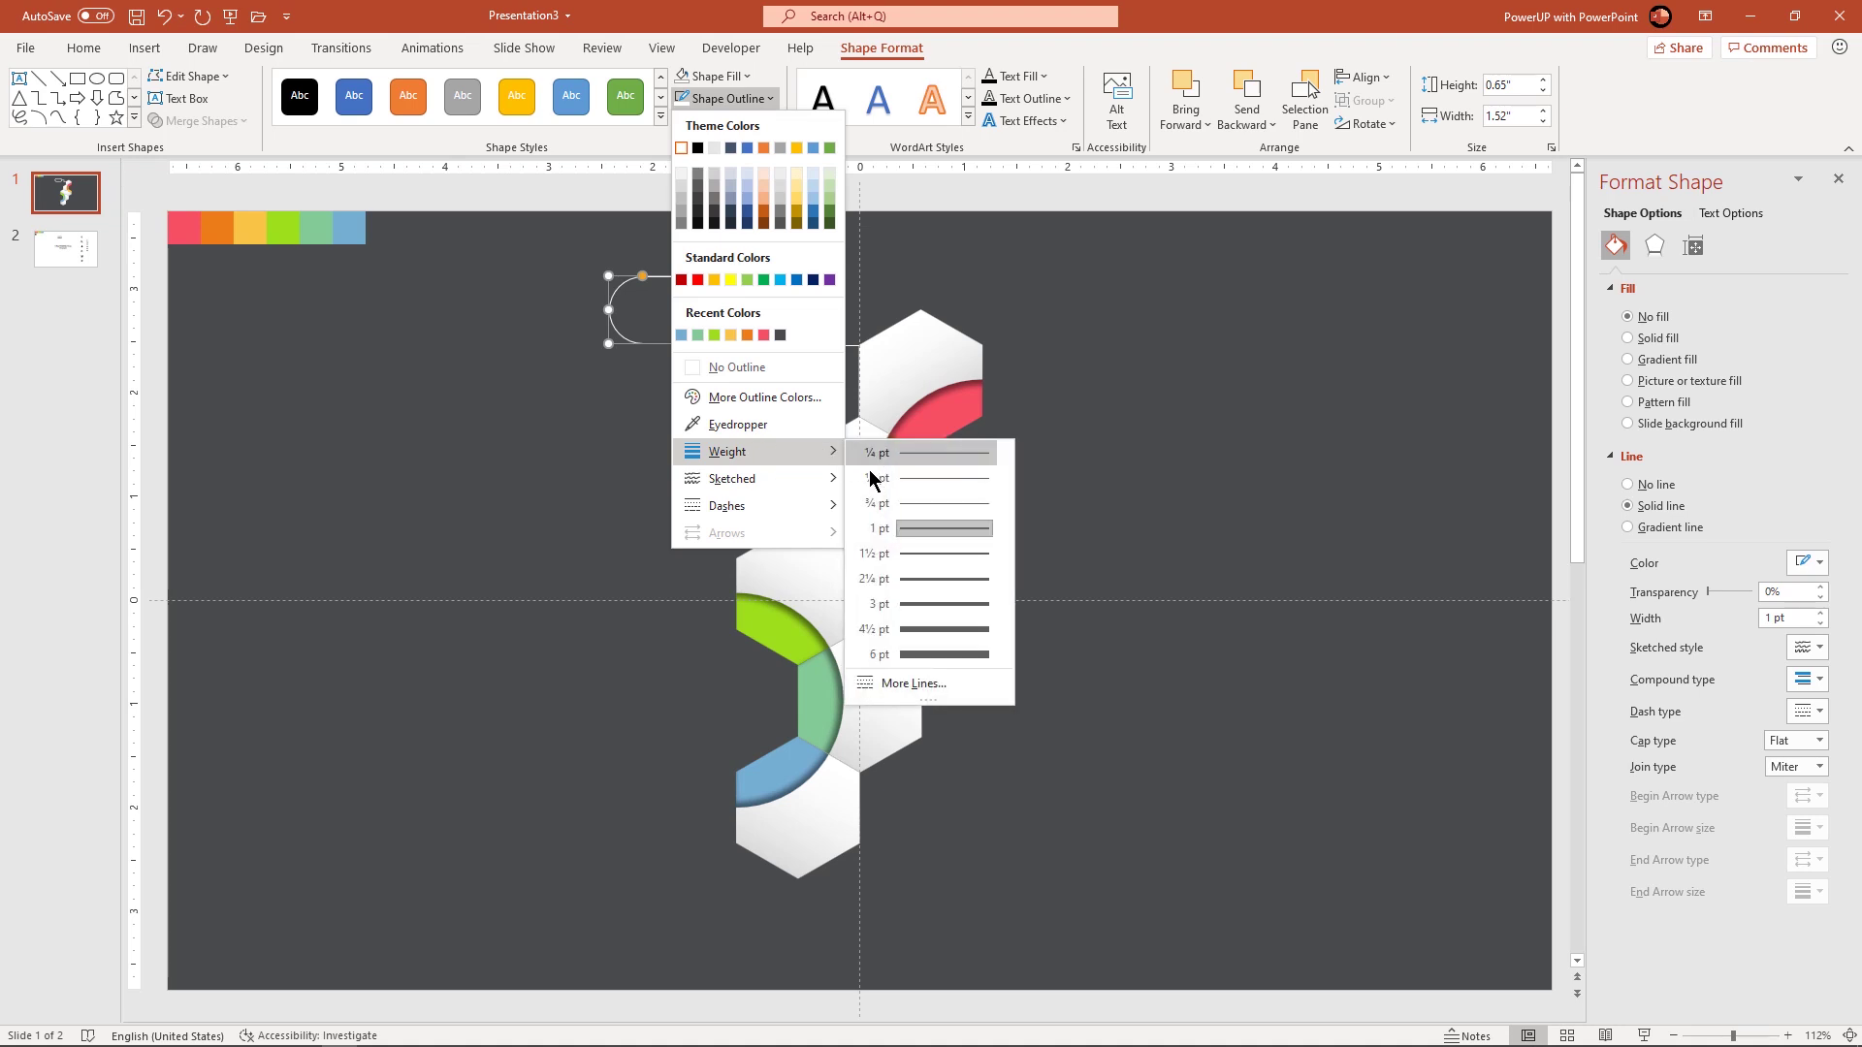
click(907, 529)
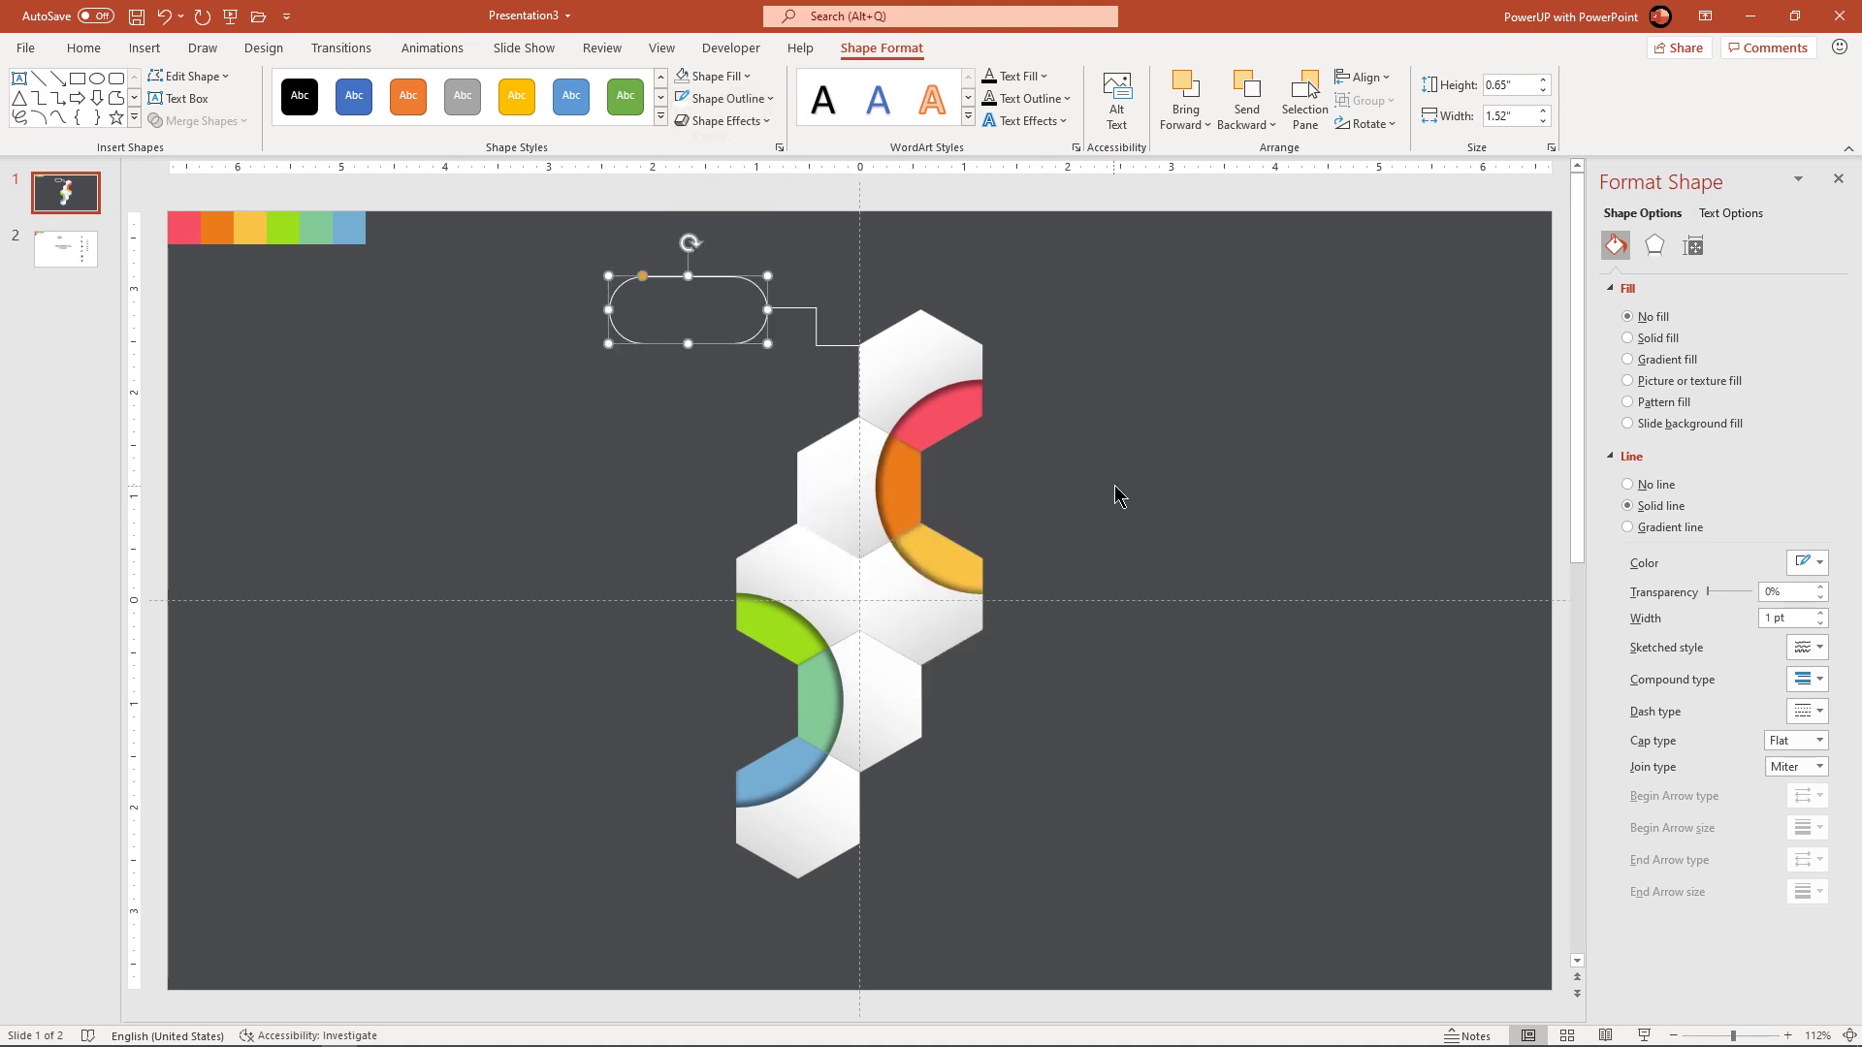
click(1114, 487)
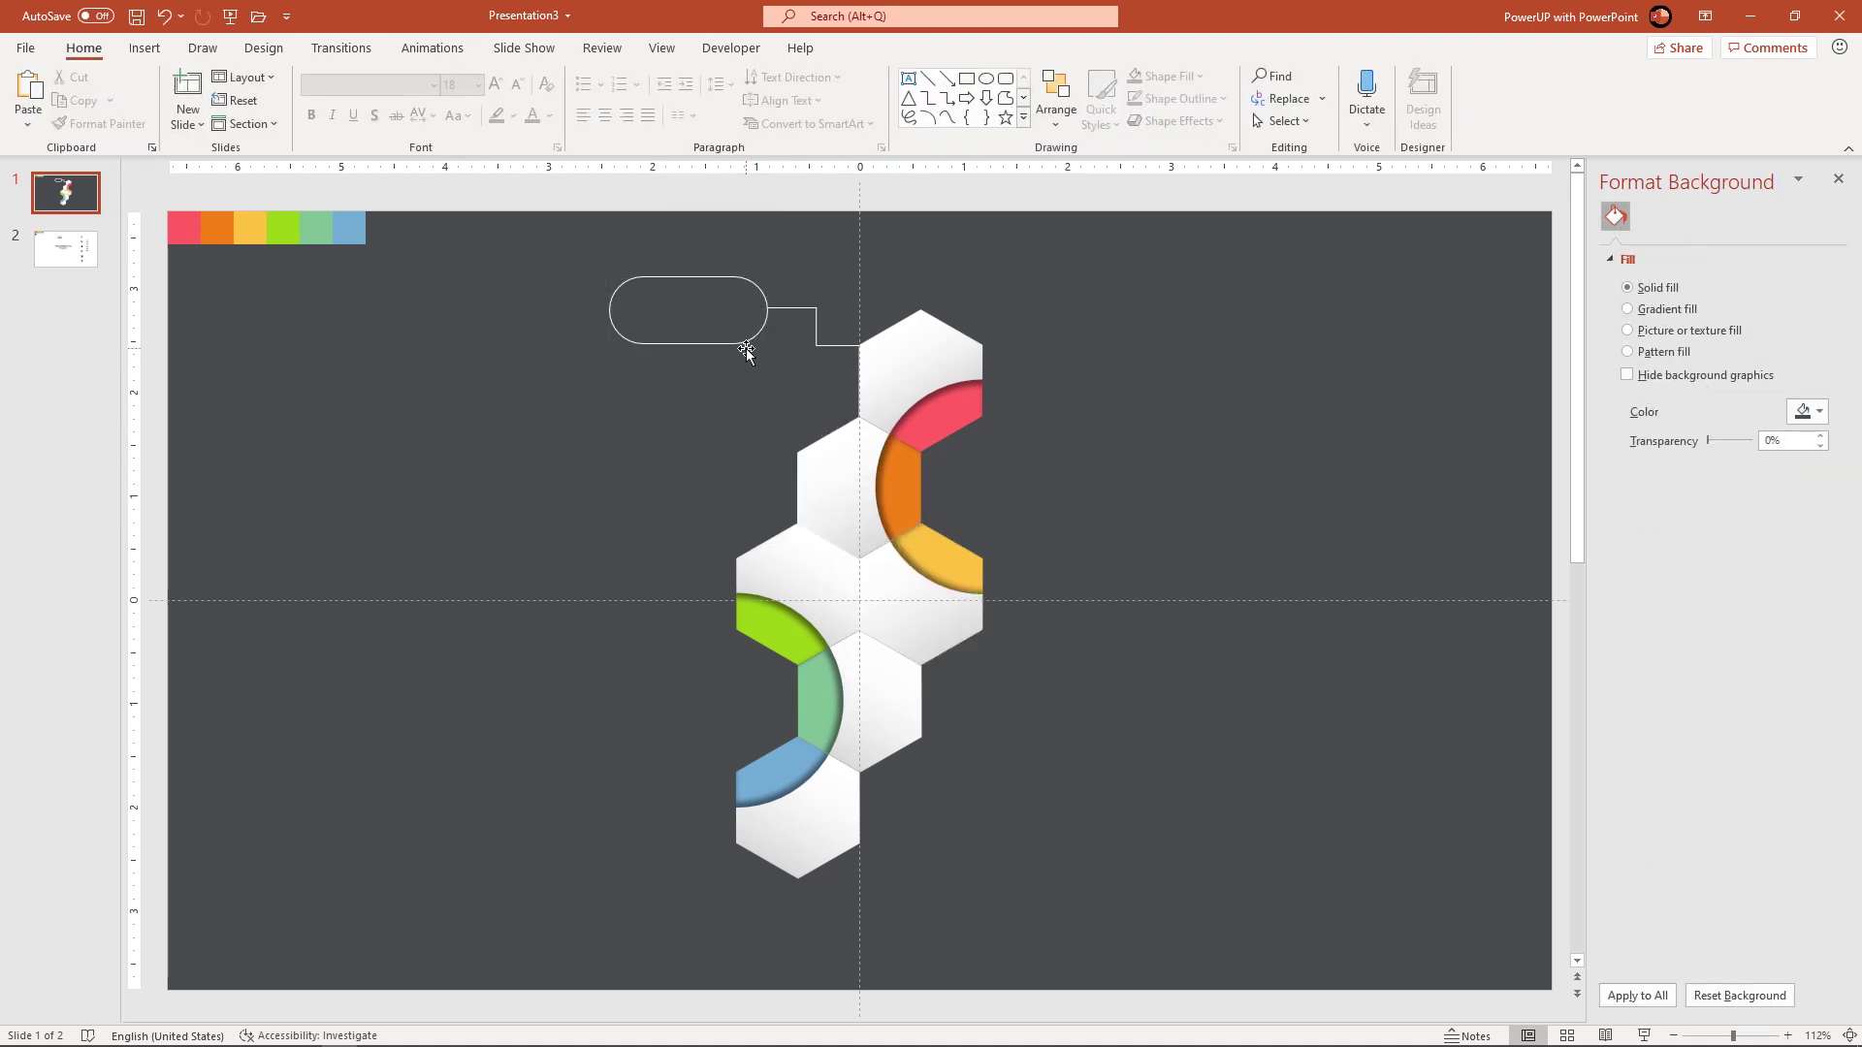
Copy the connector to a lower hexagon and copy the callout pill onto its end
drag(792, 308, 669, 524)
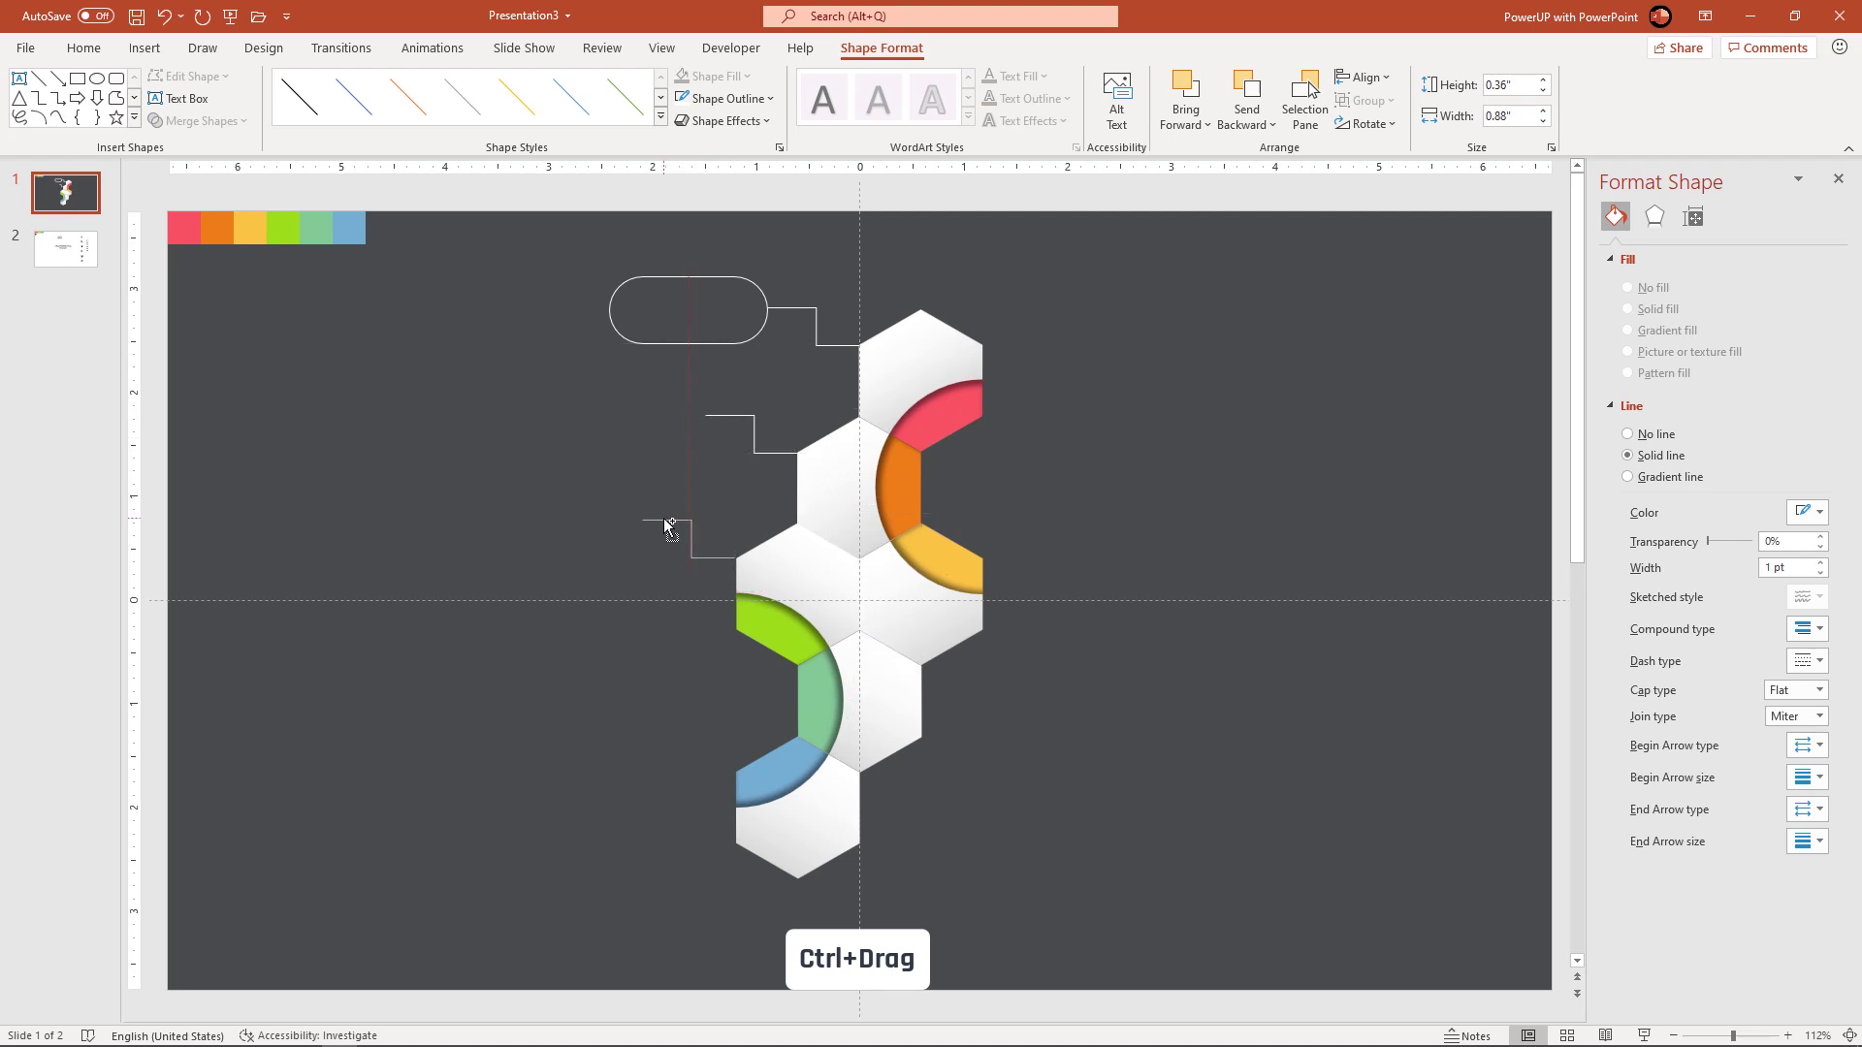
drag(668, 525, 888, 849)
click(953, 827)
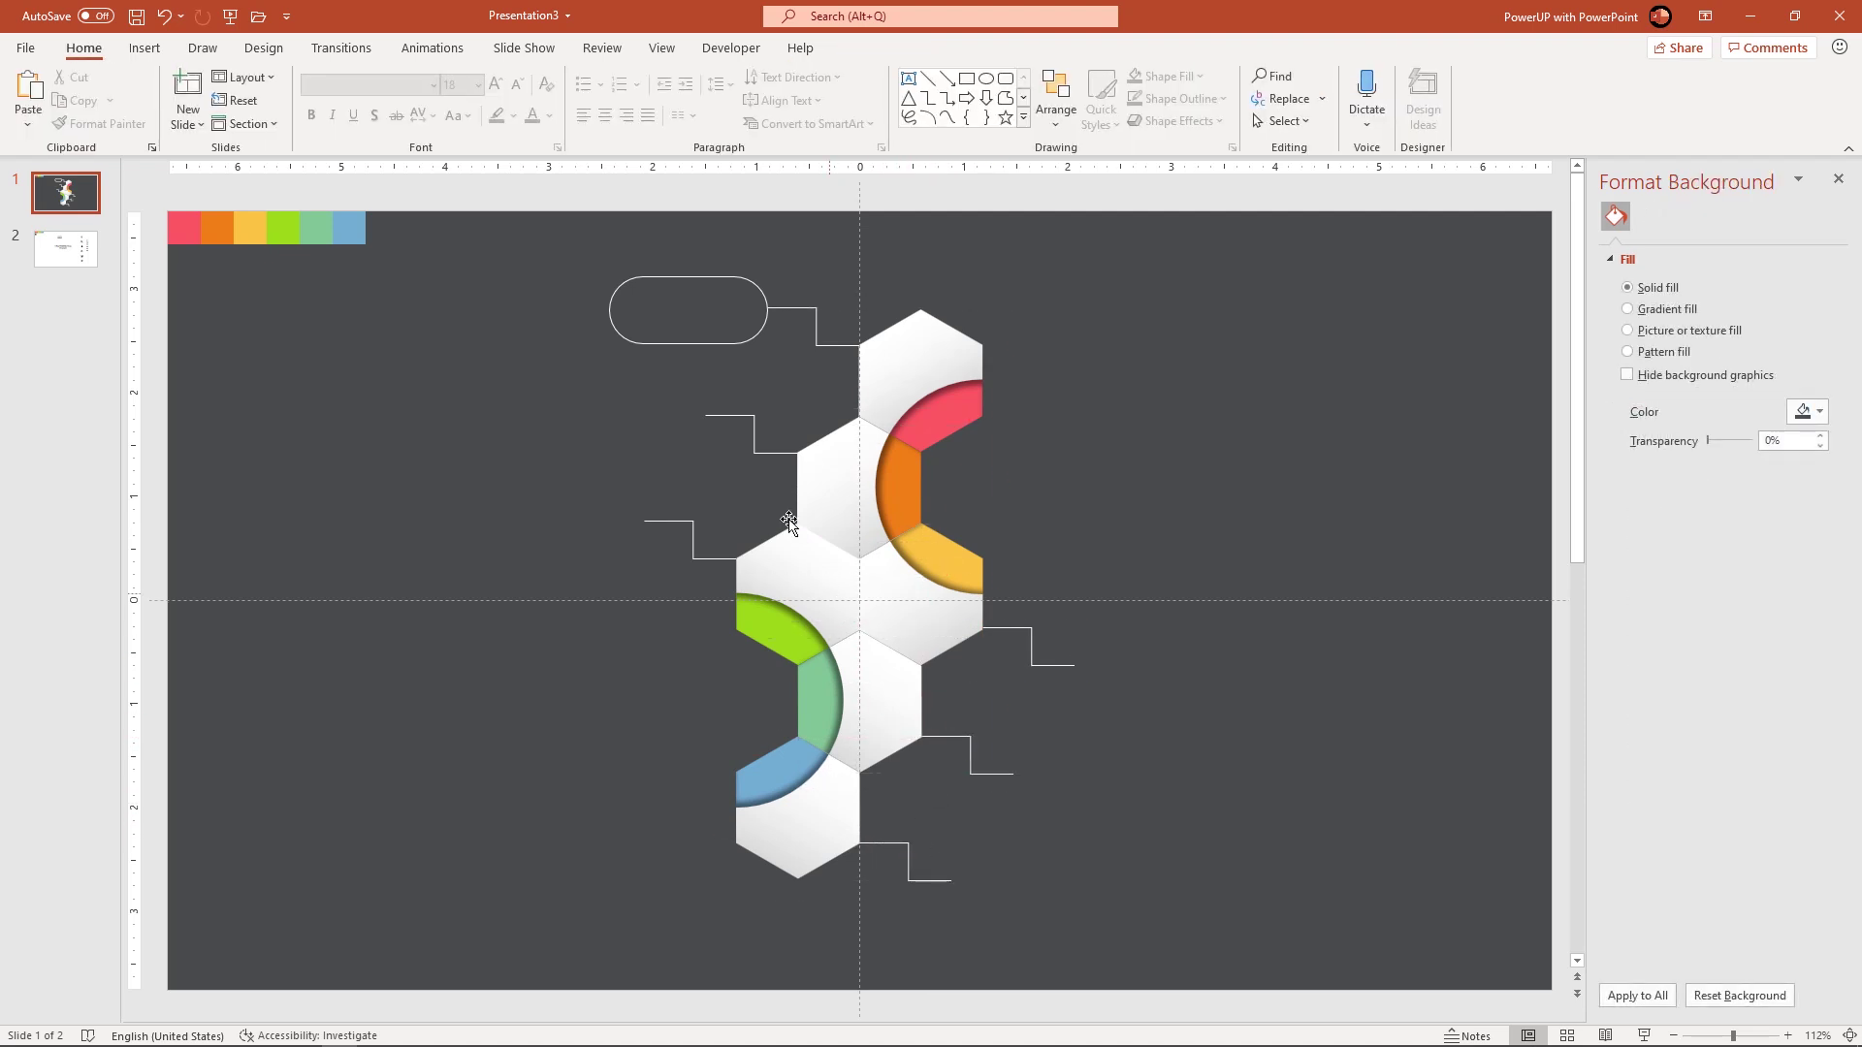
click(736, 343)
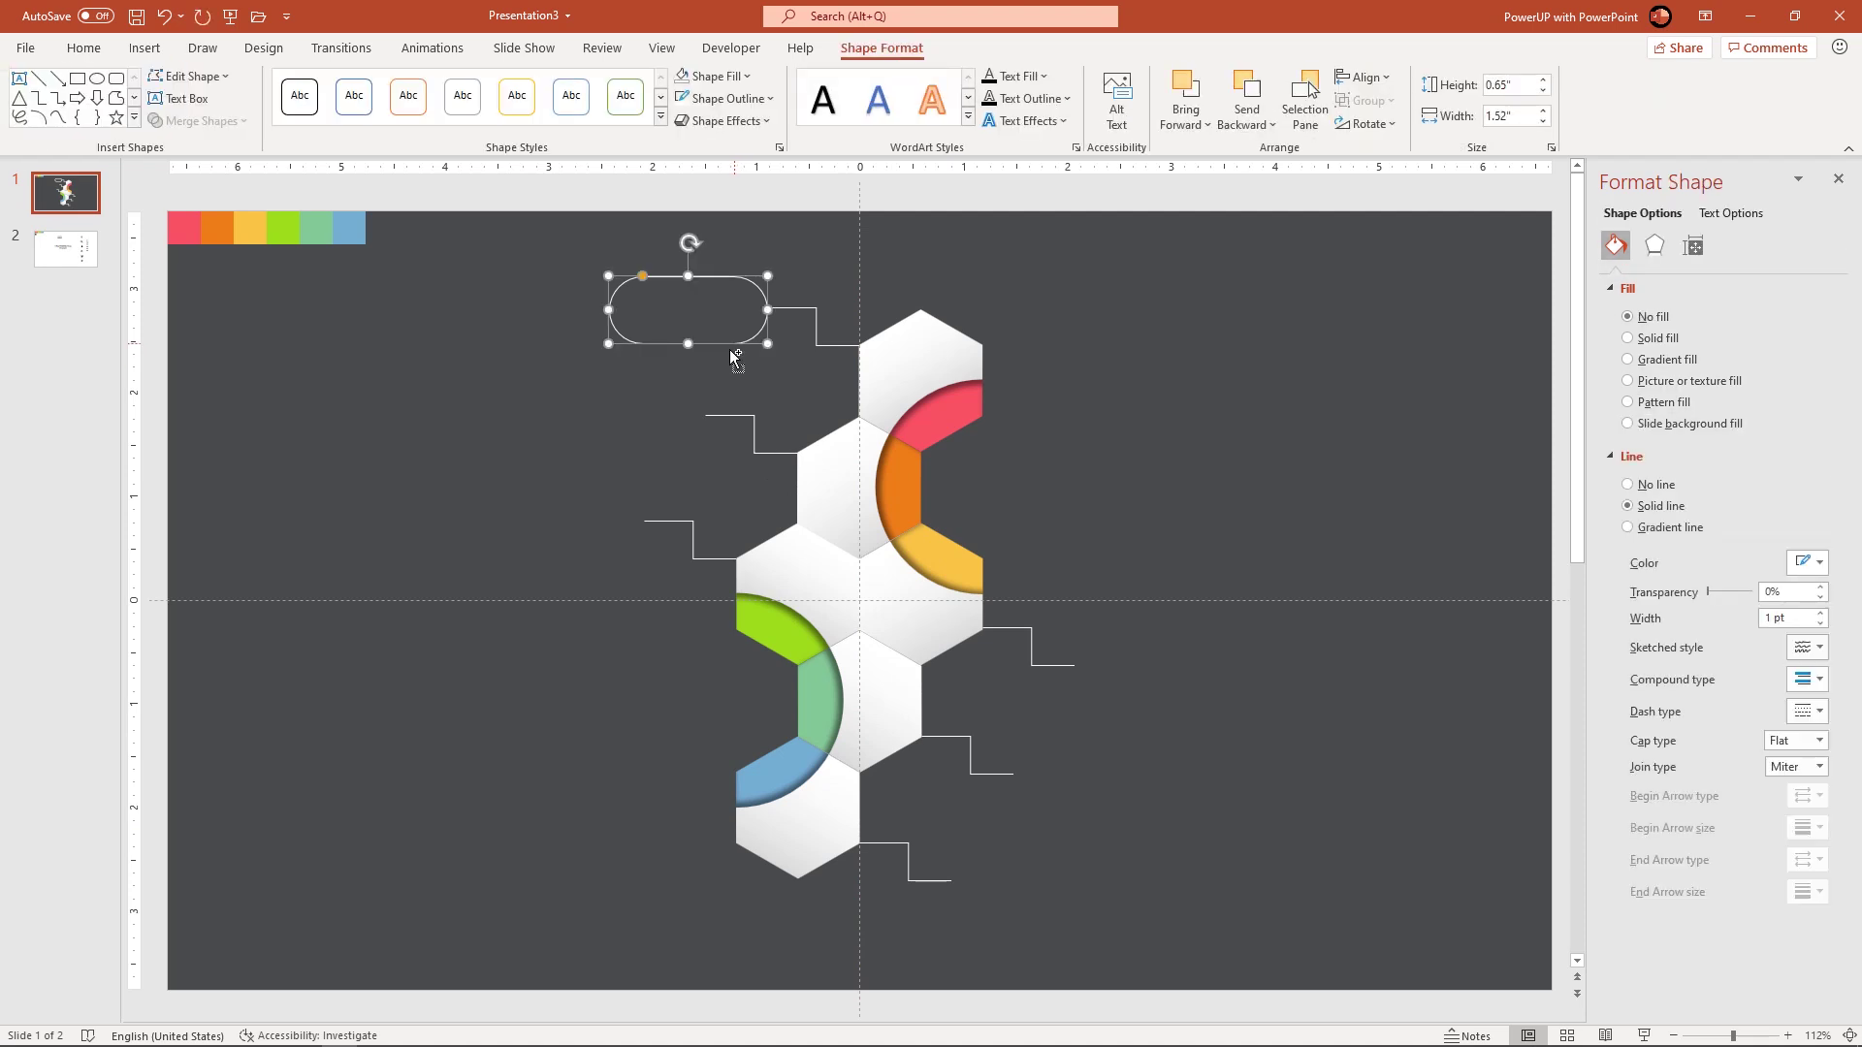
drag(729, 344, 1055, 915)
click(1219, 850)
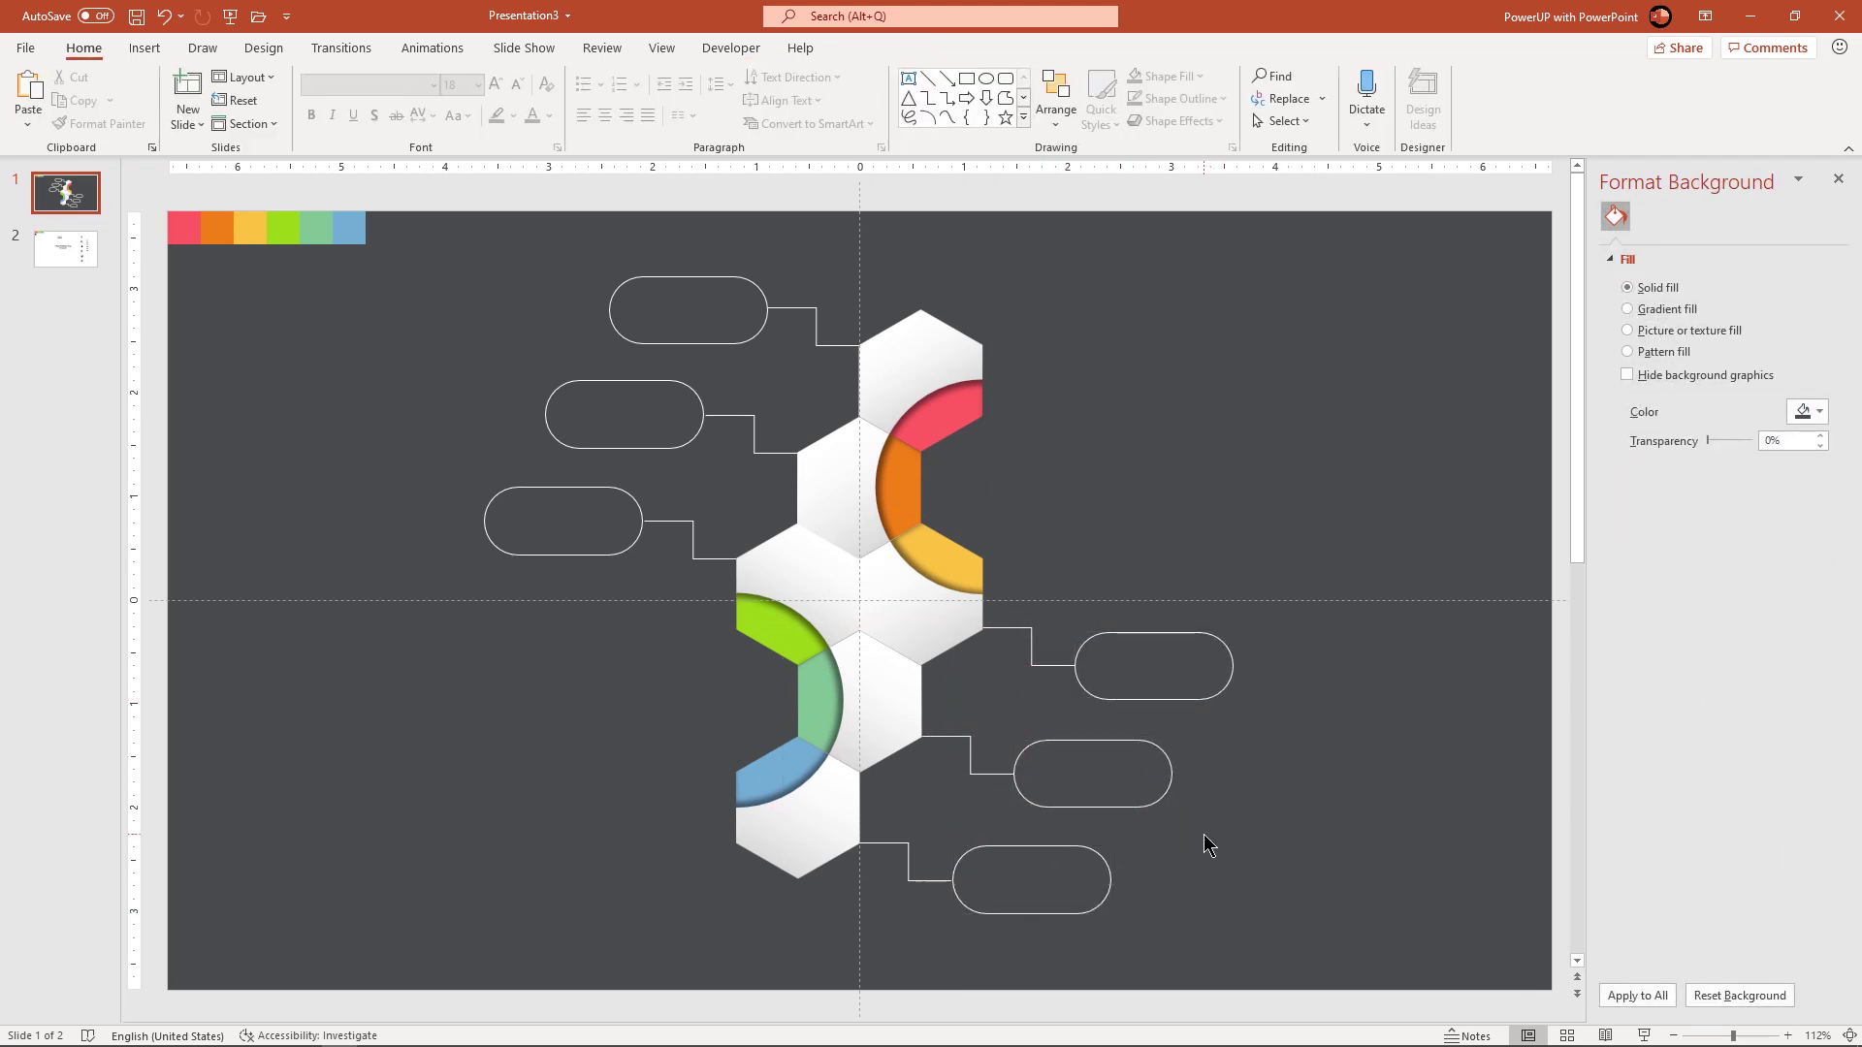
Bring the numbers 01–06 from slide 2 onto slide 1
click(68, 250)
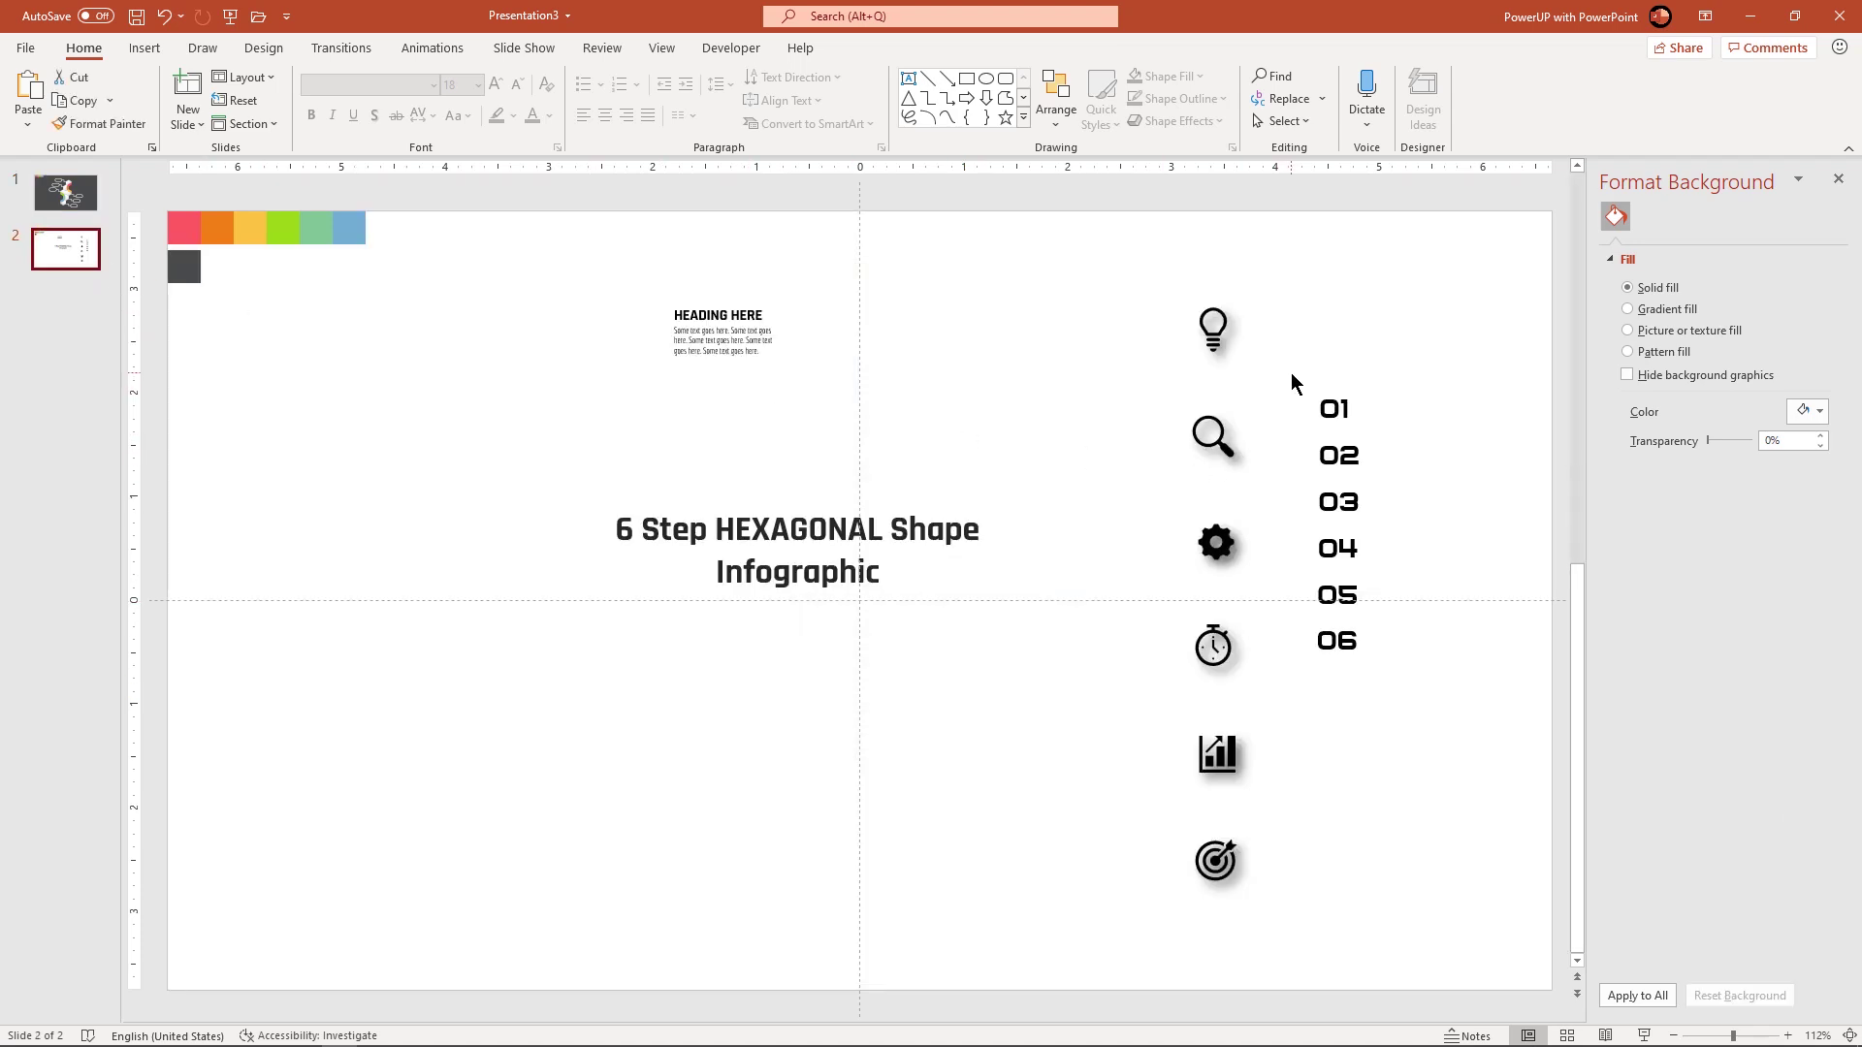
drag(1290, 372, 1420, 720)
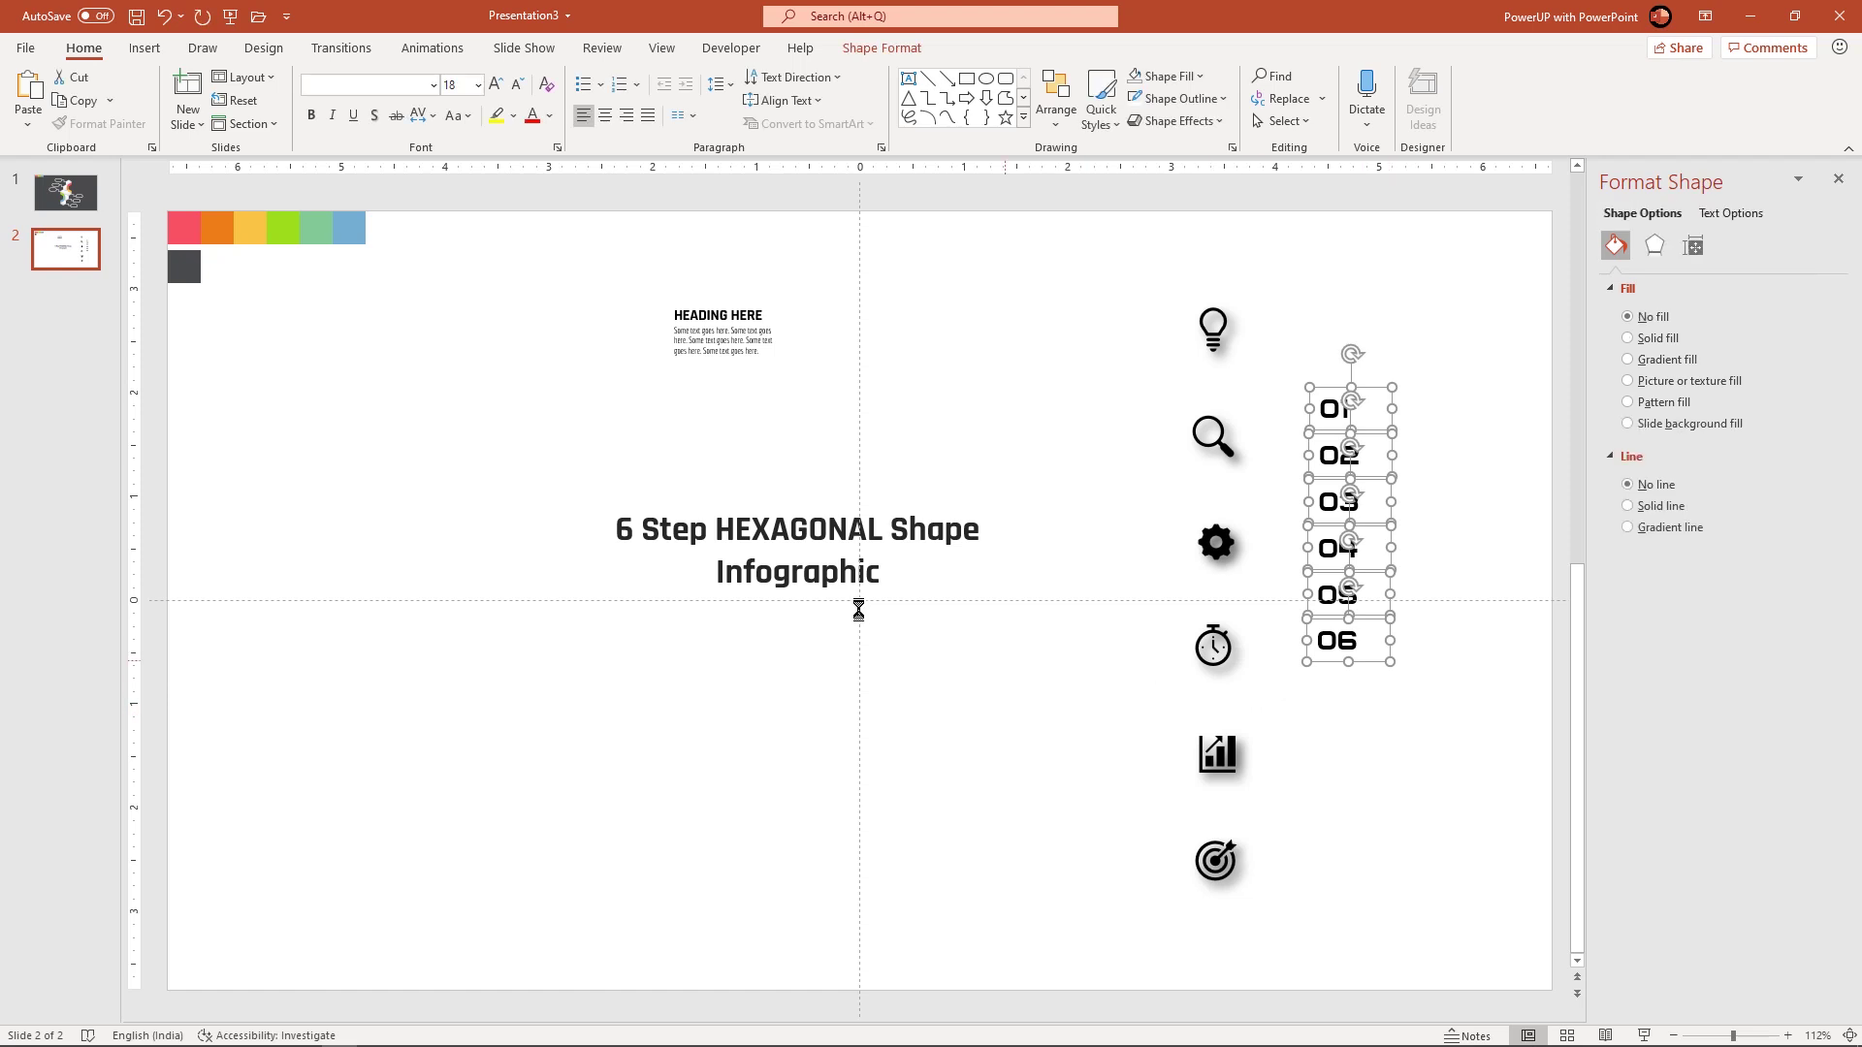
click(66, 192)
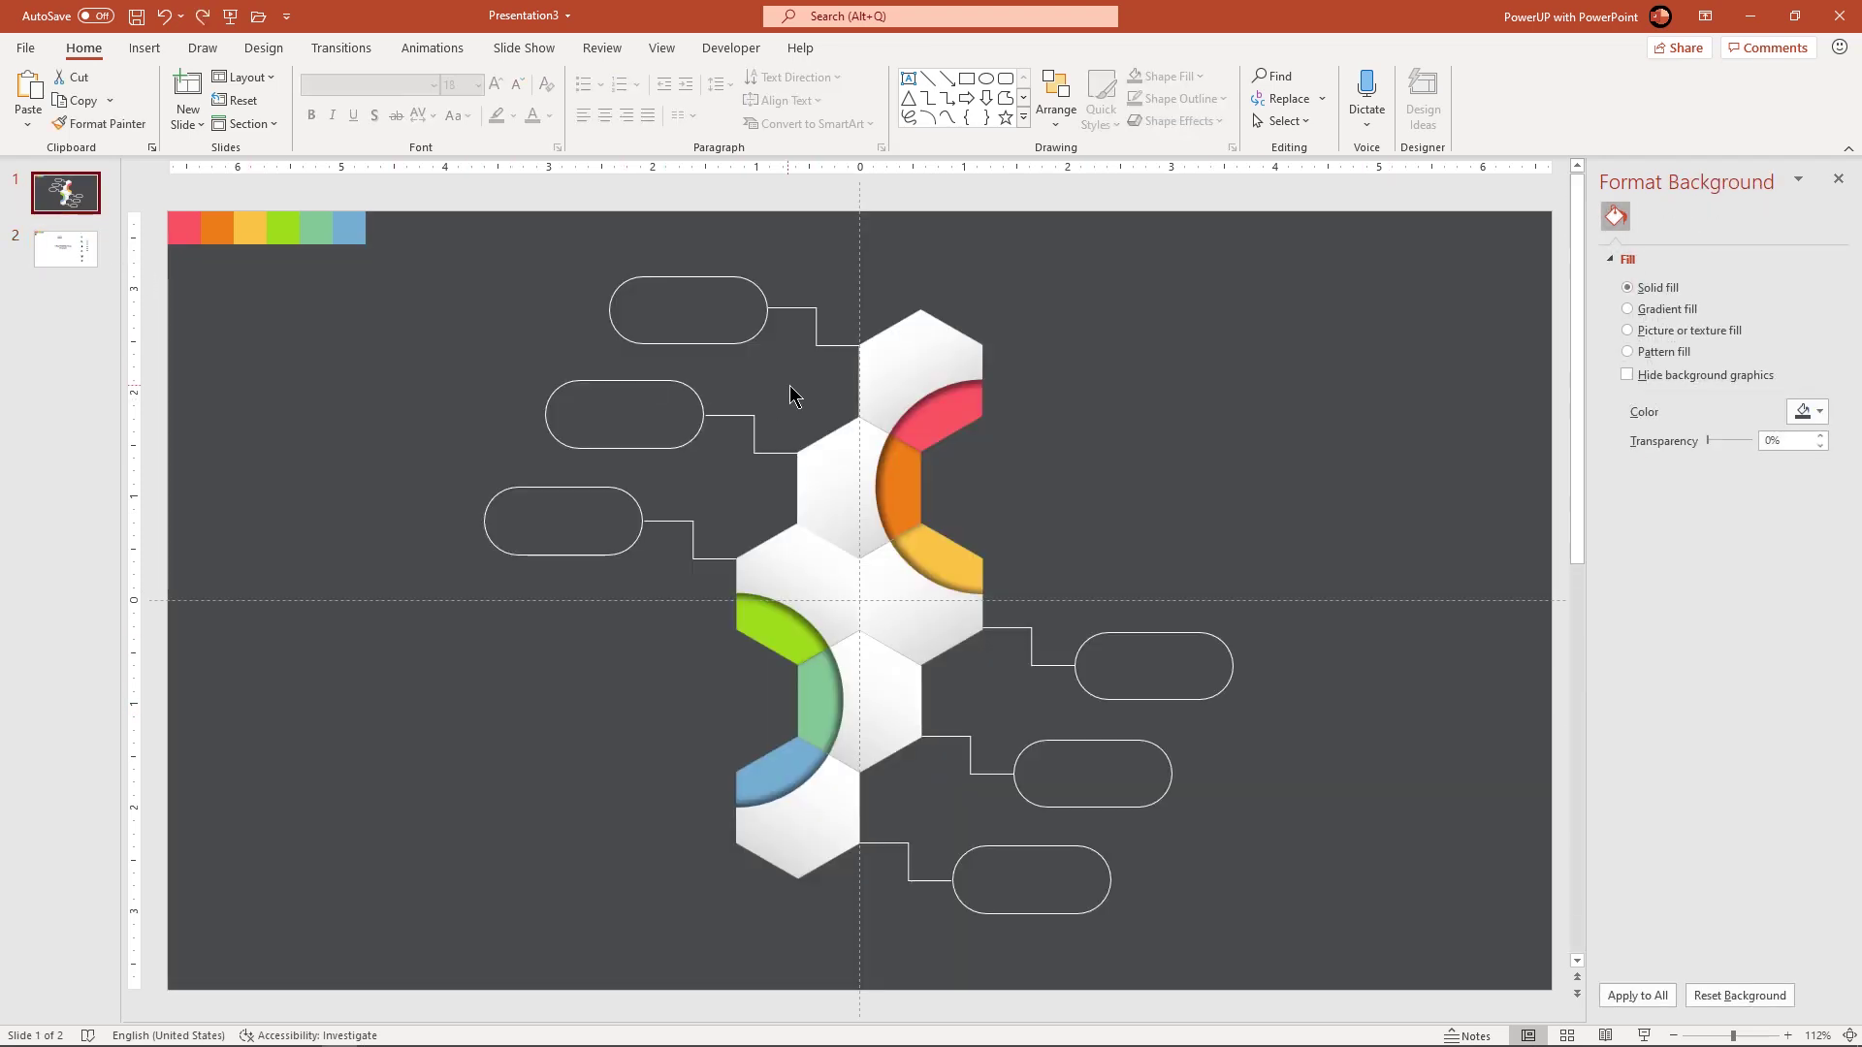
key(ctrl+v)
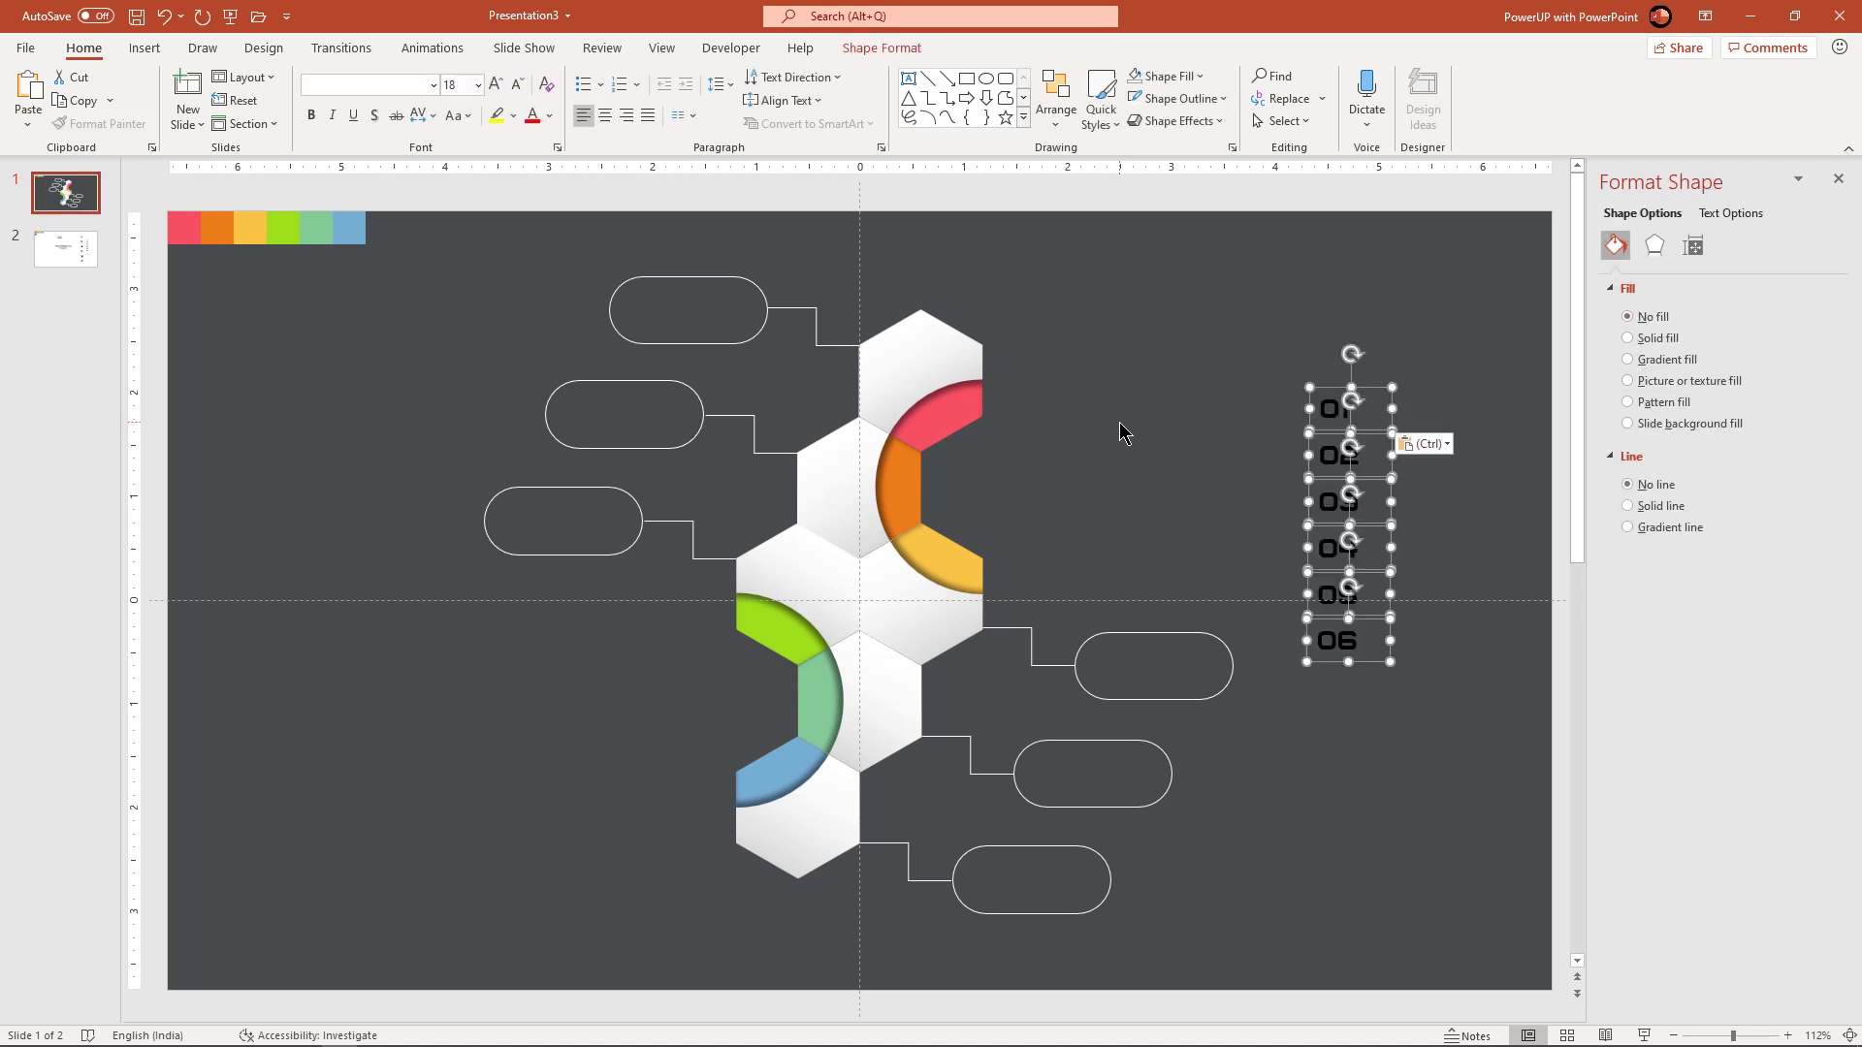
Make the numbers white with an outer text shadow
click(550, 116)
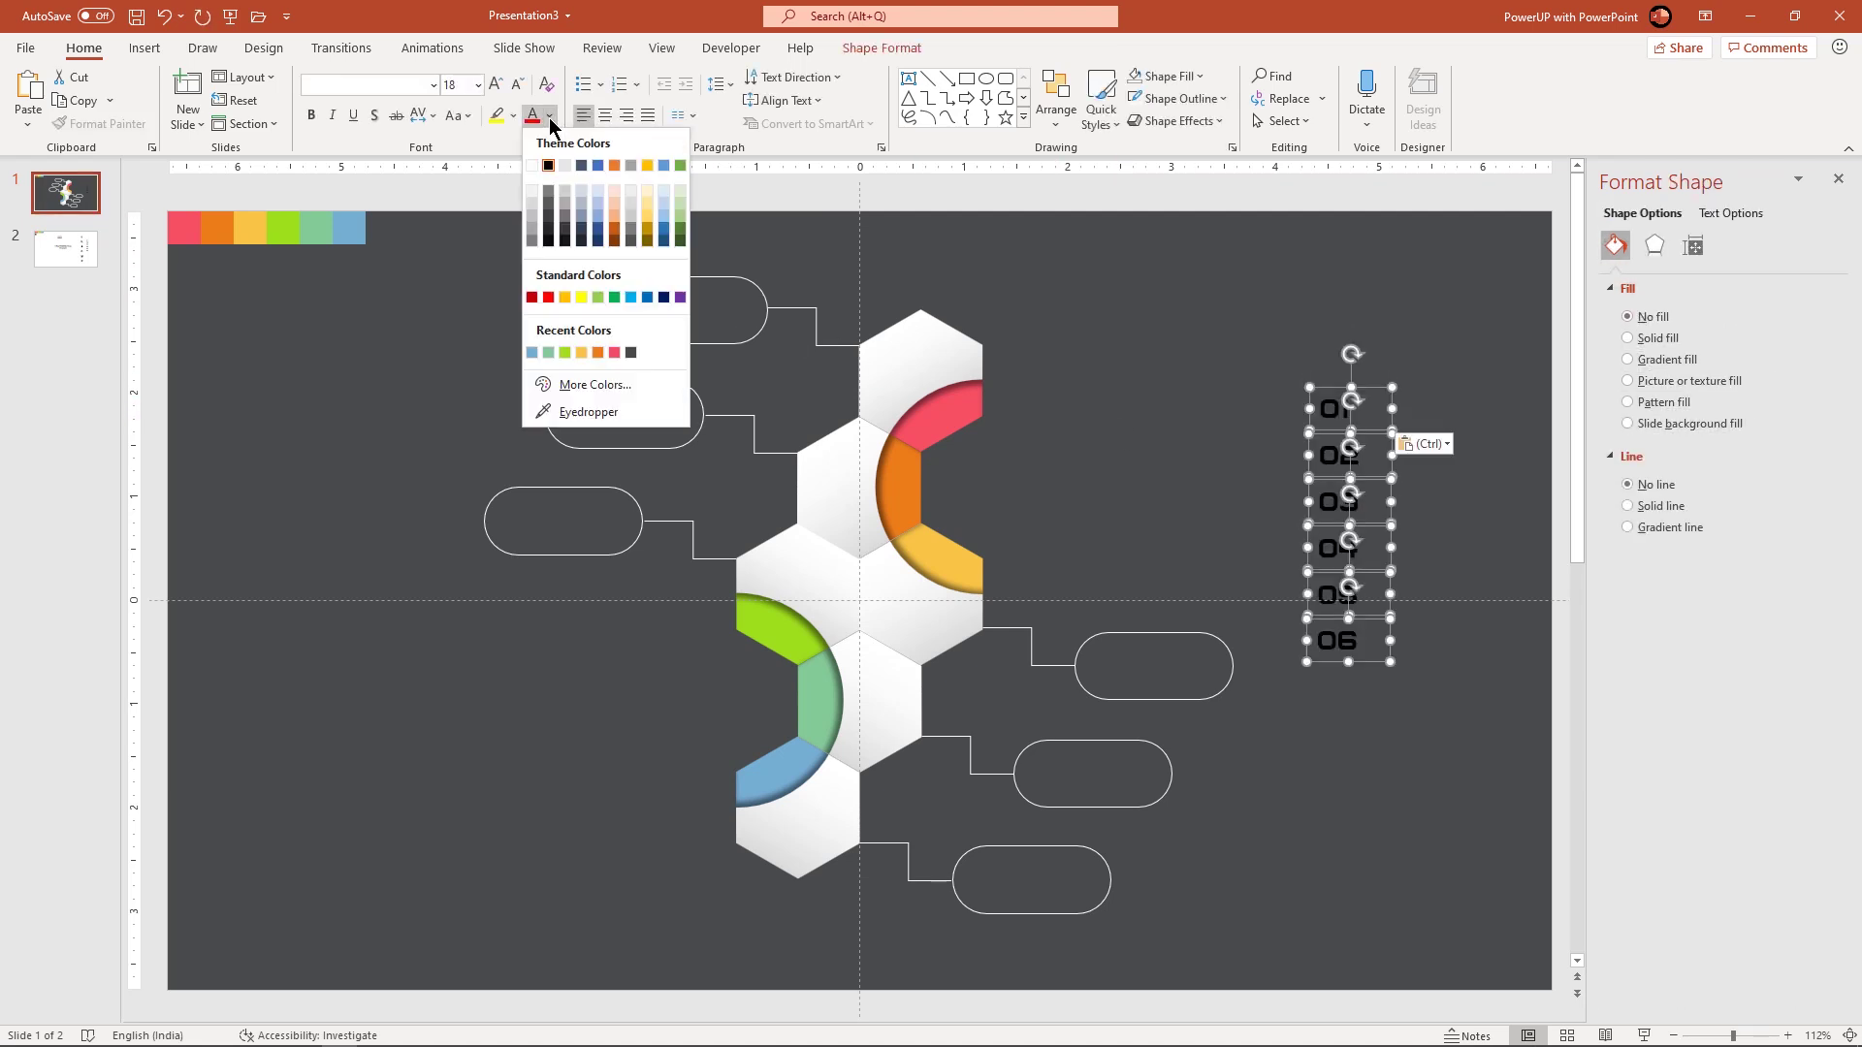
click(531, 166)
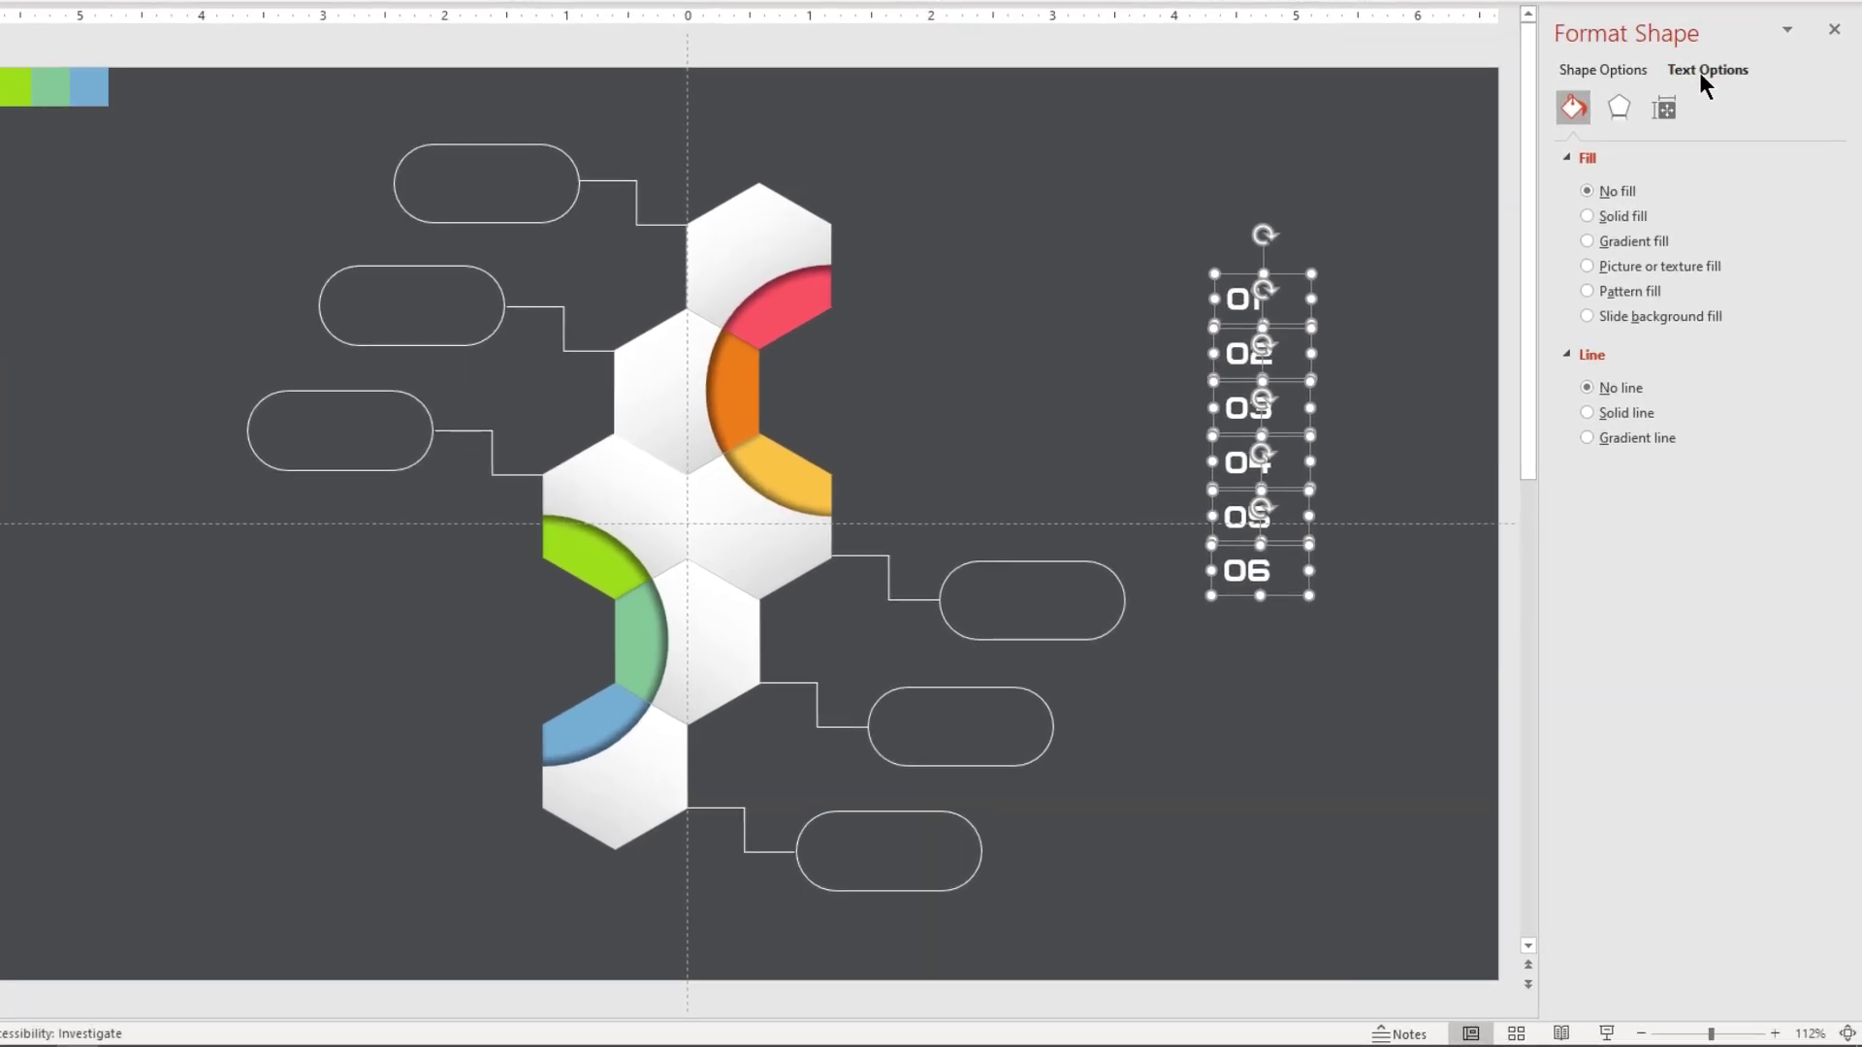
click(1724, 214)
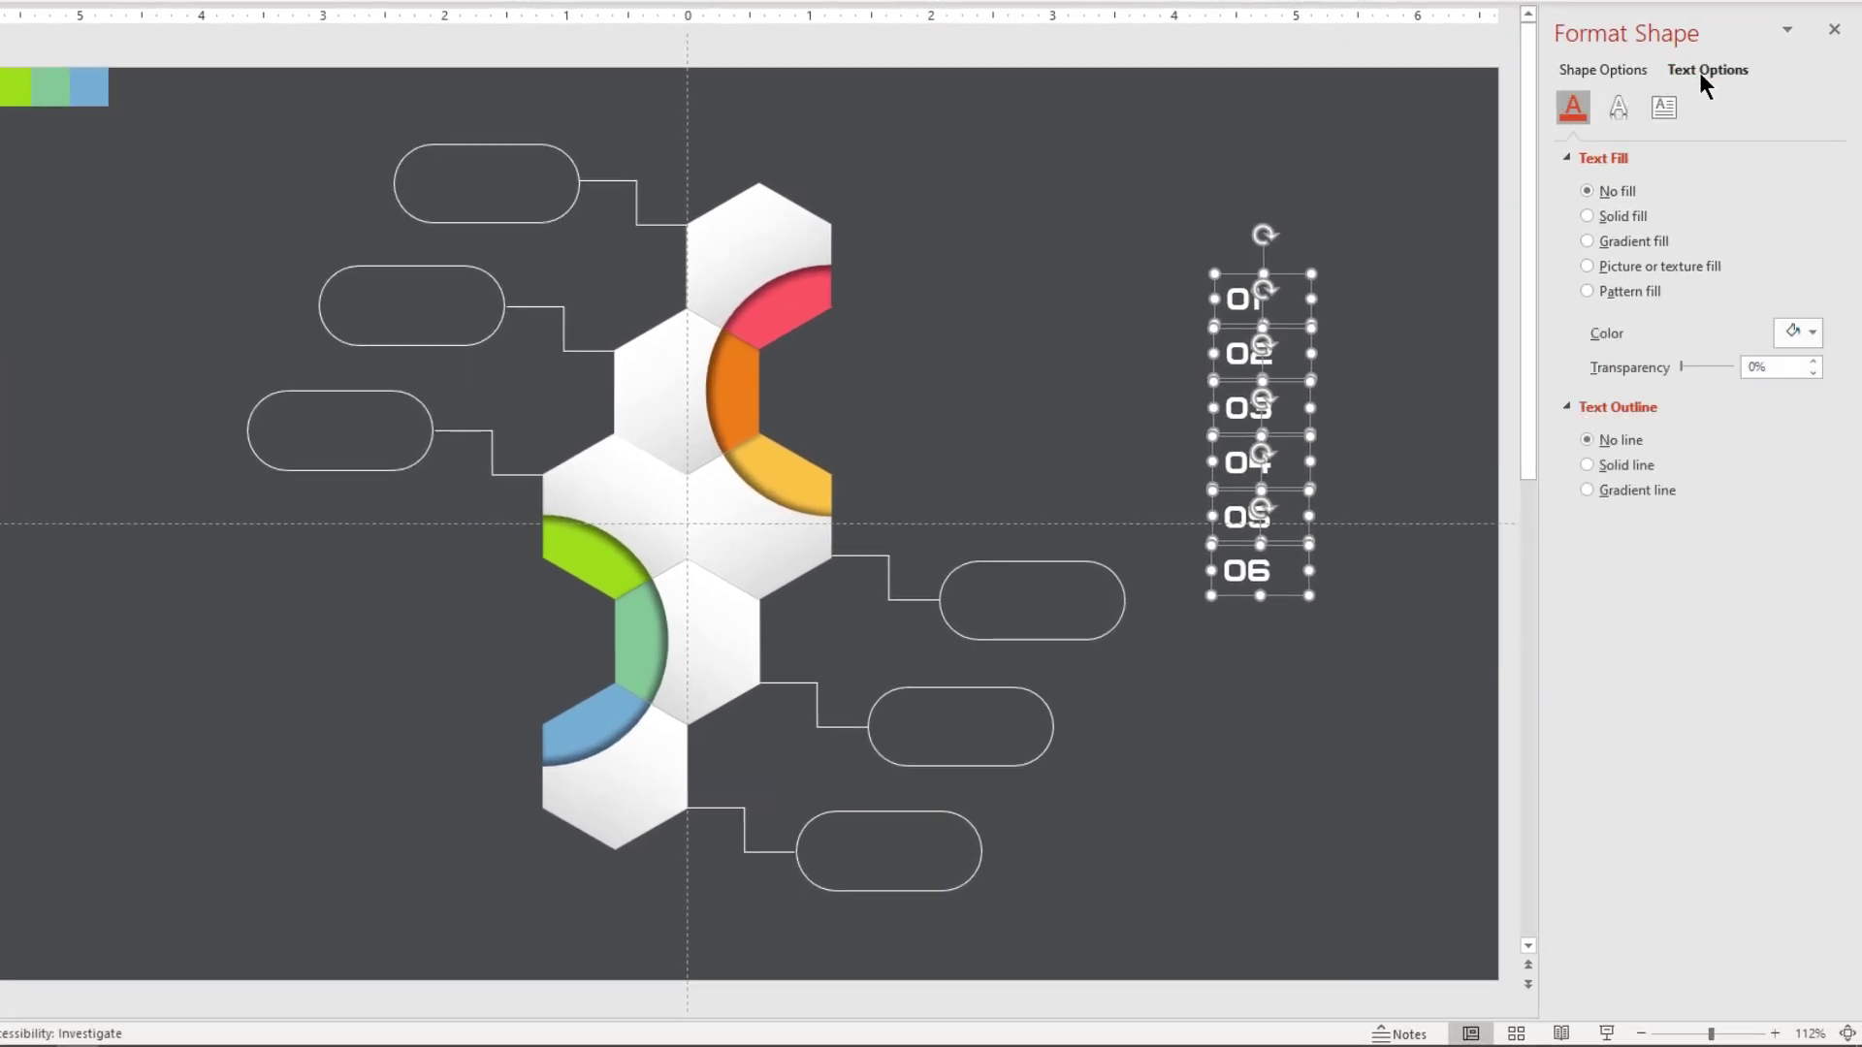
click(1619, 108)
click(1795, 189)
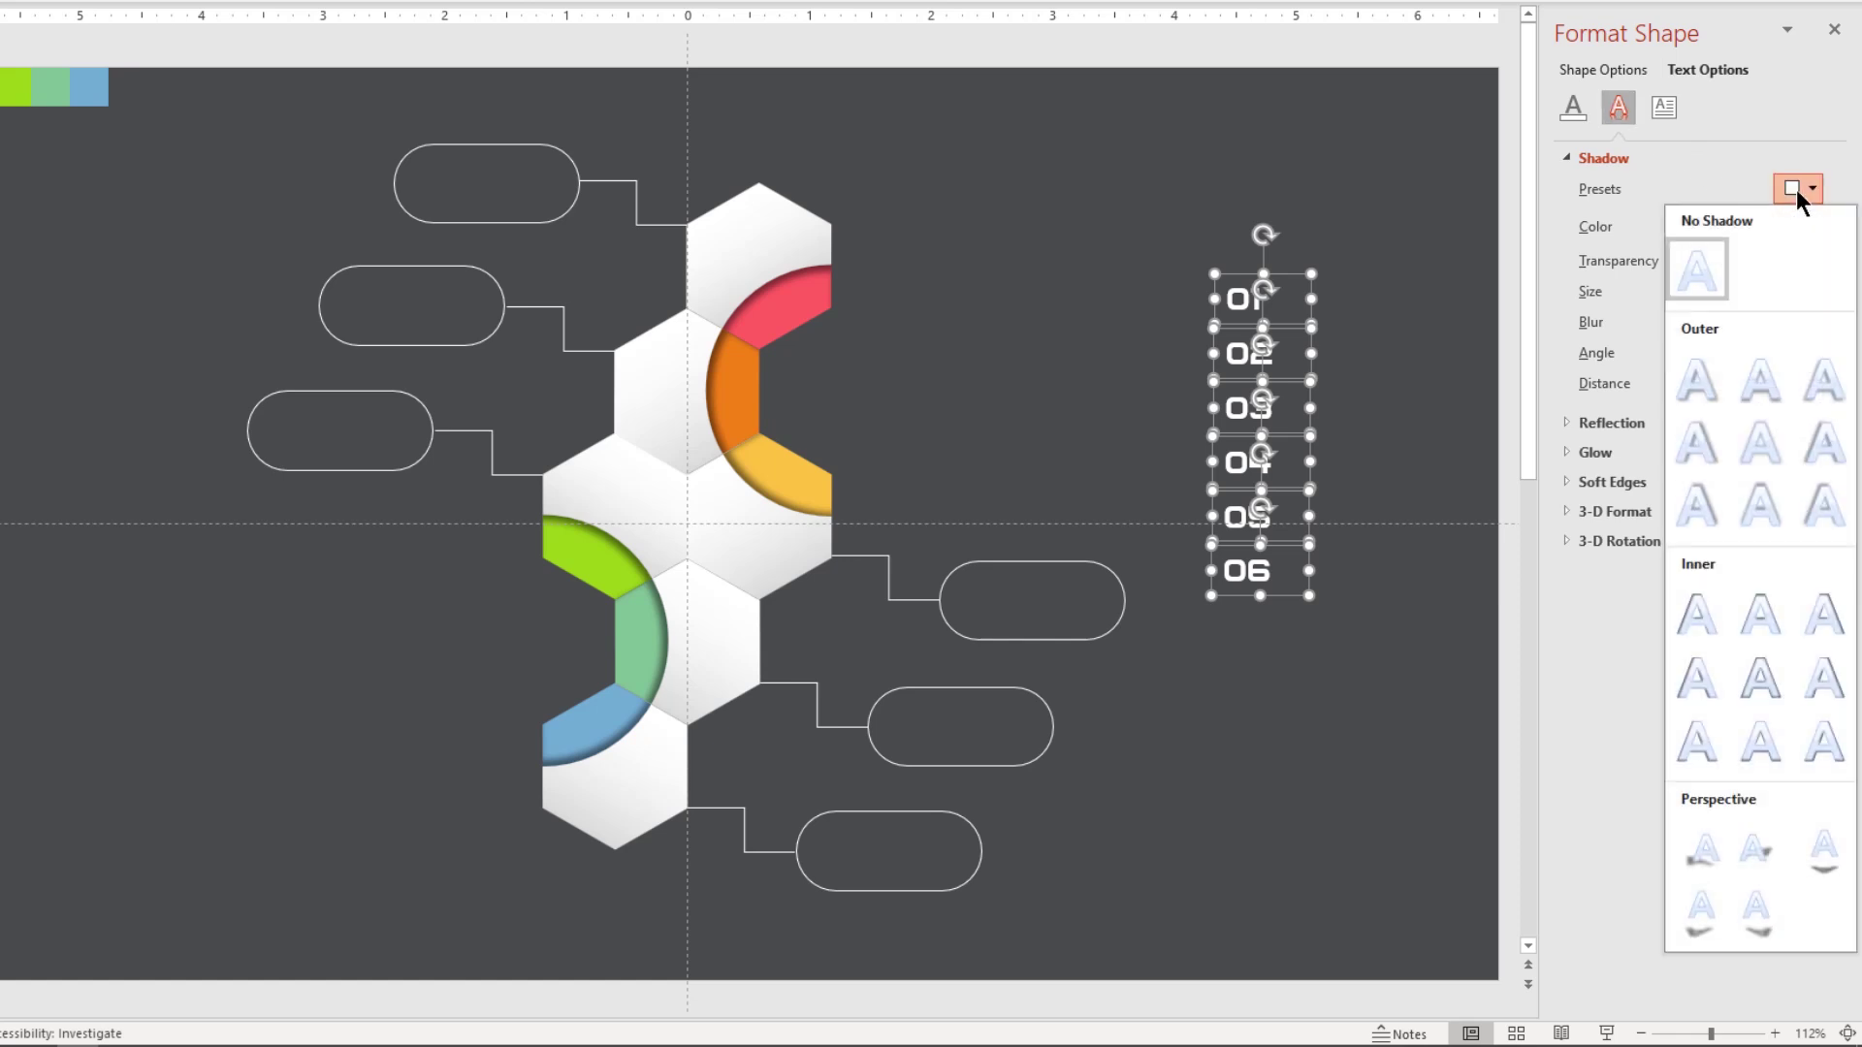
click(1704, 382)
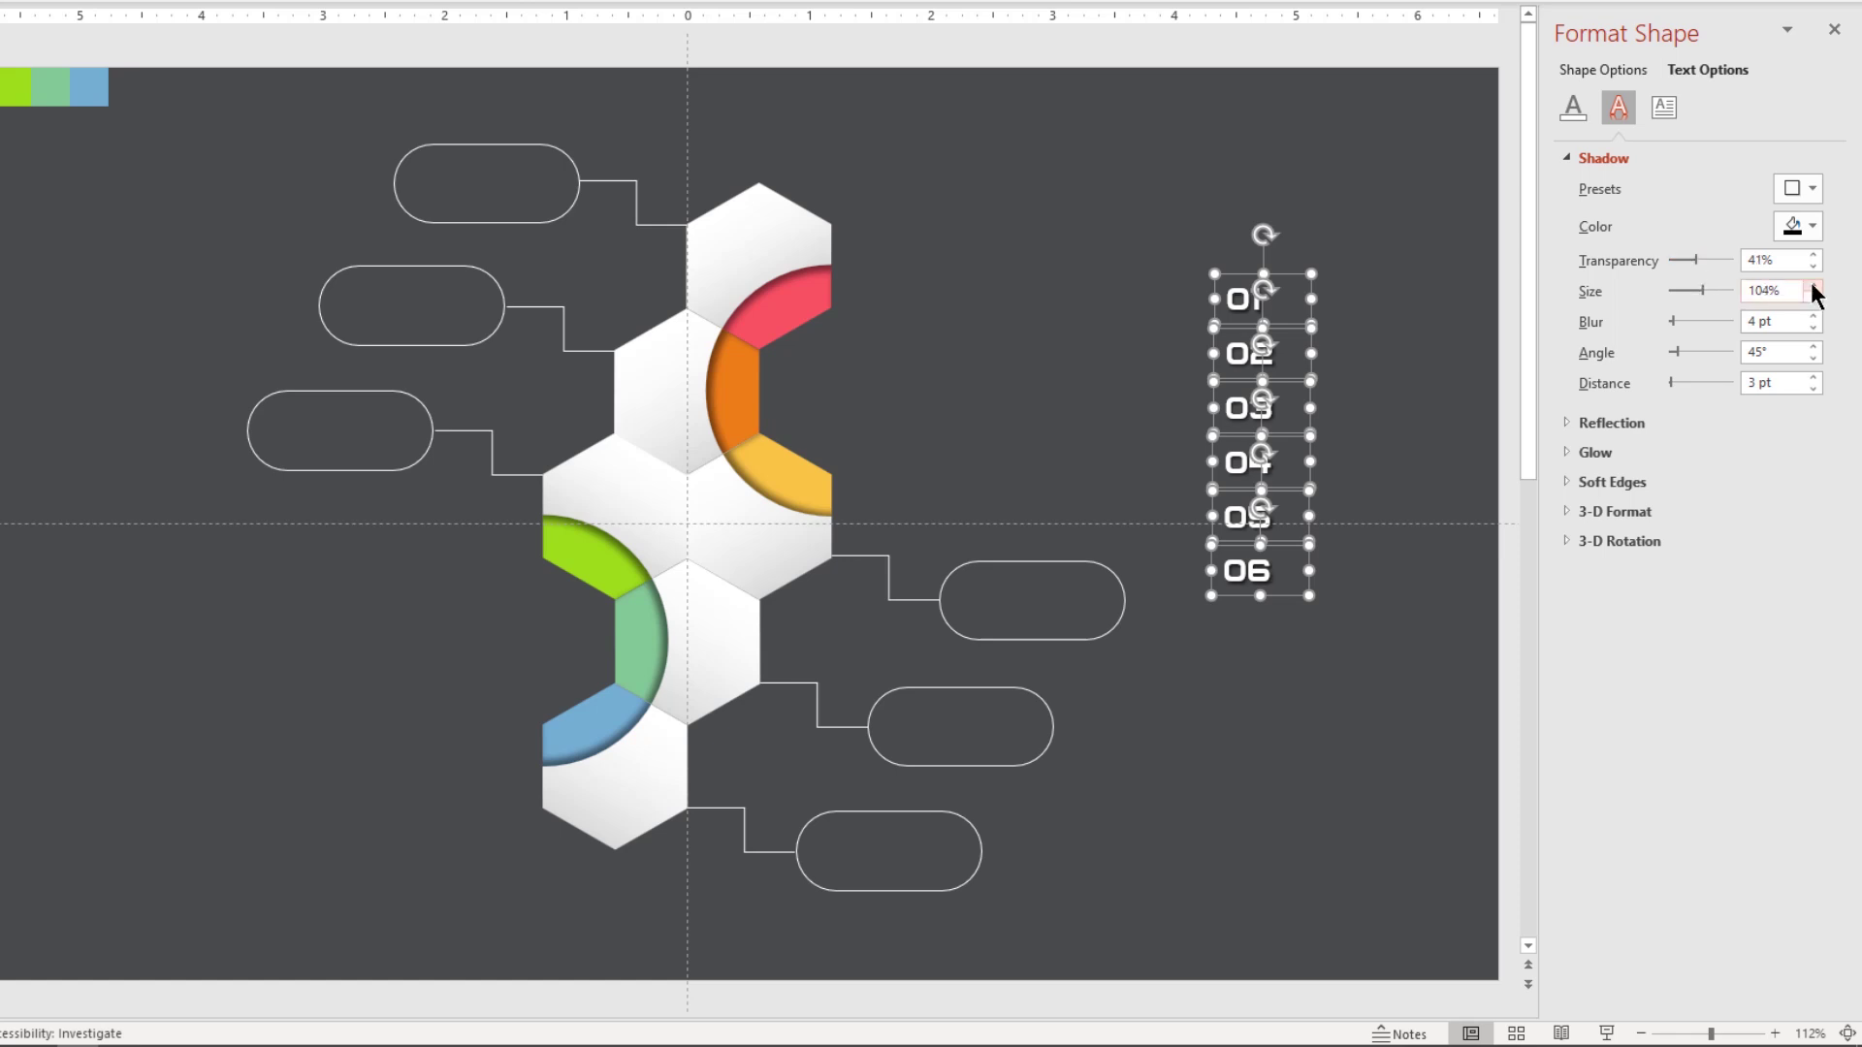
click(1357, 344)
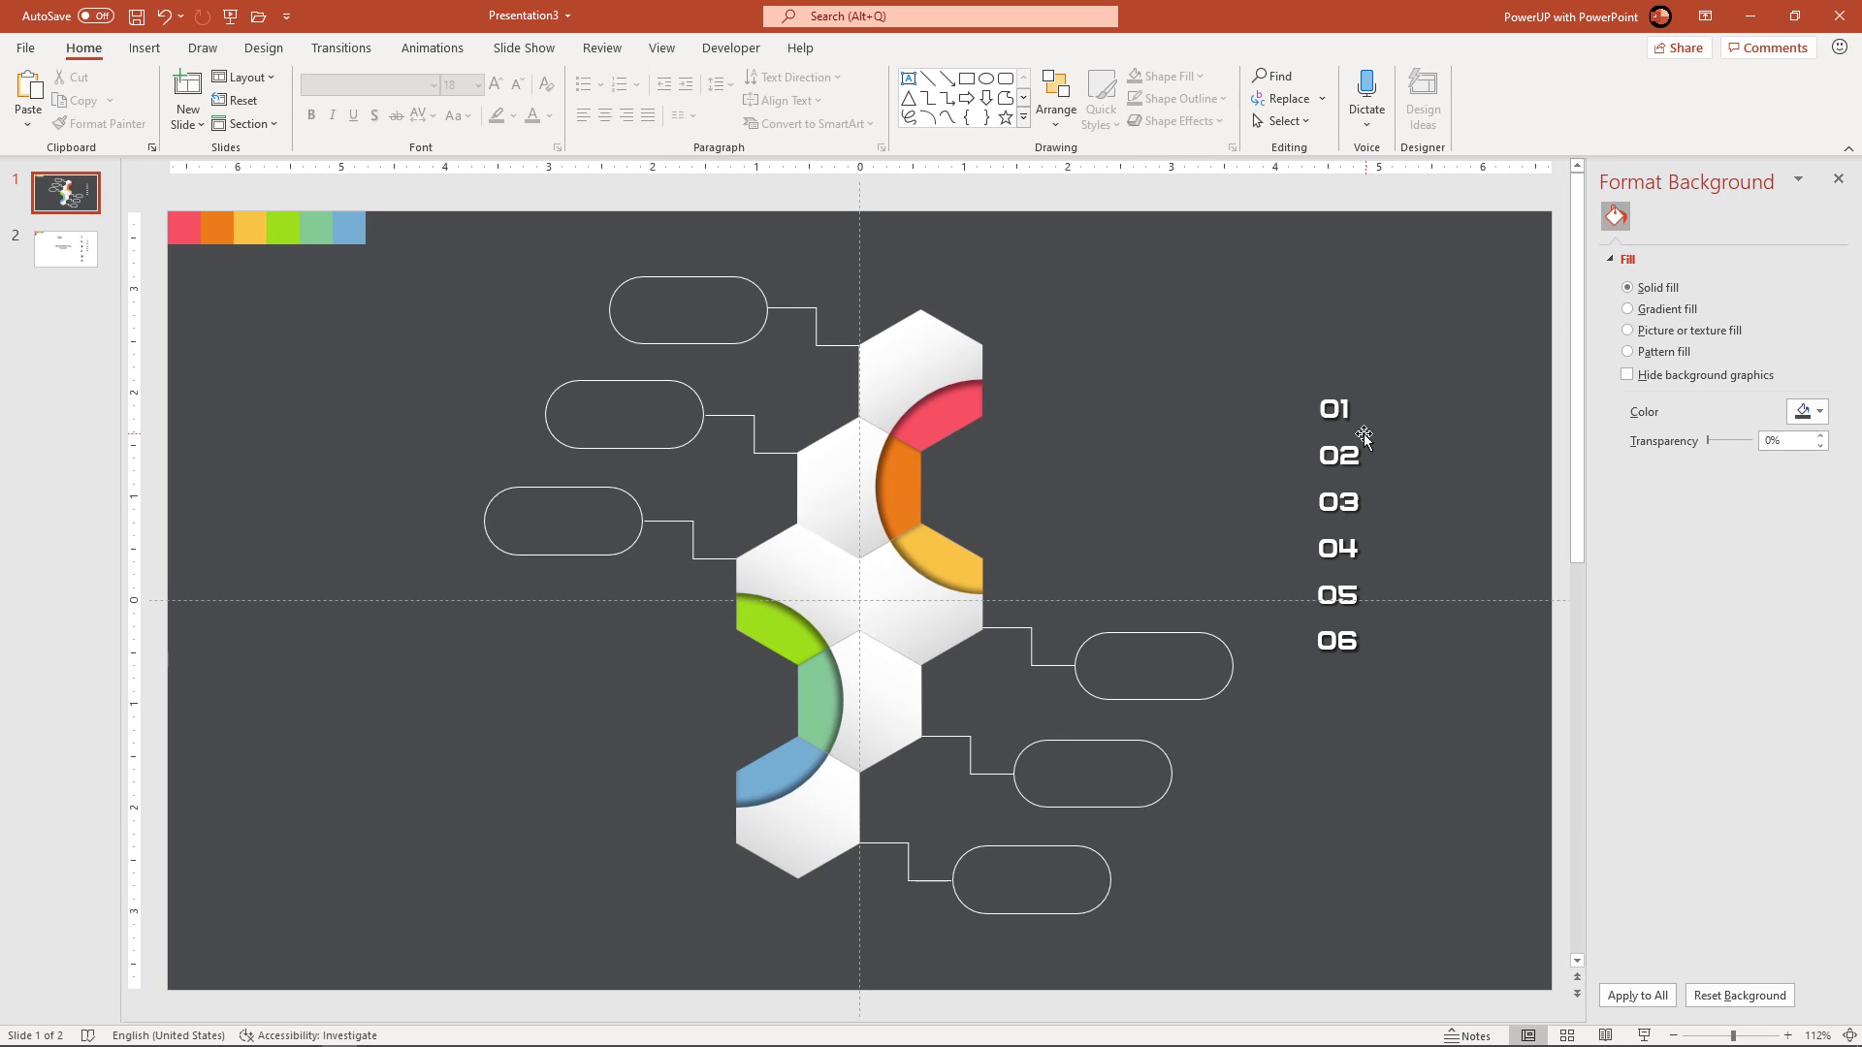
Place numbers 01–06 on the red, orange, yellow, green, light-green and blue arcs
drag(1363, 433, 937, 466)
drag(1352, 434, 963, 437)
drag(1351, 511, 956, 565)
drag(1358, 549, 803, 626)
drag(1375, 616, 858, 722)
drag(1337, 640, 776, 770)
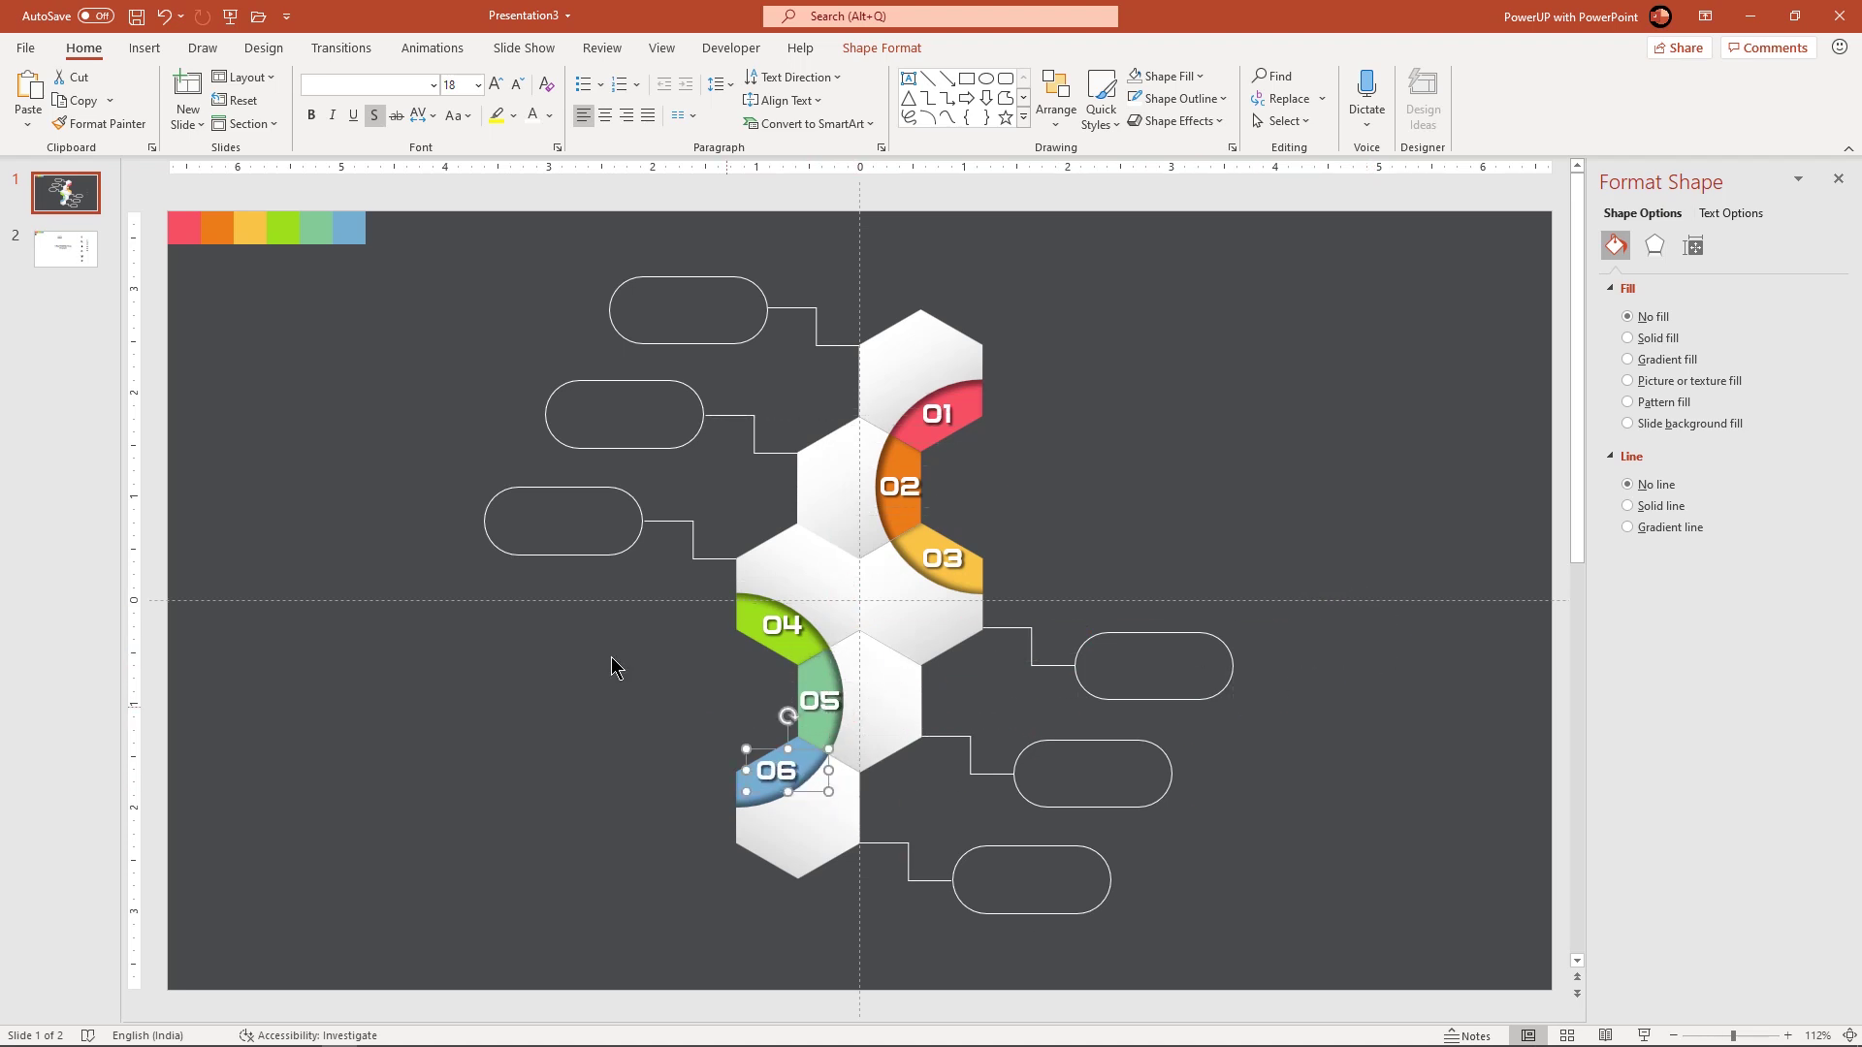
Bring the six icons from slide 2 onto slide 1
click(84, 262)
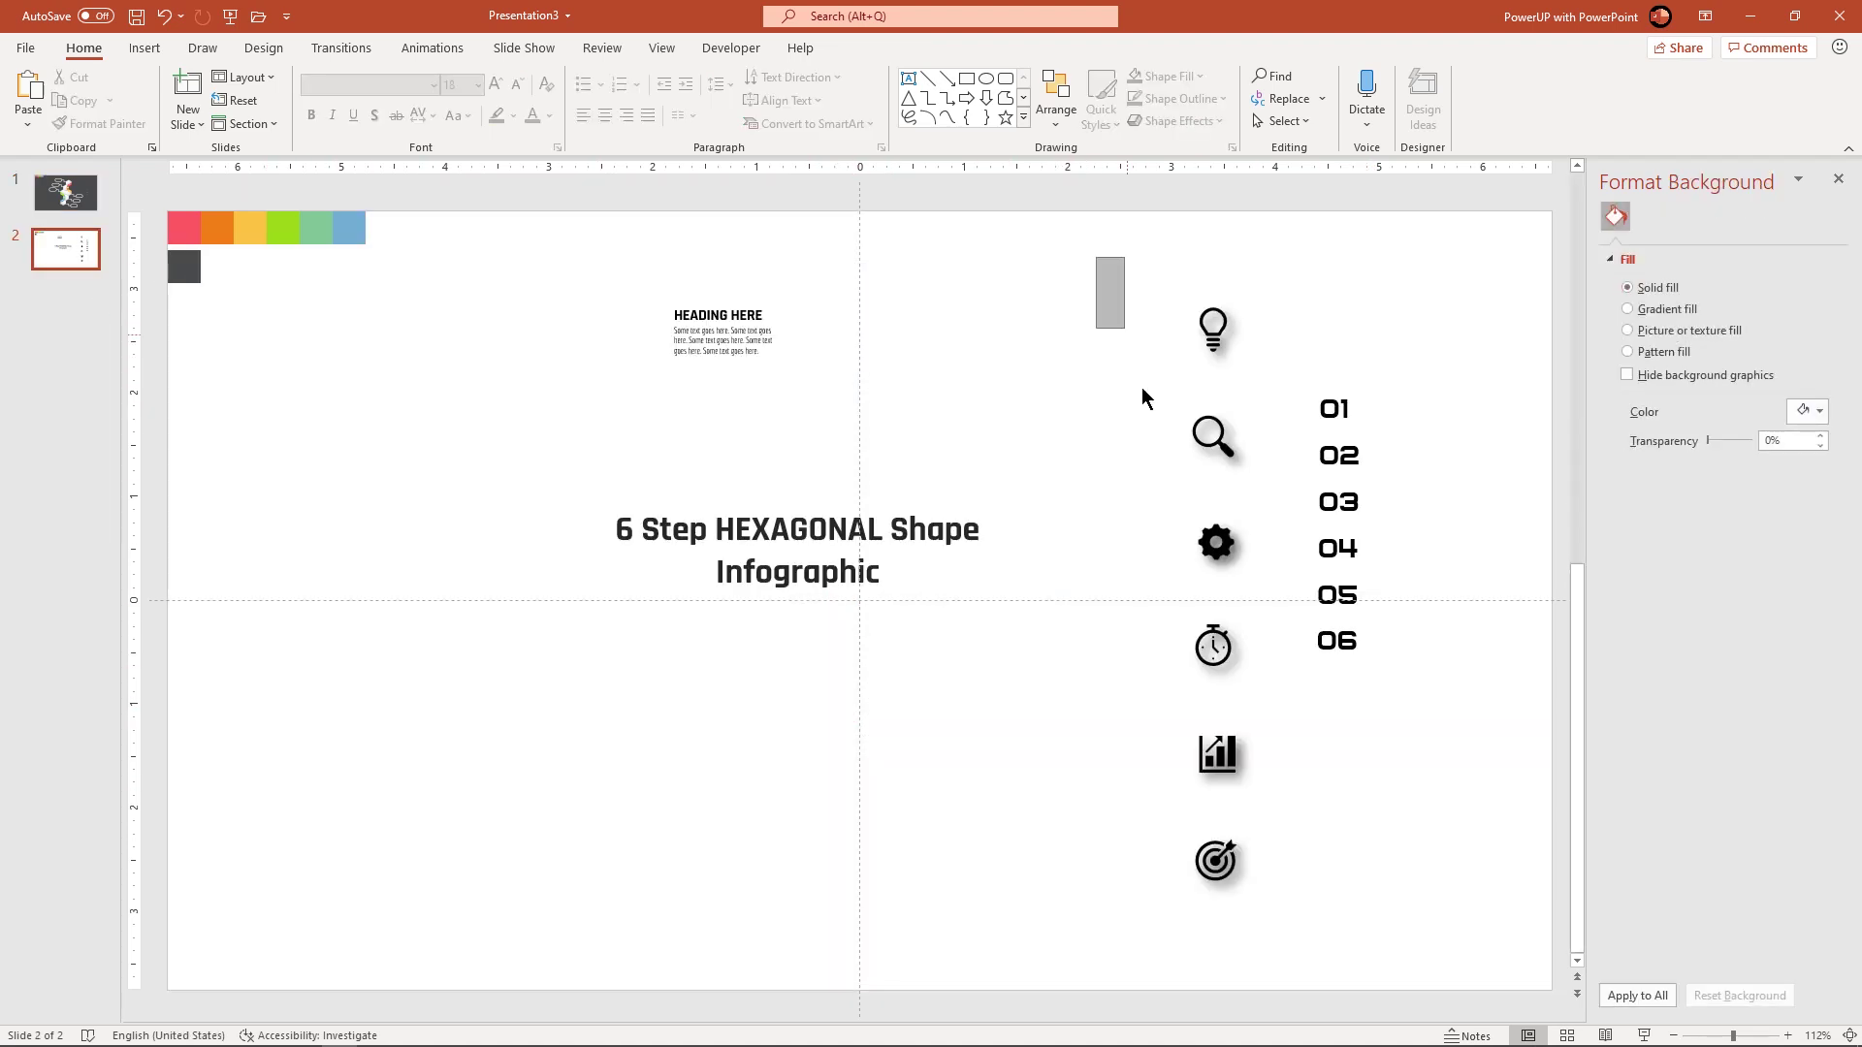
drag(1152, 441, 1306, 925)
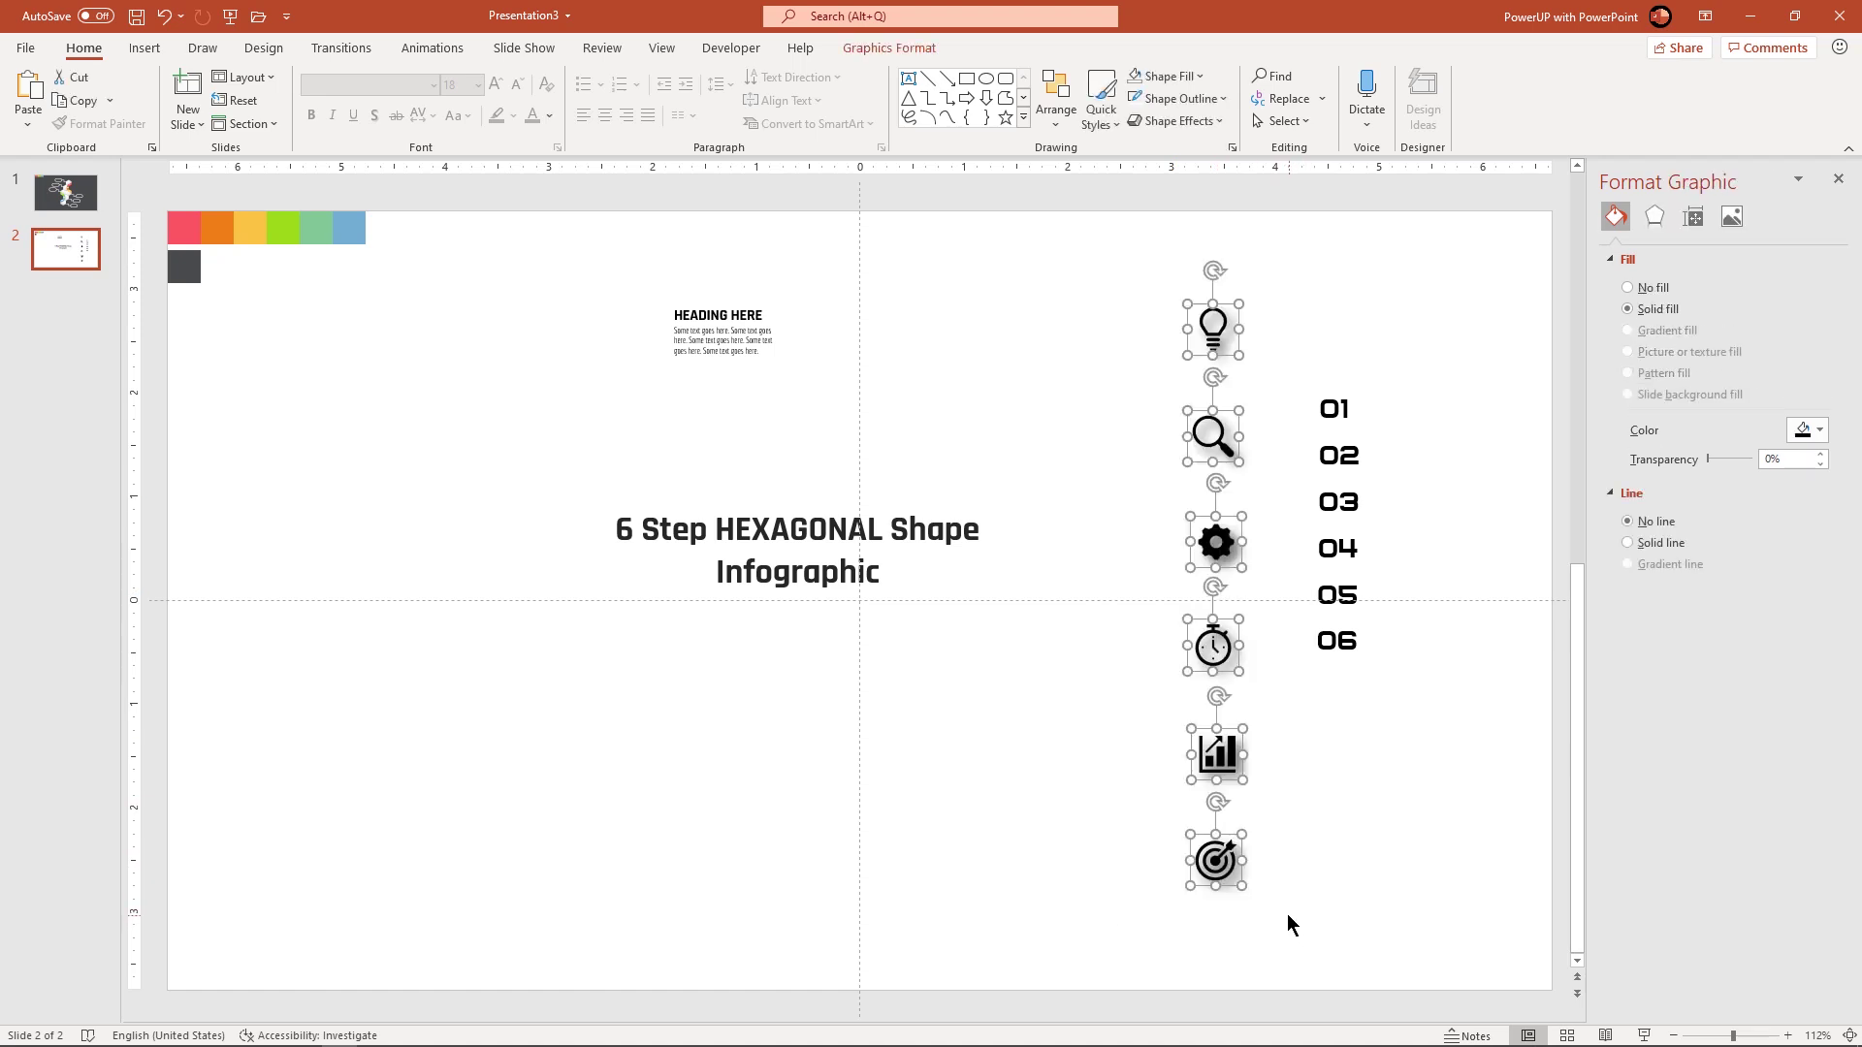
click(66, 201)
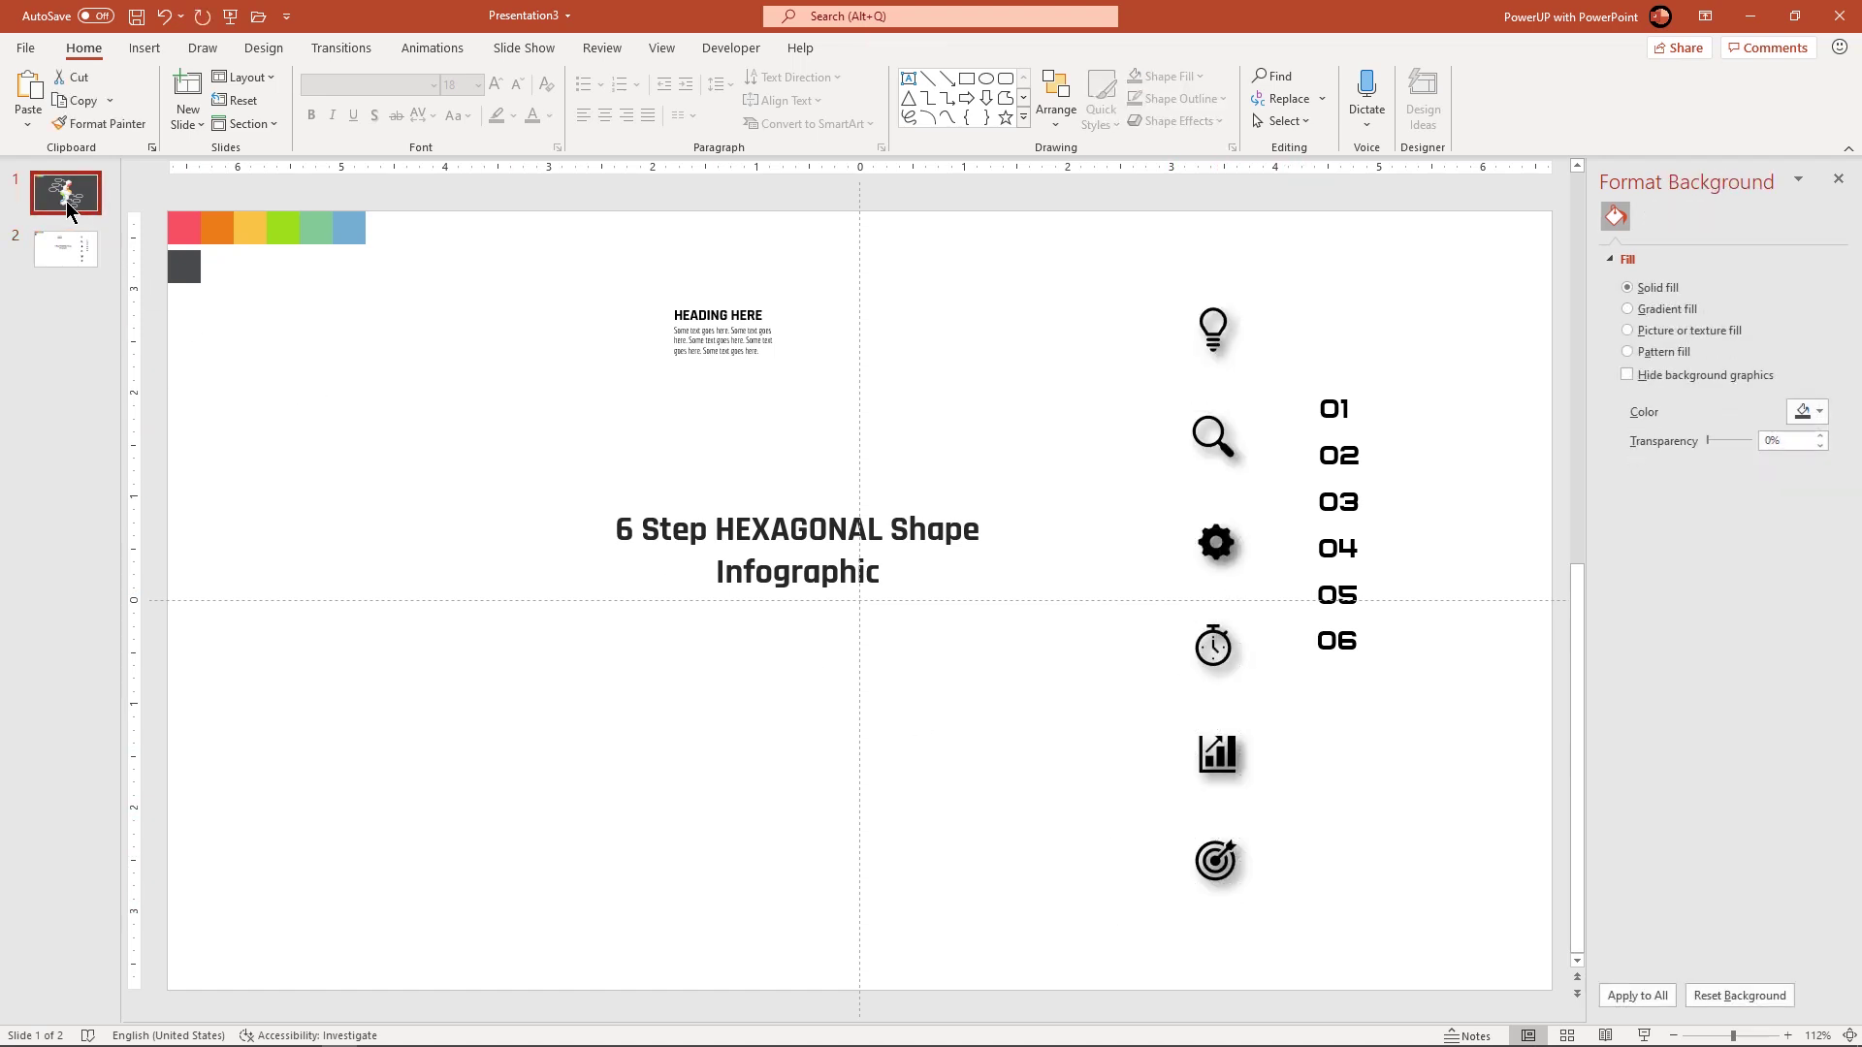
key(ctrl+v)
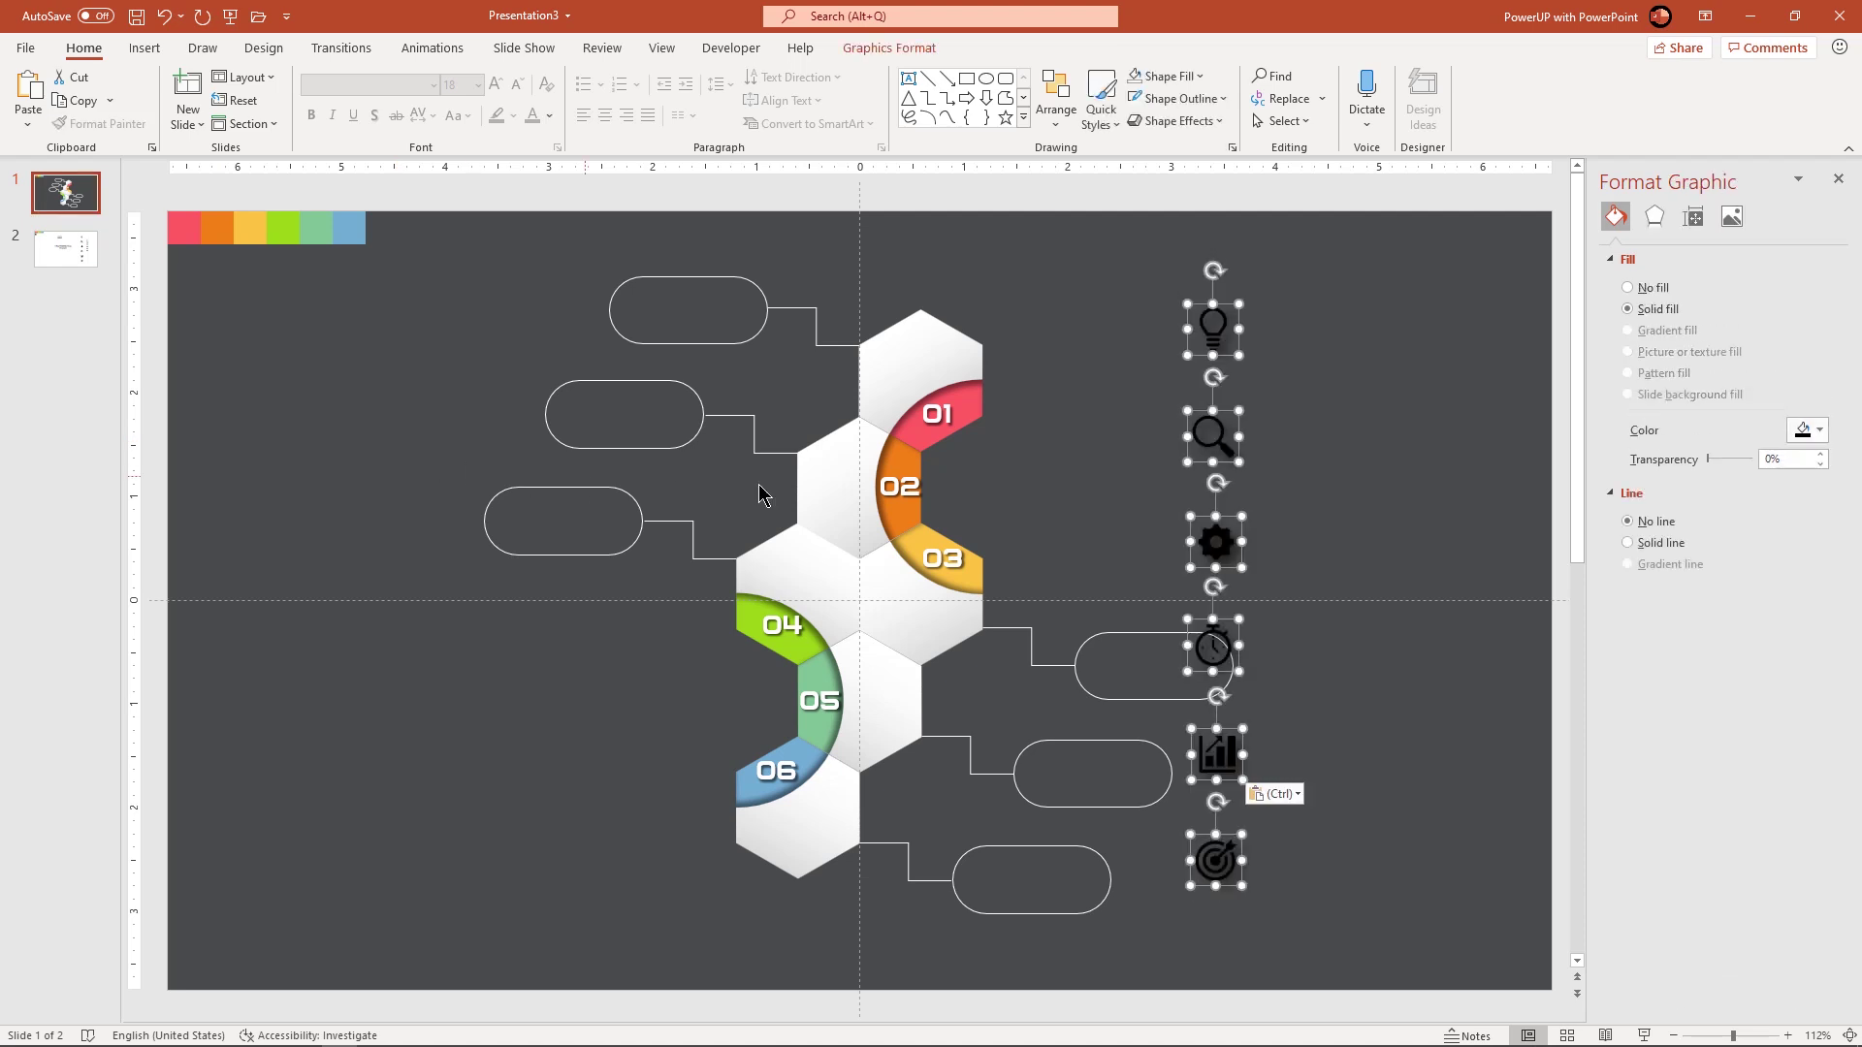
click(1346, 417)
Place the lightbulb, magnifier, gear, stopwatch, chart and target icons into the six hexagons
click(1223, 344)
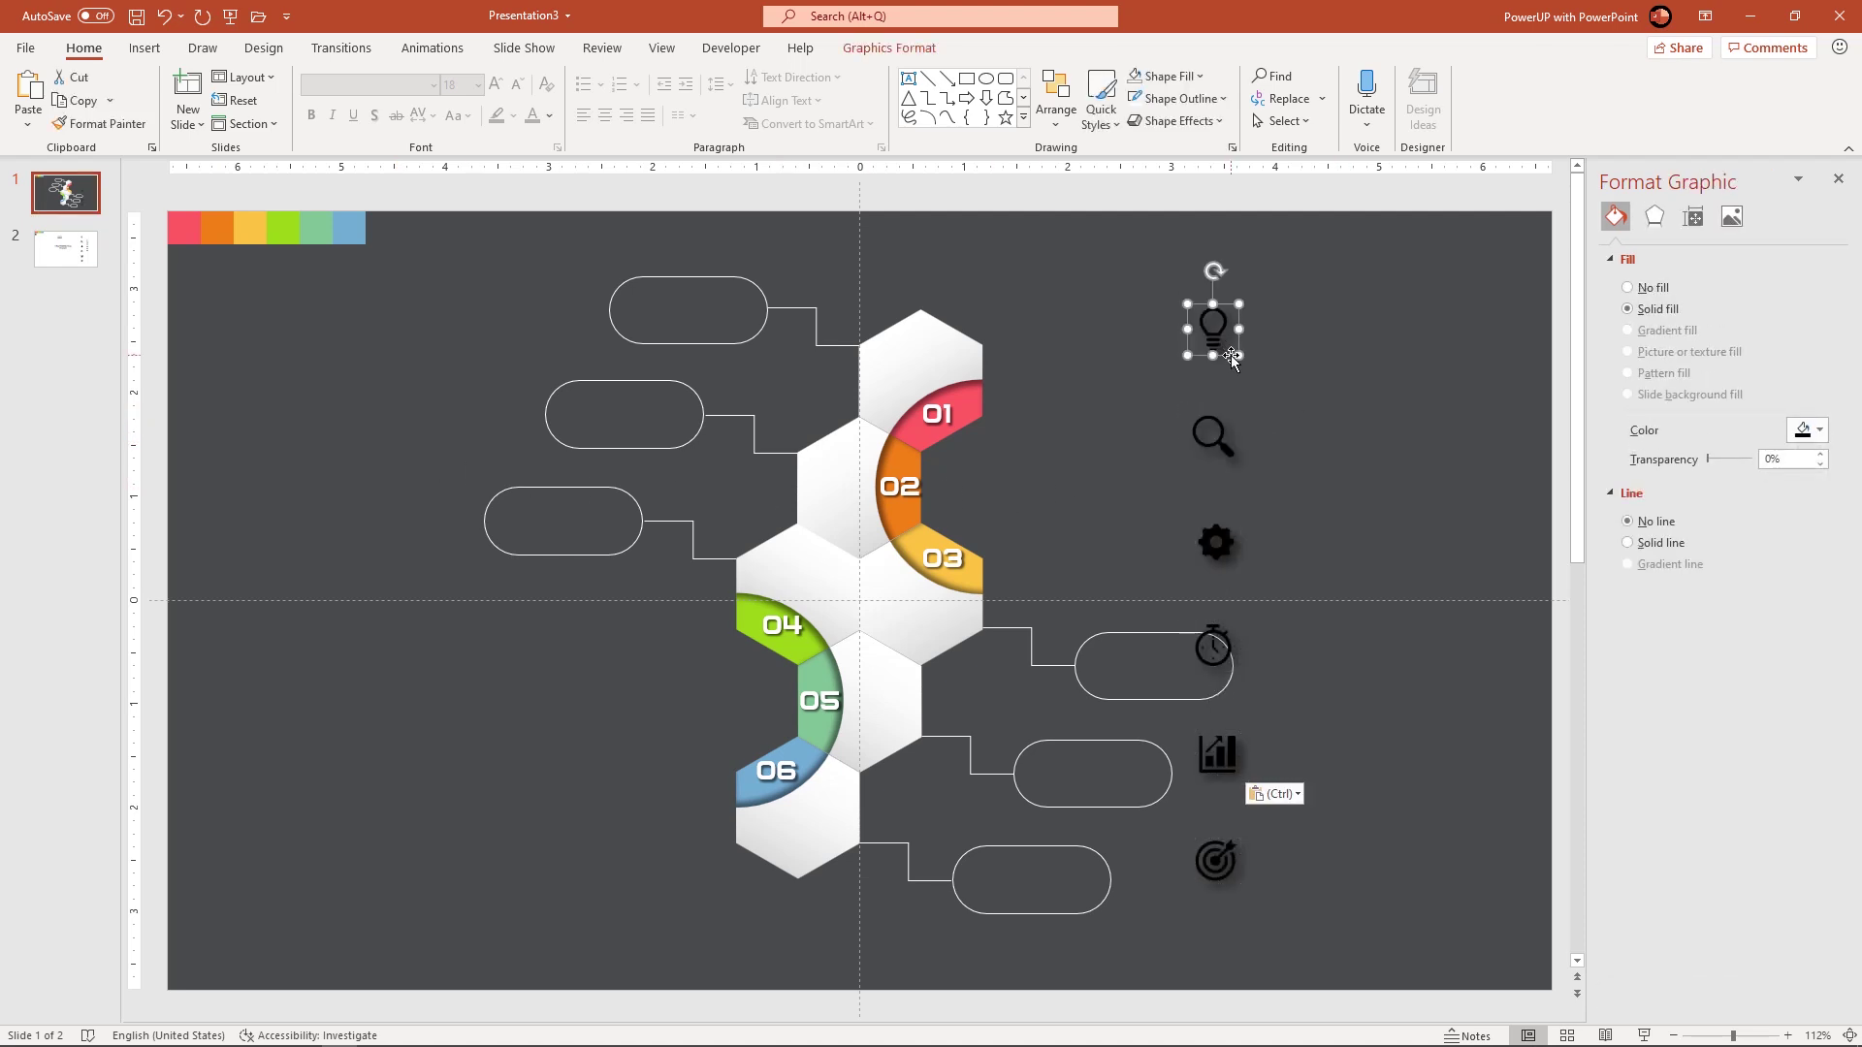
drag(1230, 355, 921, 393)
drag(1216, 460, 841, 513)
drag(1220, 545, 910, 605)
drag(1213, 646, 807, 580)
drag(1217, 755, 882, 703)
drag(1215, 861, 800, 824)
click(1294, 832)
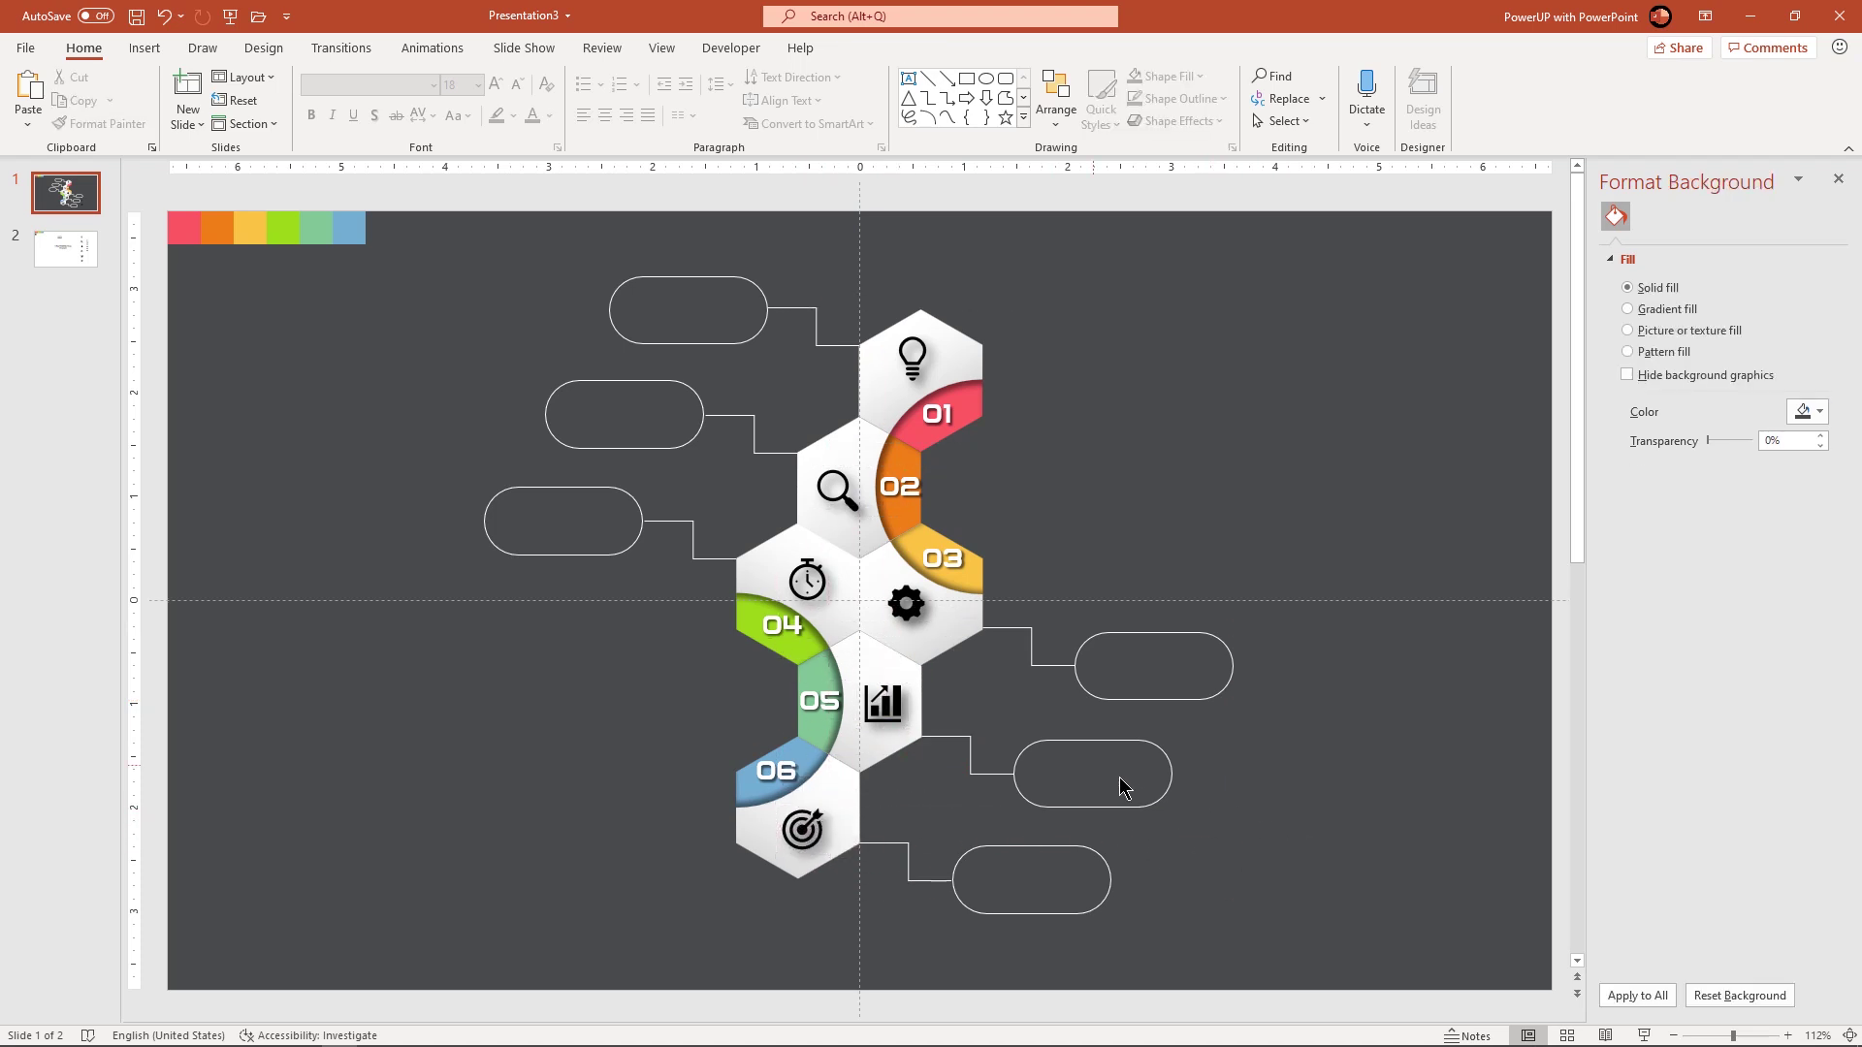
Paste the HEADING HERE text, make it white, and copy it into the callouts
click(77, 258)
click(713, 369)
click(99, 200)
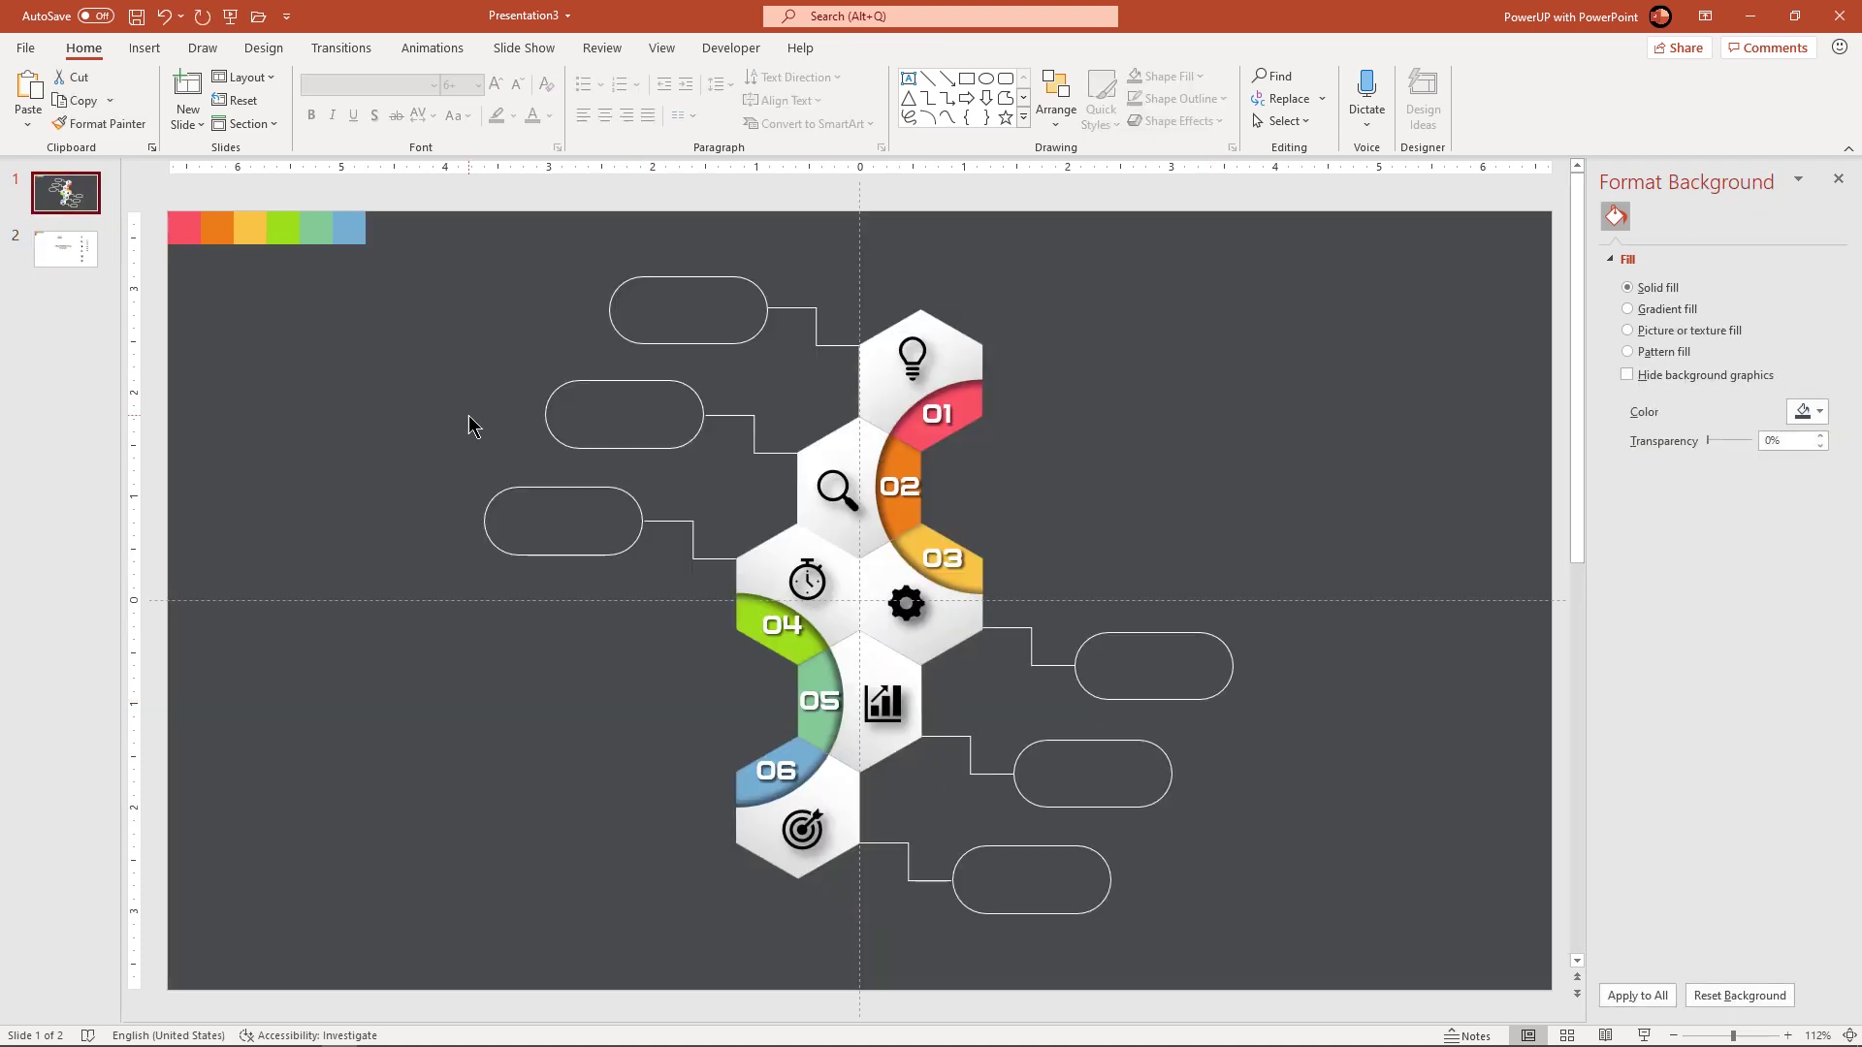
key(ctrl+v)
click(532, 115)
drag(766, 361, 608, 551)
drag(608, 551, 1138, 811)
drag(1138, 812, 1076, 918)
click(1169, 892)
Copy the '6 Step HEXAGONAL Shape Infographic' title from slide 2 onto slide 1
click(65, 248)
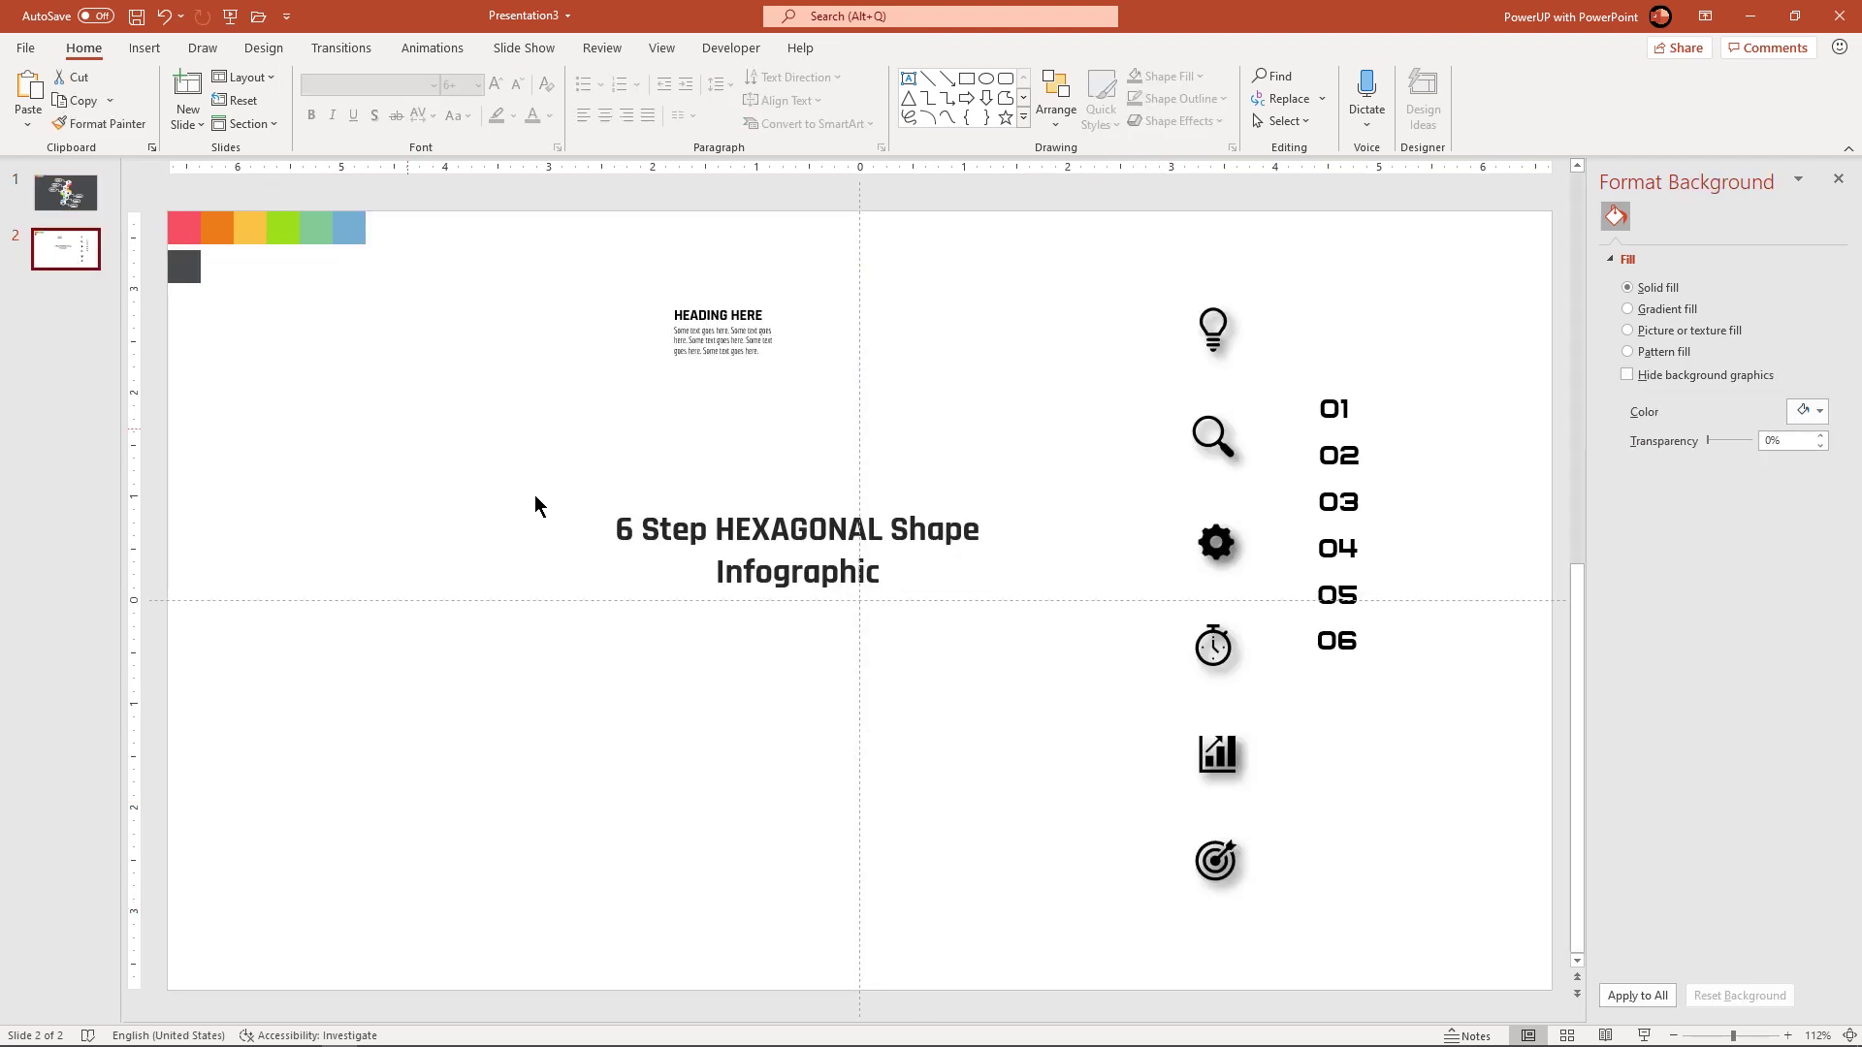
click(718, 600)
key(ctrl+c)
click(65, 192)
key(ctrl+v)
drag(647, 596, 1069, 369)
Make the title white, 32 pt, on two lines at the top right
click(532, 115)
click(495, 84)
click(495, 84)
drag(1427, 325, 1545, 327)
drag(1397, 388, 1350, 351)
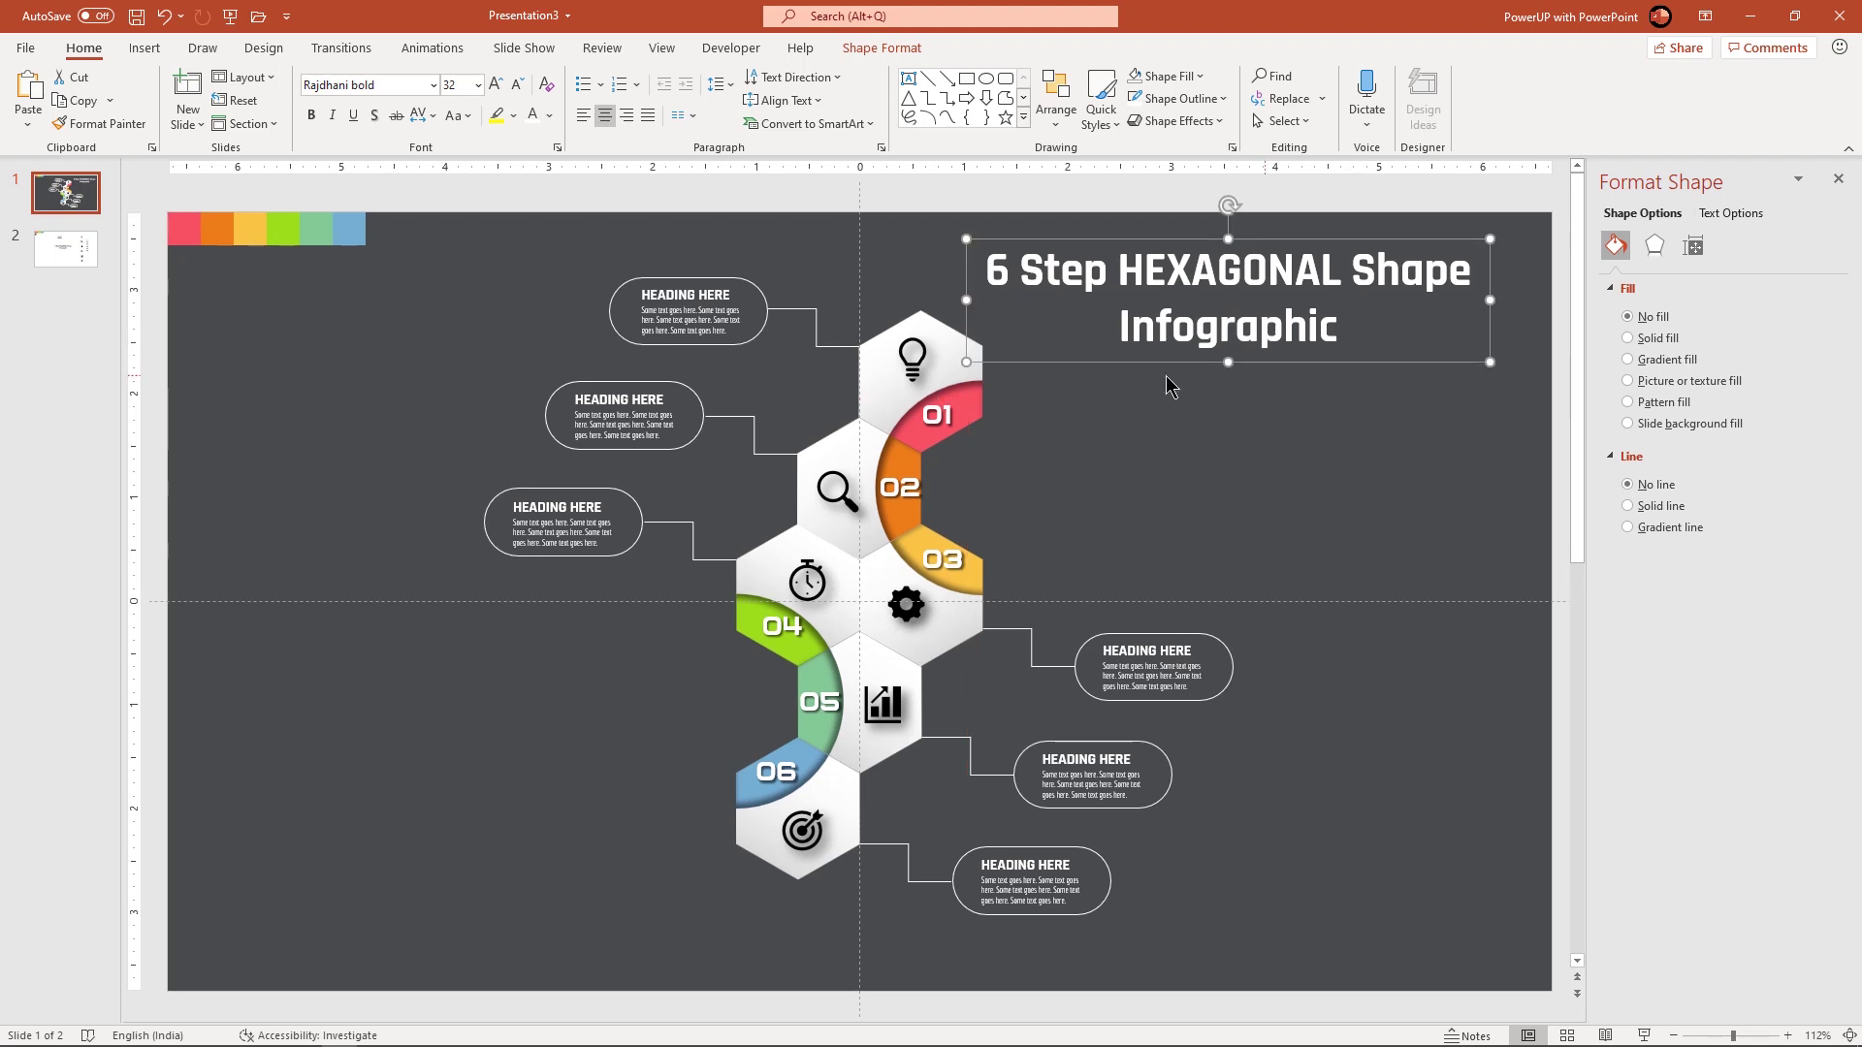
Delete the colour strip in the top-left corner
click(445, 374)
drag(445, 374, 160, 194)
key(Delete)
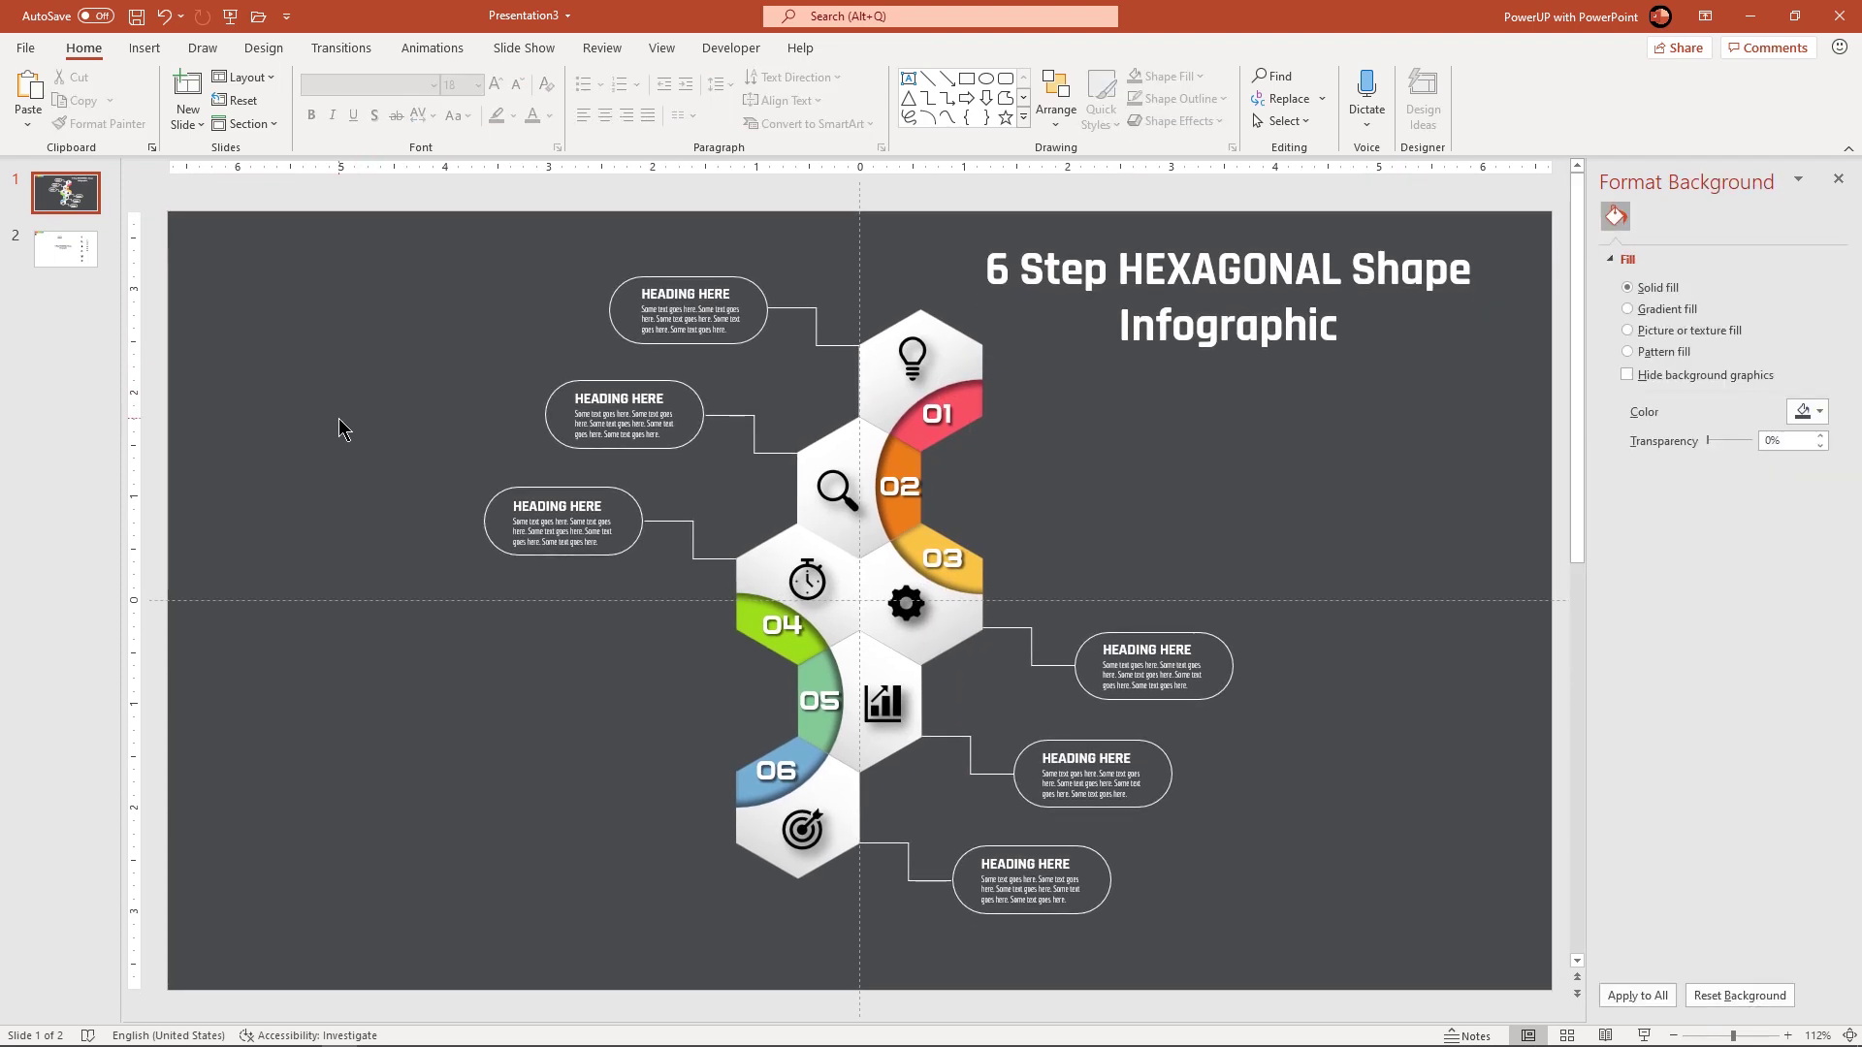